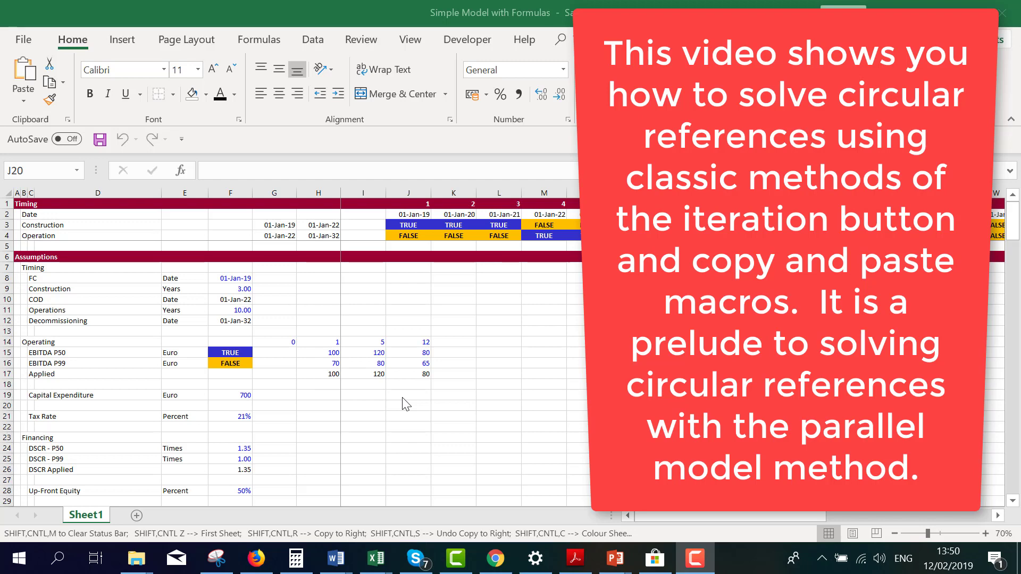
# Review the Operations section, covering EBITDA, capital expenditures and project IRR, and return to the Assumptions section
pyautogui.click(318, 422)
pyautogui.press('pagedown')
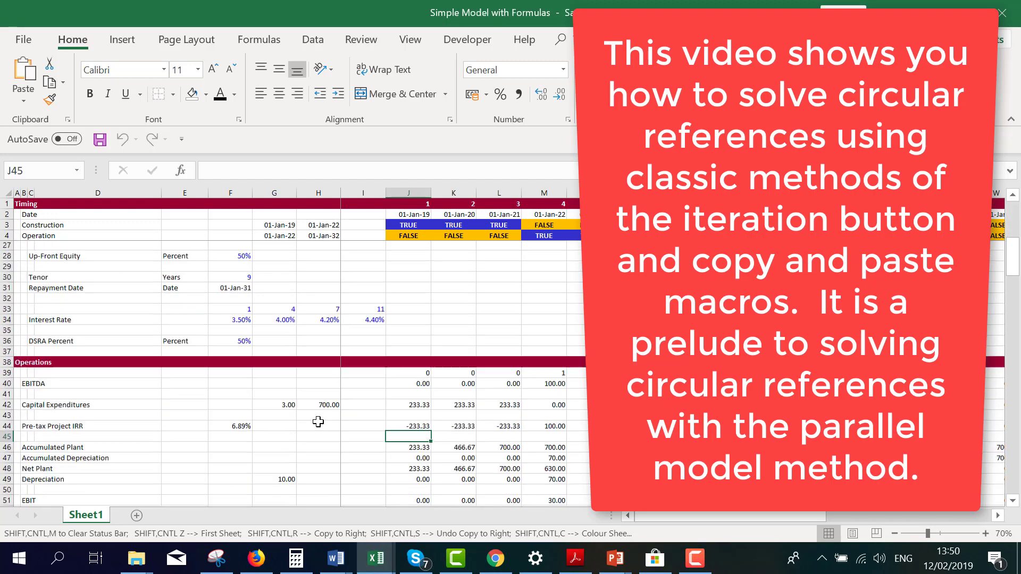
pyautogui.scroll(-1, 318, 422)
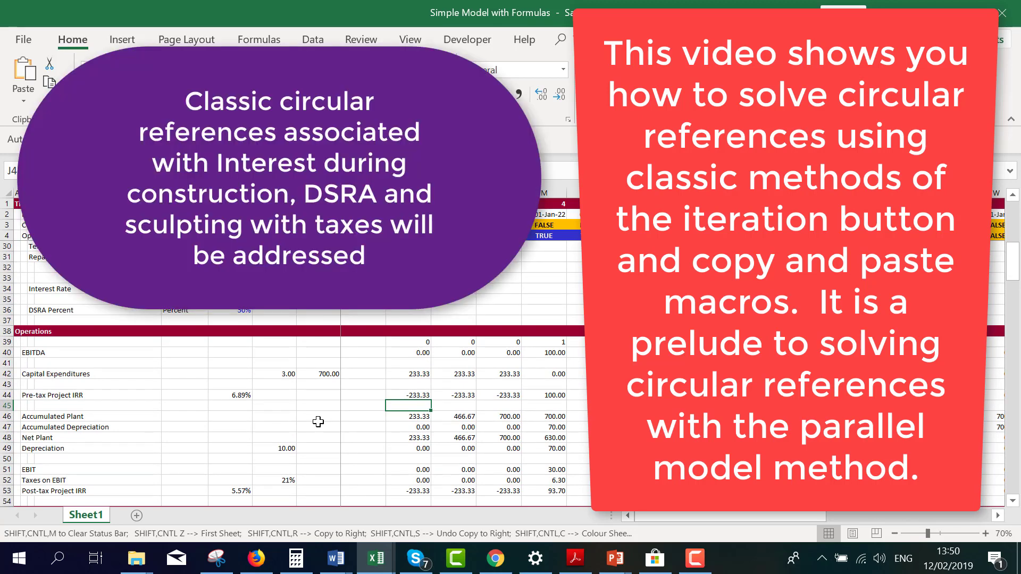
pyautogui.press('Up')
pyautogui.press('Up')
pyautogui.press('Up')
pyautogui.press('Up')
pyautogui.press('Up')
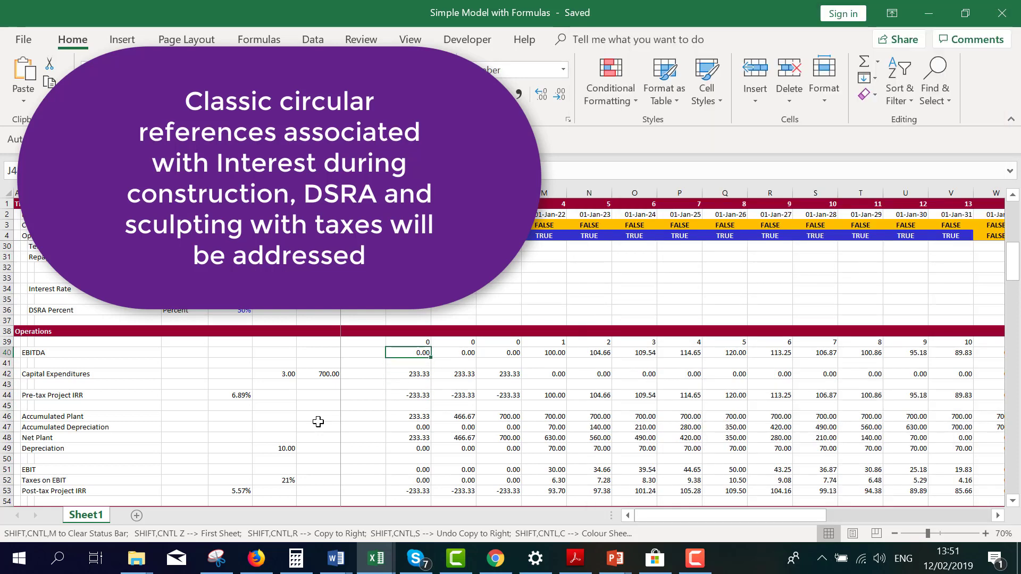
pyautogui.press('Down')
pyautogui.press('Down')
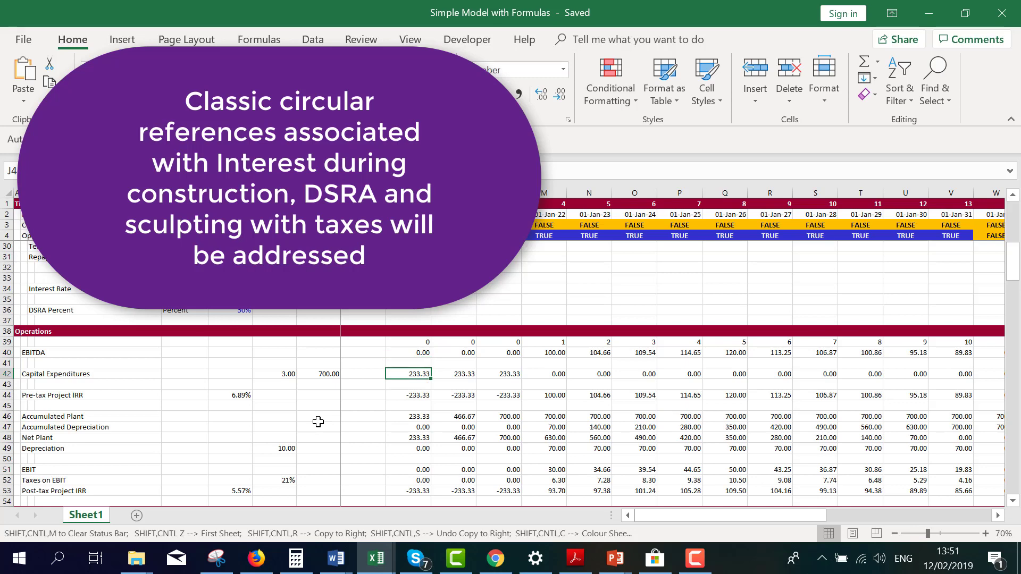
pyautogui.press('Down')
pyautogui.press('Down')
pyautogui.press('Down')
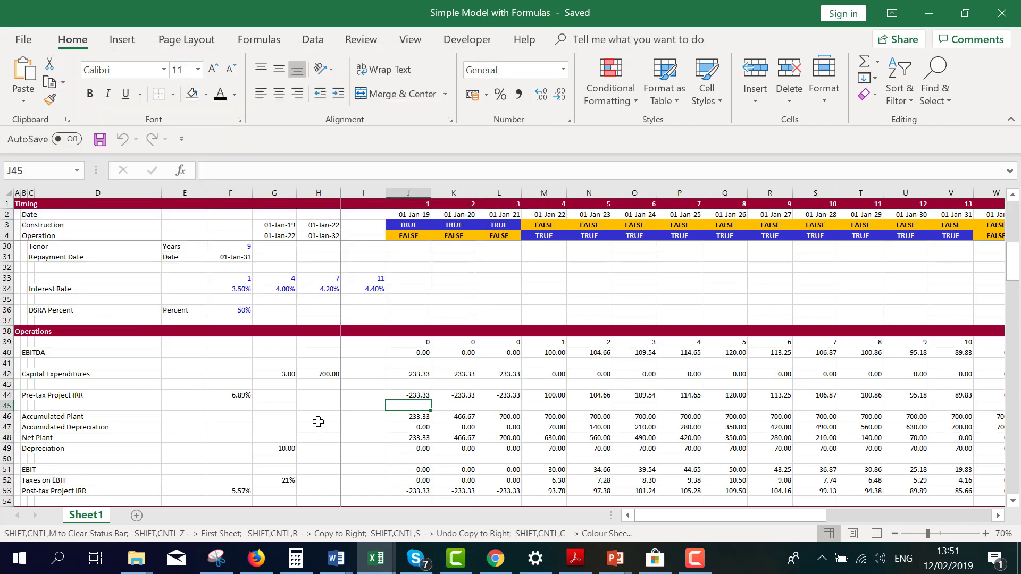
pyautogui.press('pageup')
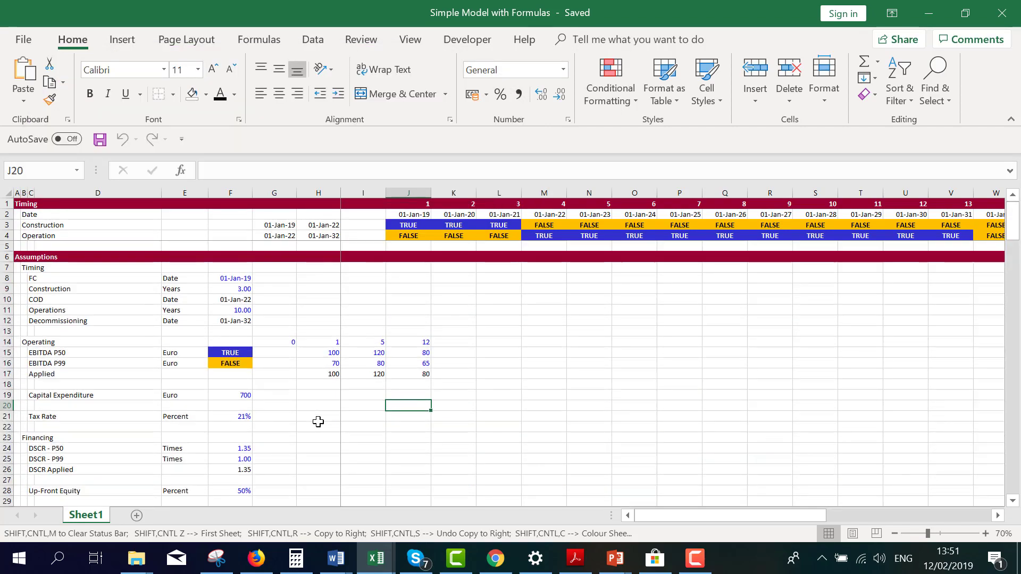
# Look through the Sources and Uses, Funding, Debt Balance and DSRA sections of the model
pyautogui.press('pagedown')
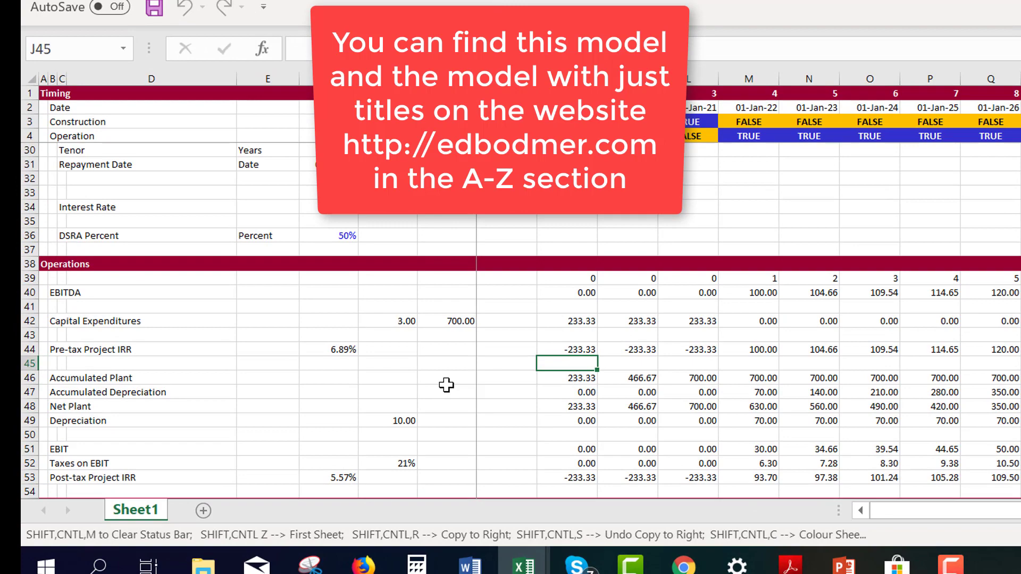
pyautogui.press('pagedown')
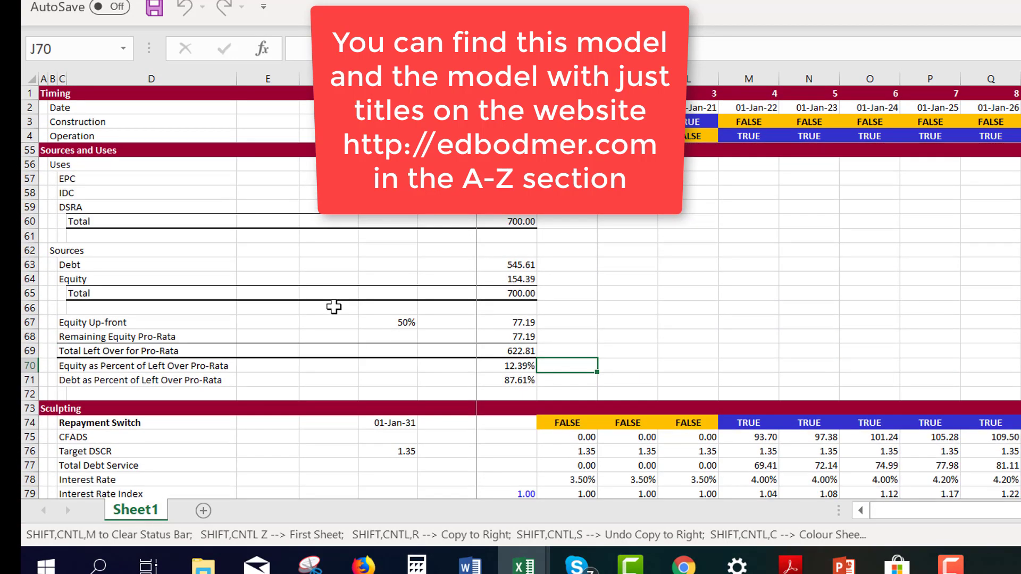
pyautogui.press('pagedown')
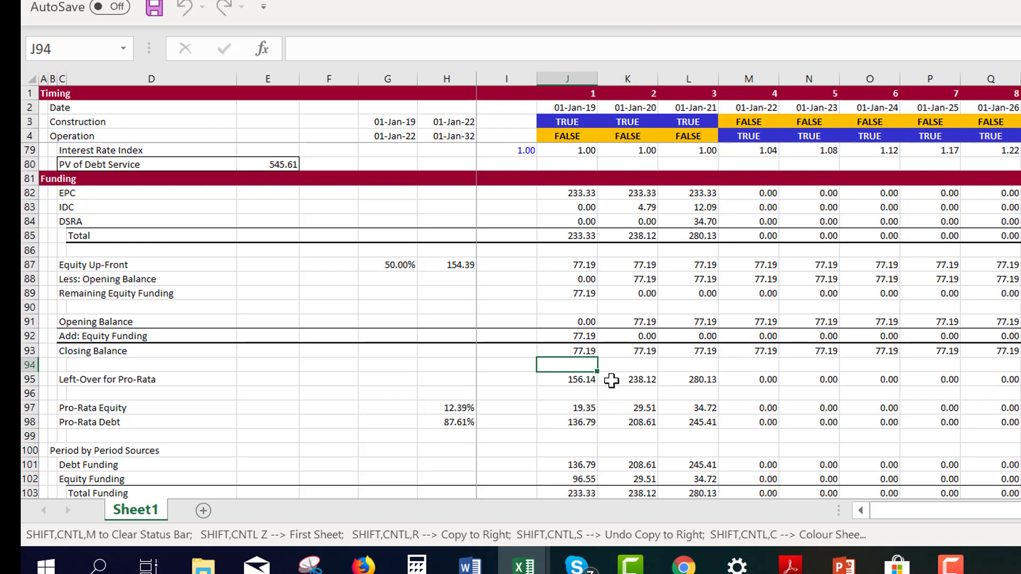
pyautogui.press('pagedown')
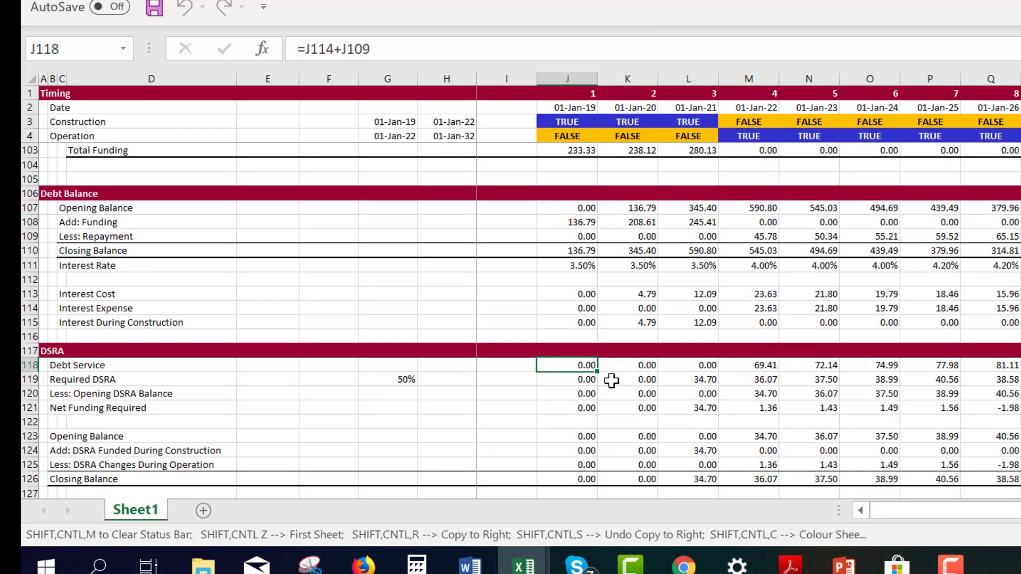
pyautogui.press('pageup')
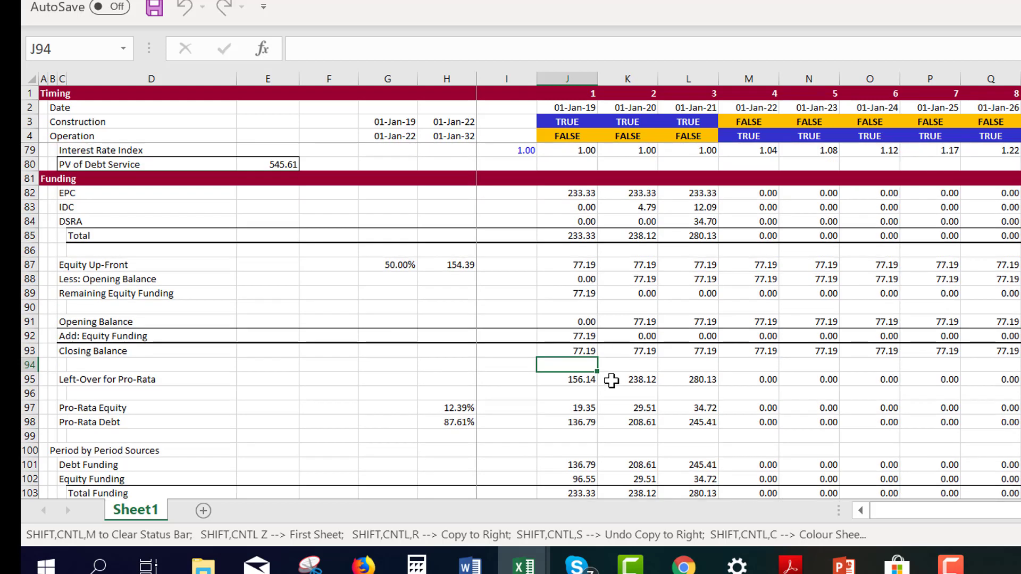
# Clear the DSRA formulas across all periods in row 84 of the Funding section
pyautogui.press('Up')
pyautogui.press('Up')
pyautogui.press('Up')
pyautogui.press('Up')
pyautogui.press('Up')
pyautogui.press('Up')
pyautogui.press('Up')
pyautogui.press('Up')
pyautogui.press('Up')
pyautogui.press('Up')
pyautogui.press('Up')
pyautogui.press('Up')
pyautogui.press('Up')
pyautogui.press('Up')
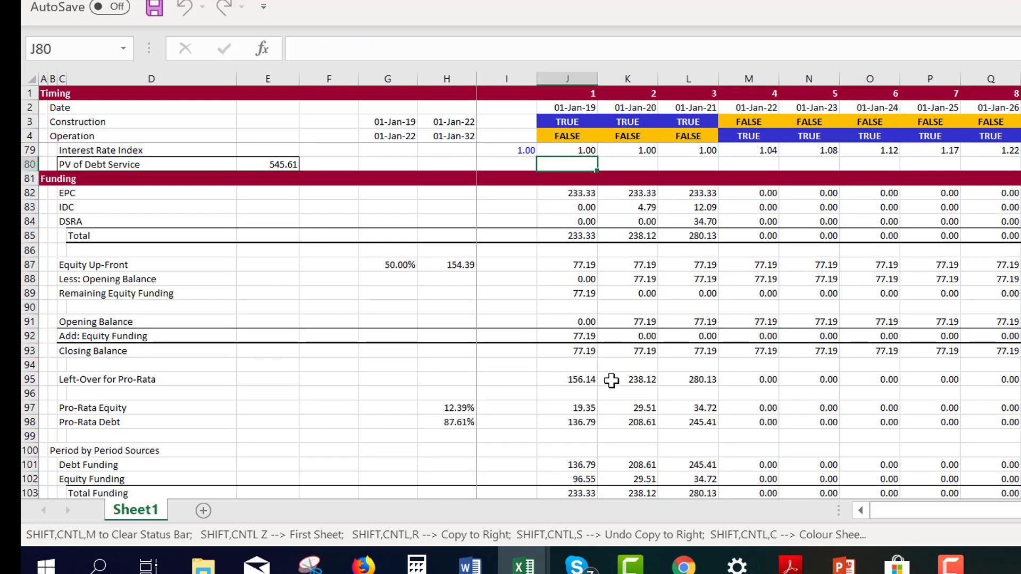
pyautogui.press('Up')
pyautogui.press('Down')
pyautogui.press('Down')
pyautogui.press('Down')
pyautogui.press('Down')
pyautogui.press('Down')
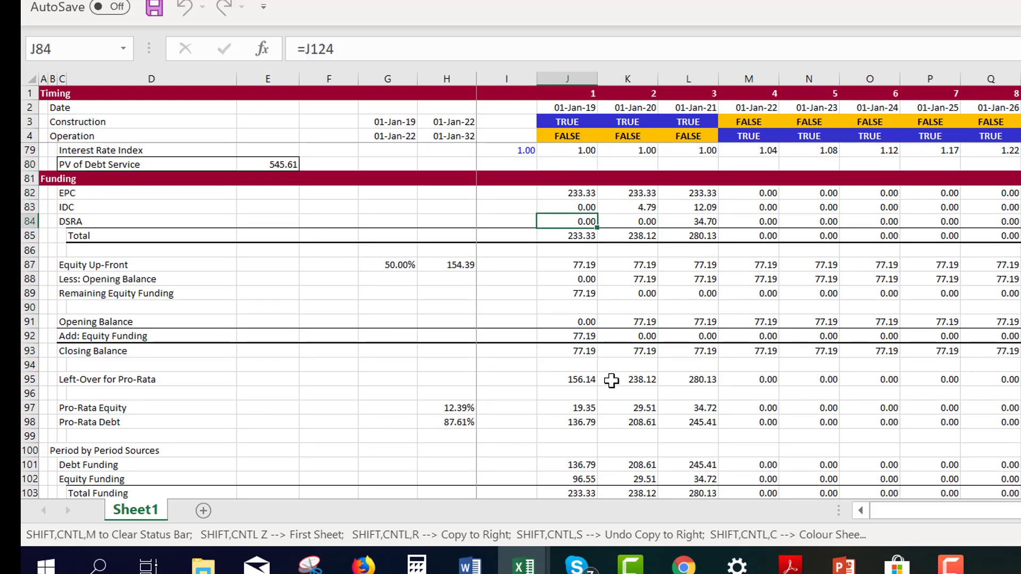
pyautogui.hotkey('ctrl', 'shift', 'Right')
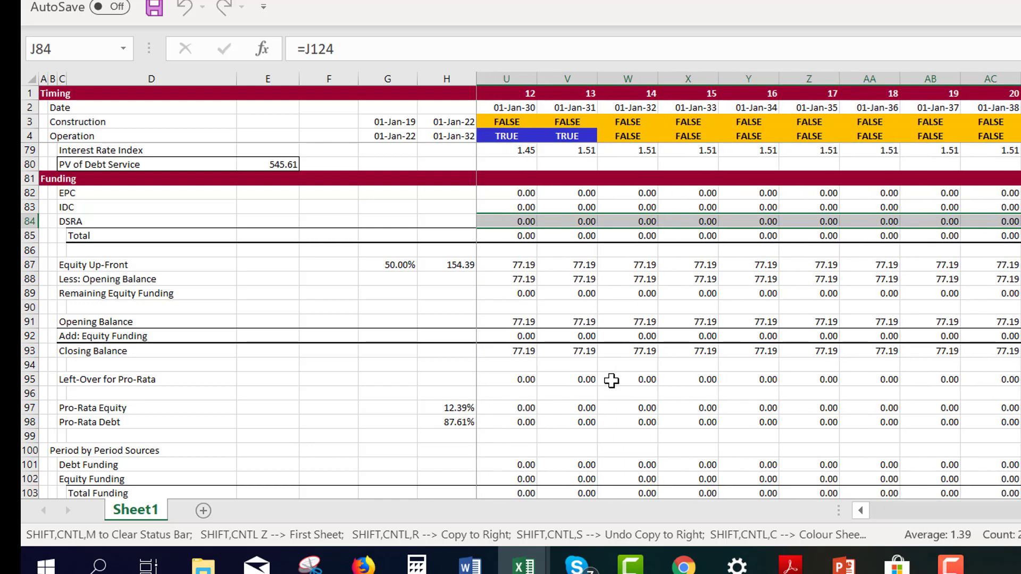
pyautogui.press('Left')
pyautogui.press('Right')
pyautogui.hotkey('ctrl', 'shift', 'Right')
pyautogui.press('Delete')
pyautogui.press('Left')
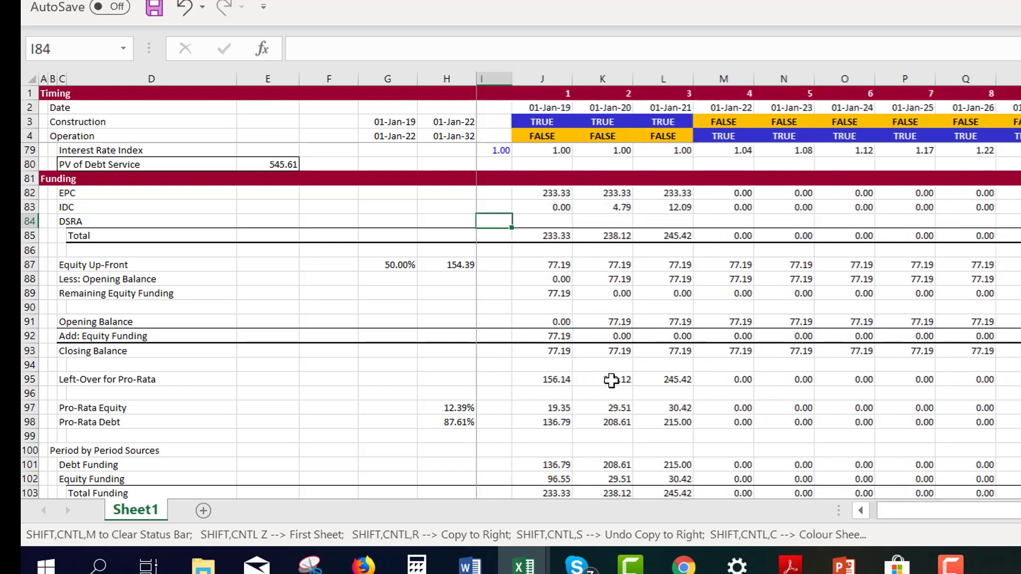
pyautogui.press('Right')
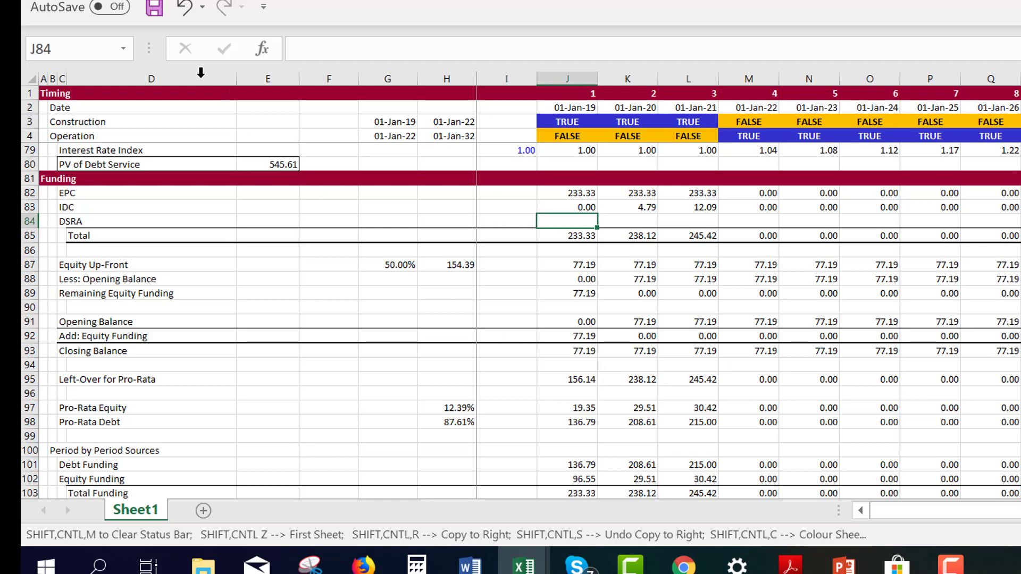
# Turn off iterative calculation in the workbook's formula calculation options
pyautogui.click(45, 1)
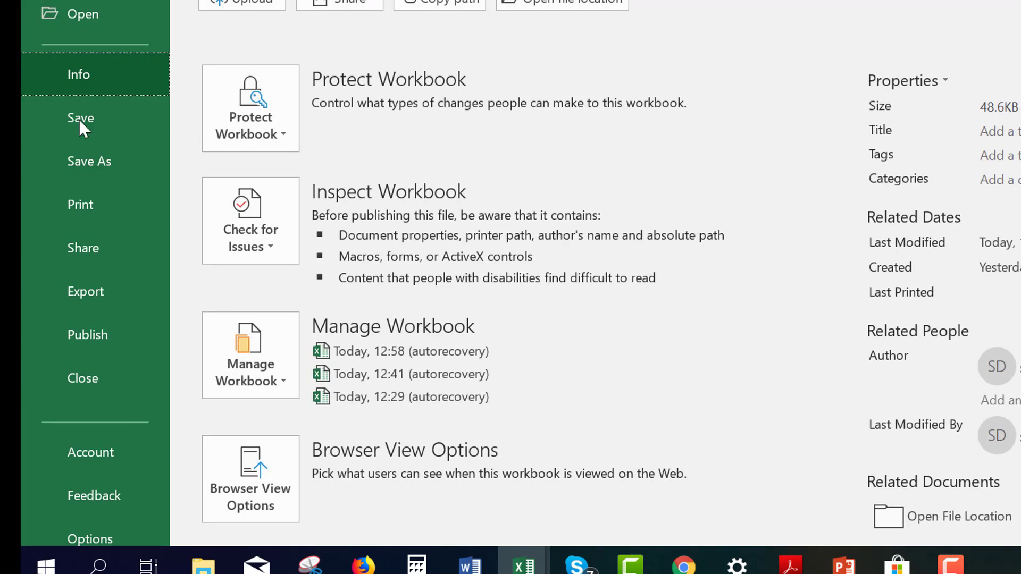
pyautogui.click(91, 537)
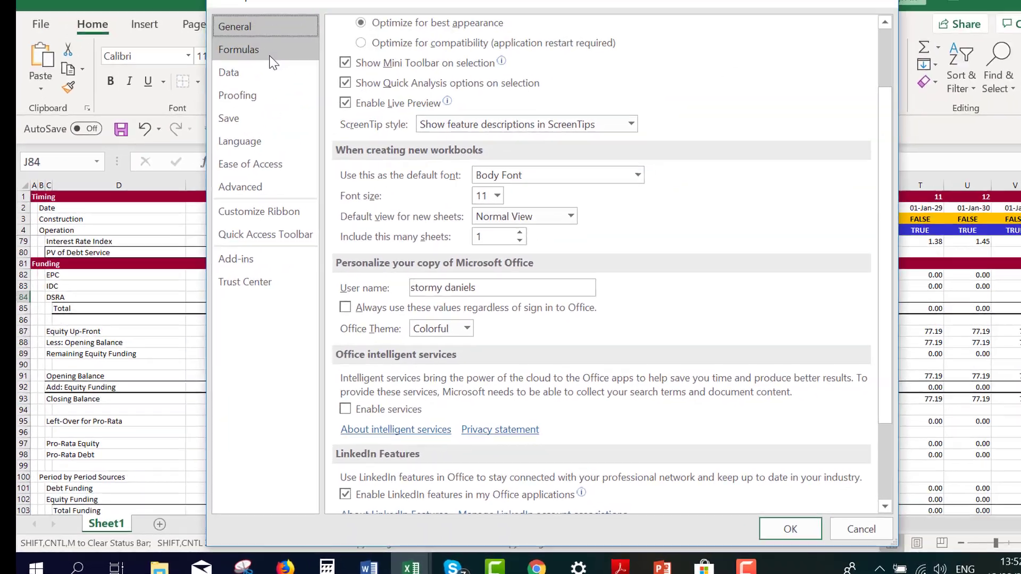
pyautogui.click(224, 80)
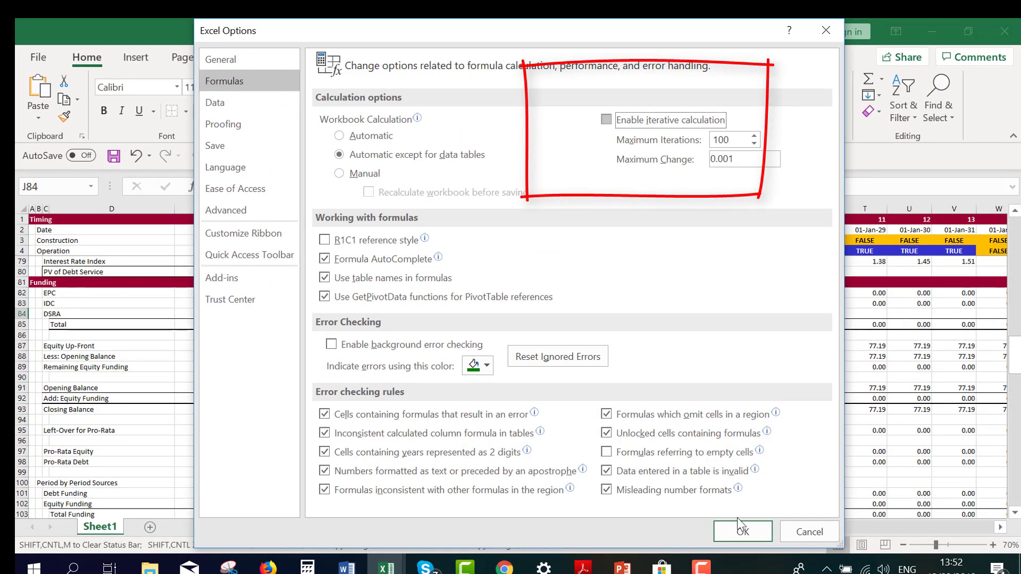
pyautogui.click(747, 534)
# Link the first-period DSRA cell J84 in Funding to the DSRA Funded During Construction row with =J124
pyautogui.press('Up')
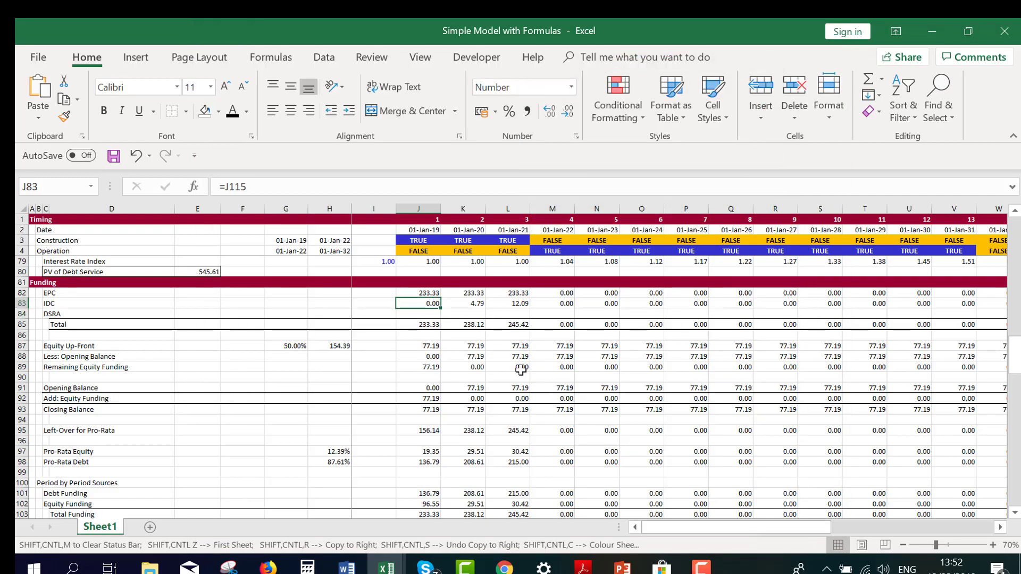
pyautogui.press('Down')
pyautogui.write('=')
pyautogui.press('Down')
pyautogui.press('Down')
pyautogui.press('Down')
pyautogui.press('Down')
pyautogui.press('Down')
pyautogui.press('Down')
pyautogui.press('Down')
pyautogui.press('Down')
pyautogui.press('Down')
pyautogui.press('Down')
pyautogui.press('Down')
pyautogui.press('Down')
pyautogui.press('Down')
pyautogui.press('Down')
pyautogui.press('Down')
pyautogui.press('Down')
pyautogui.press('Down')
pyautogui.press('Down')
pyautogui.press('Down')
pyautogui.press('Down')
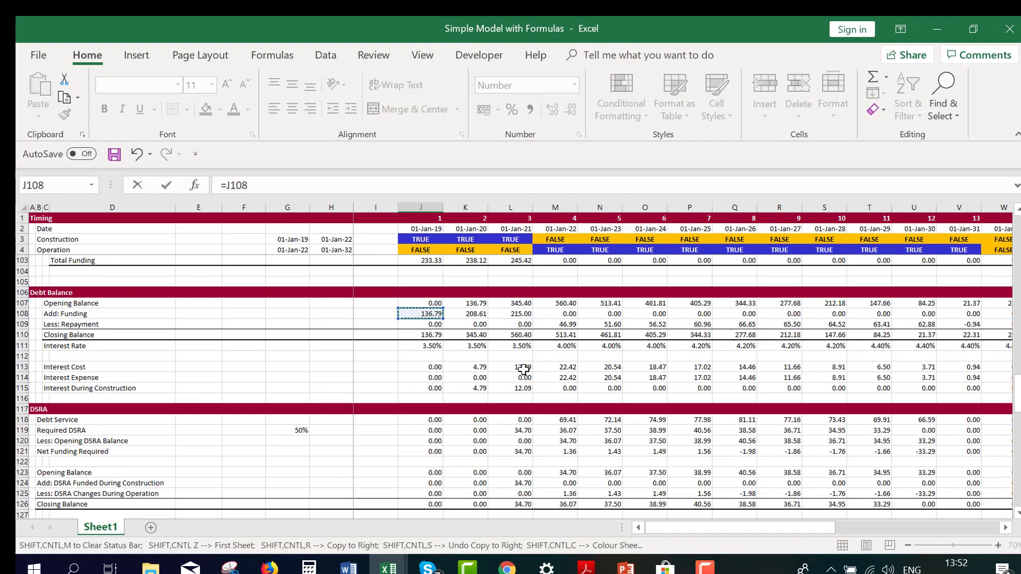
pyautogui.press('Down')
pyautogui.press('Down')
pyautogui.press('Down')
pyautogui.press('Down')
pyautogui.press('Down')
pyautogui.press('Down')
pyautogui.press('Down')
pyautogui.press('Down')
pyautogui.press('Down')
pyautogui.press('Down')
pyautogui.press('Down')
pyautogui.press('Down')
pyautogui.press('Down')
pyautogui.press('Down')
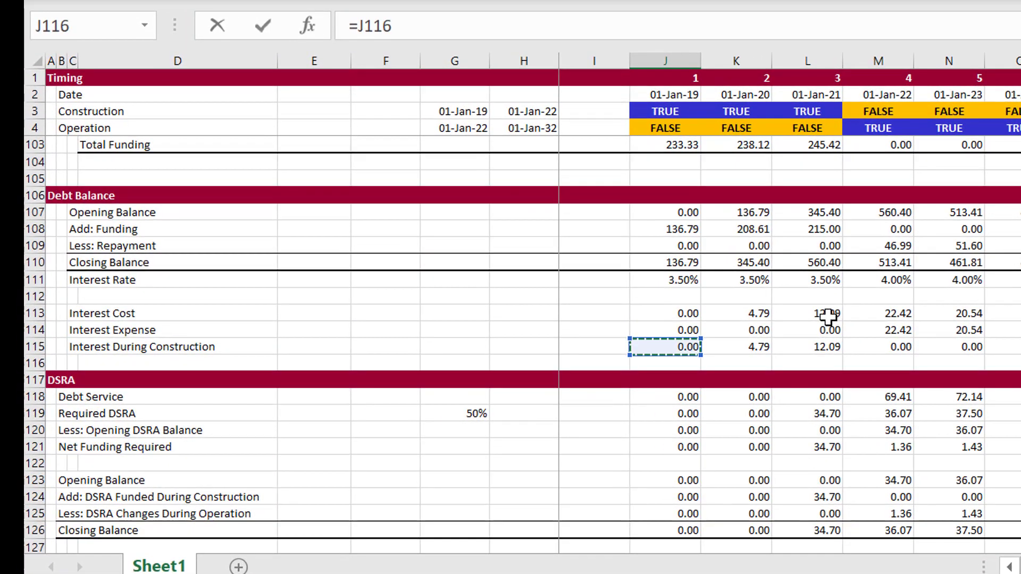
pyautogui.press('Down')
pyautogui.press('Down')
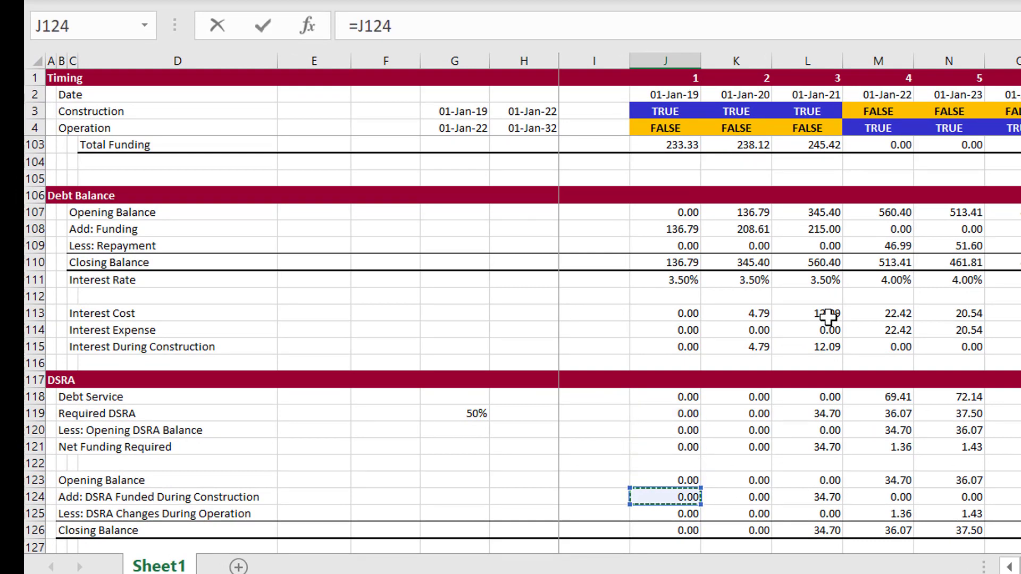
pyautogui.press('Return')
pyautogui.press('Return')
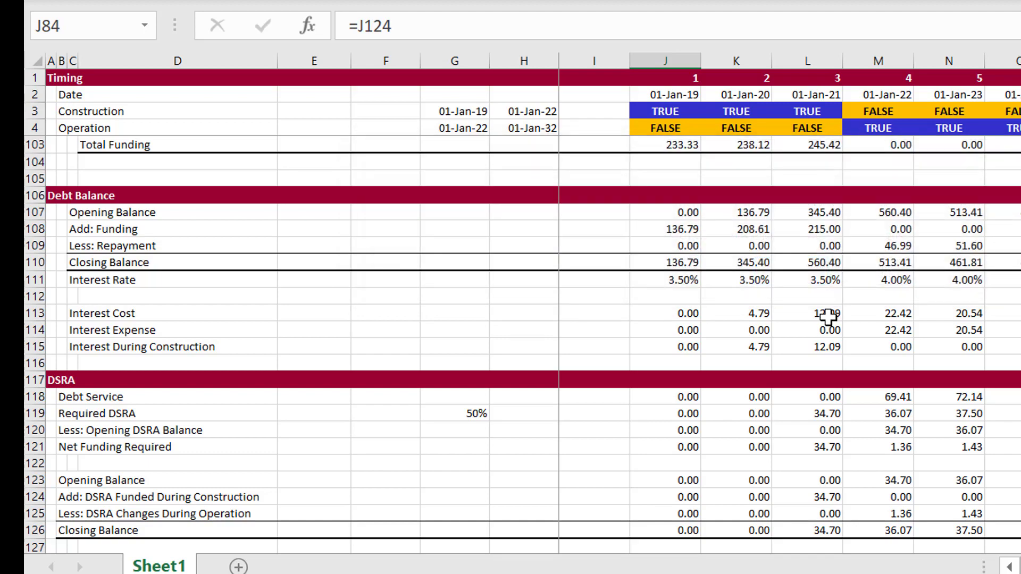
# Copy the DSRA formula in J84 across all remaining periods of row 84
pyautogui.press('Up')
pyautogui.press('Up')
pyautogui.press('Down')
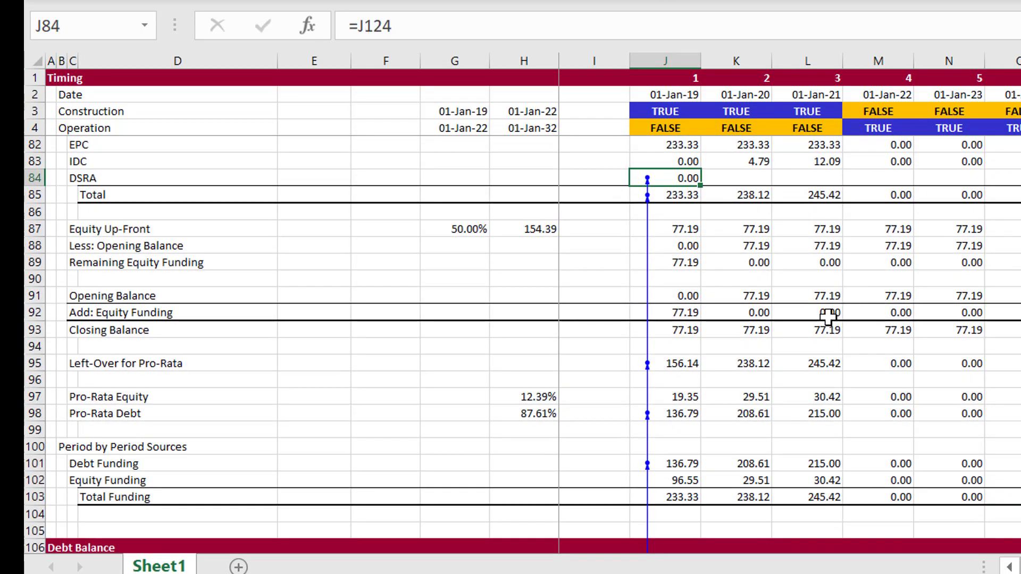
pyautogui.hotkey('ctrl', 'shift', 'Right')
pyautogui.hotkey('ctrl', 'r')
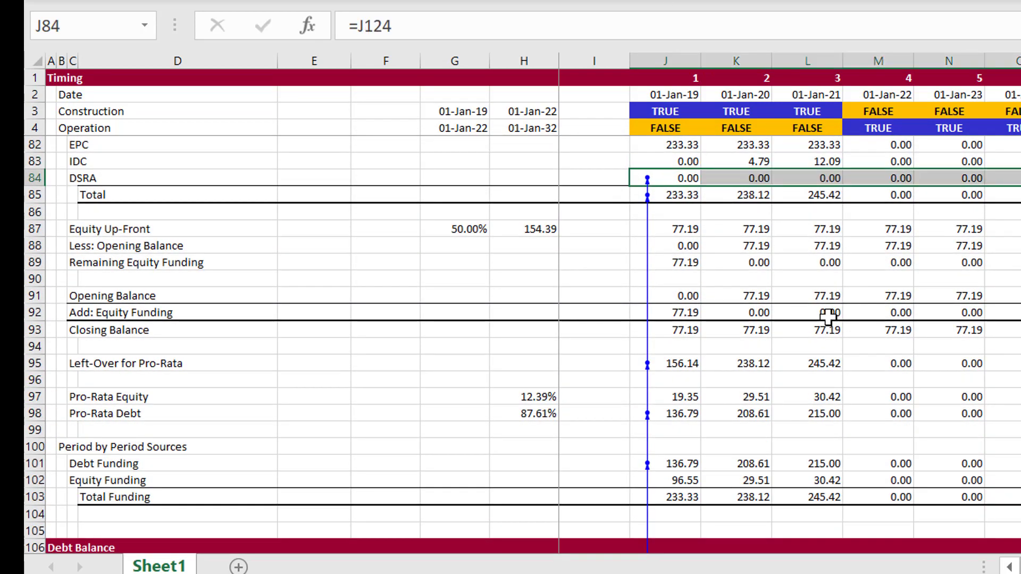
pyautogui.press('Left')
pyautogui.press('Right')
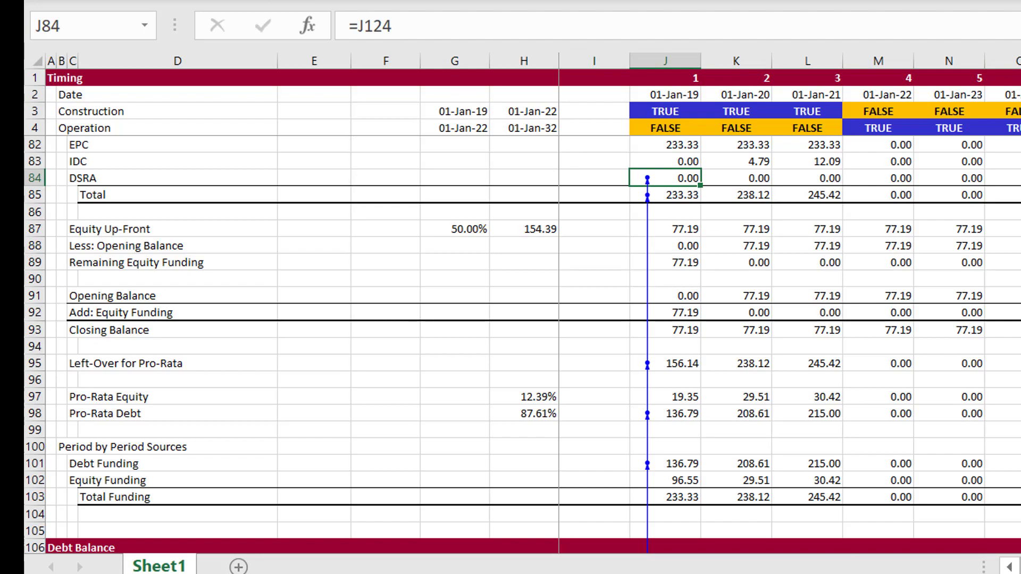
# Enable iterative calculation in the formula options, keeping 100 maximum iterations and a maximum change of 0.001
pyautogui.hotkey('alt', 'f')
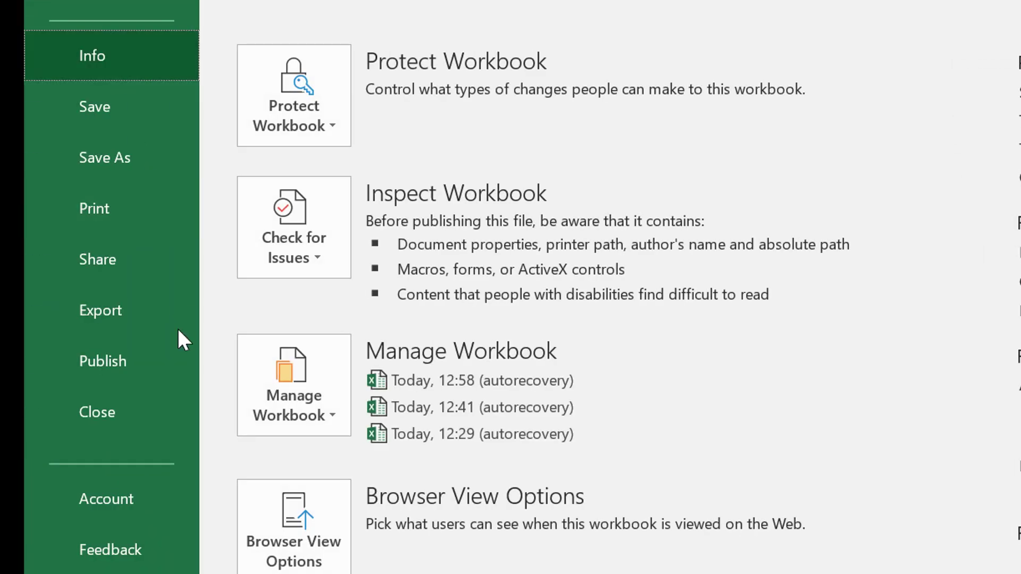
pyautogui.press('Escape')
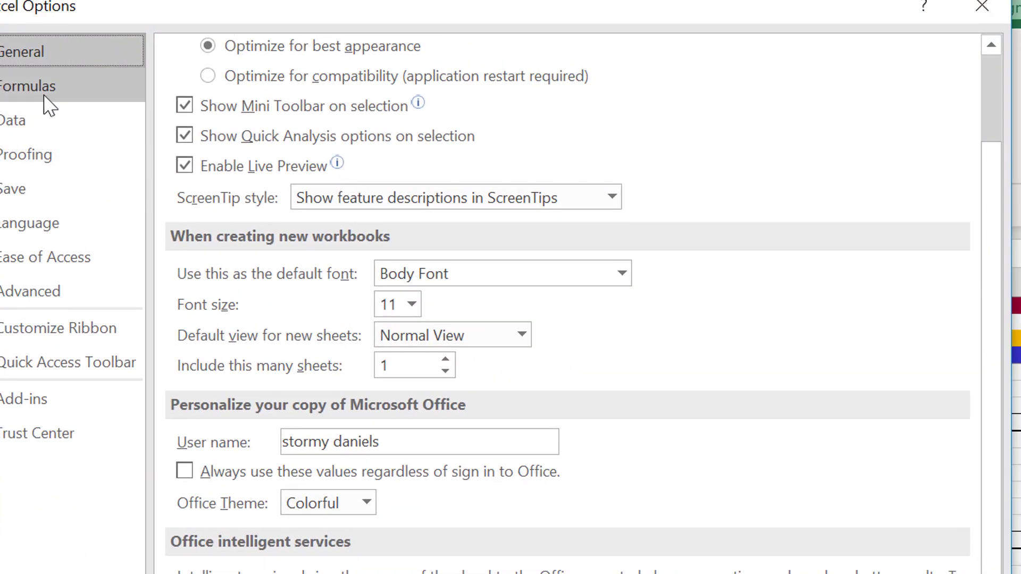
pyautogui.click(50, 101)
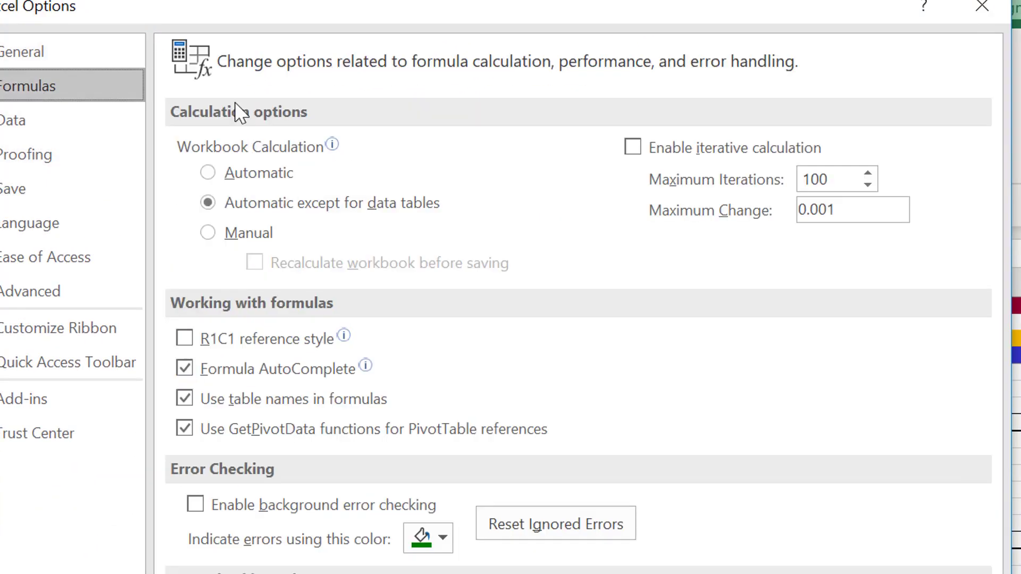
pyautogui.click(640, 149)
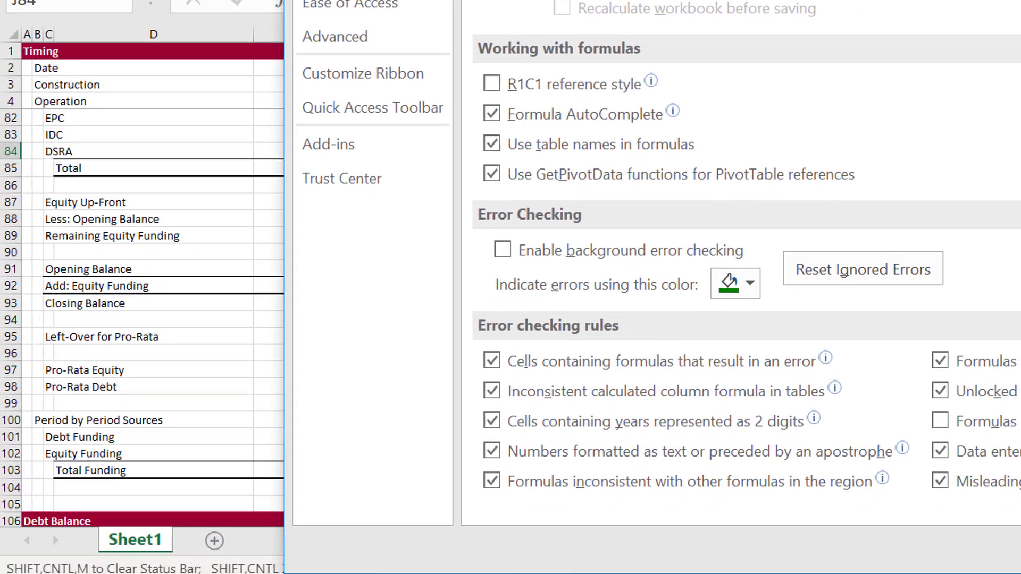
pyautogui.press('Return')
pyautogui.press('Left')
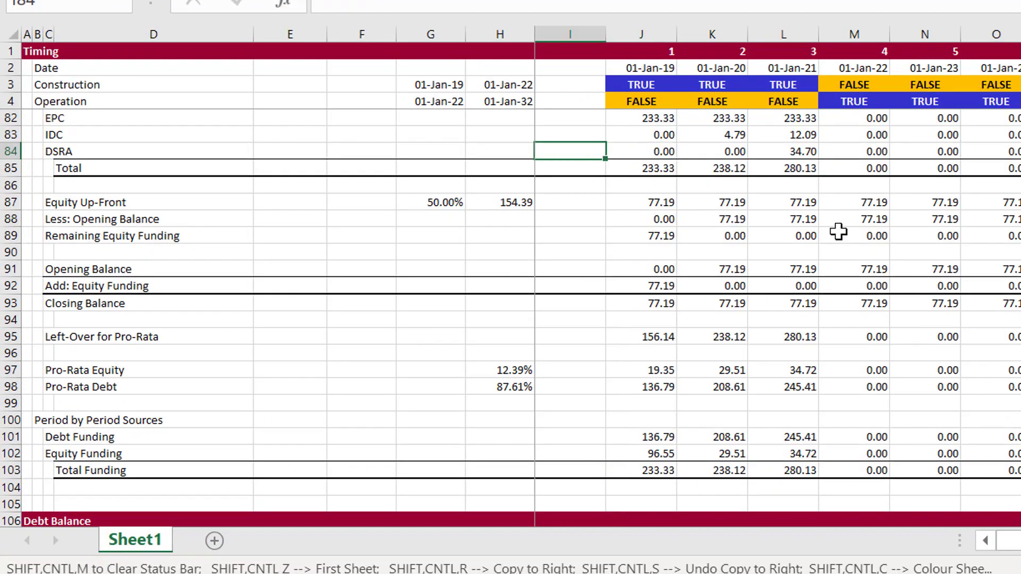
pyautogui.press('Right')
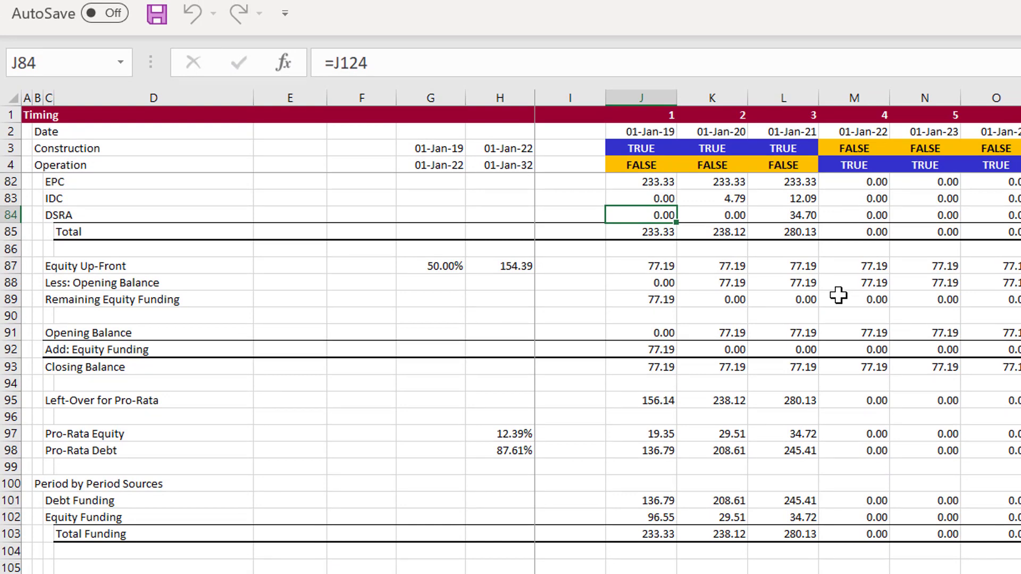
# Save the macro-enabled workbook as Simple Model with Formulas, replacing the existing file
pyautogui.press('F12')
pyautogui.press('Return')
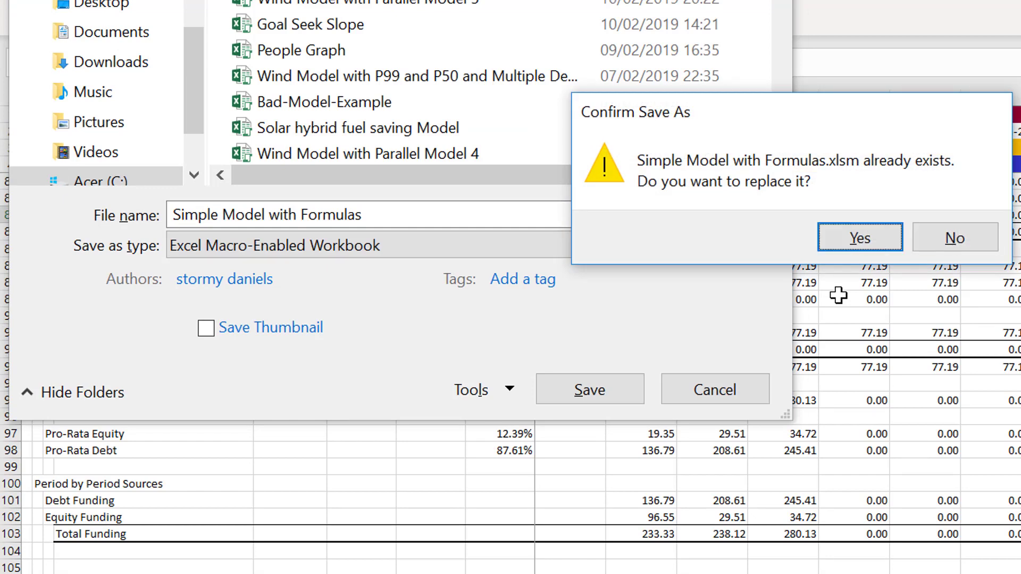
pyautogui.press('Return')
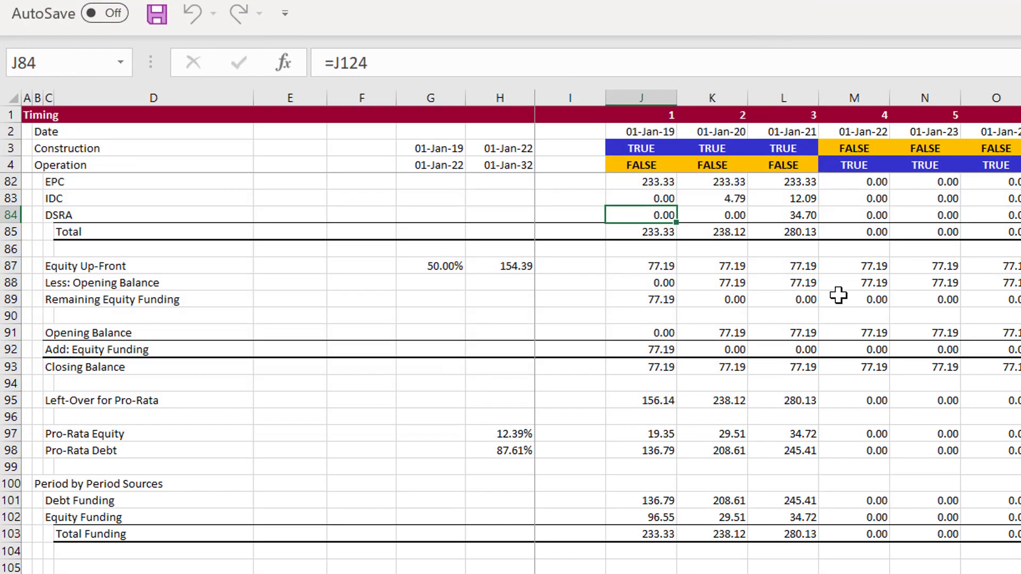
# Review the first-period IDC, DSRA and Total formulas in the Funding section
pyautogui.press('Left')
pyautogui.press('Right')
pyautogui.press('Down')
pyautogui.press('Down')
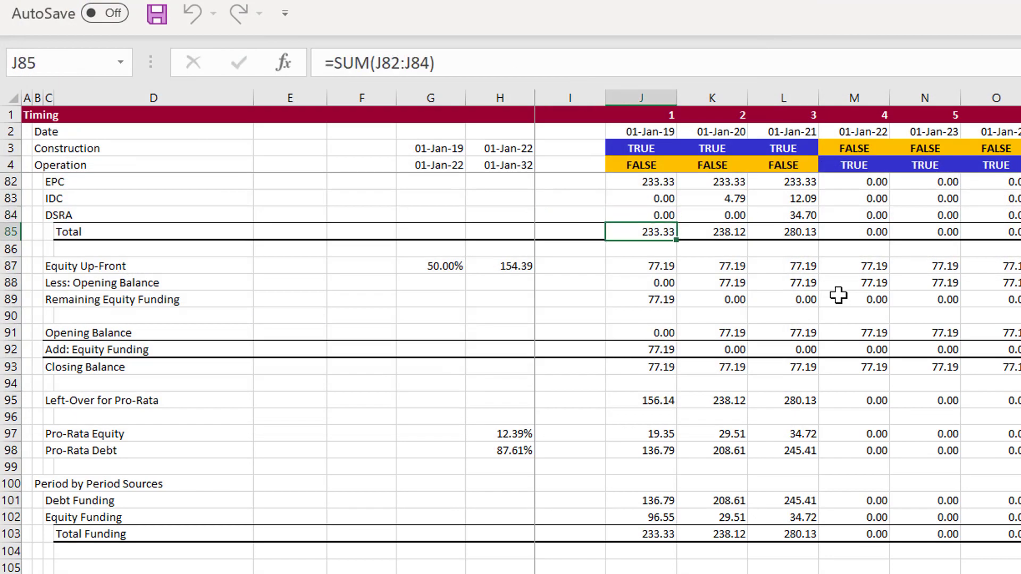
pyautogui.press('Up')
pyautogui.press('Up')
pyautogui.press('Up')
pyautogui.press('Up')
pyautogui.press('Up')
pyautogui.press('Up')
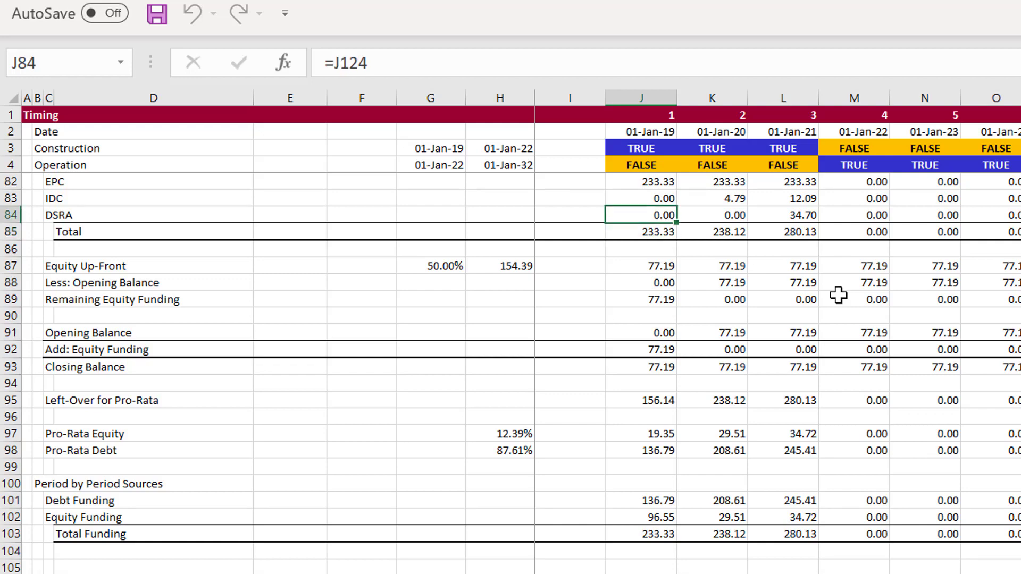
pyautogui.press('Down')
pyautogui.press('Down')
pyautogui.press('Down')
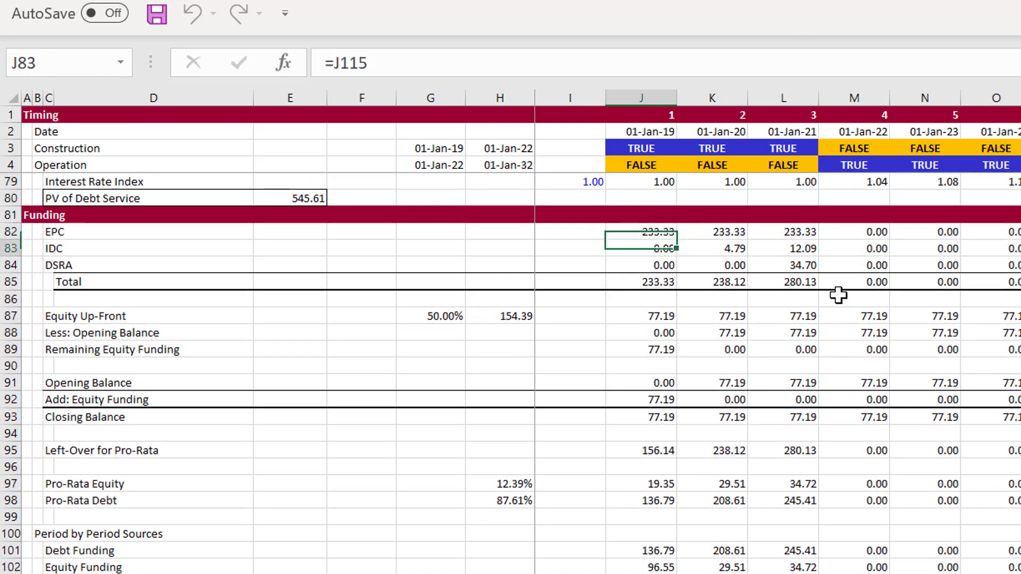
# Overwrite the first-period funding Total formula in J85 with the text a
pyautogui.press('Down')
pyautogui.press('Down')
pyautogui.write('a')
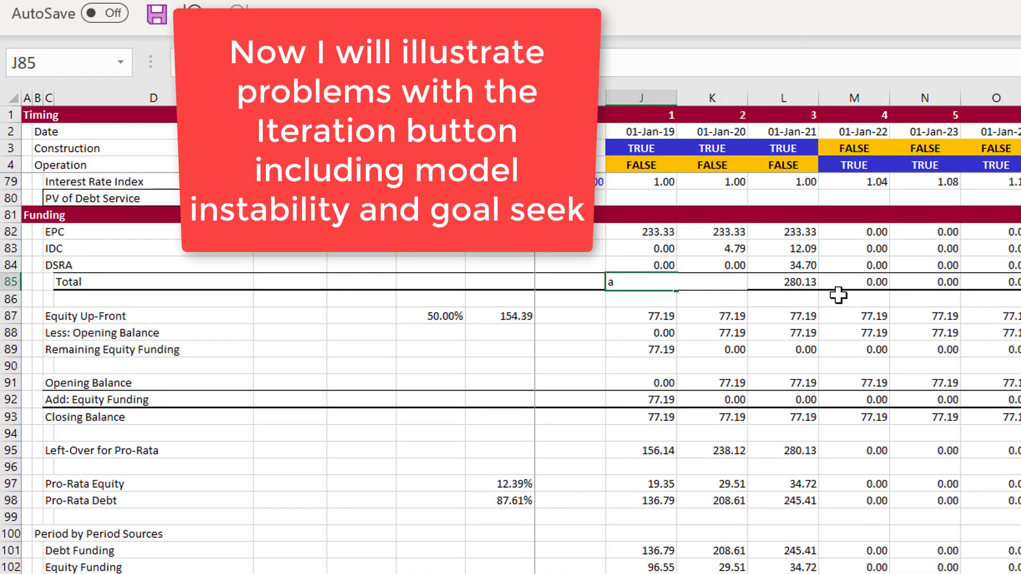
pyautogui.press('Return')
pyautogui.press('Up')
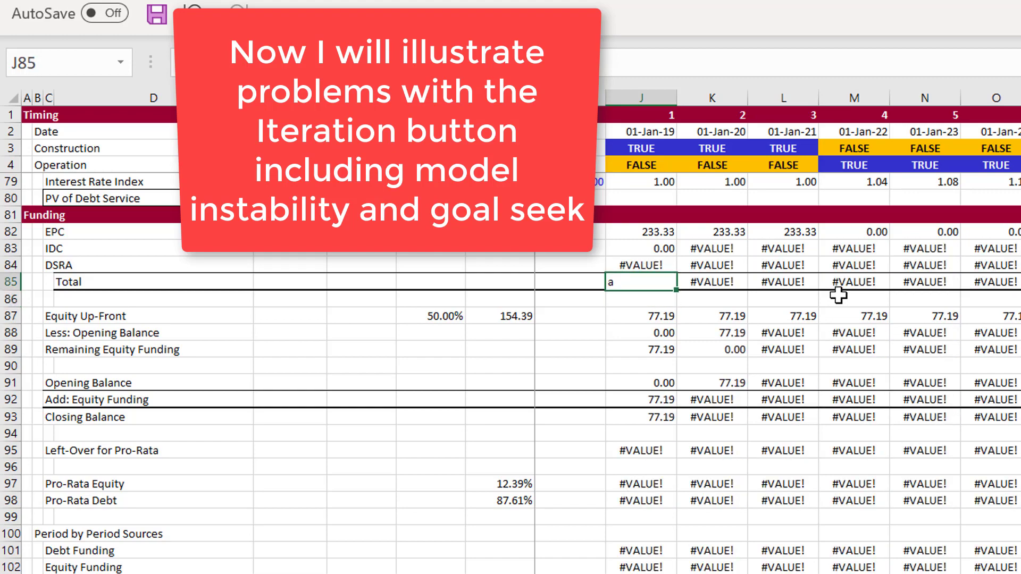
# Examine the first-period column from the Funding section down to the Outputs rows for the effect of the text entry
pyautogui.press('pagedown')
pyautogui.press('pagedown')
pyautogui.press('pagedown')
pyautogui.press('pagedown')
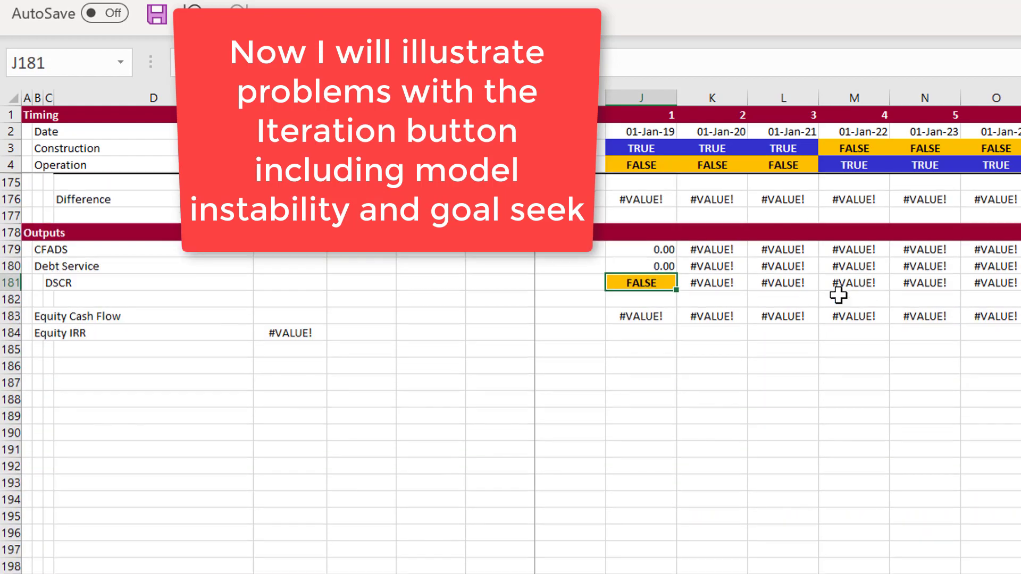
pyautogui.press('pageup')
pyautogui.press('pageup')
pyautogui.press('pageup')
pyautogui.press('pageup')
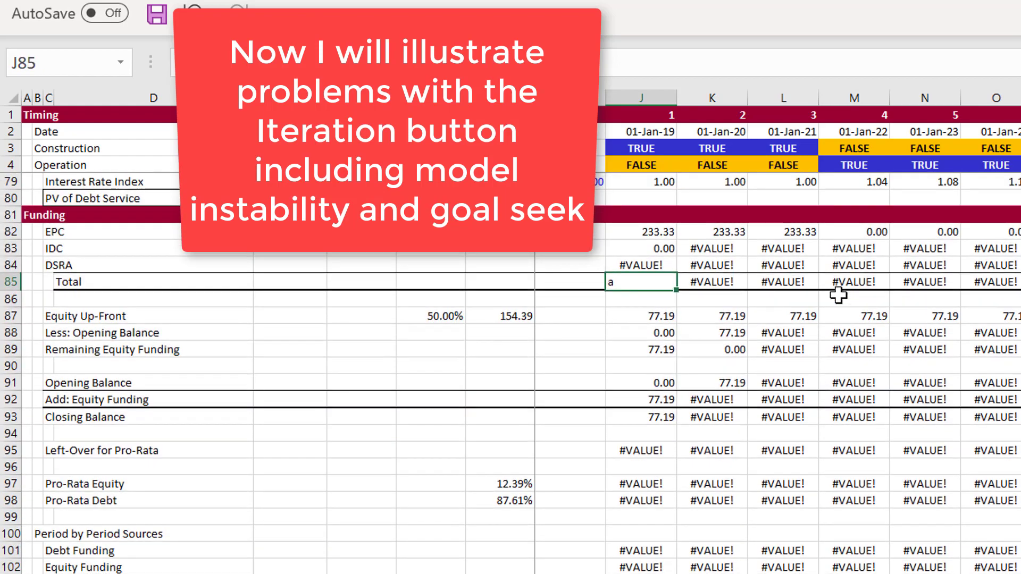
pyautogui.press('pagedown')
pyautogui.press('pageup')
# Undo the text entry in the first-period funding Total cell J85
pyautogui.press('Up')
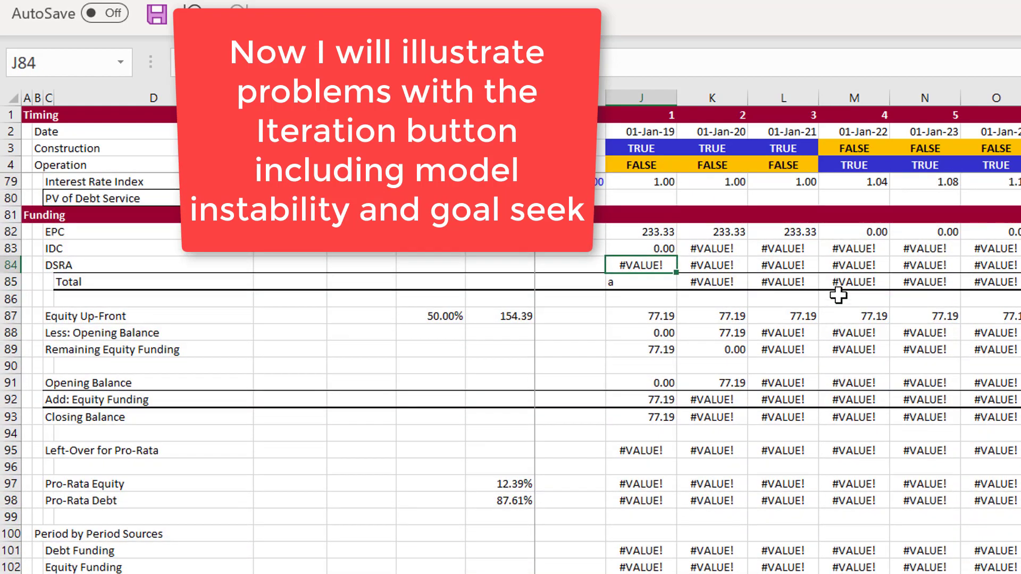
pyautogui.press('Up')
pyautogui.press('Up')
pyautogui.press('Up')
pyautogui.press('Up')
pyautogui.press('Up')
pyautogui.press('Down')
pyautogui.press('Down')
pyautogui.press('Down')
pyautogui.press('Down')
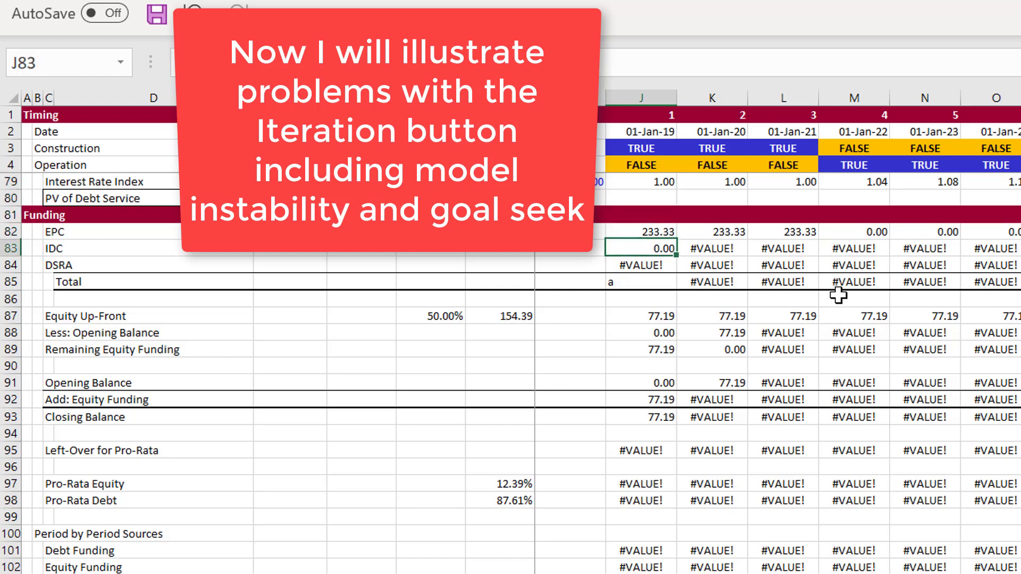
pyautogui.press('Down')
pyautogui.press('Down')
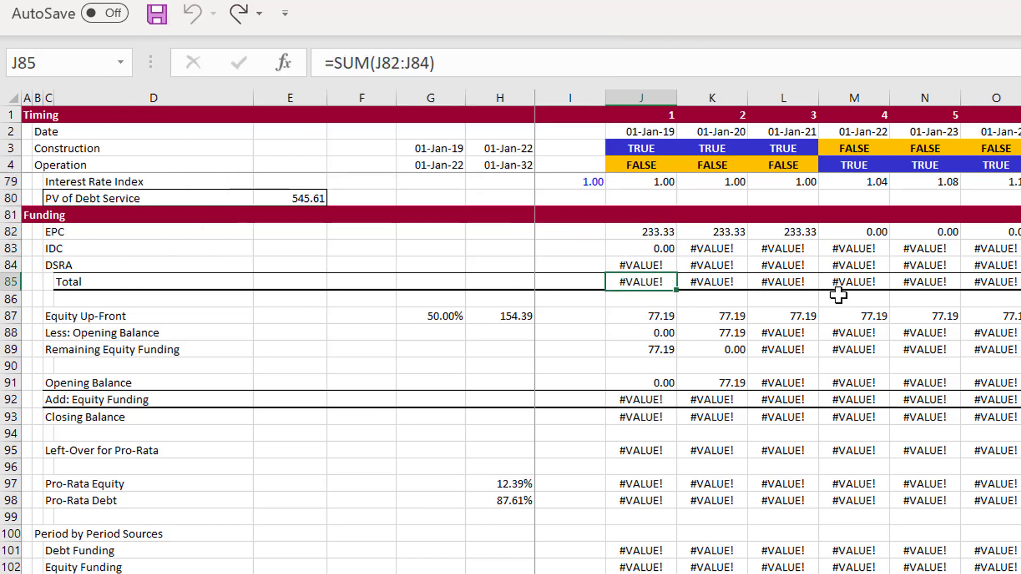
# Clear the DSRA formulas in row 84 of Funding from J84 across all periods
pyautogui.press('Left')
pyautogui.press('Up')
pyautogui.press('Right')
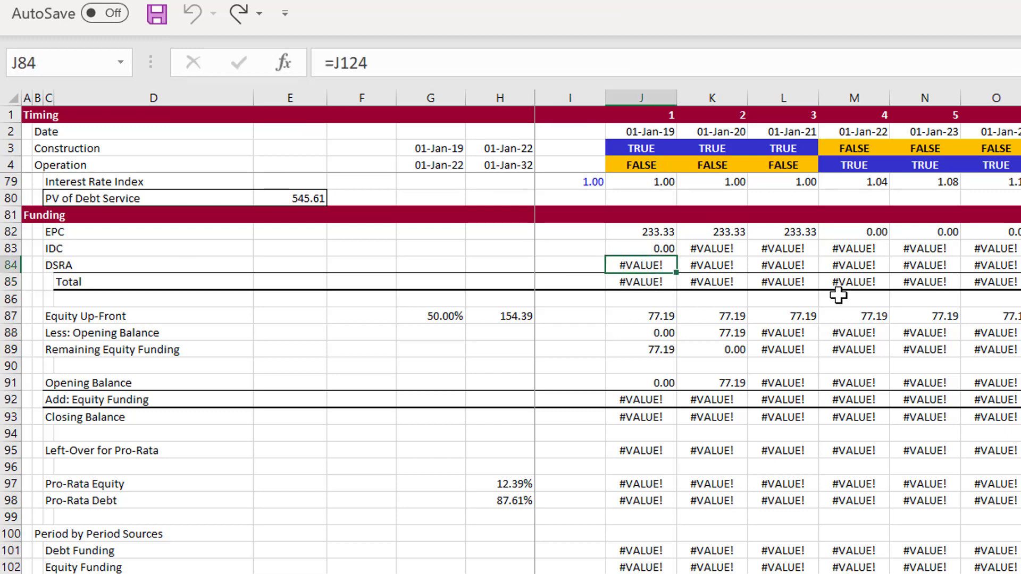
pyautogui.hotkey('ctrl', 'shift', 'Right')
pyautogui.press('Delete')
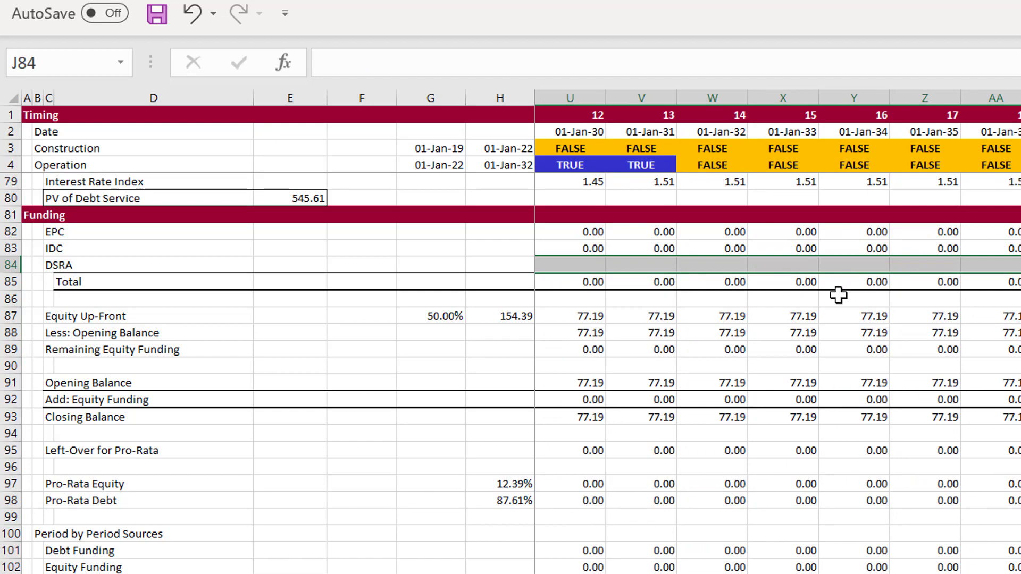
# Check the Funding, Debt Balance and DSRA sections with the funding DSRA row empty
pyautogui.press('Left')
pyautogui.press('Left')
pyautogui.press('Right')
pyautogui.press('Right')
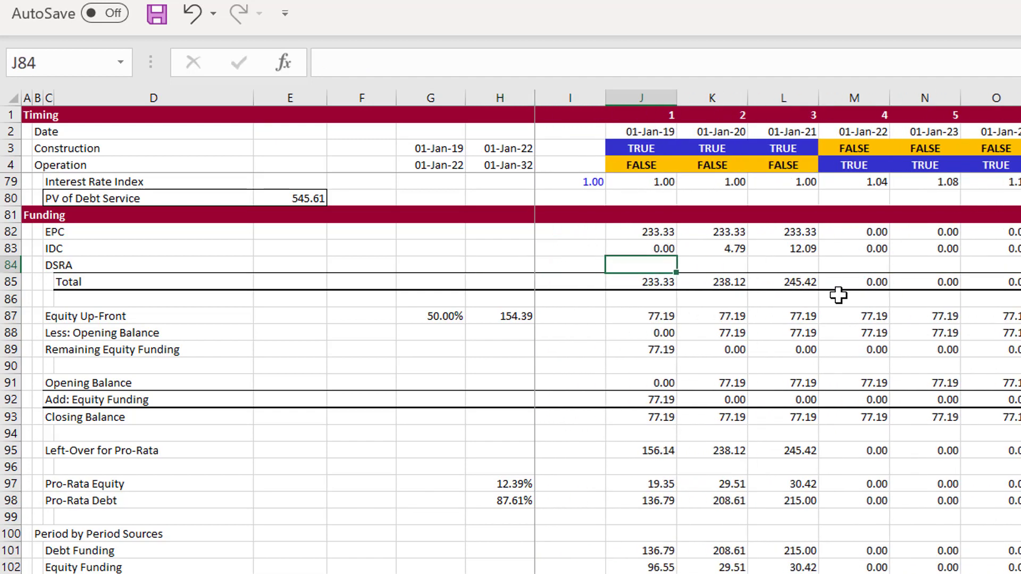
pyautogui.press('pagedown')
pyautogui.press('pagedown')
pyautogui.press('pageup')
pyautogui.press('pageup')
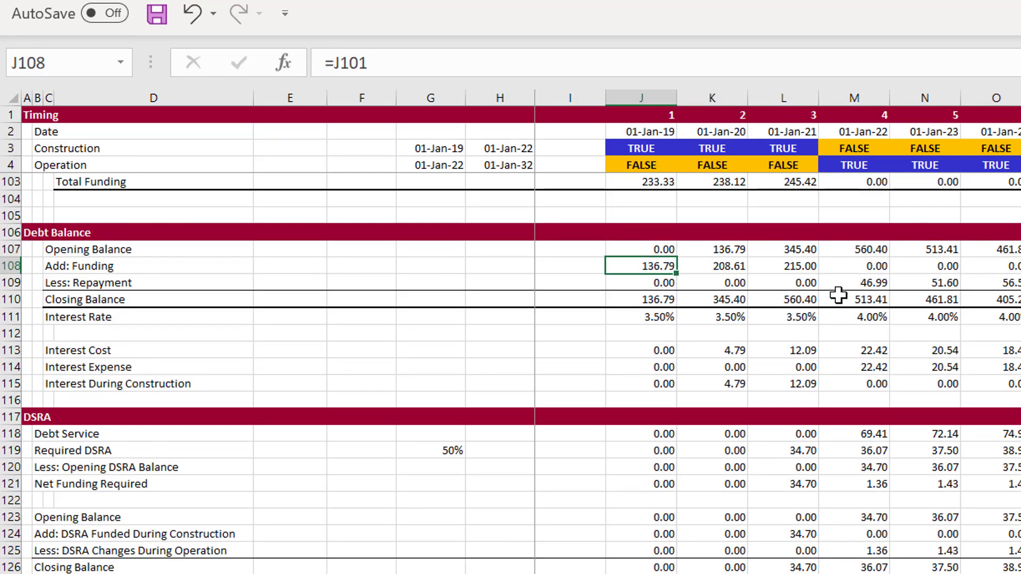
pyautogui.press('Up')
pyautogui.press('Down')
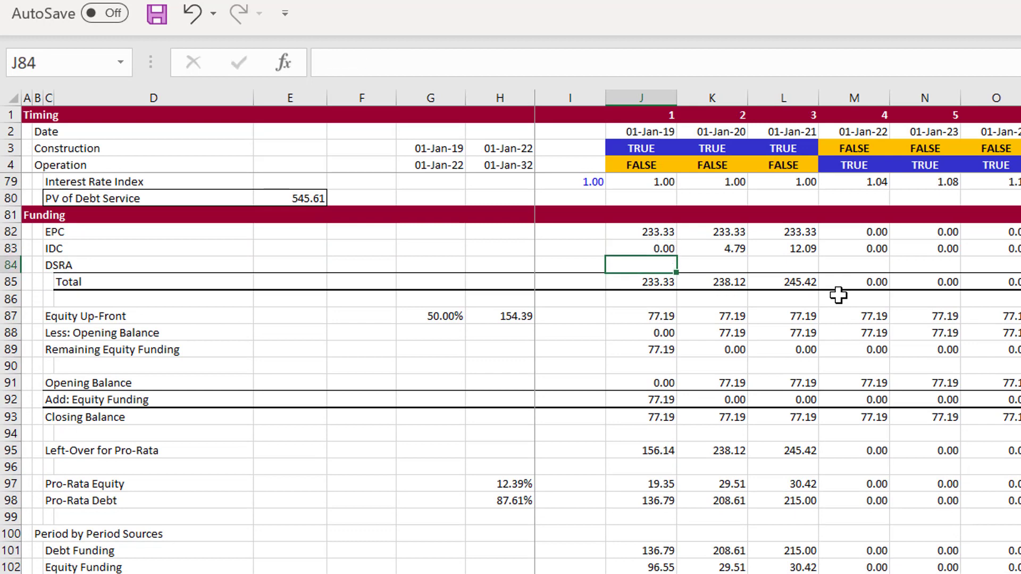
# Undo the clearing of the DSRA row in the Funding section
pyautogui.hotkey('ctrl', 'z')
pyautogui.press('Left')
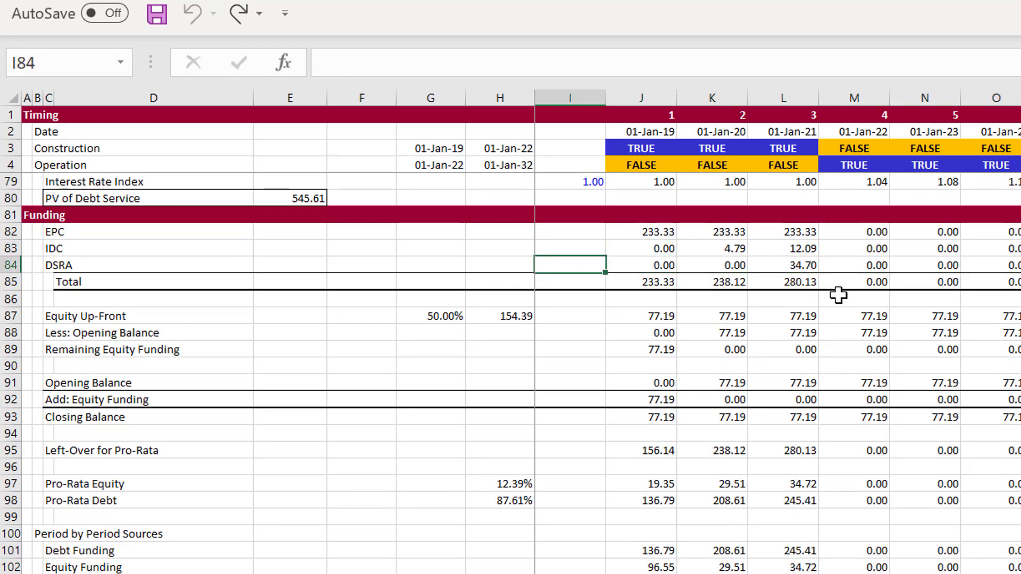
pyautogui.press('Right')
pyautogui.press('Down')
pyautogui.press('Down')
pyautogui.press('Down')
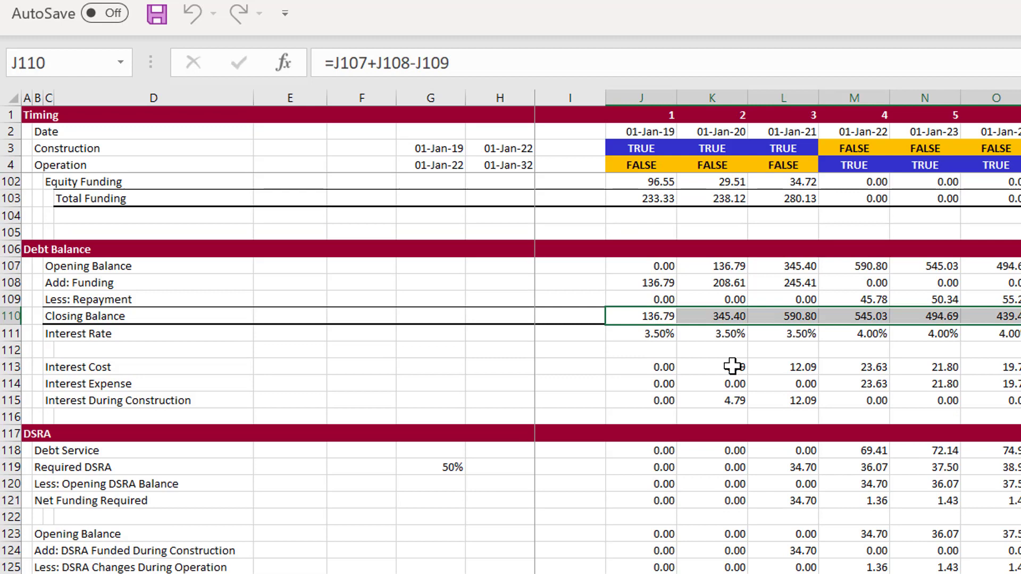
# Overwrite the first-period Closing Balance formula in J110 of Debt Balance with the text a
pyautogui.press('Left')
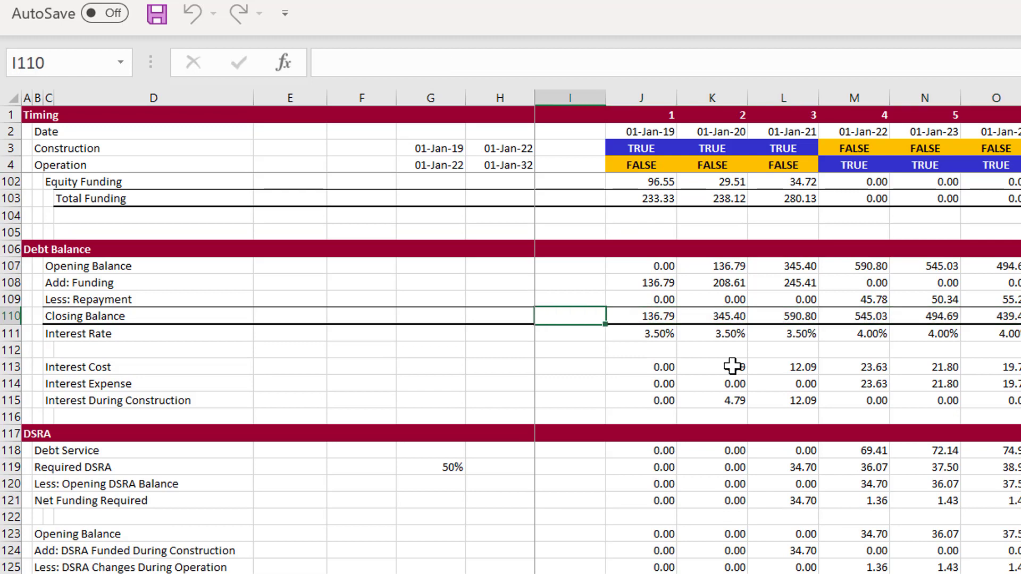
pyautogui.press('Right')
pyautogui.write('a')
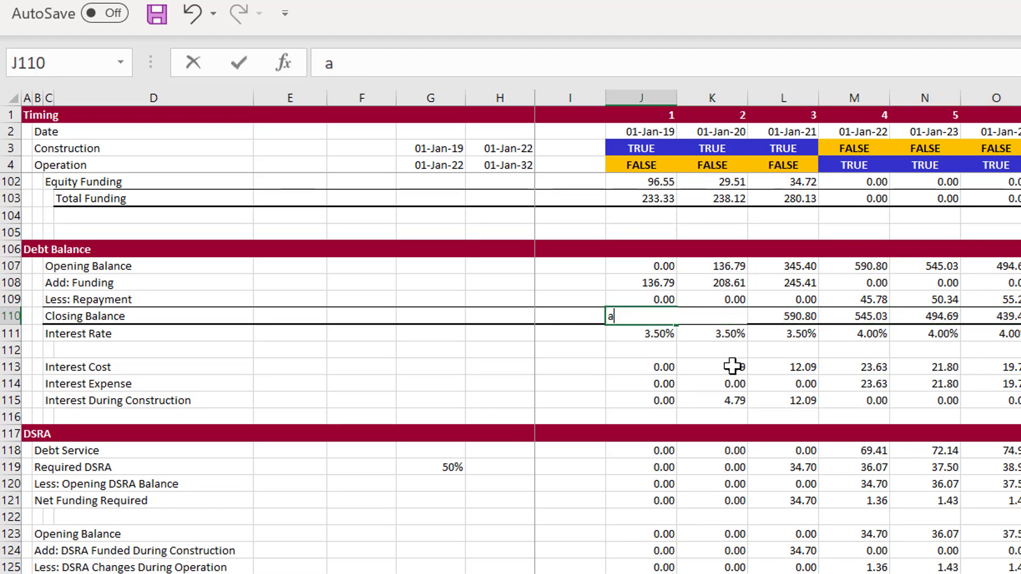
pyautogui.press('Return')
pyautogui.press('Up')
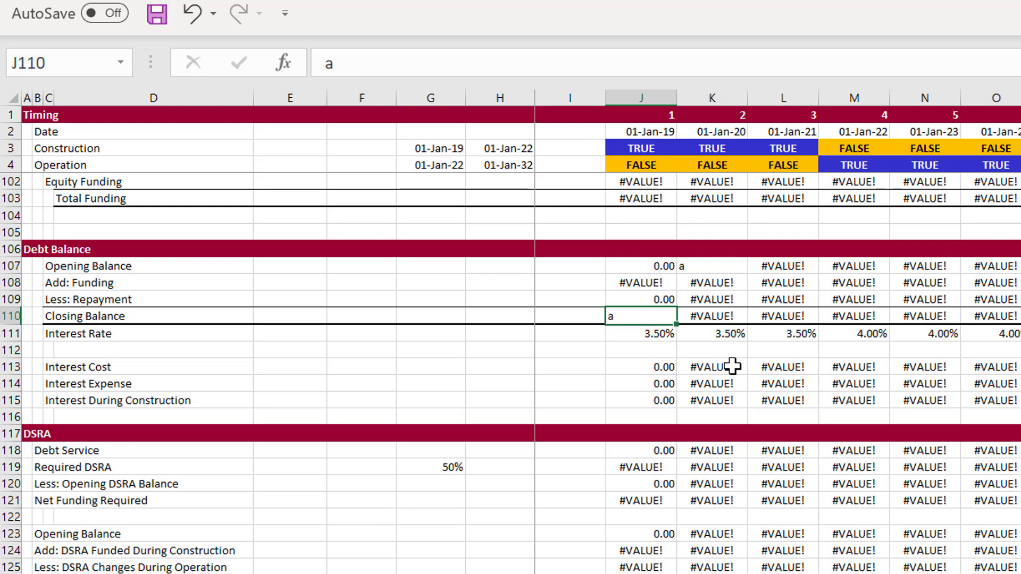
# Undo the text entry in the first-period Closing Balance cell J110
pyautogui.hotkey('ctrl', 'z')
pyautogui.hotkey('ctrl', 'z')
pyautogui.hotkey('ctrl', 'z')
pyautogui.press('Left')
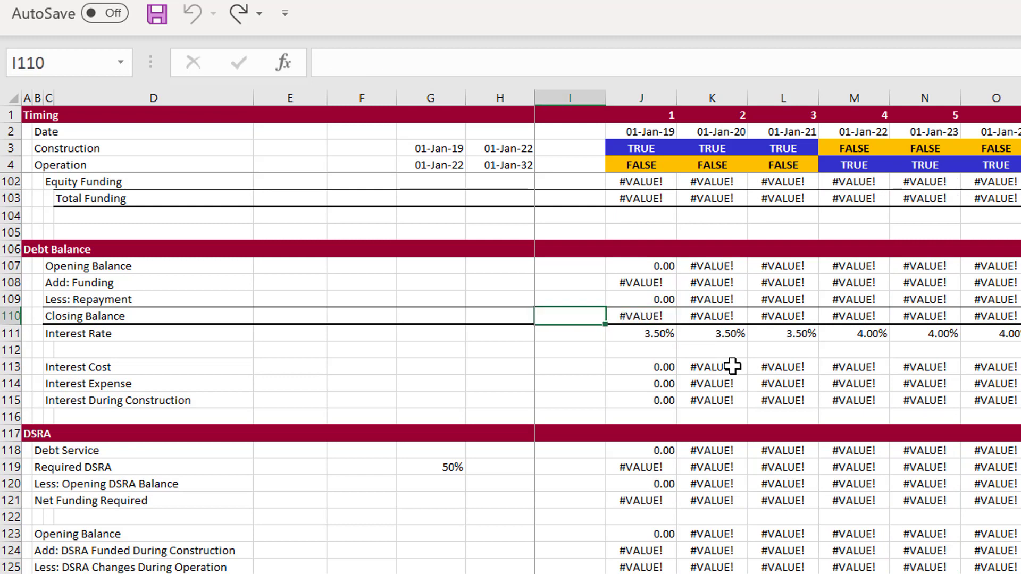
# Clear the Closing Balance formulas in row 110 of Debt Balance from J110 across all periods
pyautogui.press('Right')
pyautogui.press('Delete')
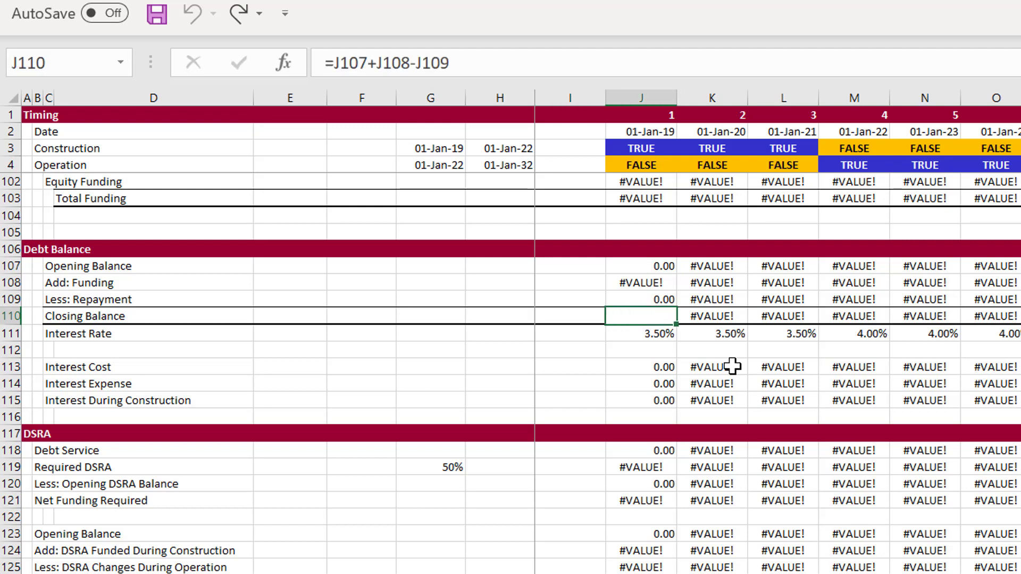
pyautogui.press('Right')
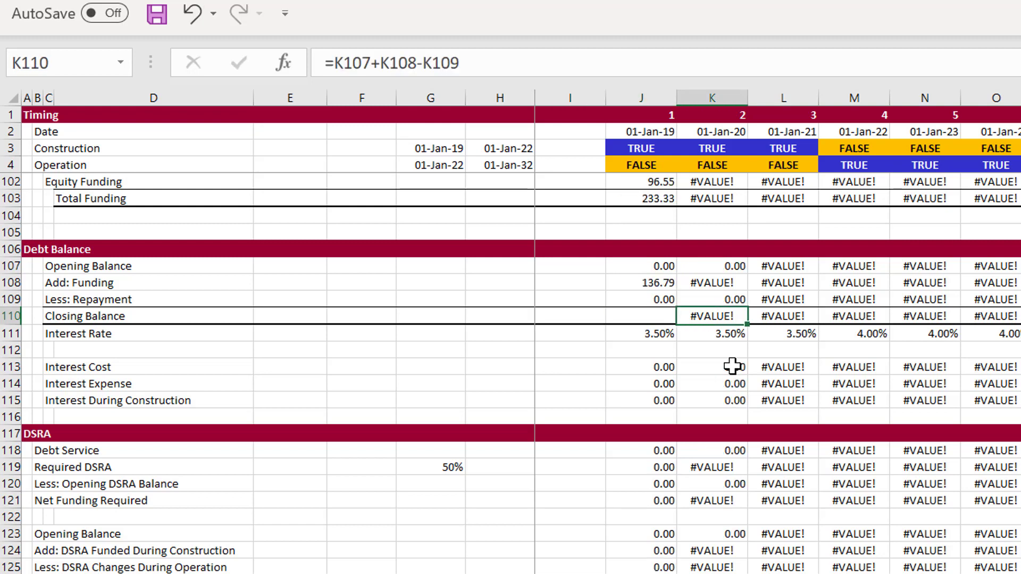
pyautogui.press('Delete')
pyautogui.press('Left')
pyautogui.hotkey('shift', 'Right')
pyautogui.hotkey('shift', 'Right')
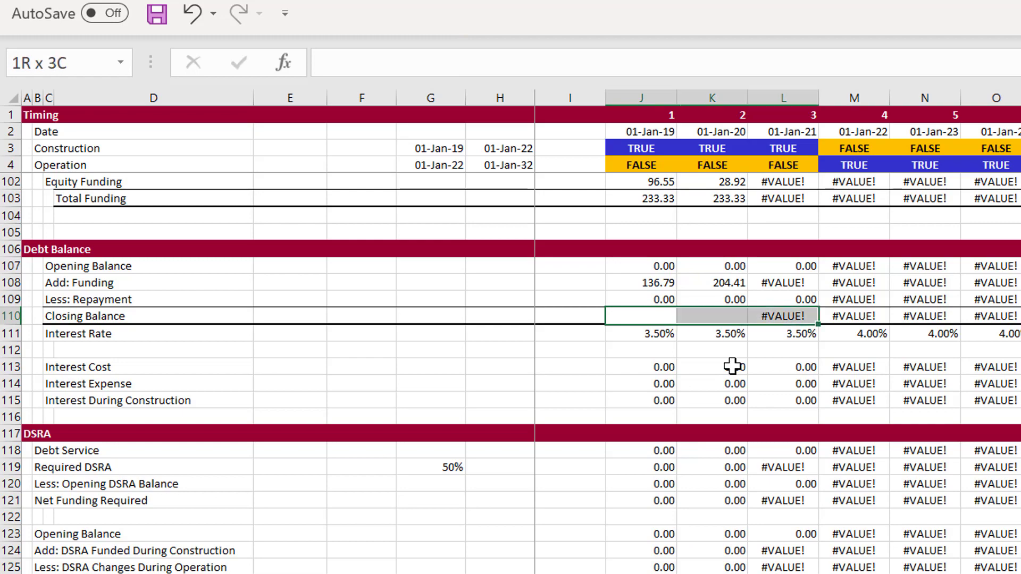
pyautogui.hotkey('ctrl', 'shift', 'Right')
pyautogui.press('Delete')
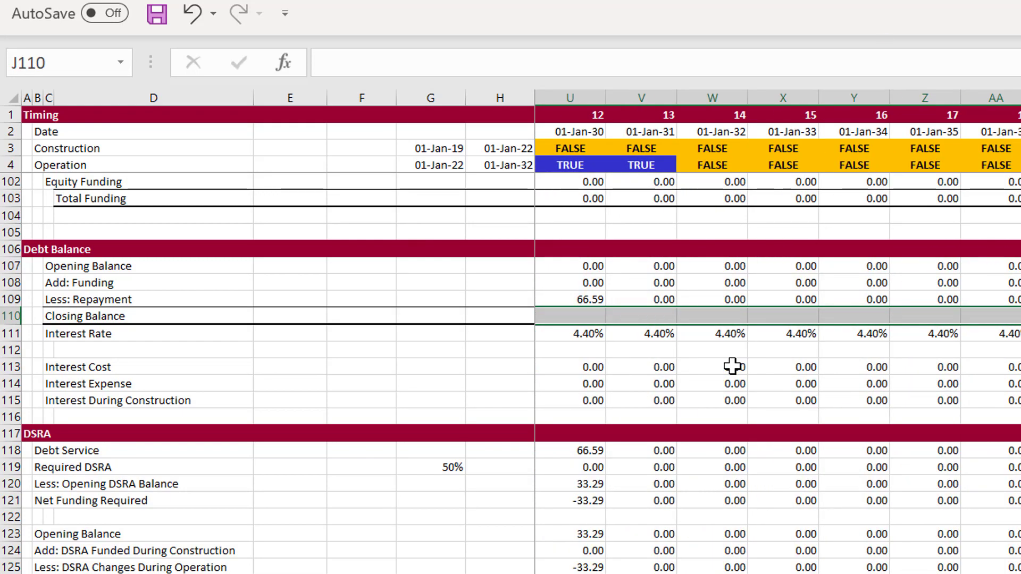
# Try to enter the first-period Closing Balance formula in J110 as =J107+J108_
pyautogui.hotkey('ctrl', 'BackSpace')
pyautogui.write('=')
pyautogui.press('Up')
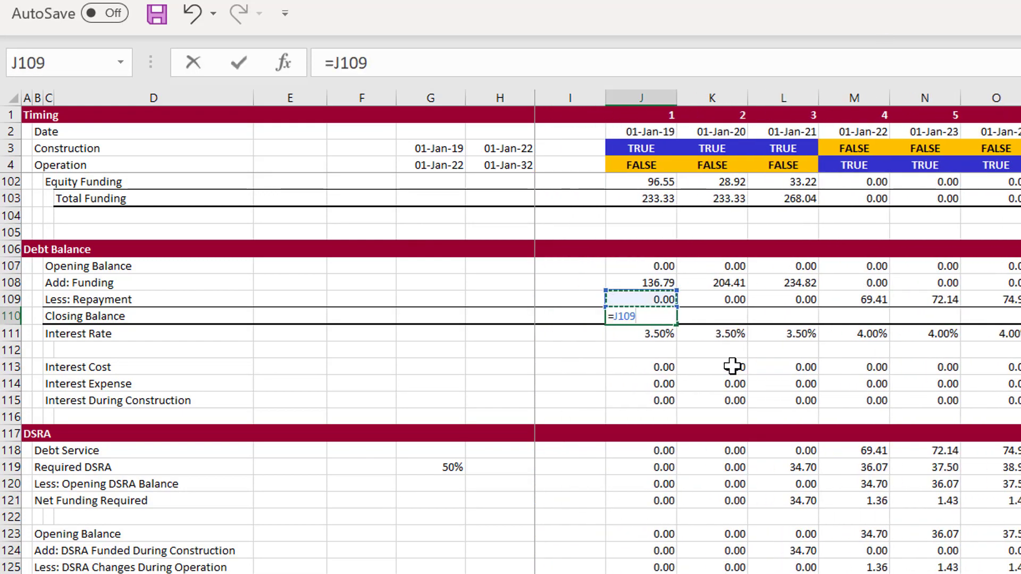
pyautogui.press('Up')
pyautogui.press('Up')
pyautogui.write('+')
pyautogui.press('Up')
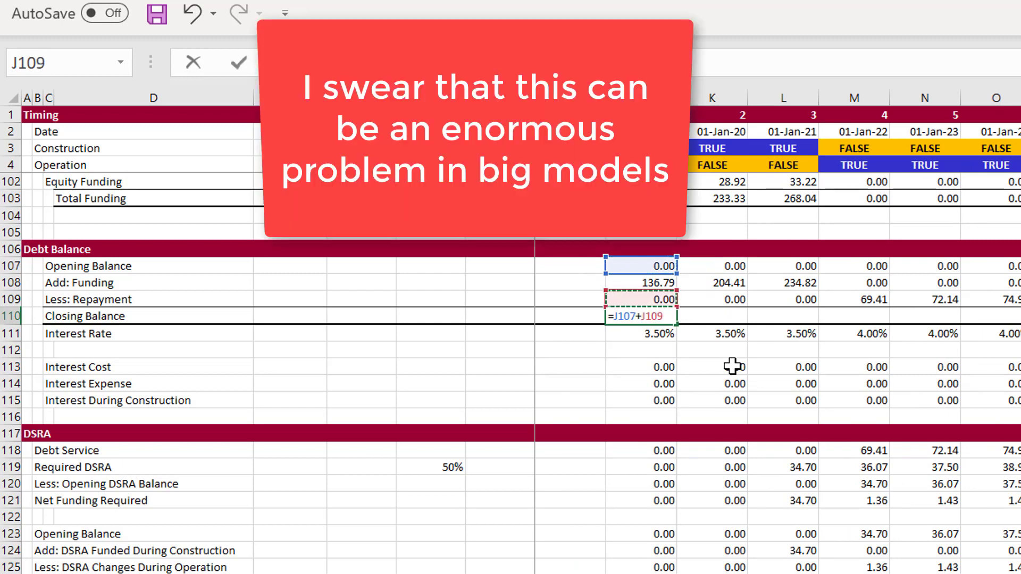
pyautogui.press('Up')
pyautogui.write('_')
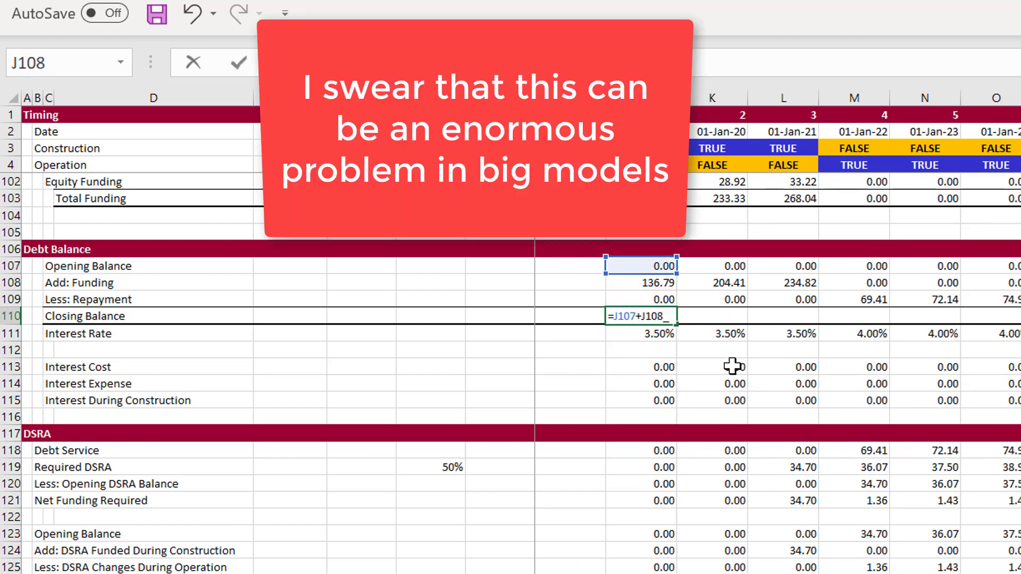
pyautogui.hotkey('shift', 'Return')
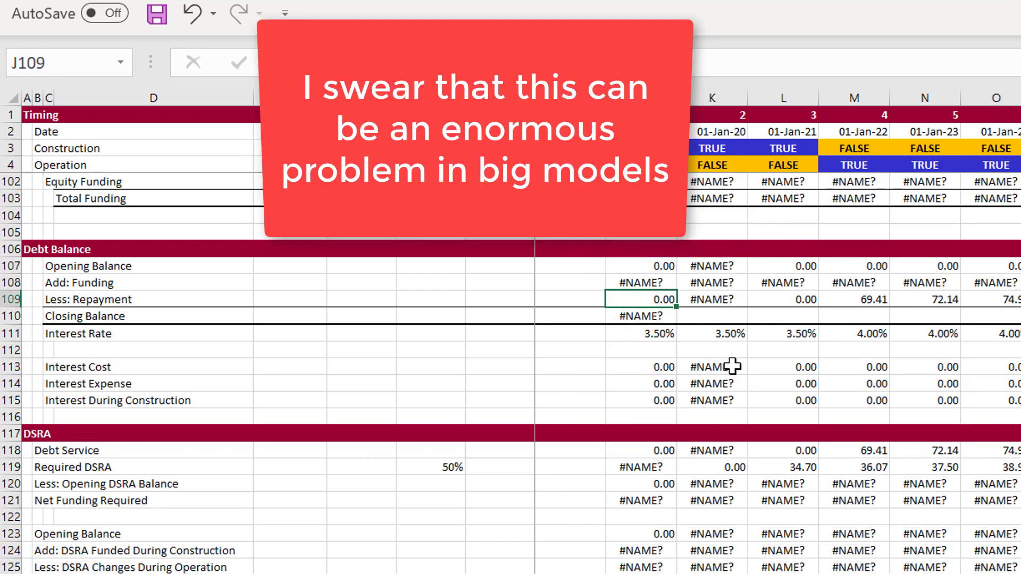
# Enter =J107+J108-J109 as the first-period Closing Balance formula in J110
pyautogui.press('Down')
pyautogui.write('=')
pyautogui.press('Up')
pyautogui.press('Up')
pyautogui.press('Up')
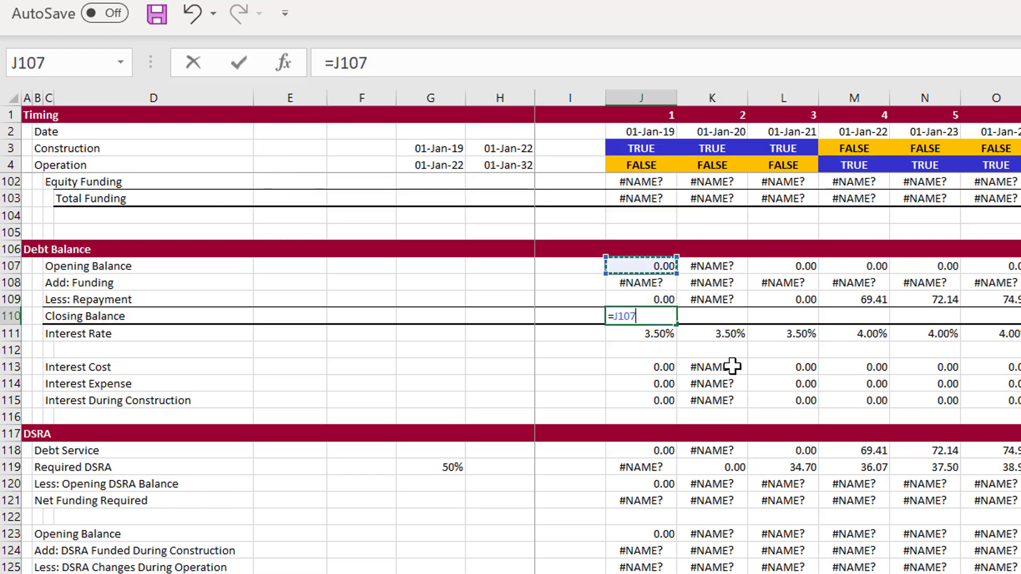
pyautogui.write('+')
pyautogui.press('Up')
pyautogui.press('Up')
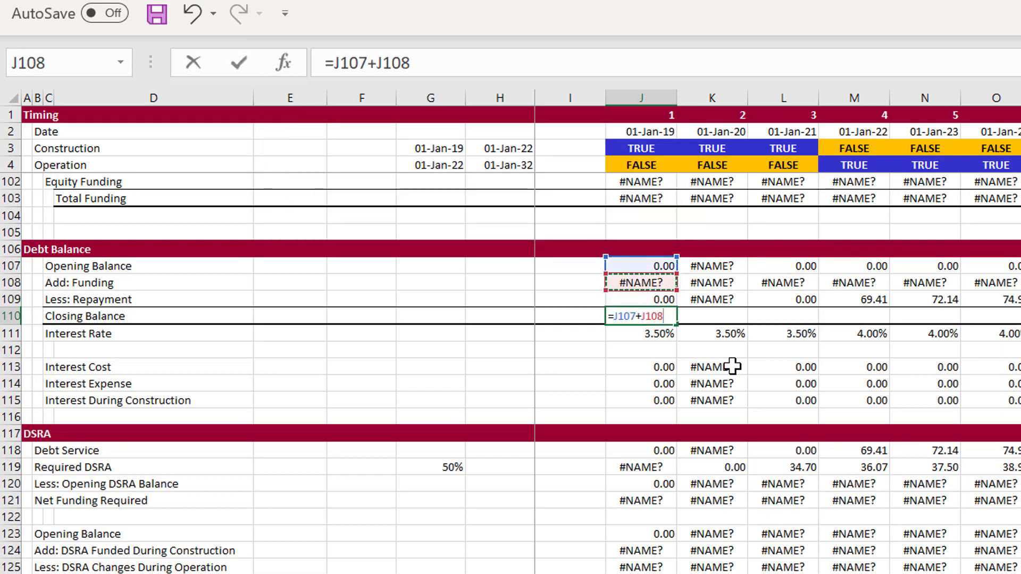
pyautogui.write('-')
# Clear the first-period Add: Funding formula in J108 of Debt Balance
pyautogui.press('Up')
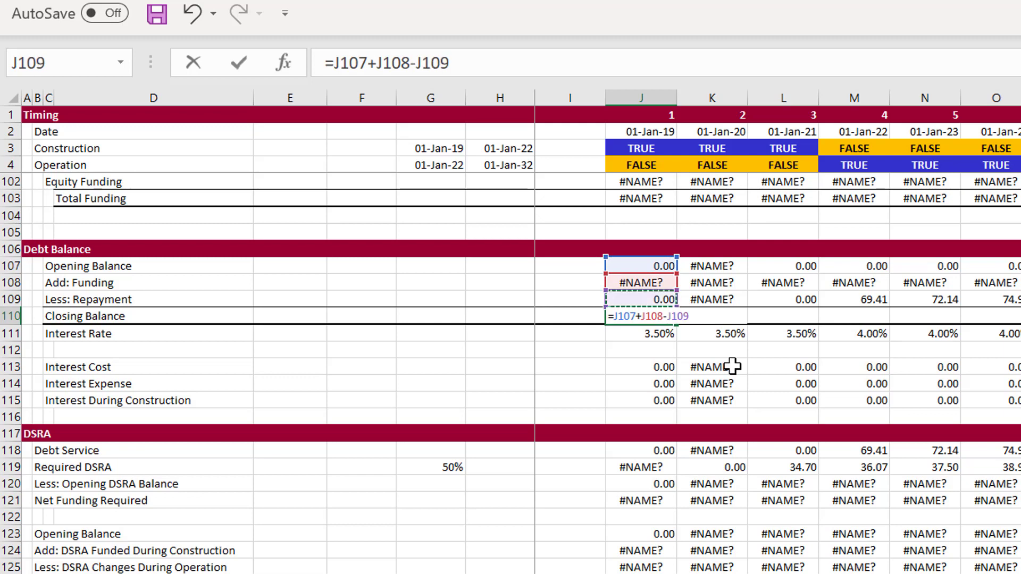
pyautogui.press('Return')
pyautogui.press('Up')
pyautogui.press('Up')
pyautogui.press('Up')
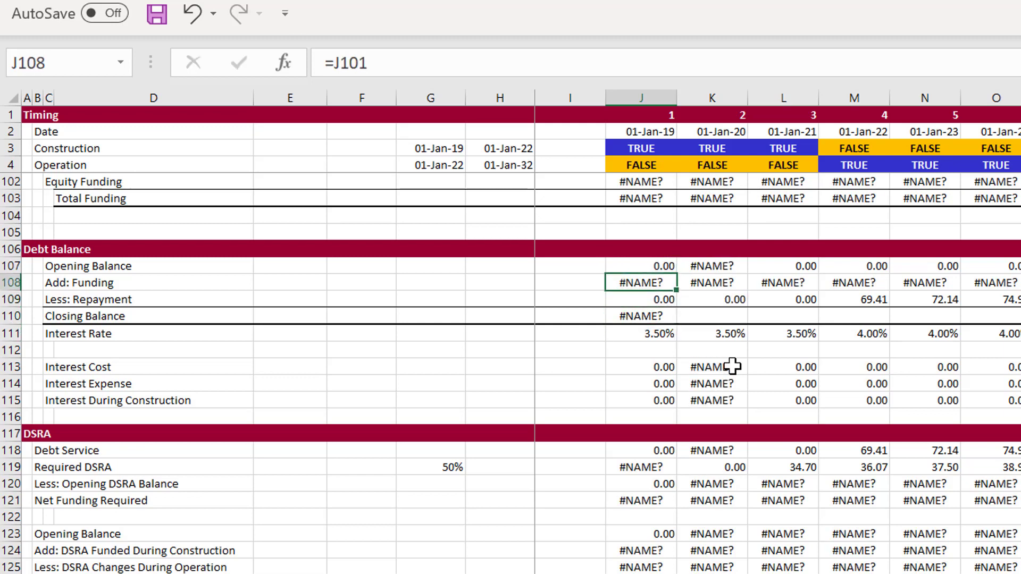
pyautogui.press('Delete')
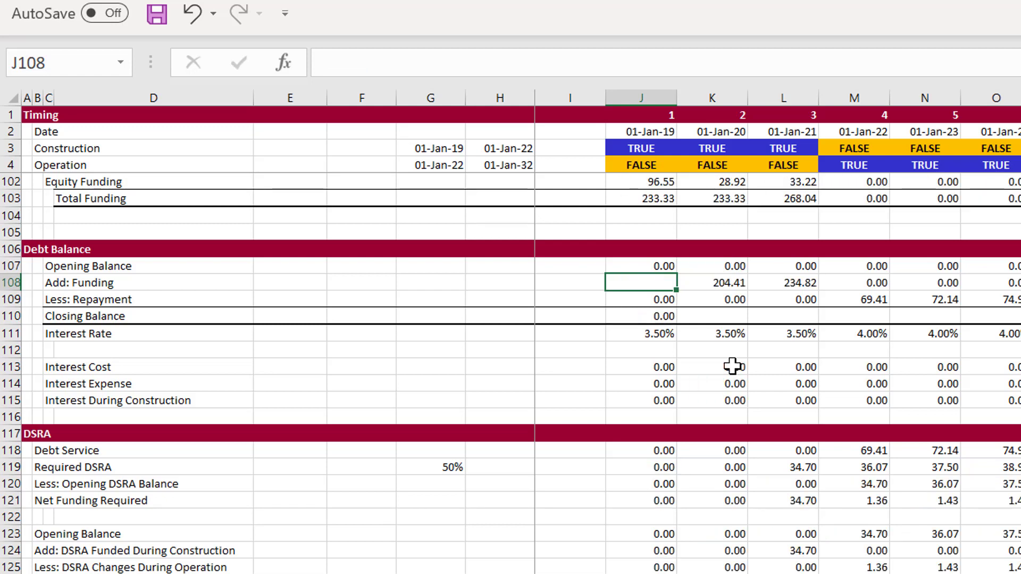
pyautogui.press('Right')
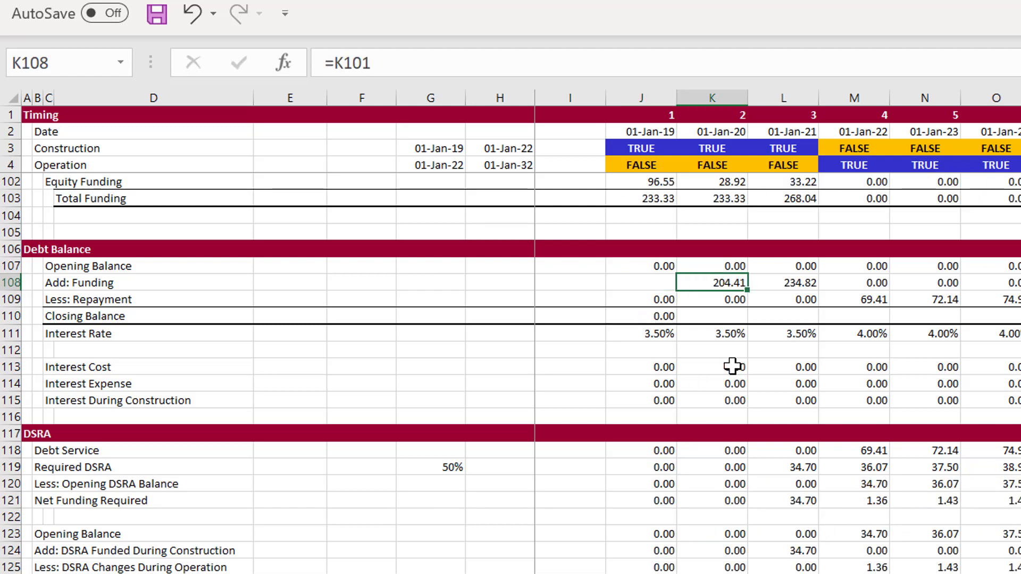
# Copy the second-period Add: Funding formula from K108 into J108 to restore the first period
pyautogui.hotkey('ctrl', 'c')
pyautogui.press('Left')
pyautogui.hotkey('ctrl', 'v')
pyautogui.click(732, 367)
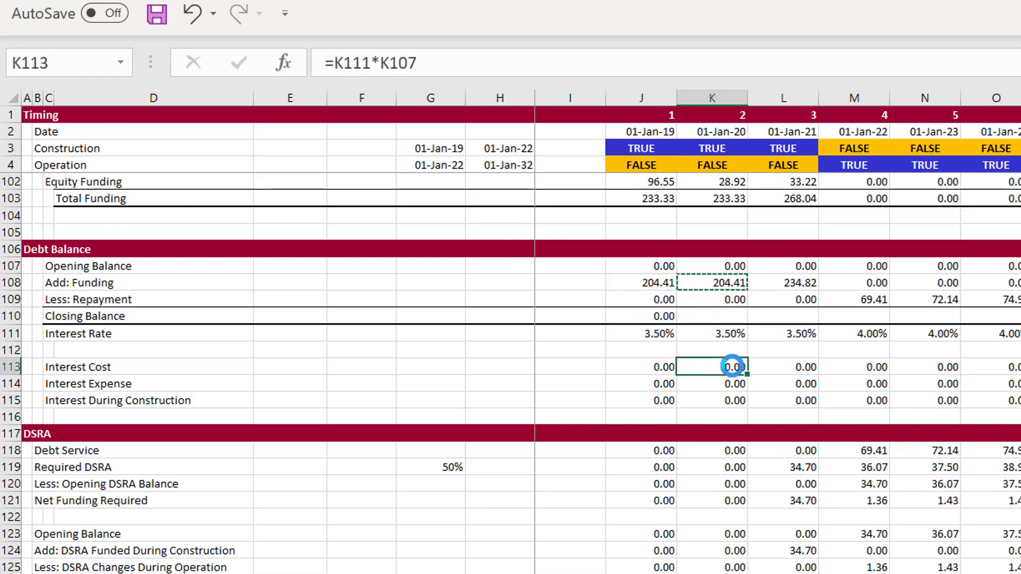
pyautogui.press('Escape')
# Fill the Closing Balance formula from J110 across all periods of row 110 in Debt Balance
pyautogui.press('Up')
pyautogui.press('Up')
pyautogui.press('Up')
pyautogui.press('Left')
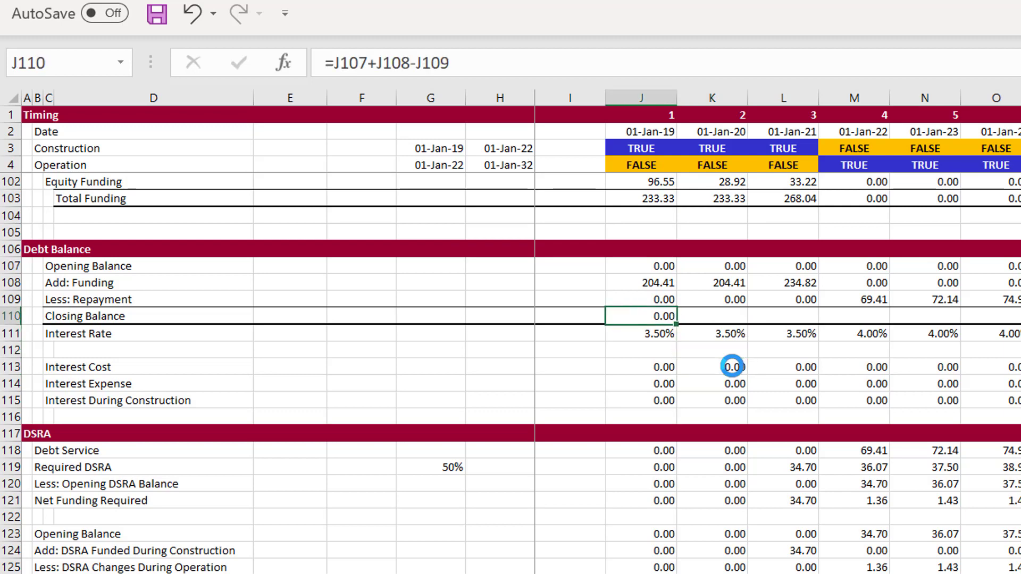
pyautogui.hotkey('ctrl', 'shift', 'Right')
pyautogui.hotkey('ctrl', 'r')
pyautogui.press('Left')
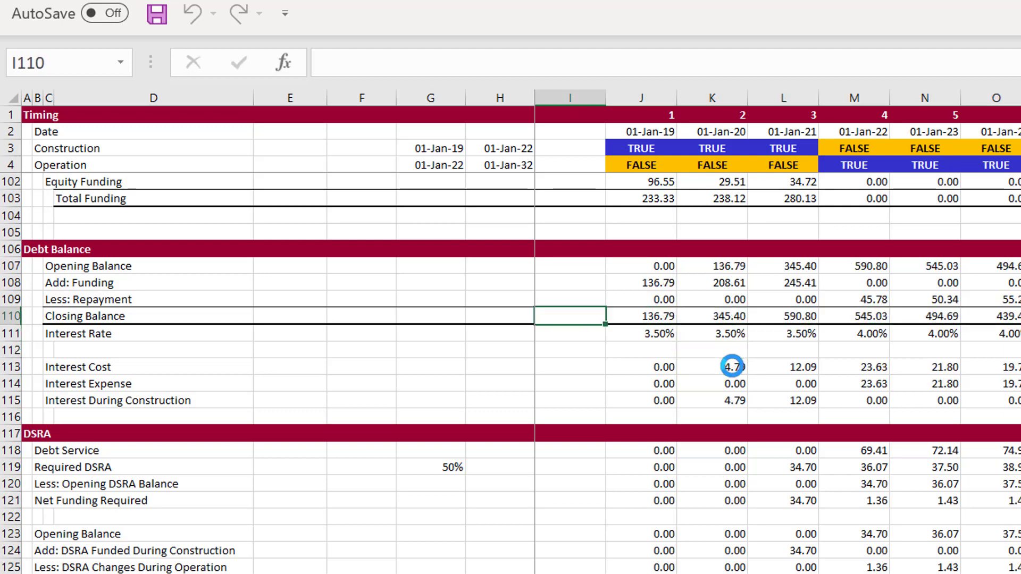
pyautogui.press('Right')
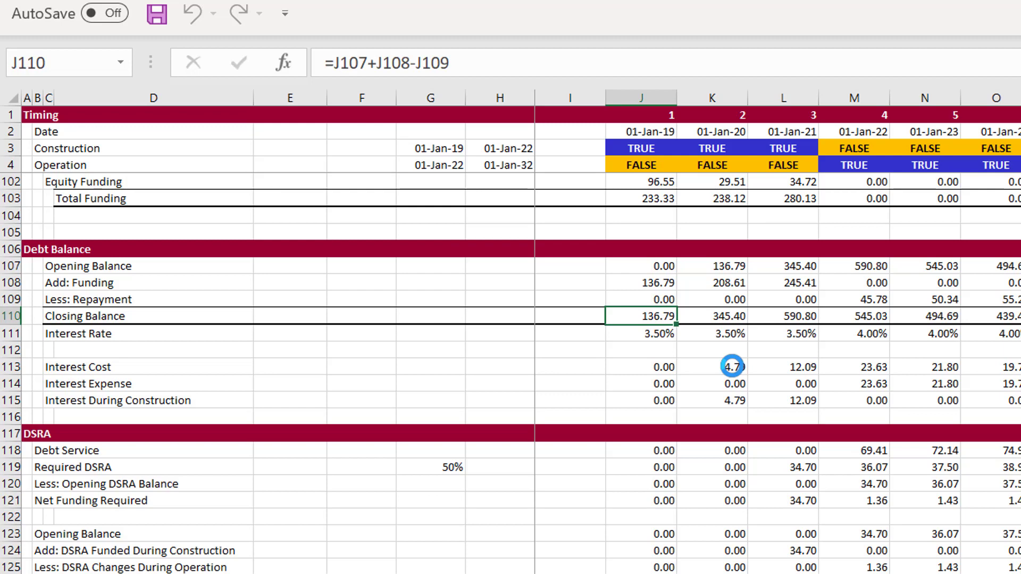
# Delete the entire Closing Balance row 110 from Debt Balance and undo the deletion
pyautogui.hotkey('shift', 'space')
pyautogui.hotkey('ctrl', '-')
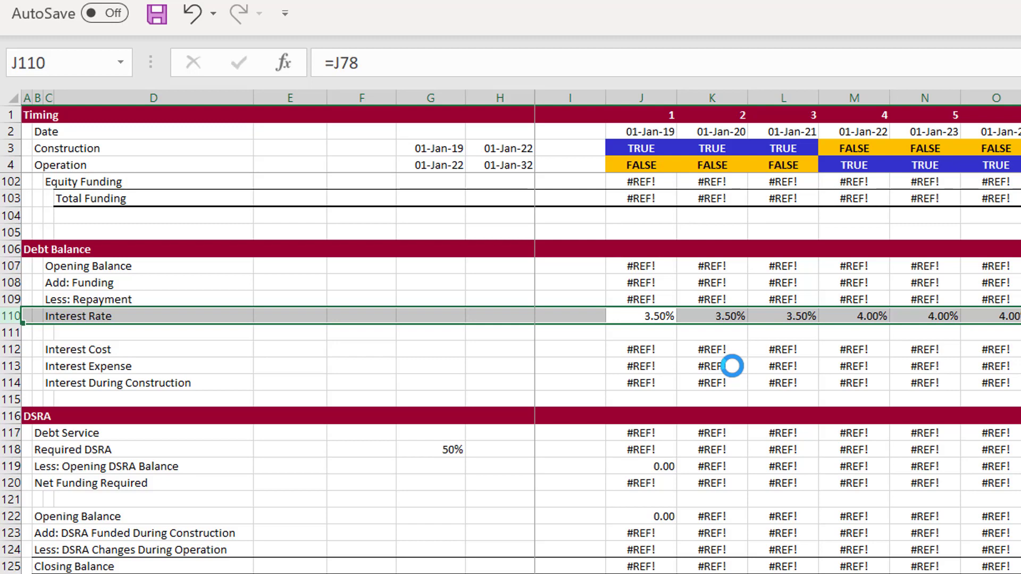
pyautogui.hotkey('ctrl', 'z')
pyautogui.press('Left')
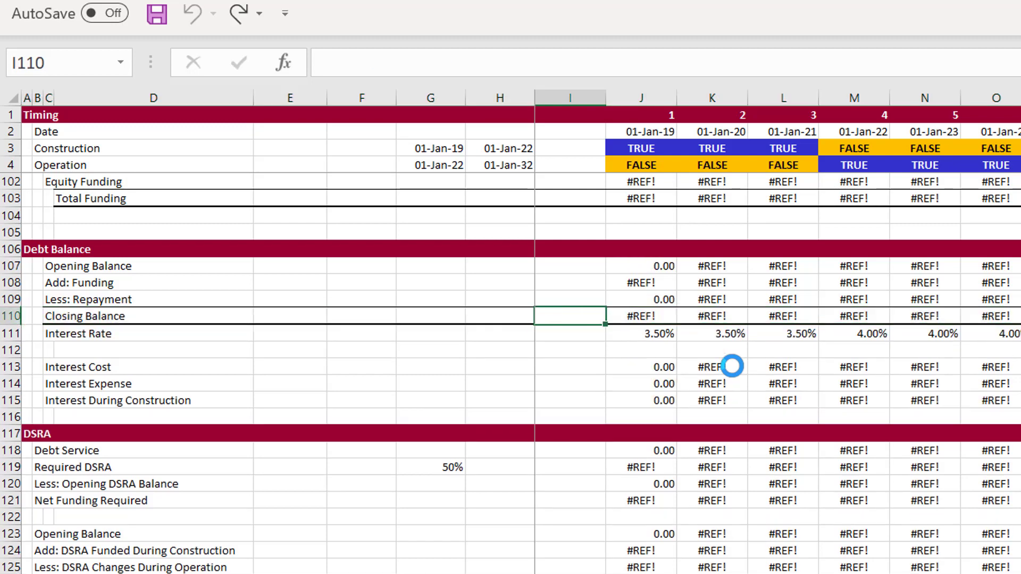
pyautogui.press('Right')
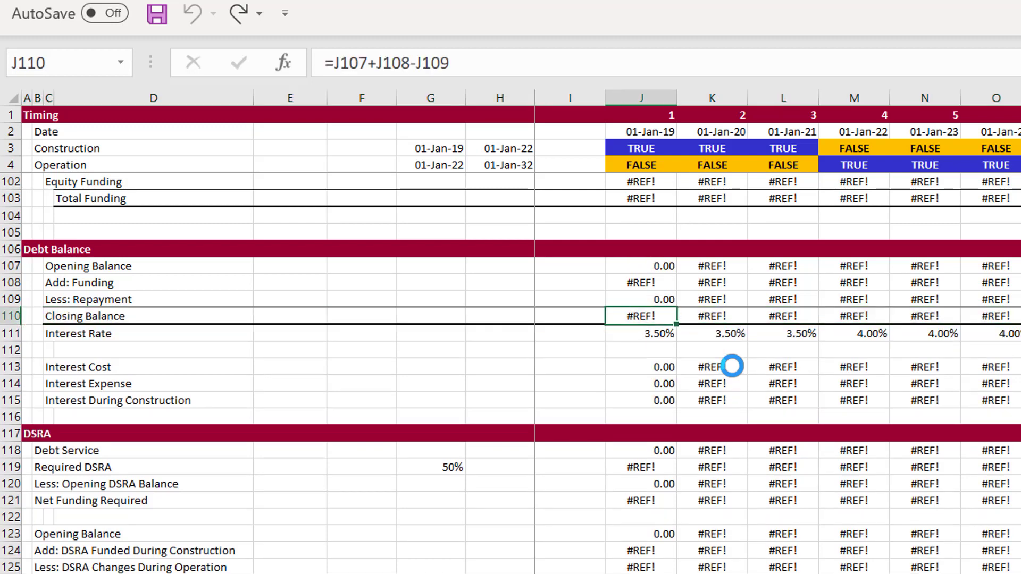
# Clear only the first-period Closing Balance formula in J110 of Debt Balance
pyautogui.press('Delete')
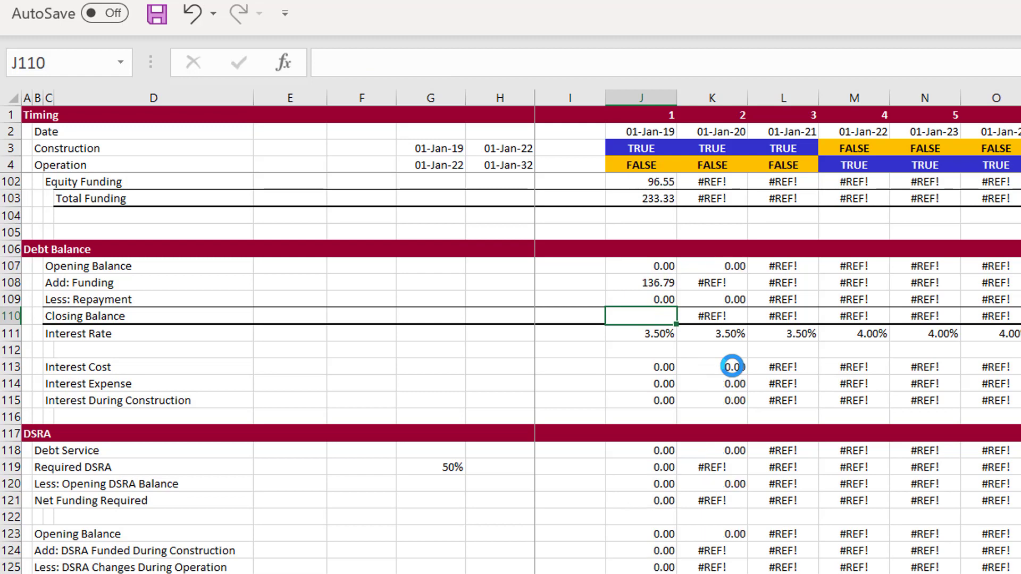
pyautogui.press('Left')
pyautogui.press('Right')
pyautogui.press('Right')
pyautogui.press('Left')
# Enter =J107+J108-J109 as the first-period Closing Balance formula in J110
pyautogui.write('=')
pyautogui.press('Up')
pyautogui.press('Up')
pyautogui.press('Up')
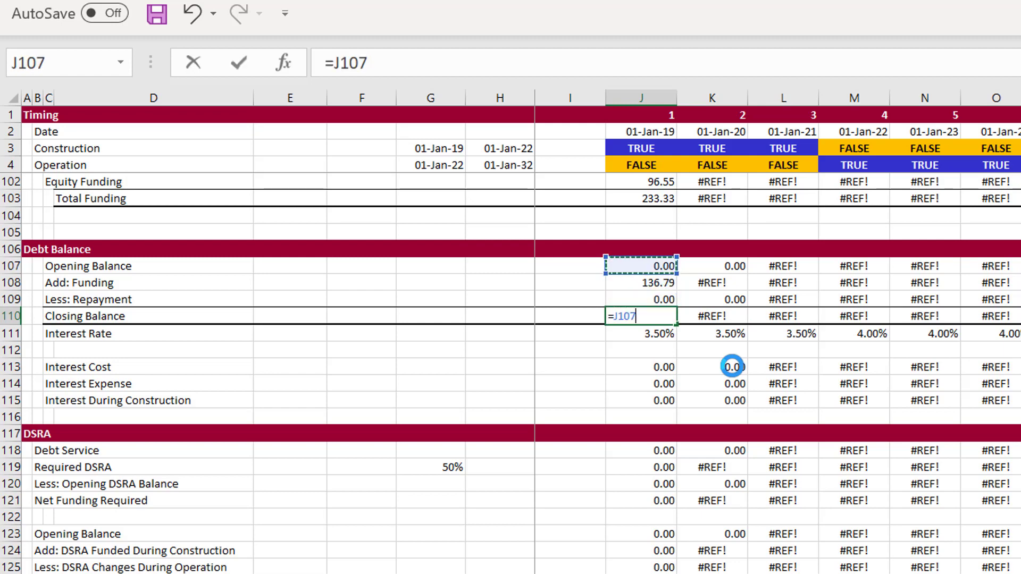
pyautogui.write('+')
pyautogui.press('Up')
pyautogui.press('Up')
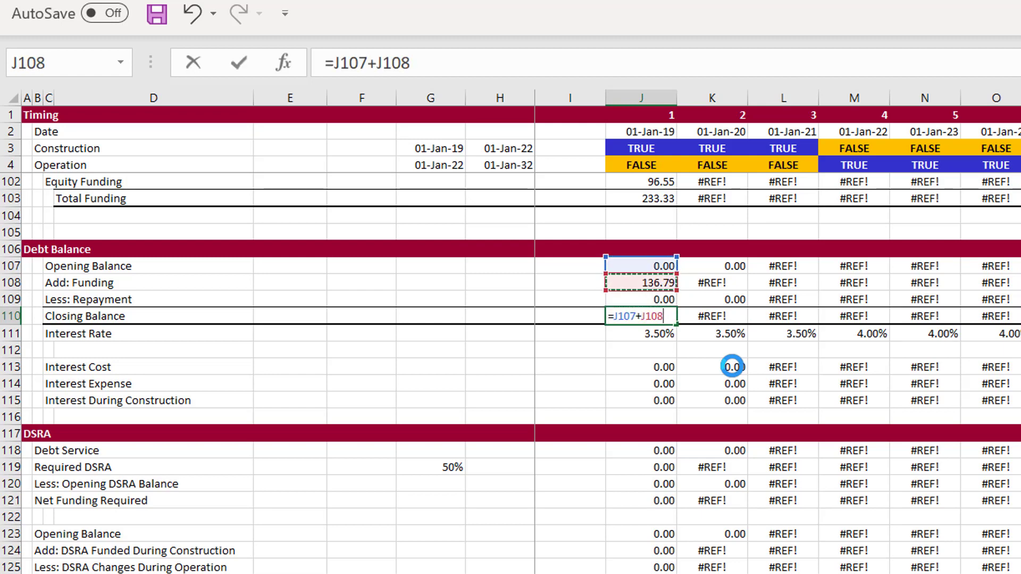
pyautogui.write('-')
pyautogui.press('Up')
pyautogui.press('Return')
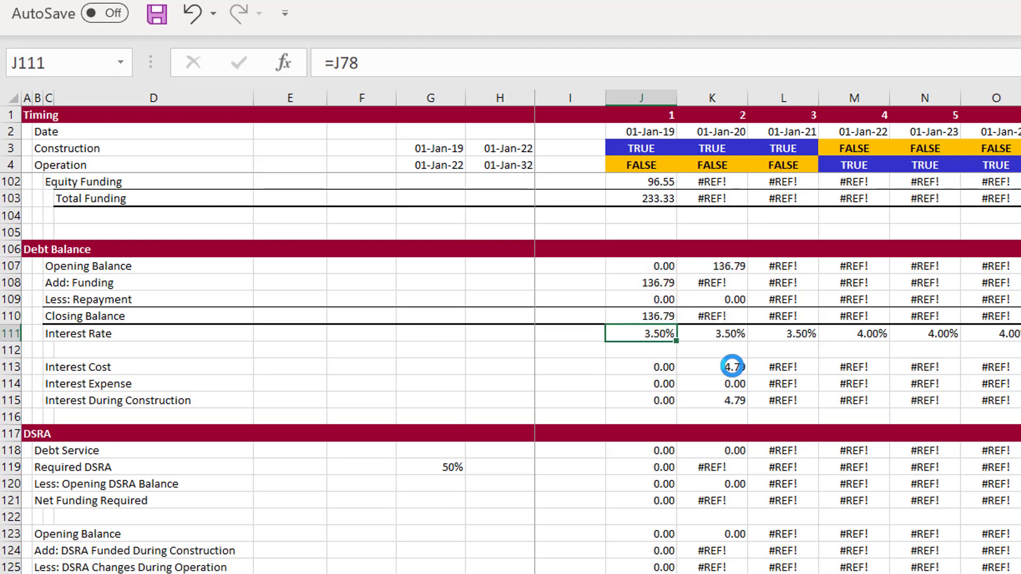
# Try to fill the Closing Balance formula from J110 across the remaining periods of row 110
pyautogui.press('Up')
pyautogui.hotkey('ctrl', 'shift', 'Right')
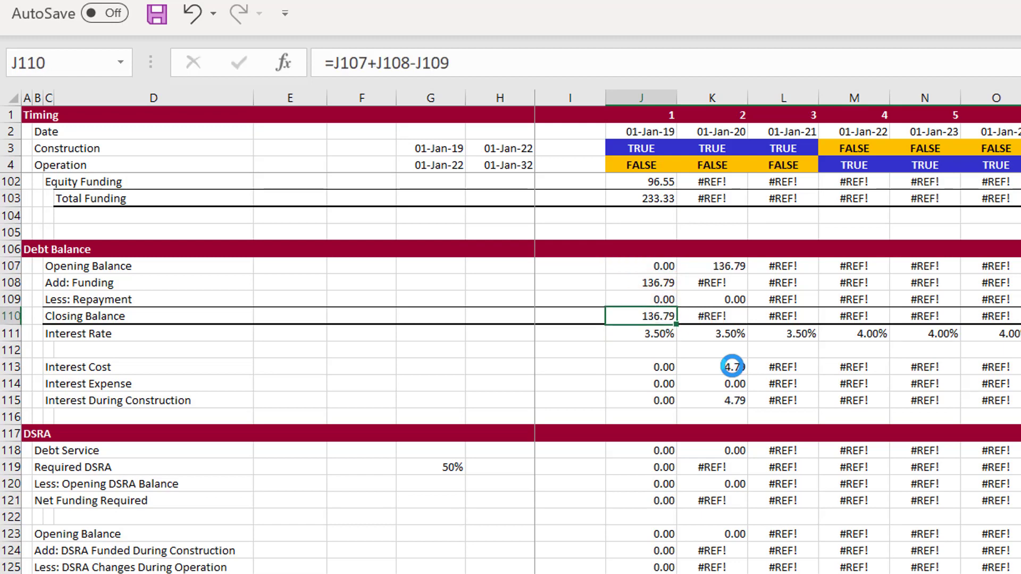
pyautogui.press('Right')
pyautogui.press('Left')
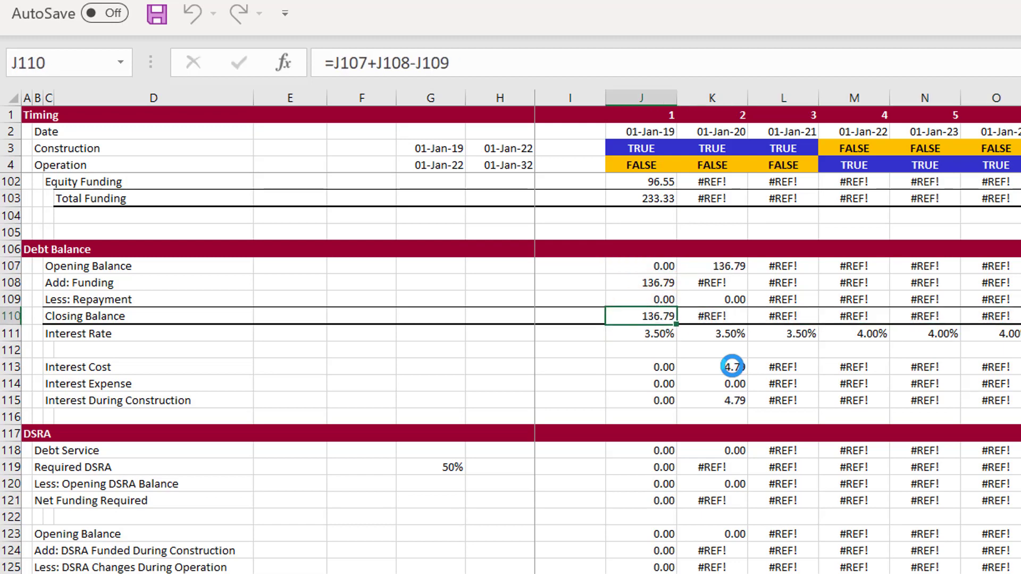
pyautogui.hotkey('ctrl', 'shift', 'Right')
pyautogui.hotkey('ctrl', 'r')
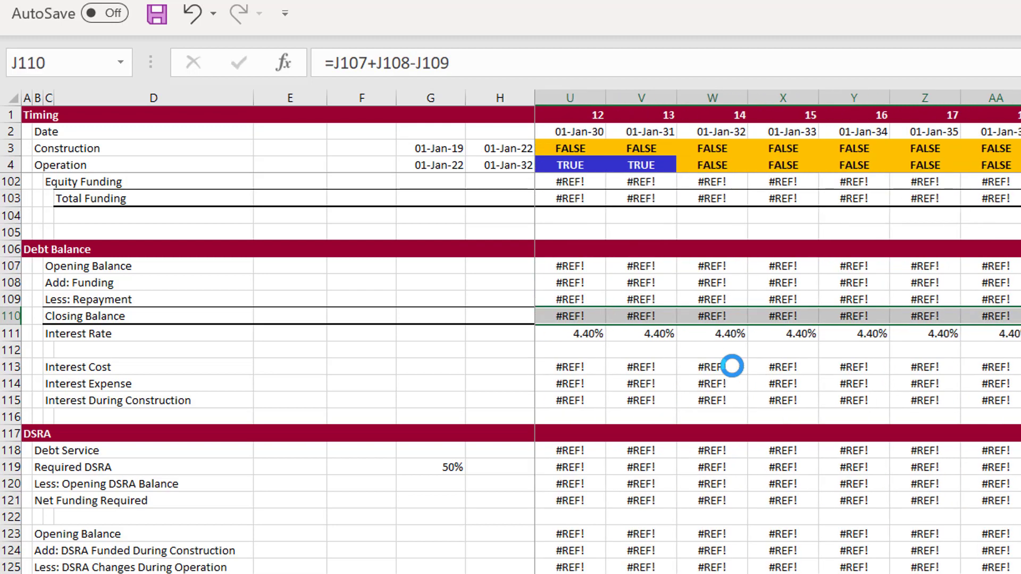
# Clear the Closing Balance formulas in row 110 of Debt Balance from J110 across all periods
pyautogui.press('Left')
pyautogui.press('Left')
pyautogui.press('Right')
pyautogui.press('Right')
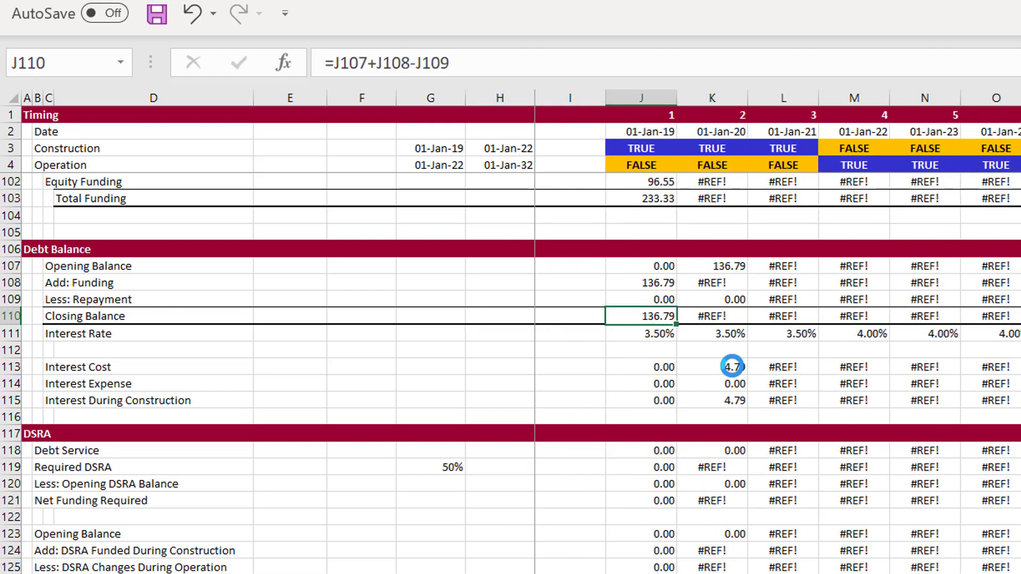
pyautogui.hotkey('ctrl', 'shift', 'Right')
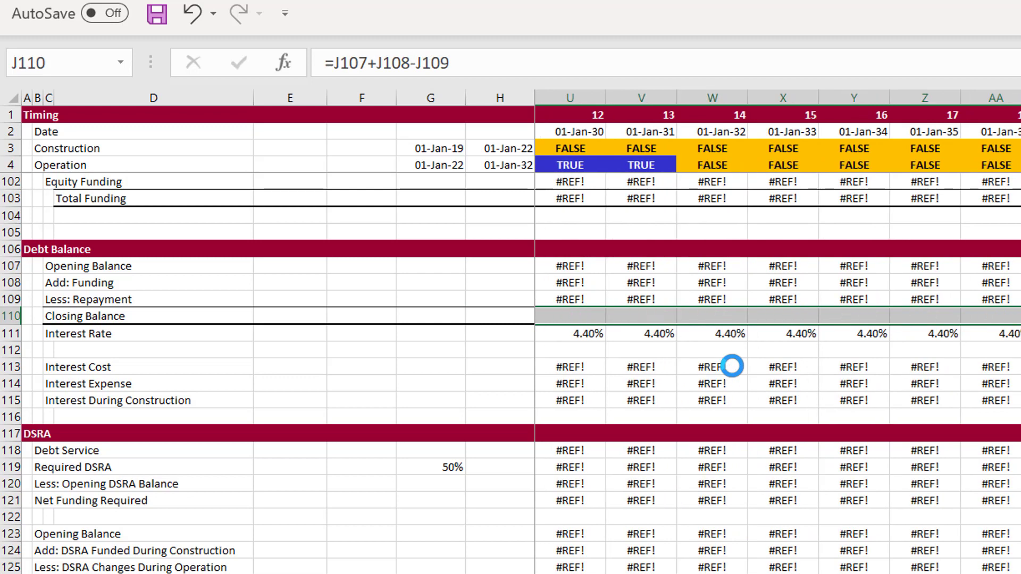
pyautogui.press('Delete')
pyautogui.press('Left')
pyautogui.press('Right')
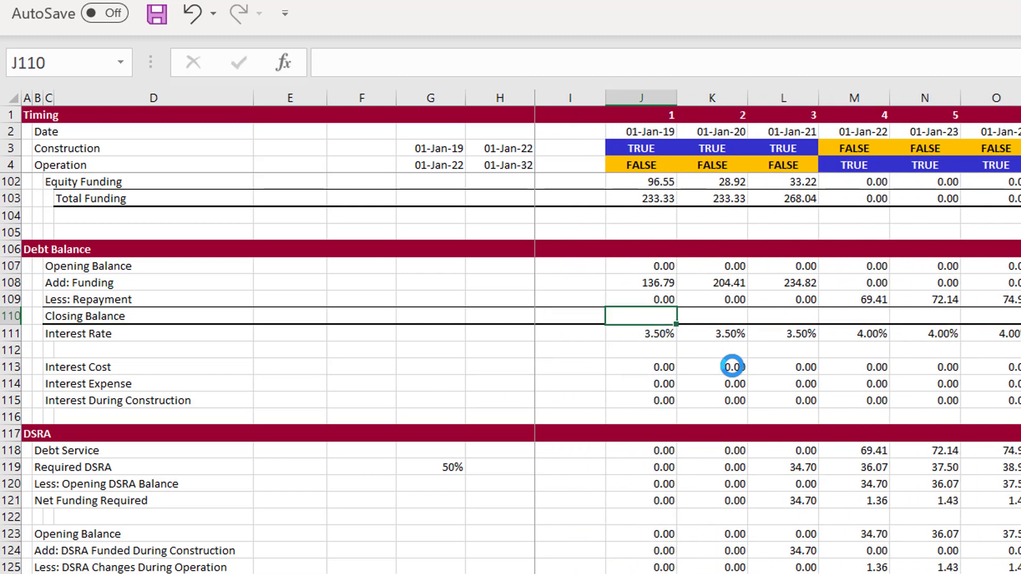
# Rebuild the first-period Closing Balance in J110 with the formula =J107+J108-J109
pyautogui.write('=')
pyautogui.press('Up')
pyautogui.press('Up')
pyautogui.press('Up')
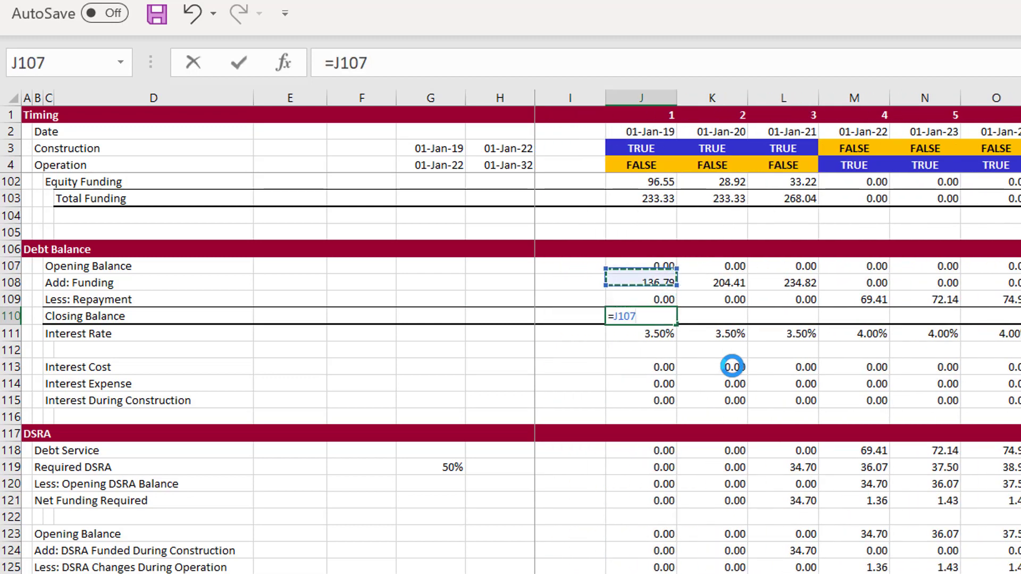
pyautogui.write('+')
pyautogui.press('Up')
pyautogui.press('Up')
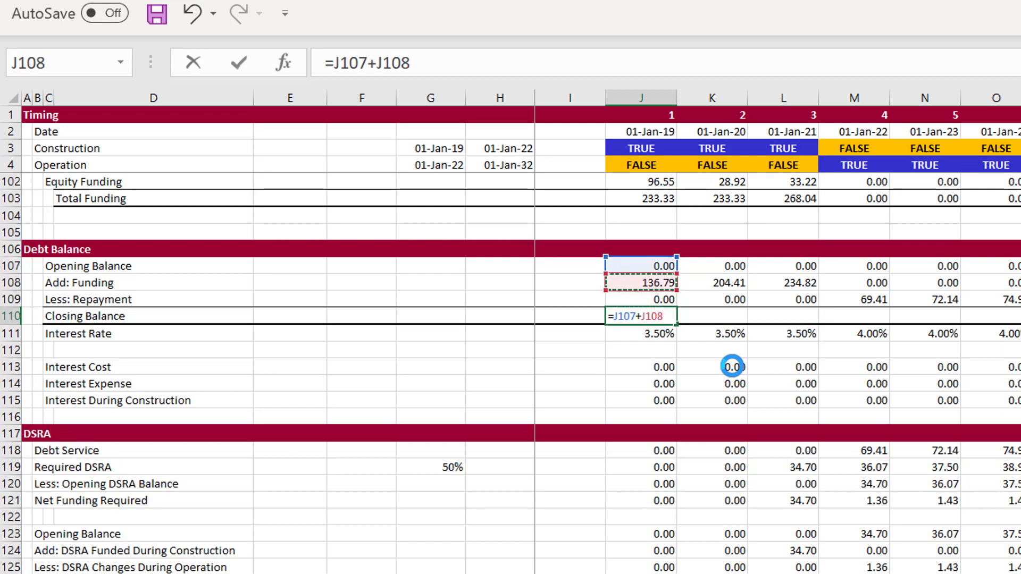
pyautogui.write('-')
pyautogui.press('Up')
pyautogui.press('Return')
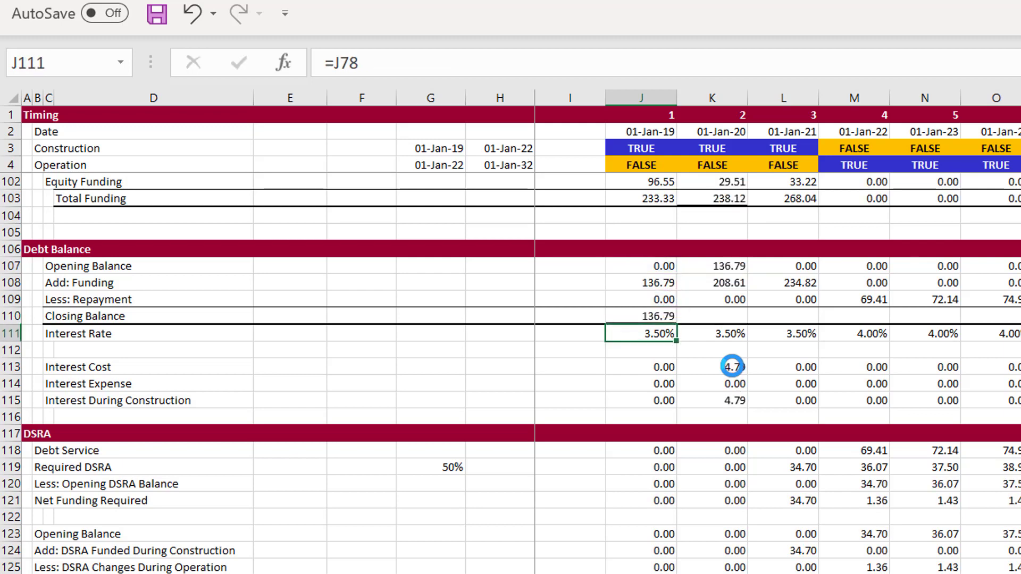
# Fill the Closing Balance formula from J110 across all periods of row 110
pyautogui.press('Up')
pyautogui.hotkey('ctrl', 'shift', 'Right')
pyautogui.press('Left')
pyautogui.press('Left')
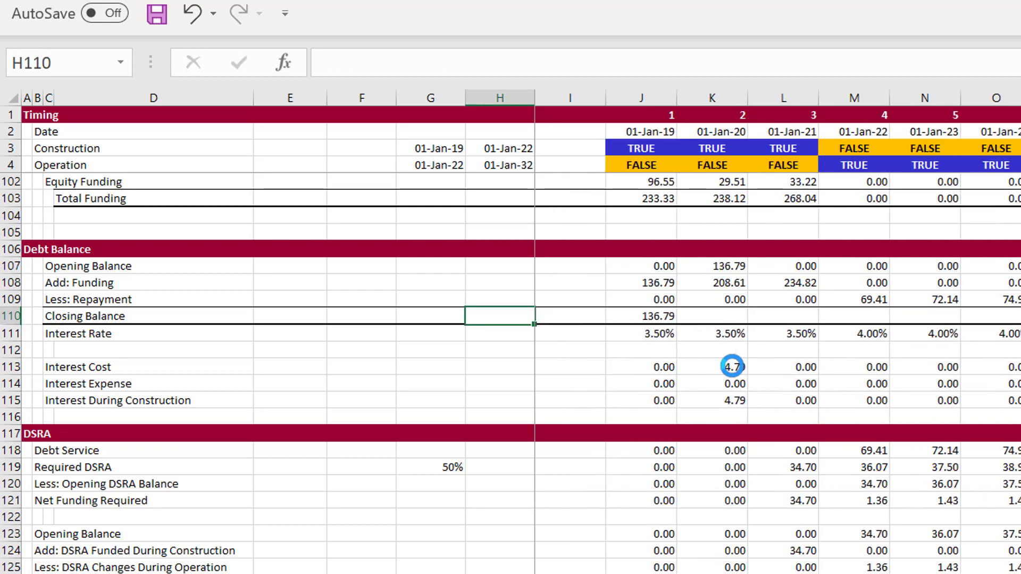
pyautogui.press('Right')
pyautogui.press('Right')
pyautogui.hotkey('ctrl', 'shift', 'Right')
pyautogui.hotkey('ctrl', 'r')
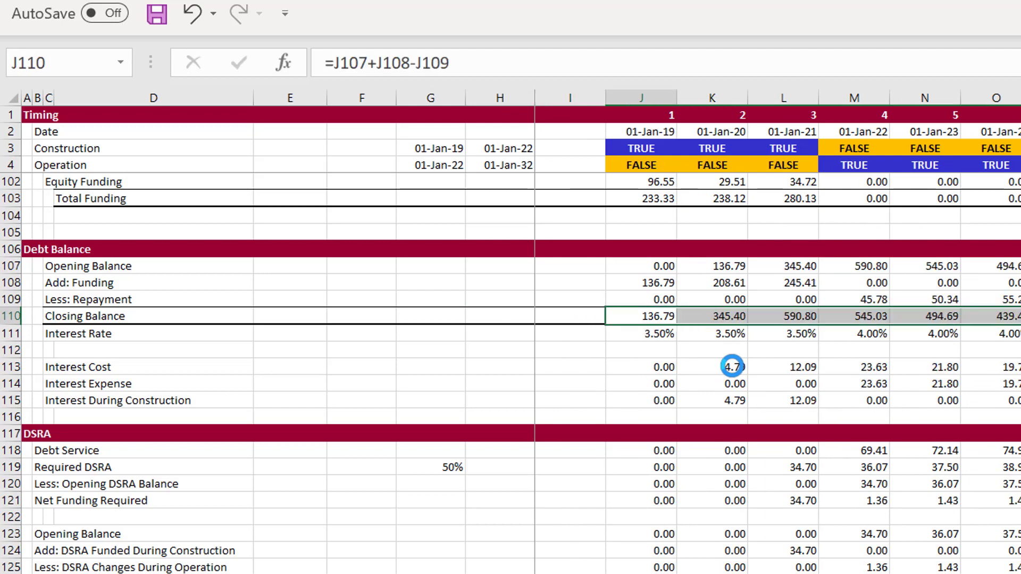
pyautogui.press('Left')
pyautogui.press('Right')
# Review the Funding, Sources and Uses, and Sculpting sections above Debt Balance
pyautogui.press('pageup')
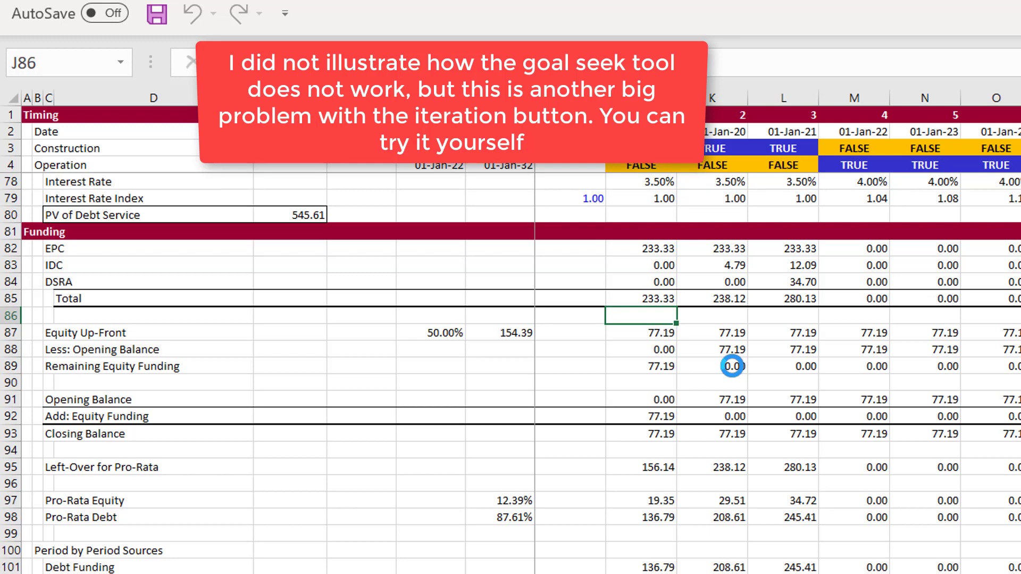
pyautogui.press('pageup')
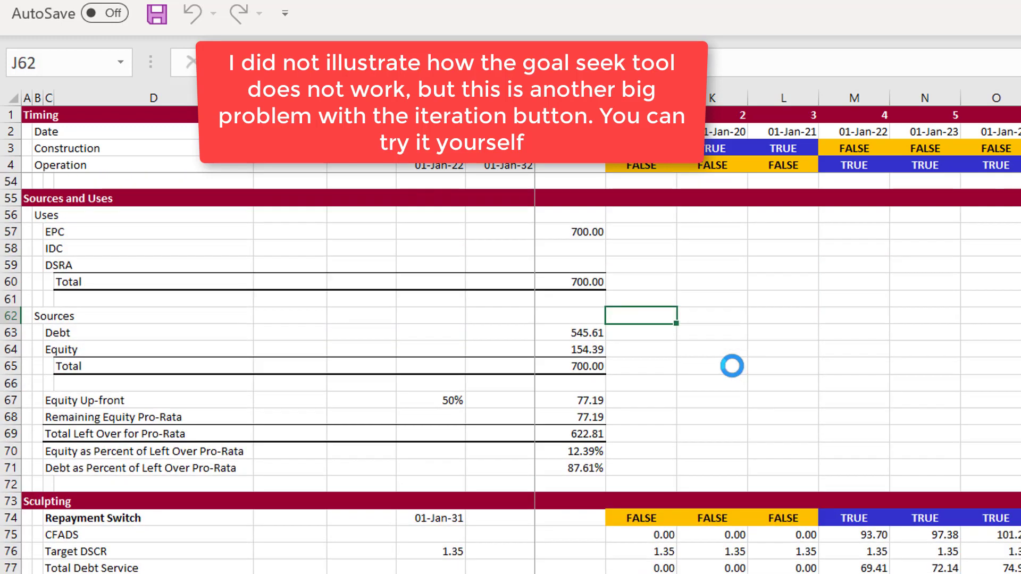
pyautogui.press('pagedown')
pyautogui.press('Up')
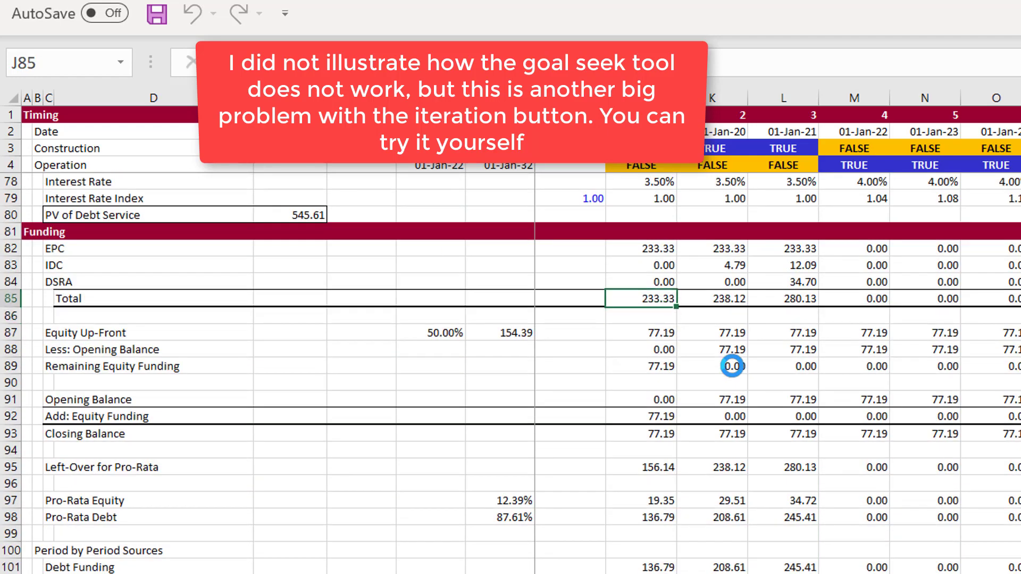
pyautogui.press('Up')
pyautogui.press('Up')
pyautogui.press('Up')
pyautogui.press('Up')
pyautogui.press('Up')
pyautogui.press('Up')
pyautogui.press('Up')
pyautogui.press('Up')
pyautogui.press('Up')
pyautogui.press('Up')
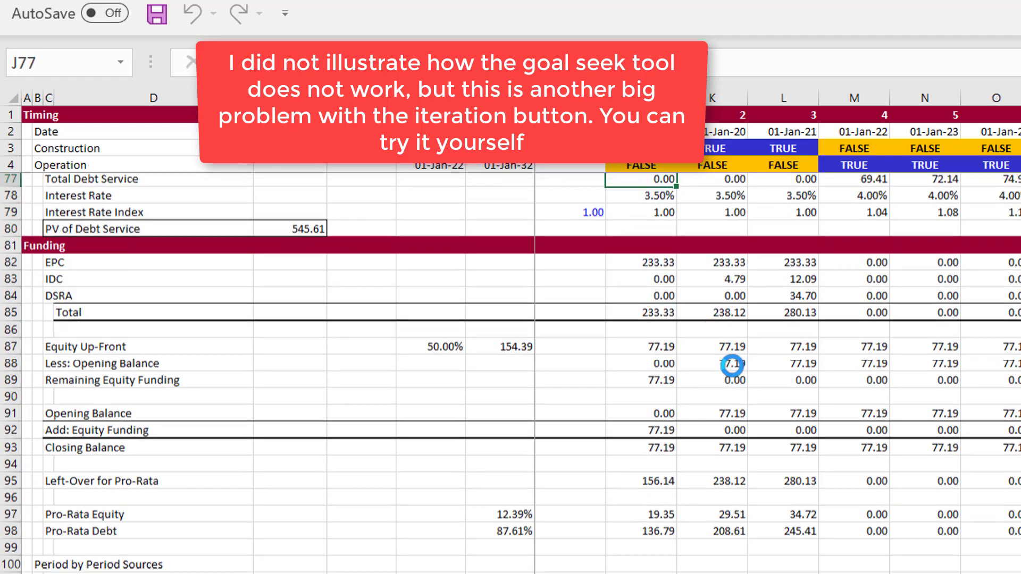
pyautogui.press('Up')
pyautogui.press('Up')
pyautogui.press('Up')
pyautogui.press('Up')
pyautogui.press('Up')
pyautogui.press('Up')
pyautogui.press('Up')
pyautogui.press('Up')
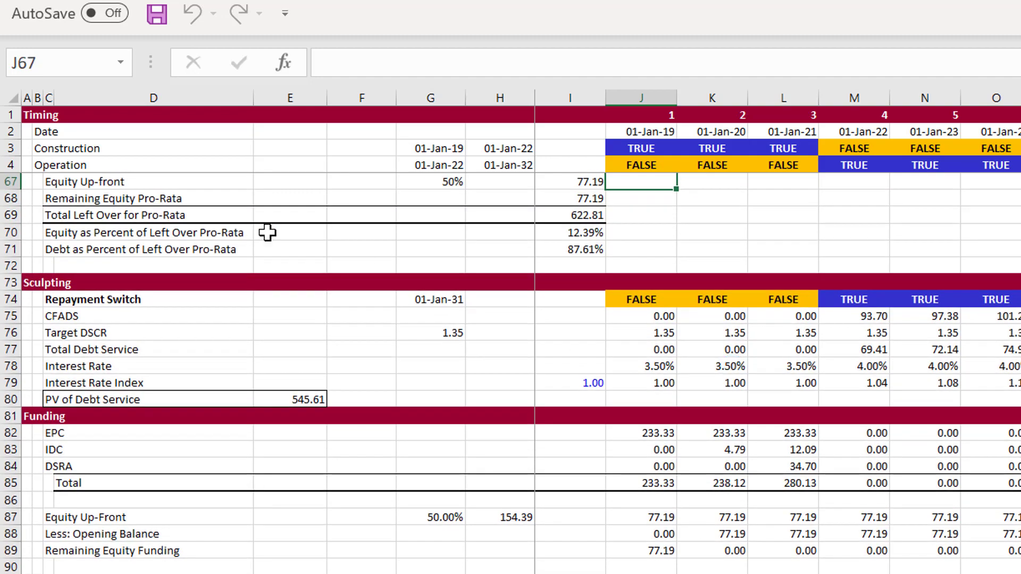
# Disable iterative calculation in the workbook's formula calculation options and dismiss the circular reference warning
pyautogui.click(37, 1)
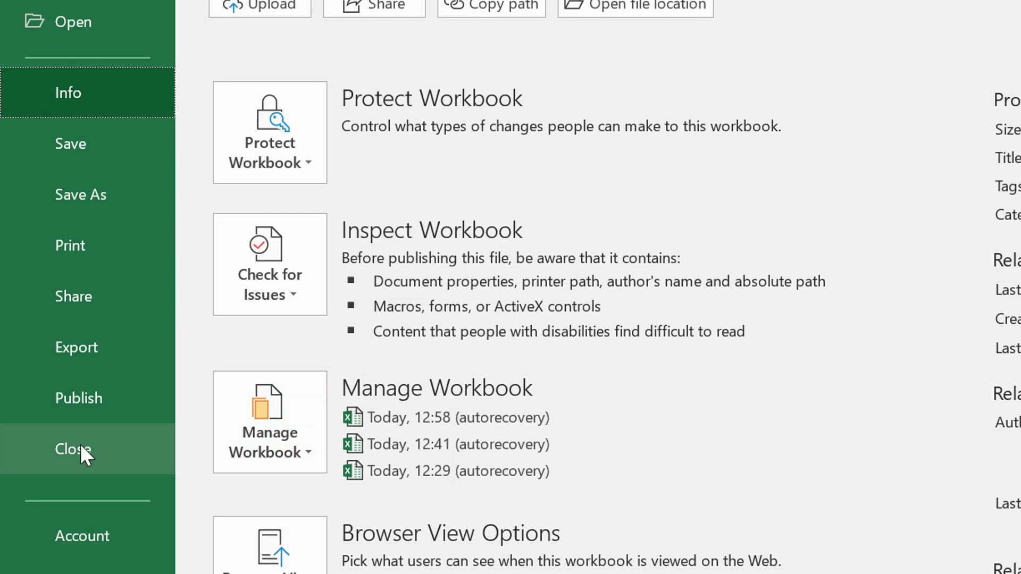
pyautogui.click(79, 573)
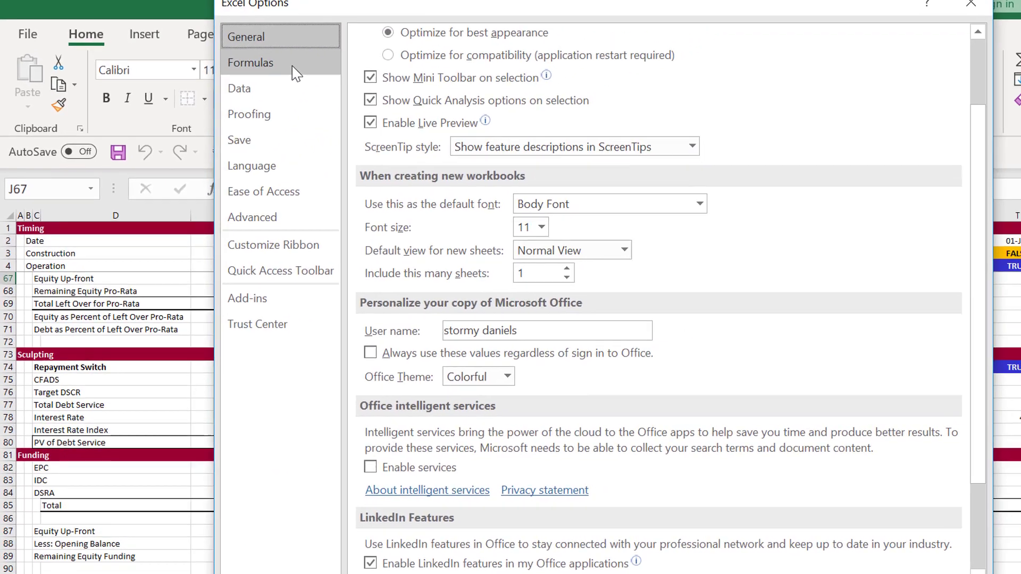
pyautogui.click(249, 66)
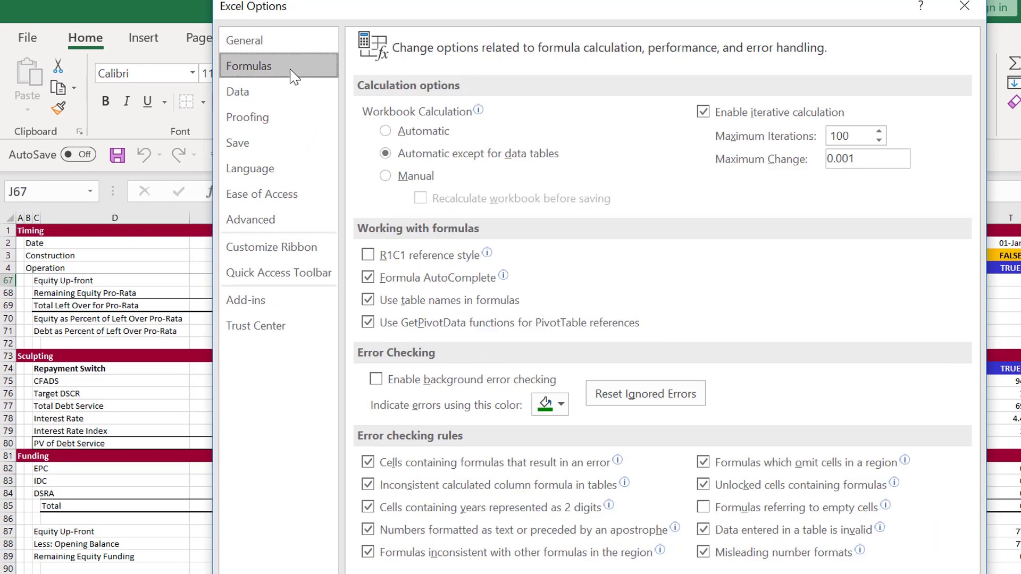
pyautogui.click(701, 113)
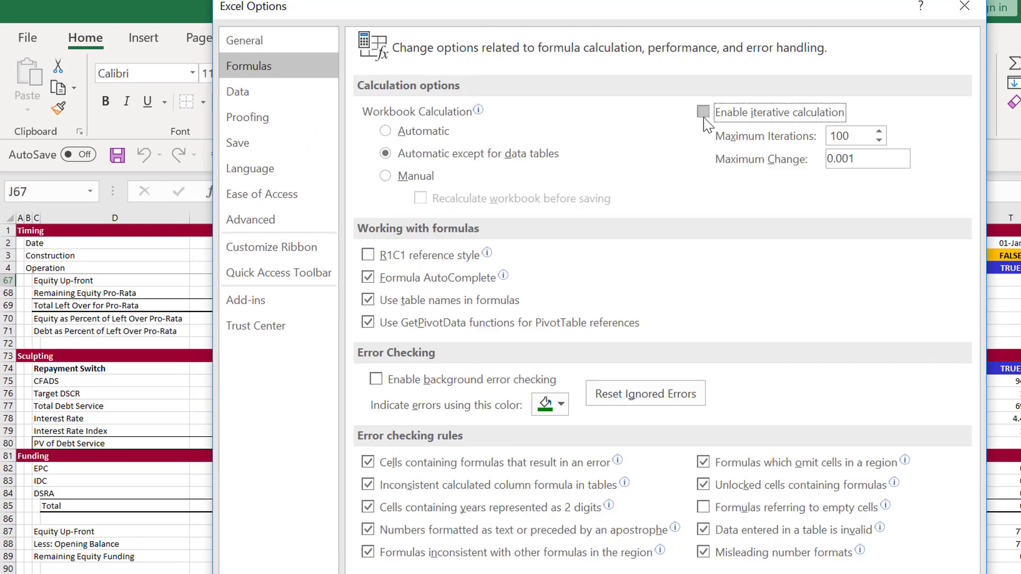
pyautogui.press('Return')
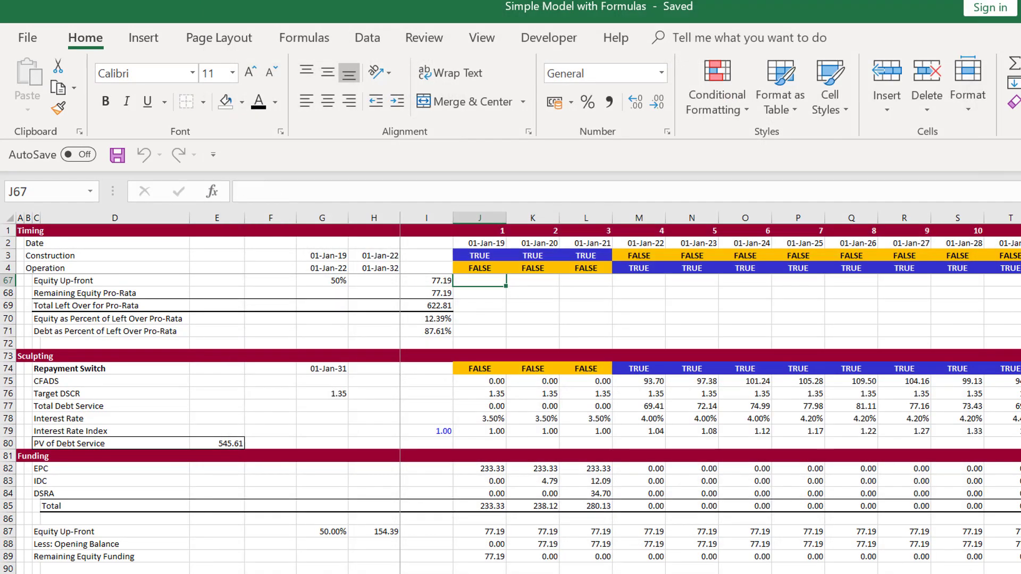
pyautogui.click(575, 377)
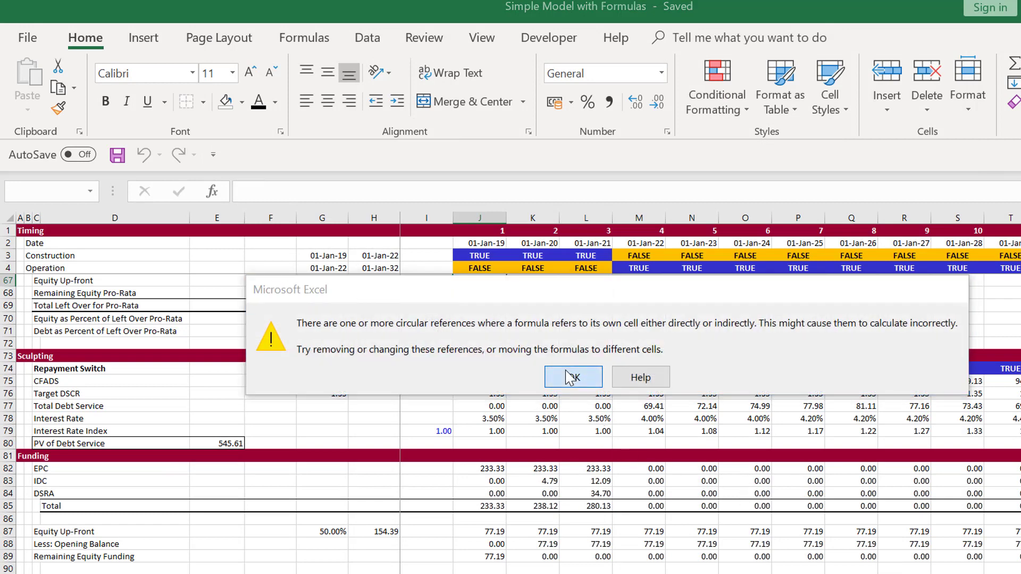
# Add the heading "Circular References" in A186, beneath the Equity IRR row of the Outputs section
pyautogui.press('Down')
pyautogui.press('Down')
pyautogui.press('Down')
pyautogui.press('Down')
pyautogui.press('Down')
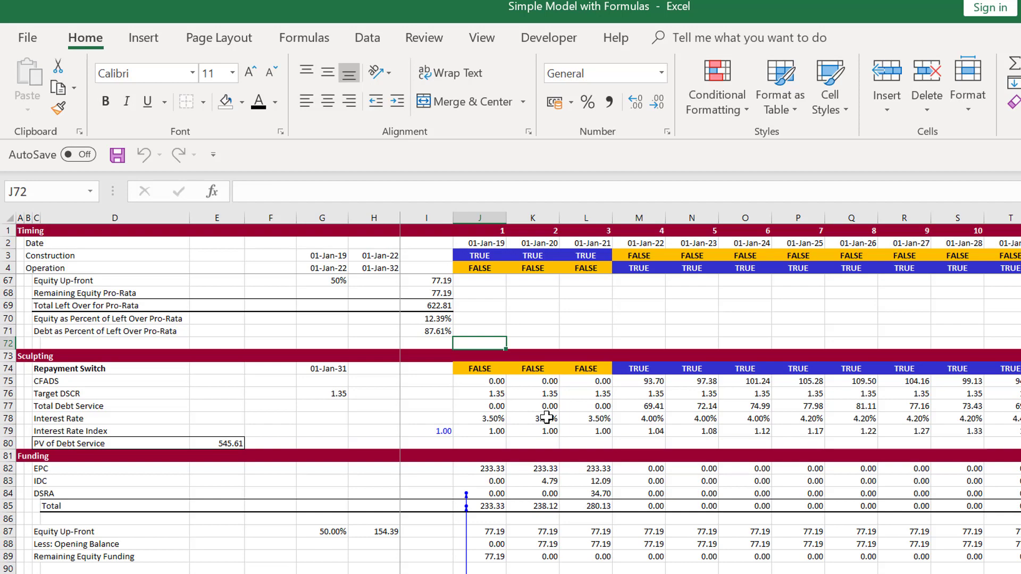
pyautogui.press('pagedown')
pyautogui.press('pagedown')
pyautogui.press('pagedown')
pyautogui.press('pagedown')
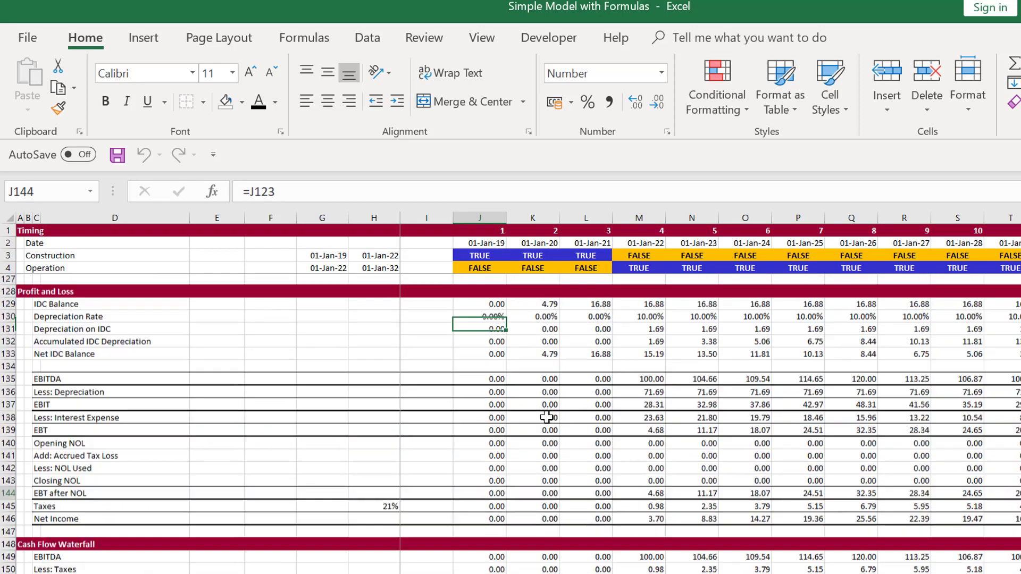
pyautogui.press('Down')
pyautogui.press('Down')
pyautogui.press('Down')
pyautogui.press('Down')
pyautogui.press('Down')
pyautogui.press('Down')
pyautogui.press('Down')
pyautogui.press('Down')
pyautogui.press('Down')
pyautogui.press('Down')
pyautogui.press('Down')
pyautogui.press('Down')
pyautogui.press('Down')
pyautogui.press('Down')
pyautogui.press('Down')
pyautogui.press('Down')
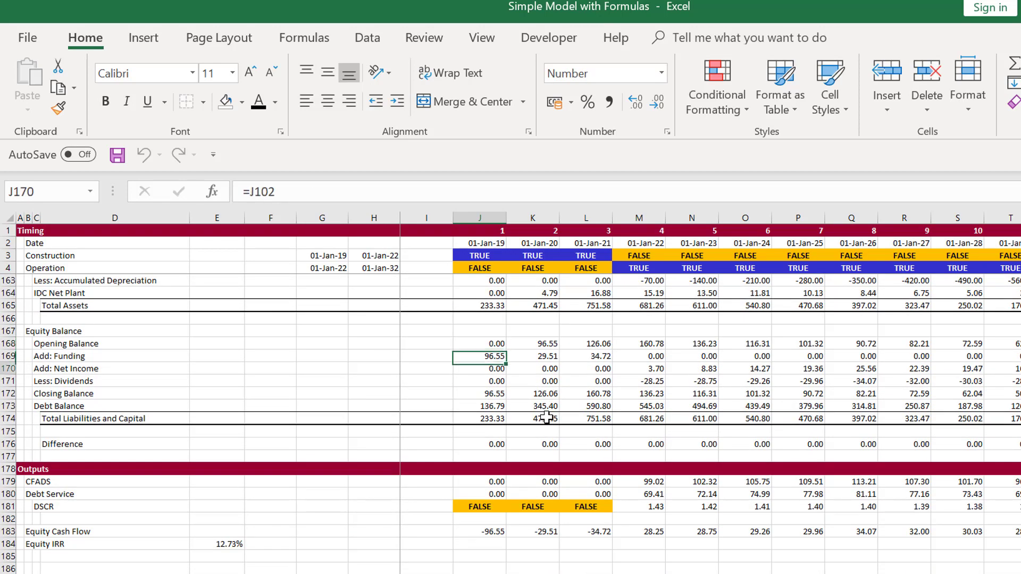
pyautogui.press('Down')
pyautogui.press('Down')
pyautogui.press('Down')
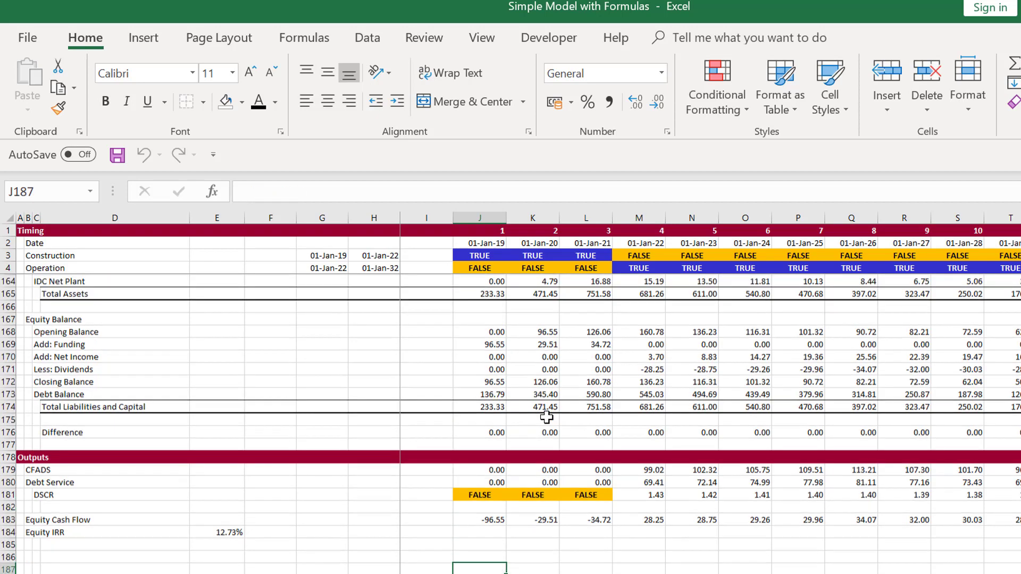
pyautogui.press('Up')
pyautogui.press('Up')
pyautogui.press('Left')
pyautogui.press('Left')
pyautogui.press('Left')
pyautogui.press('Left')
pyautogui.press('Left')
pyautogui.press('Left')
pyautogui.press('Left')
pyautogui.press('Left')
pyautogui.press('Left')
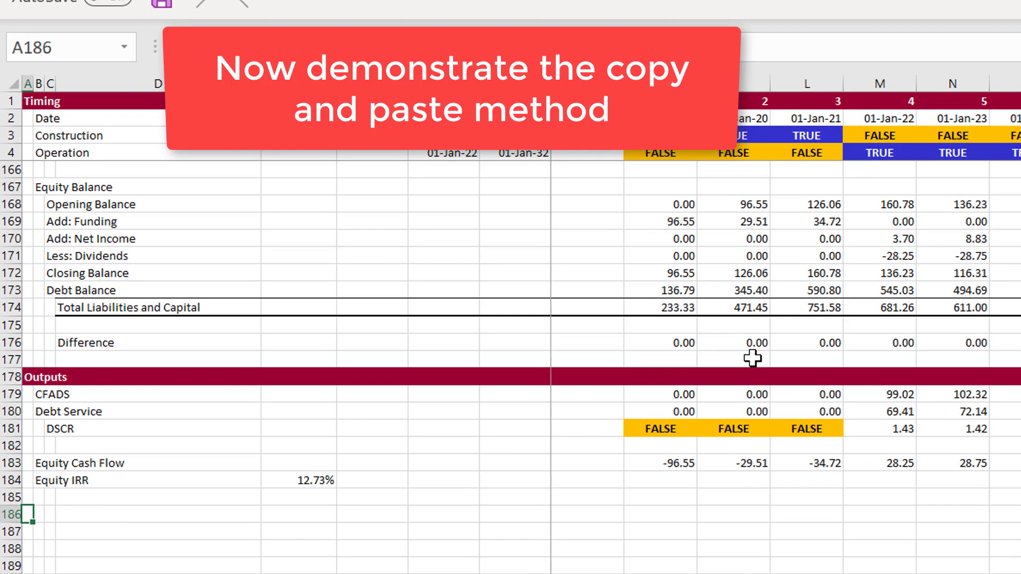
pyautogui.write('Circular References')
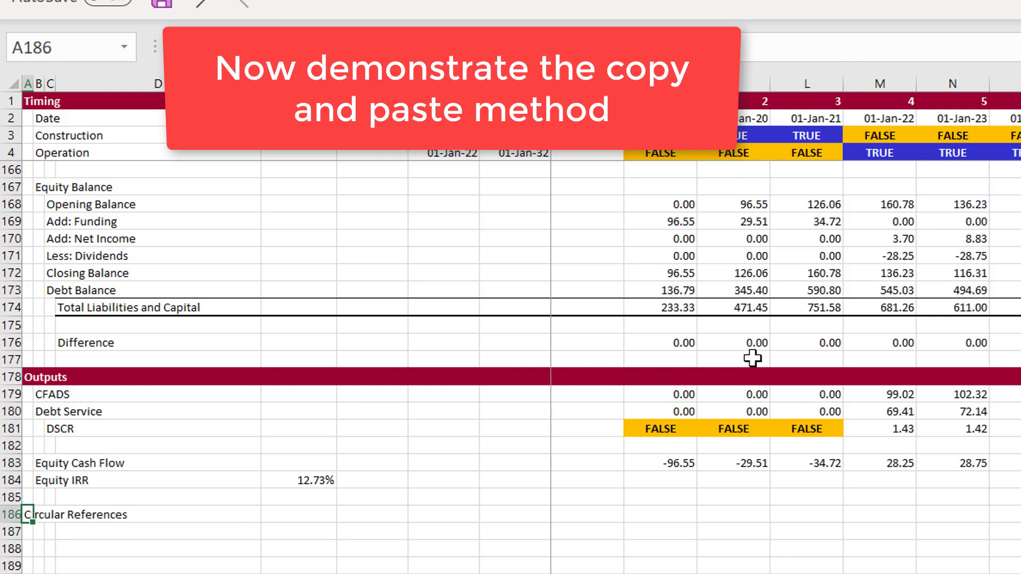
pyautogui.press('Return')
# Label row 187 "Computed DSRA Funding" in B187, under the Circular References heading
pyautogui.press('Right')
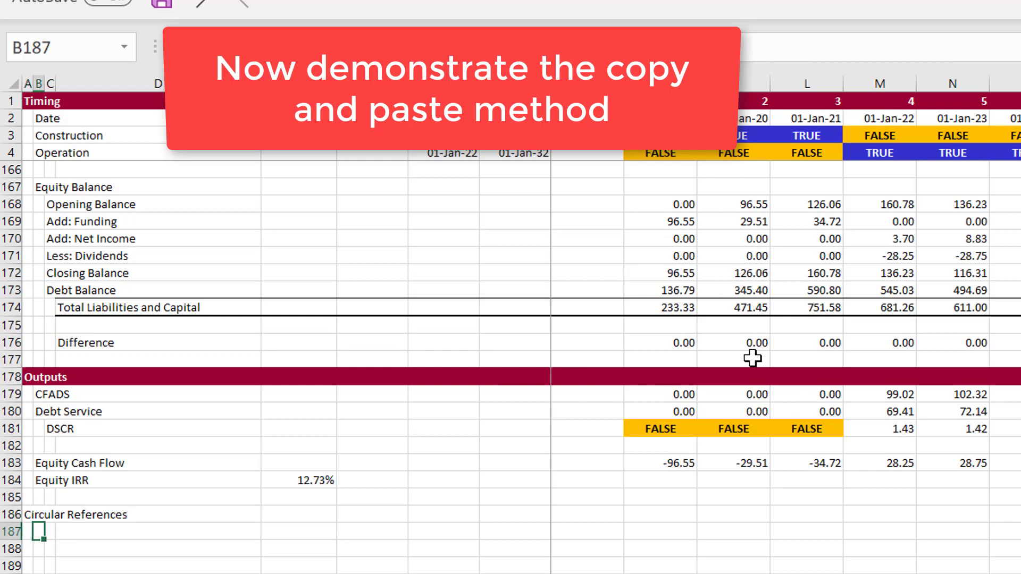
pyautogui.write('Co')
pyautogui.write('npud')
pyautogui.press('BackSpace')
pyautogui.press('BackSpace')
pyautogui.press('BackSpace')
pyautogui.press('BackSpace')
pyautogui.press('BackSpace')
pyautogui.write('mputed DSRA ')
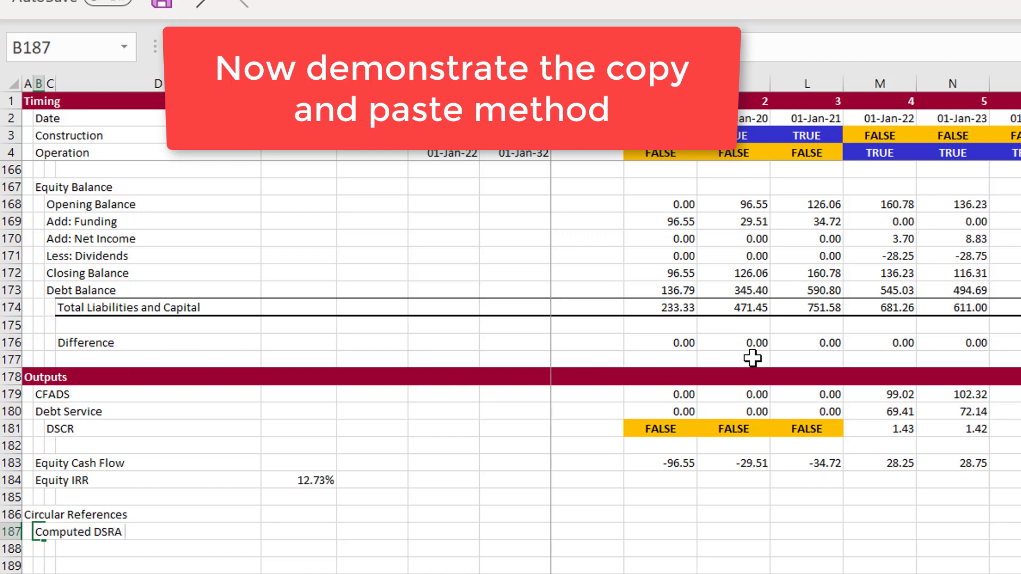
pyautogui.write('Funding')
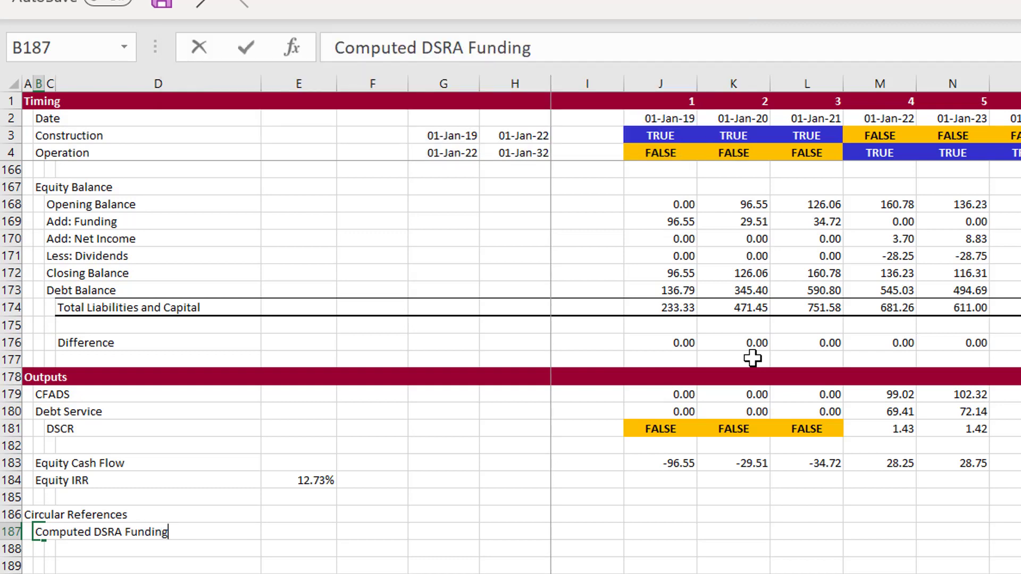
pyautogui.hotkey('ctrl', 'Return')
# Link the first-period Computed DSRA Funding in J187 to DSRA Funded During Construction with the formula =J124
pyautogui.press('Right')
pyautogui.press('Right')
pyautogui.press('Right')
pyautogui.press('Right')
pyautogui.press('Right')
pyautogui.press('Right')
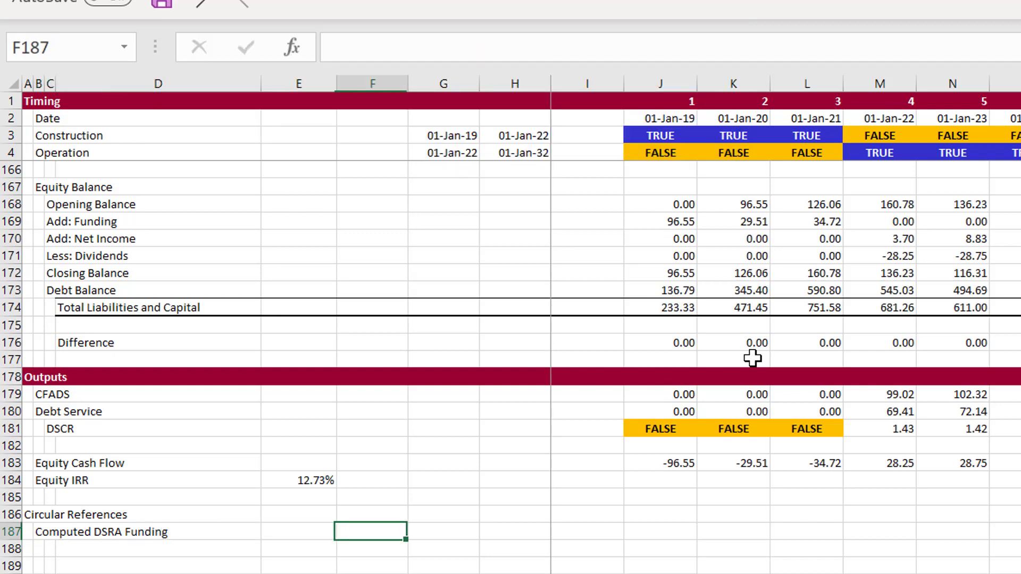
pyautogui.press('Right')
pyautogui.press('Right')
pyautogui.write('=')
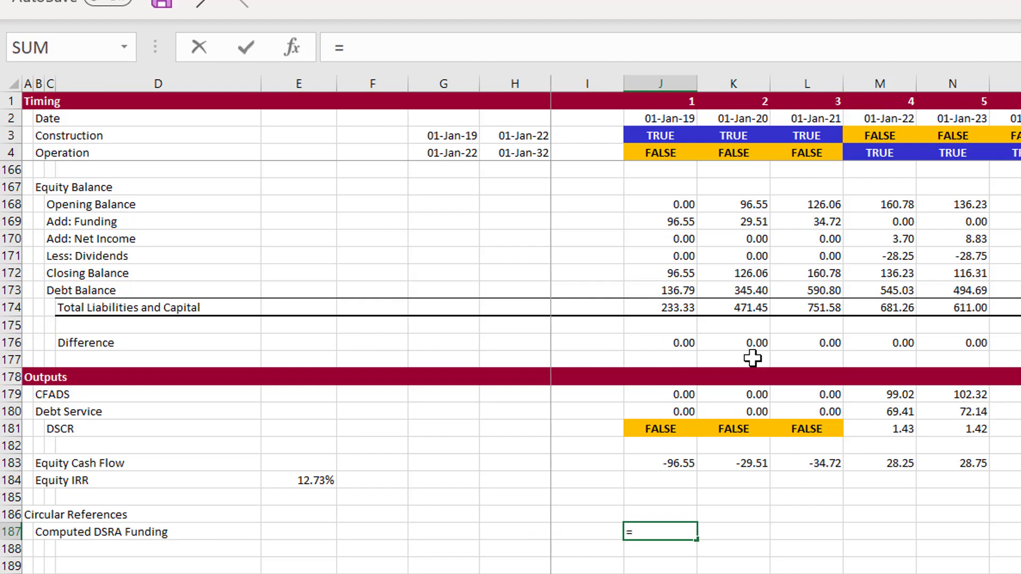
pyautogui.press('pageup')
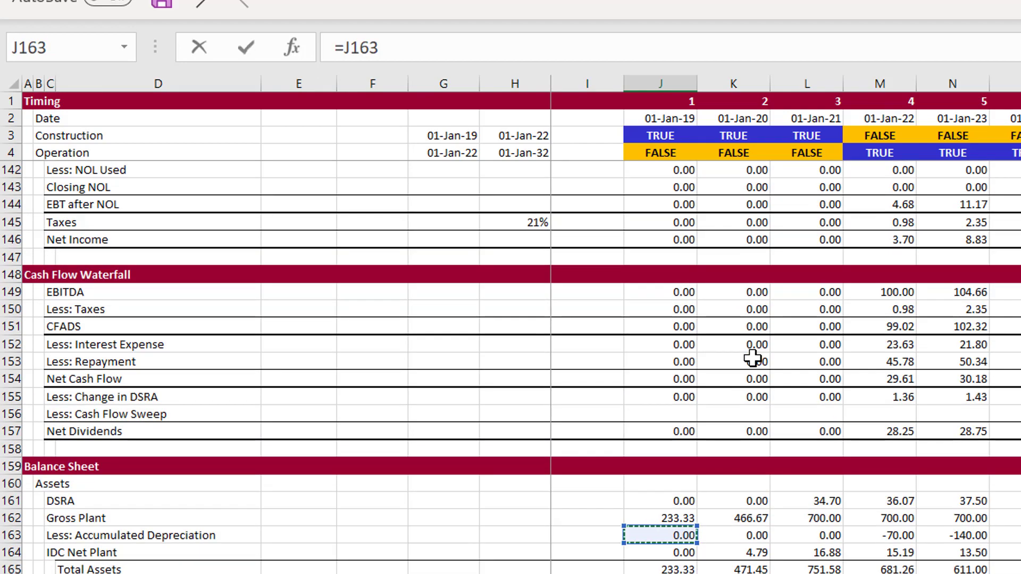
pyautogui.press('pageup')
pyautogui.hotkey('ctrl', 'Up')
pyautogui.hotkey('ctrl', 'Up')
pyautogui.hotkey('ctrl', 'Up')
pyautogui.hotkey('ctrl', 'Up')
pyautogui.hotkey('ctrl', 'Up')
pyautogui.hotkey('ctrl', 'Up')
pyautogui.hotkey('ctrl', 'Up')
pyautogui.press('Up')
pyautogui.press('Up')
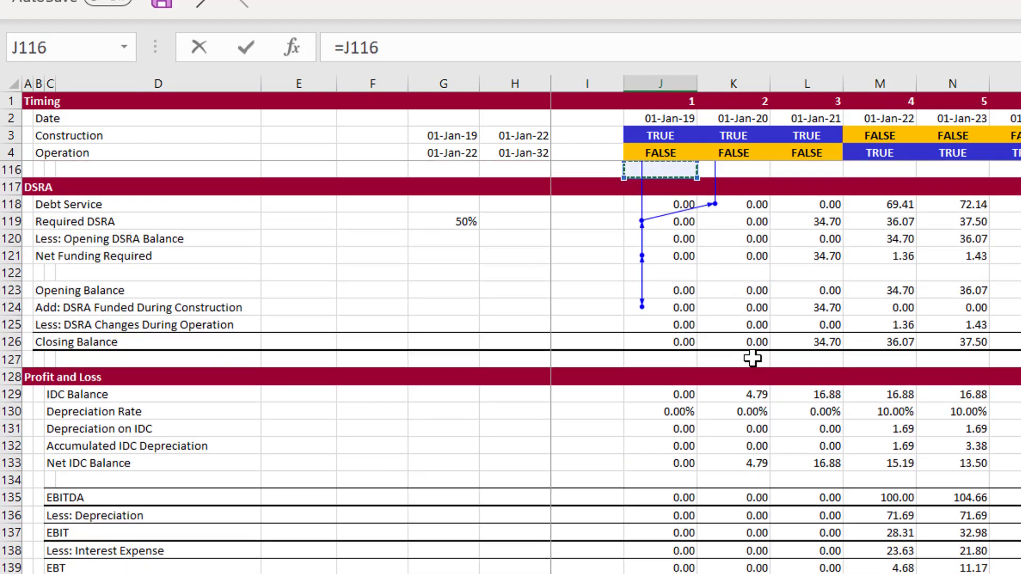
pyautogui.press('Down')
pyautogui.press('Down')
pyautogui.press('Down')
pyautogui.press('Down')
pyautogui.press('Down')
pyautogui.press('Down')
pyautogui.press('Down')
pyautogui.press('Down')
pyautogui.press('Down')
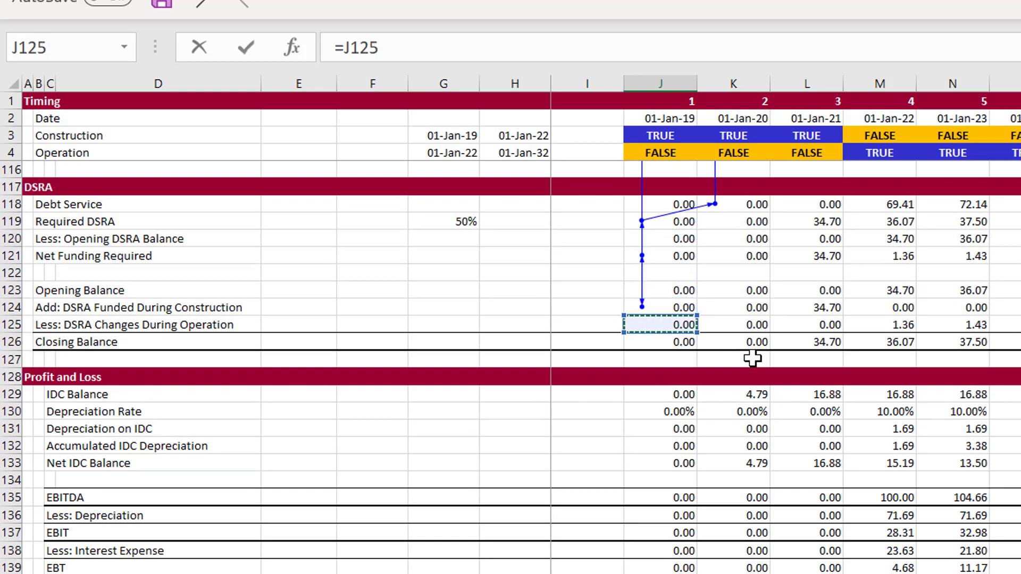
pyautogui.press('Up')
pyautogui.press('Return')
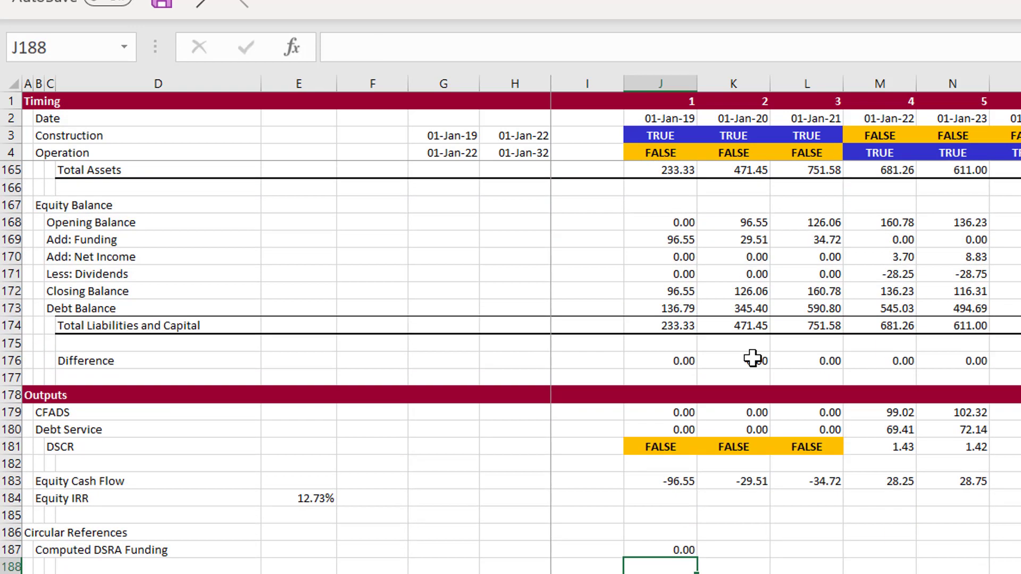
# Fill the Computed DSRA Funding formula from J187 across all periods of row 187
pyautogui.press('Up')
pyautogui.click(752, 359)
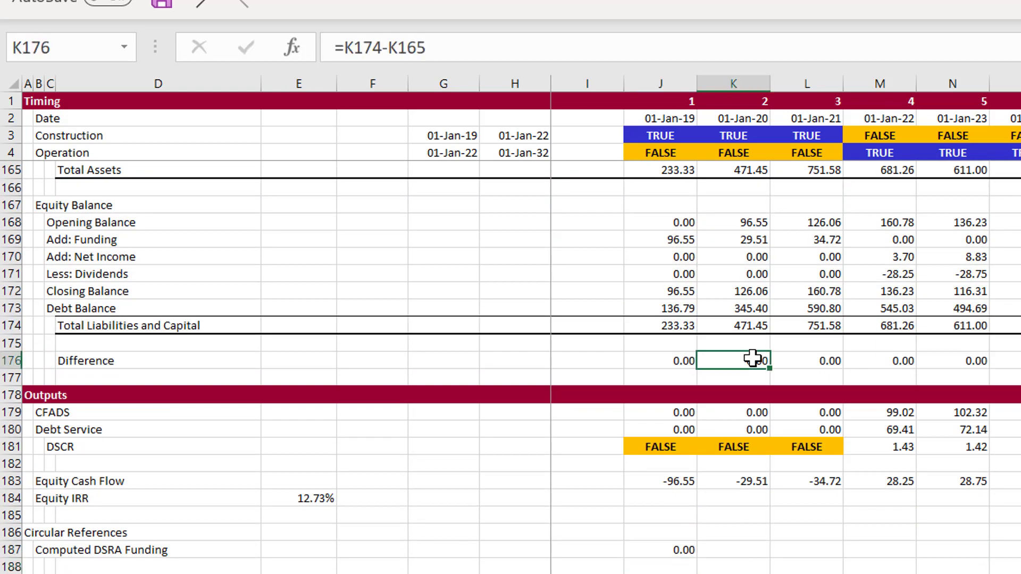
pyautogui.click(678, 555)
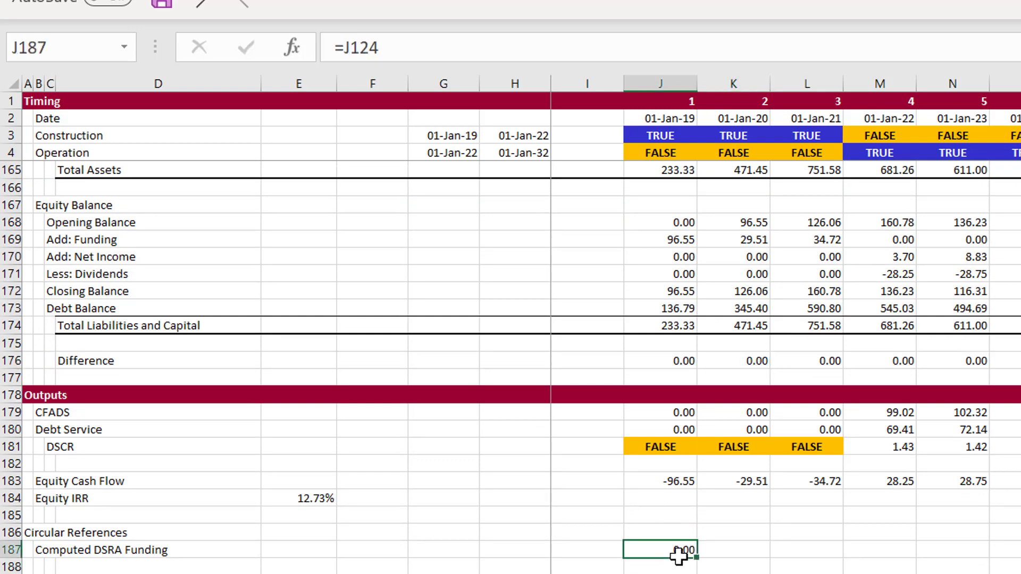
pyautogui.hotkey('ctrl', 'shift', 'Right')
pyautogui.hotkey('ctrl', 'r')
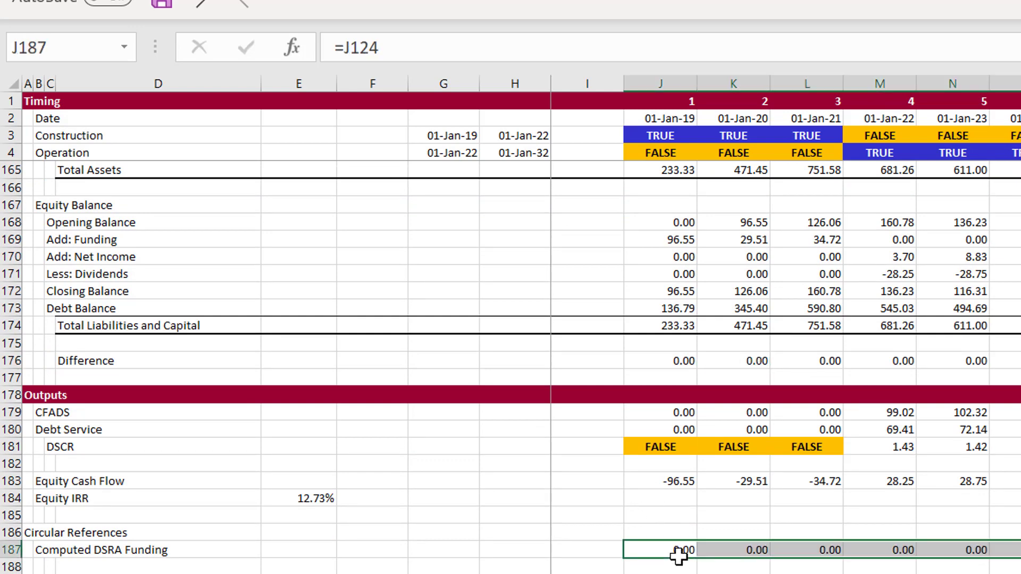
# Label row 188 "Fixed DSRA Funding" in B188, below Computed DSRA Funding
pyautogui.press('Down')
pyautogui.press('Left')
pyautogui.press('Left')
pyautogui.press('Left')
pyautogui.press('Left')
pyautogui.press('Left')
pyautogui.press('Left')
pyautogui.press('Left')
pyautogui.press('Left')
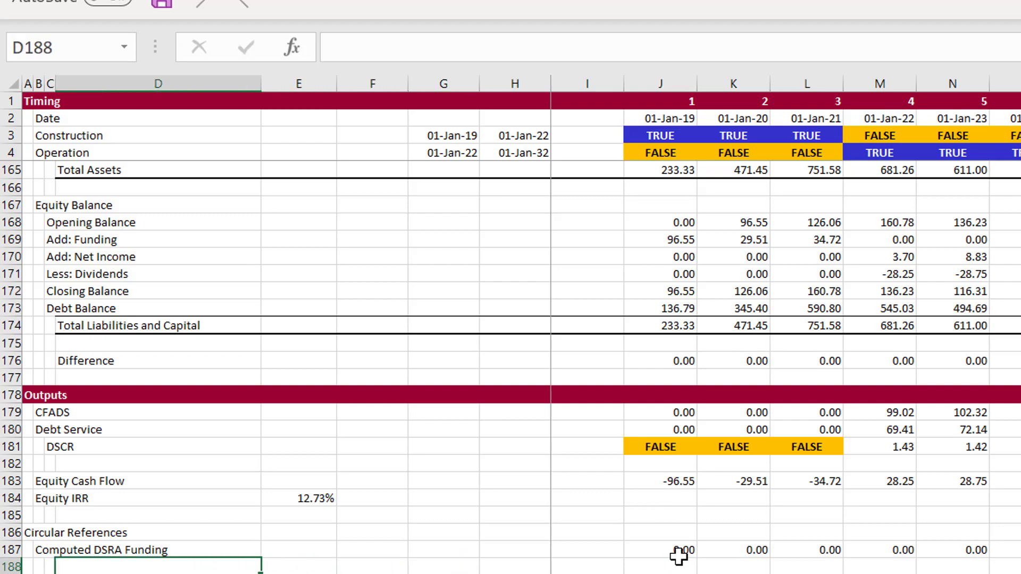
pyautogui.write('Fixe')
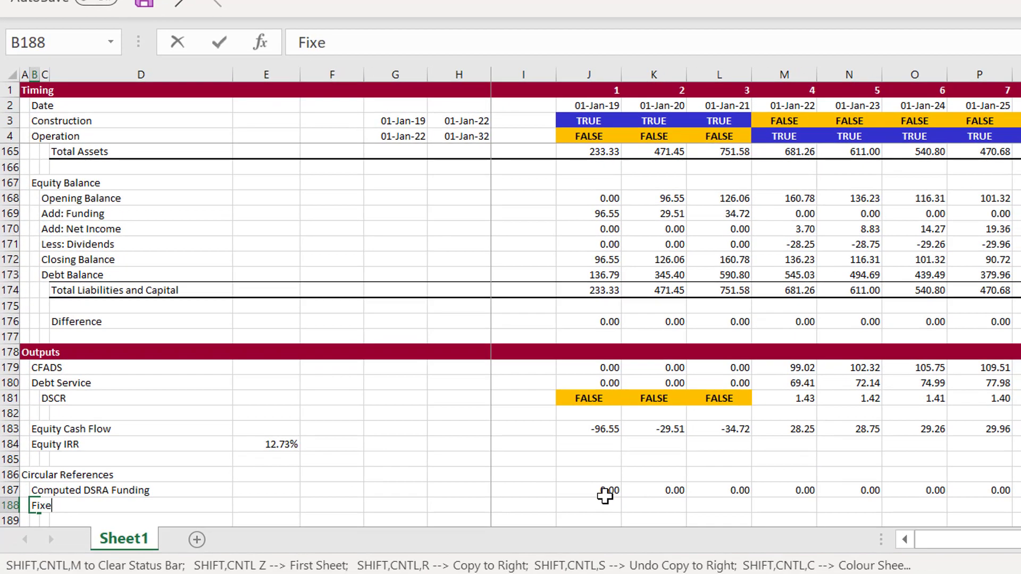
pyautogui.write('d DSRA Funding')
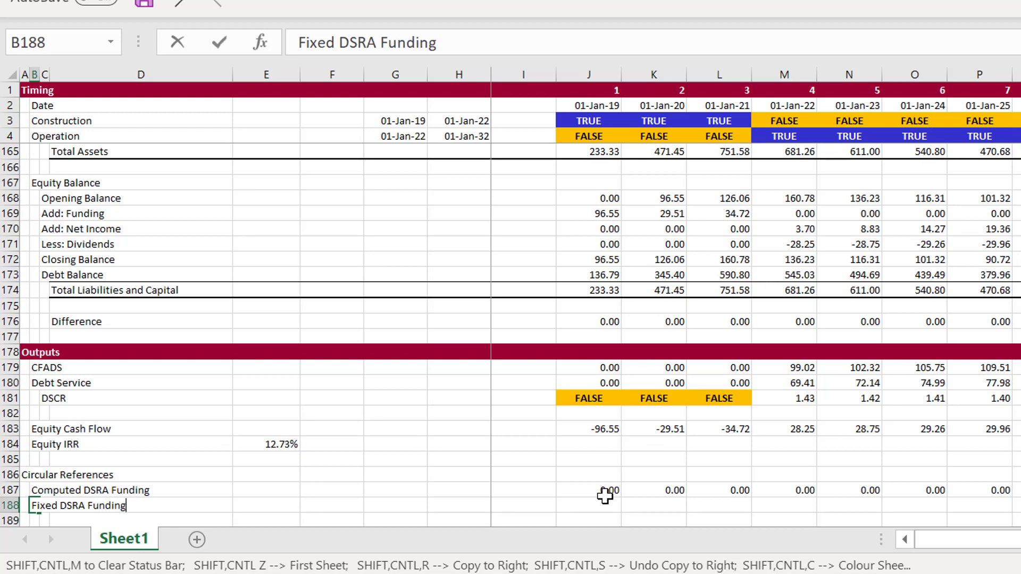
pyautogui.press('Return')
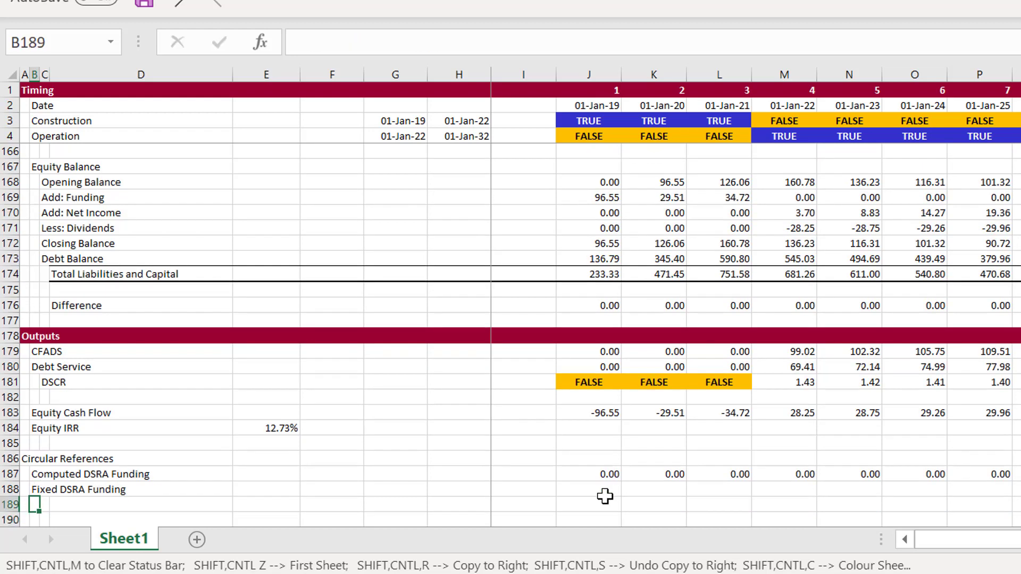
# Label row 189 "Difference" in B189, below Fixed DSRA Funding
pyautogui.press('Up')
pyautogui.press('Down')
pyautogui.write('Difference')
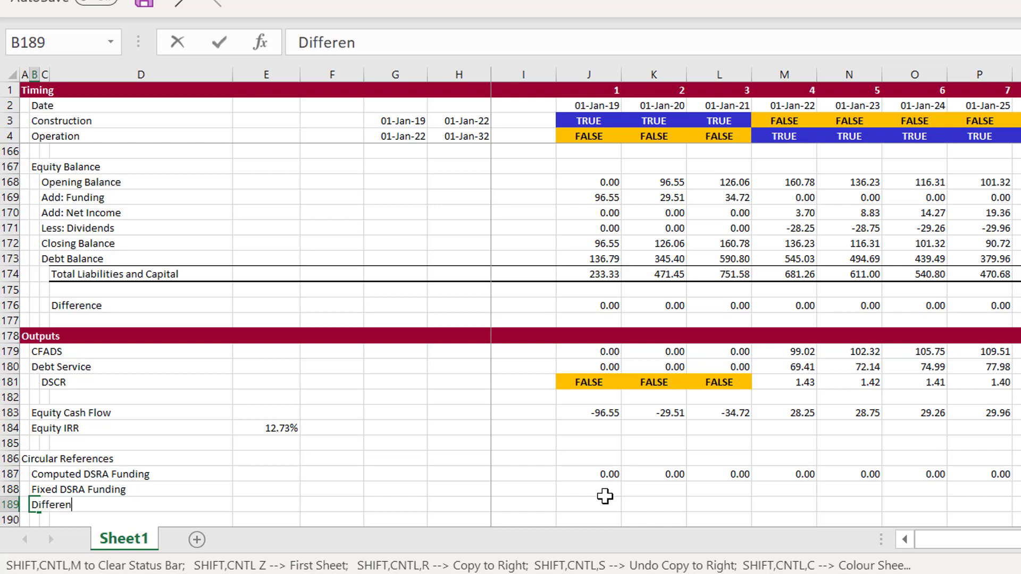
pyautogui.press('Return')
pyautogui.press('Up')
pyautogui.press('Up')
pyautogui.press('Right')
pyautogui.press('Right')
pyautogui.press('Right')
pyautogui.press('Right')
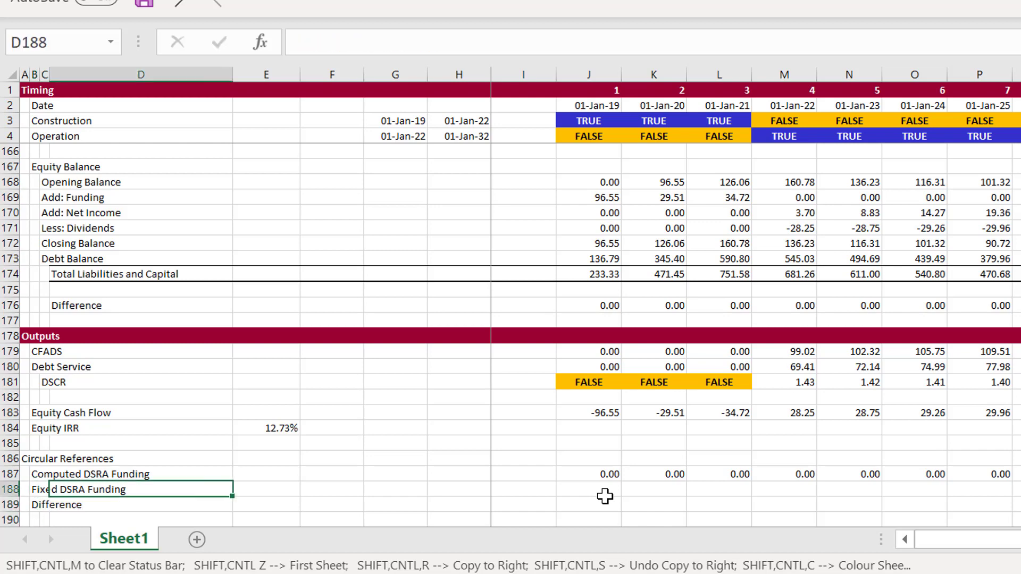
pyautogui.press('Right')
pyautogui.press('Right')
pyautogui.press('Right')
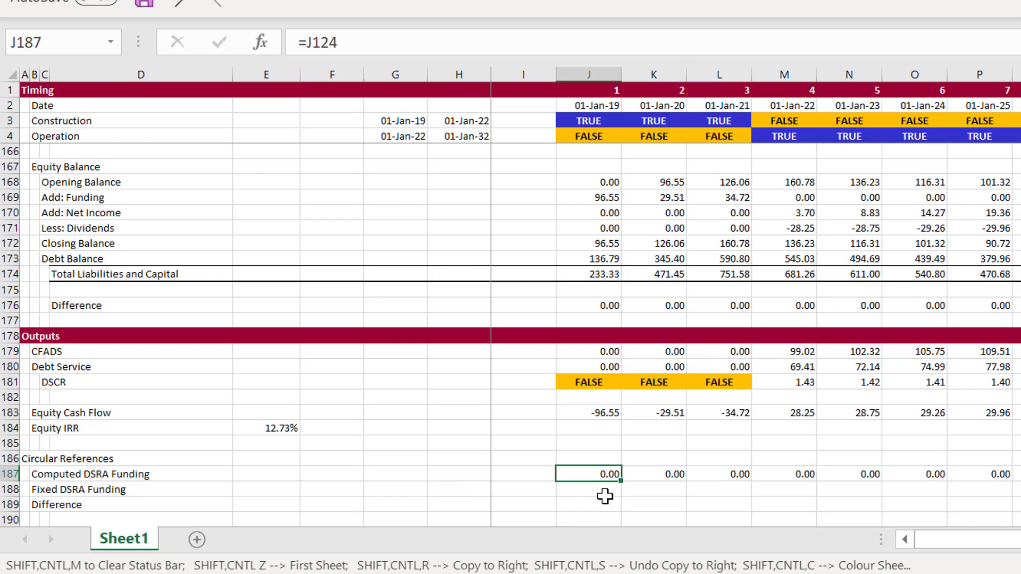
pyautogui.hotkey('ctrl', 'shift', 'Right')
pyautogui.press('Left')
pyautogui.press('Left')
pyautogui.press('Left')
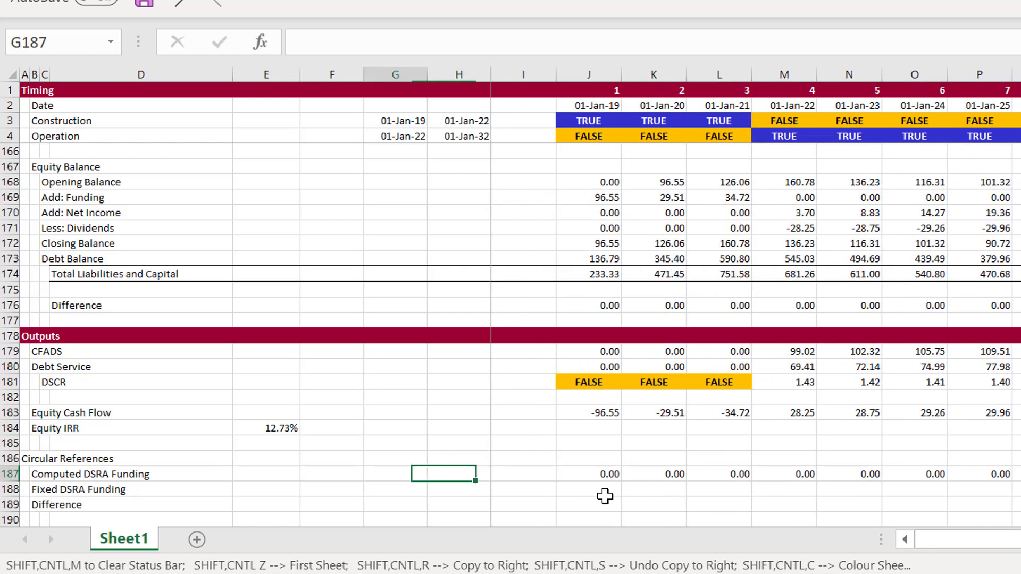
pyautogui.press('Right')
pyautogui.press('Right')
pyautogui.press('Right')
pyautogui.press('Left')
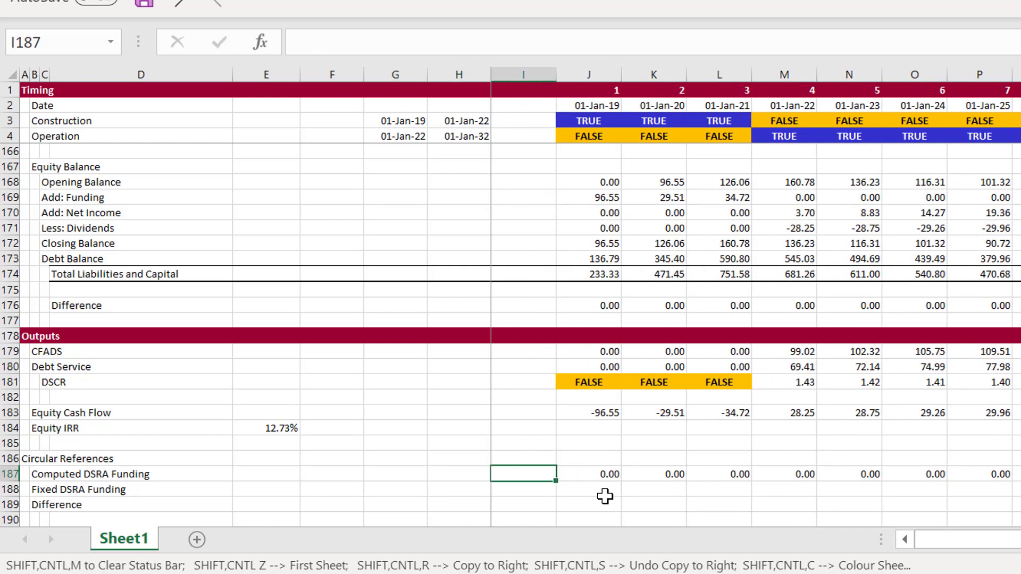
# Enter the text "comp DSRA" in AI187, just past the last period of the Computed DSRA Funding row
pyautogui.press('Right')
pyautogui.hotkey('ctrl', 'Right')
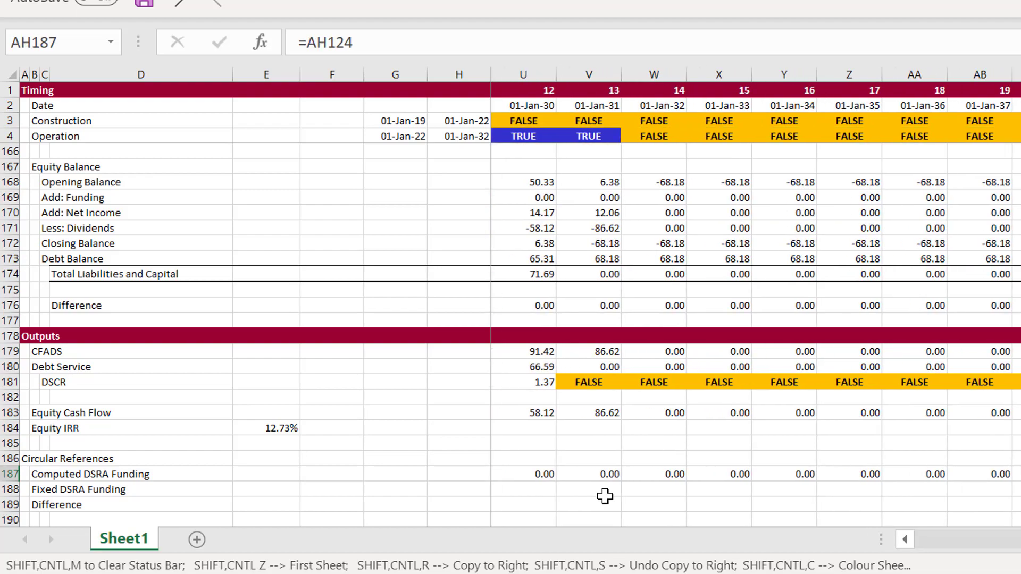
pyautogui.press('Right')
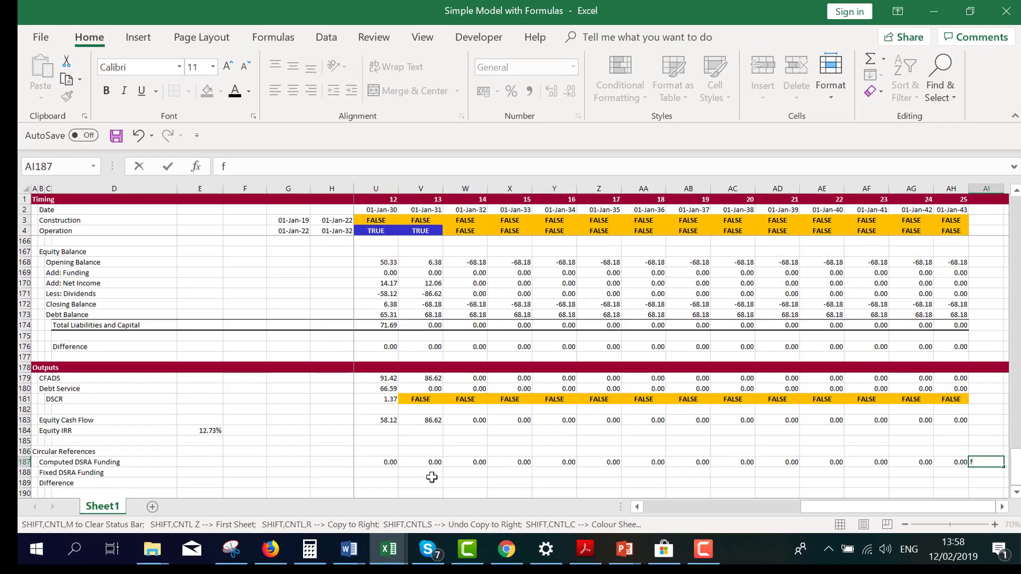
pyautogui.write('comp DSR')
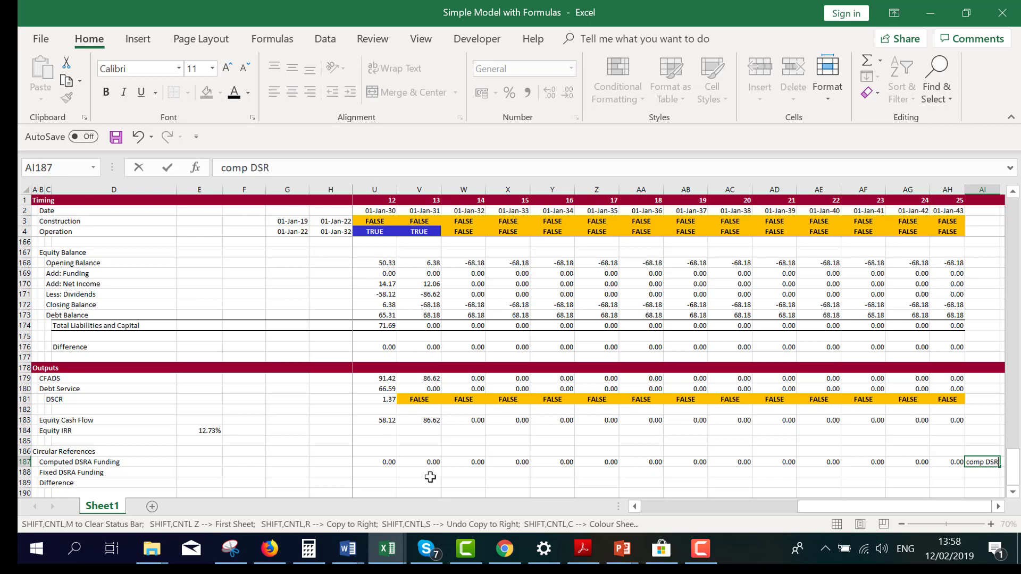
pyautogui.press('Return')
pyautogui.press('Up')
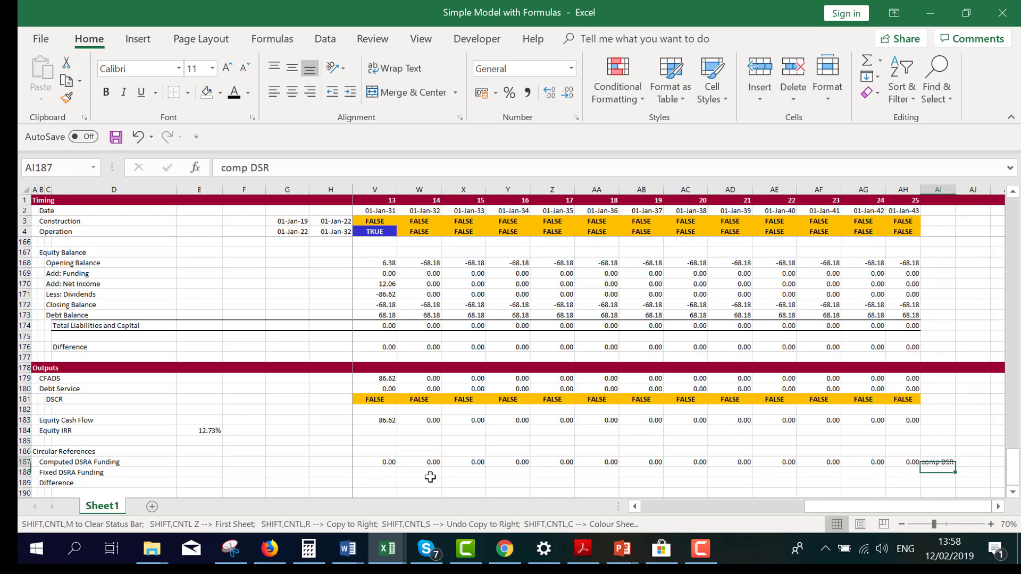
pyautogui.press('F2')
pyautogui.write('A')
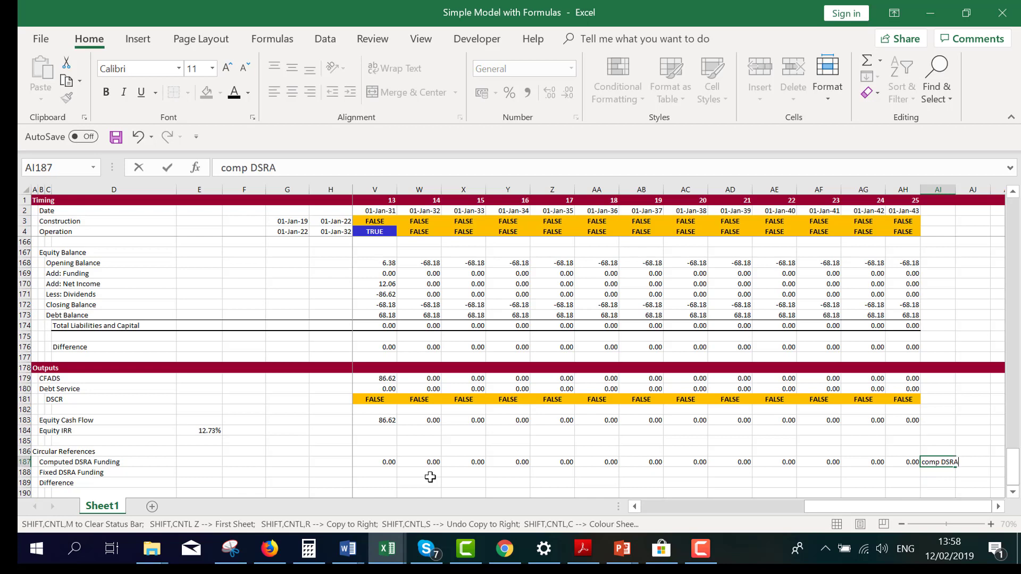
pyautogui.press('Return')
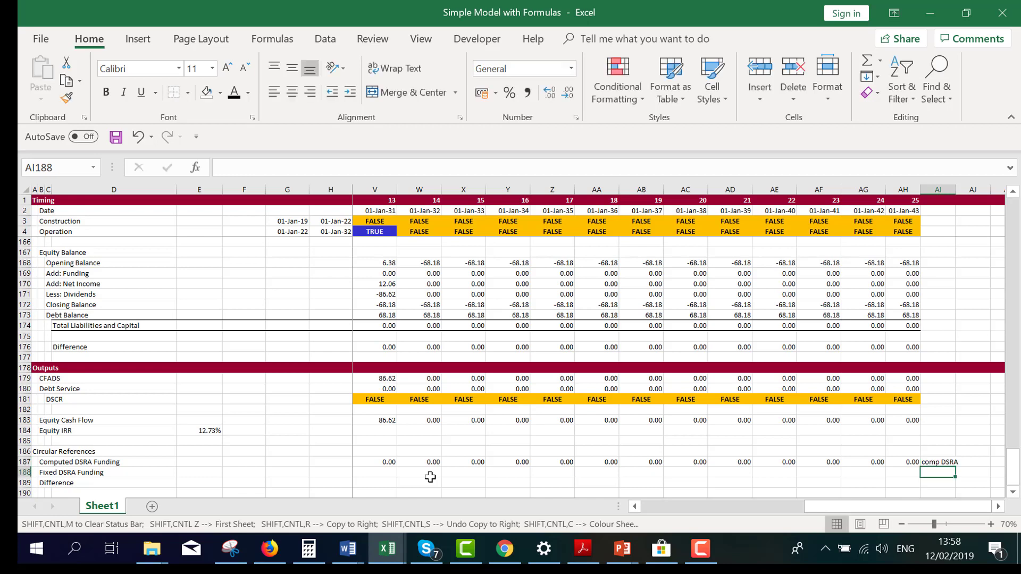
# Enter the text "fix dsra" in AI188, just past the last period of the Fixed DSRA Funding row
pyautogui.write('F')
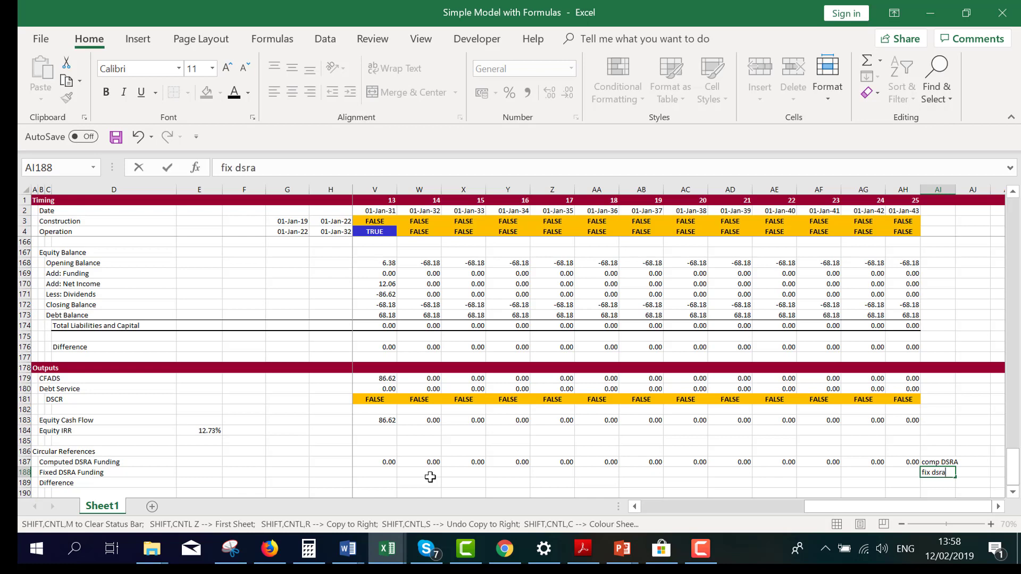
pyautogui.press('Left')
pyautogui.press('Left')
pyautogui.press('Up')
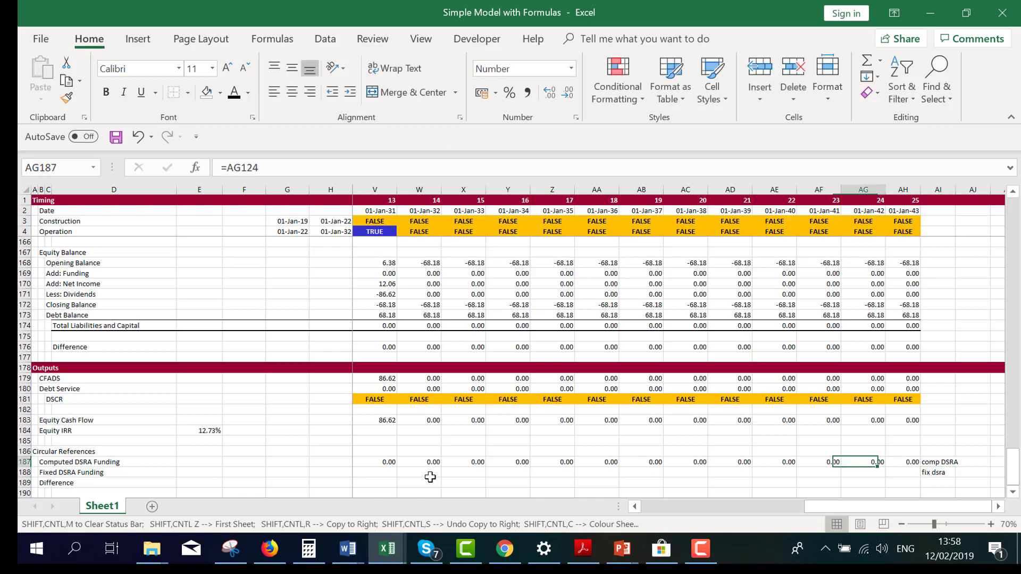
# Create range names for the Computed and Fixed DSRA Funding rows (187 and 188) from the labels in their right column
pyautogui.press('Right')
pyautogui.press('Left')
pyautogui.press('Left')
pyautogui.hotkey('ctrl', 'Left')
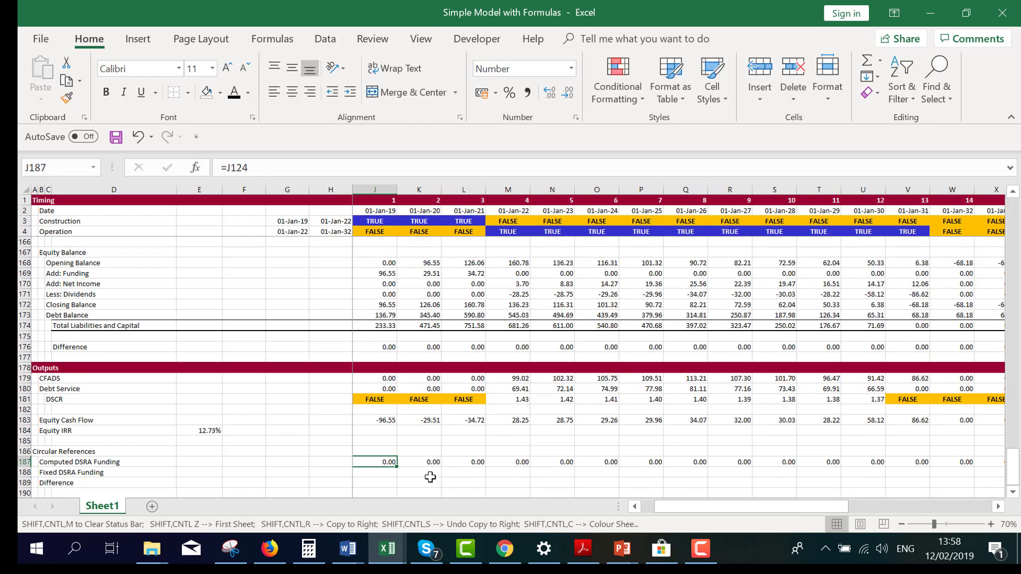
pyautogui.hotkey('ctrl', 'shift', 'Right')
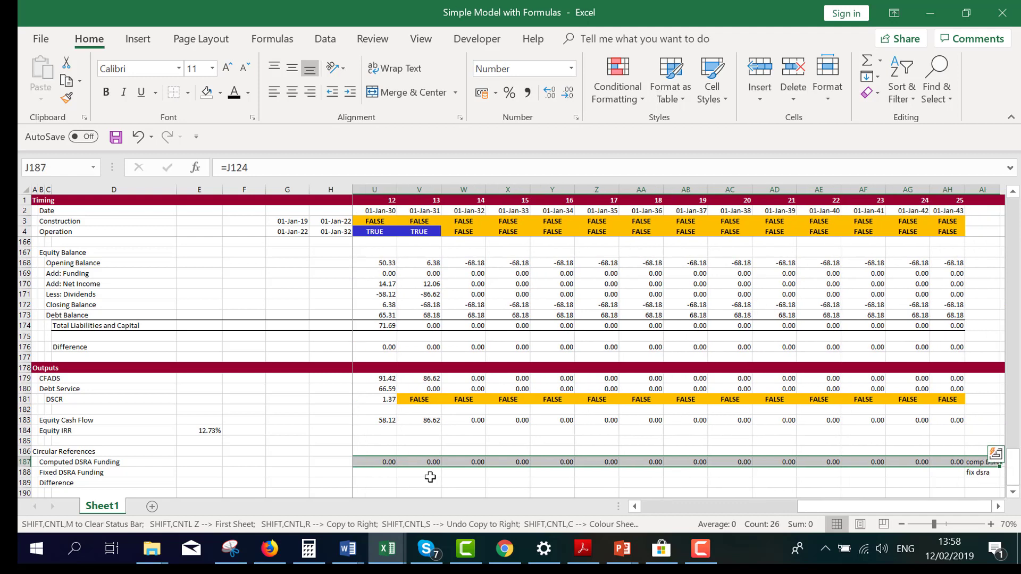
pyautogui.hotkey('shift', 'Down')
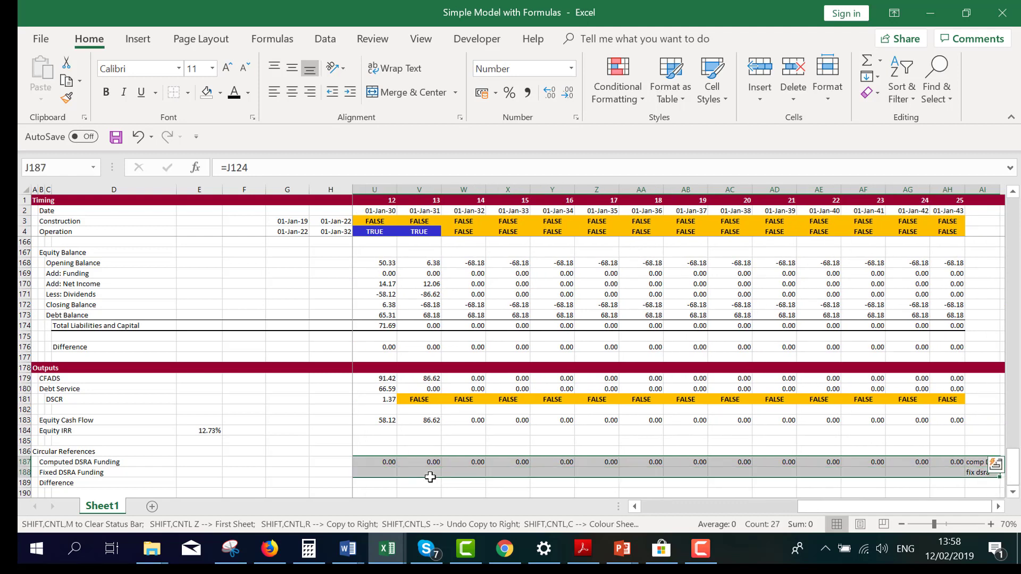
pyautogui.hotkey('ctrl', 'shift', 'F3')
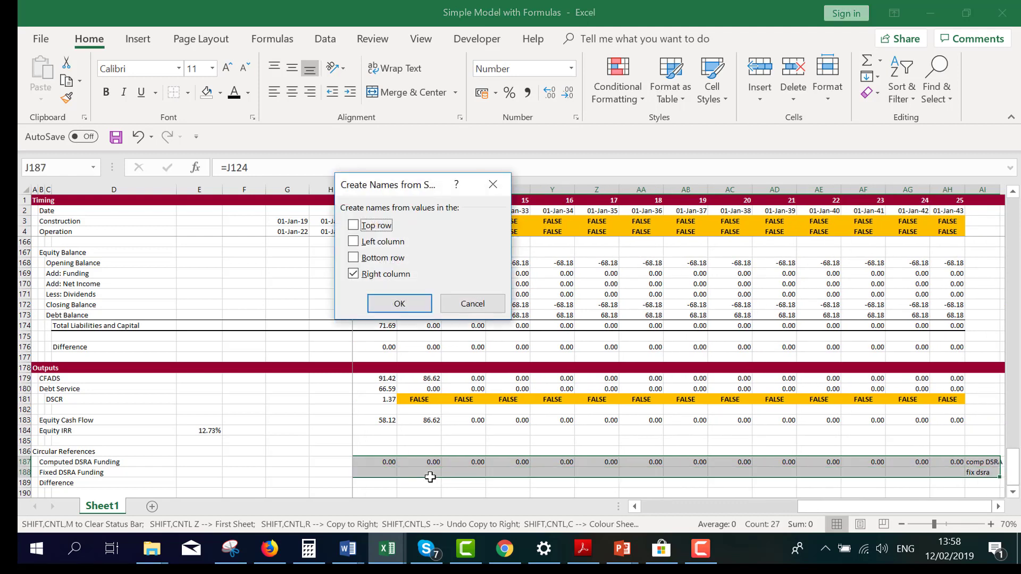
pyautogui.hotkey('alt', 't')
pyautogui.press('Return')
pyautogui.press('Left')
pyautogui.press('Left')
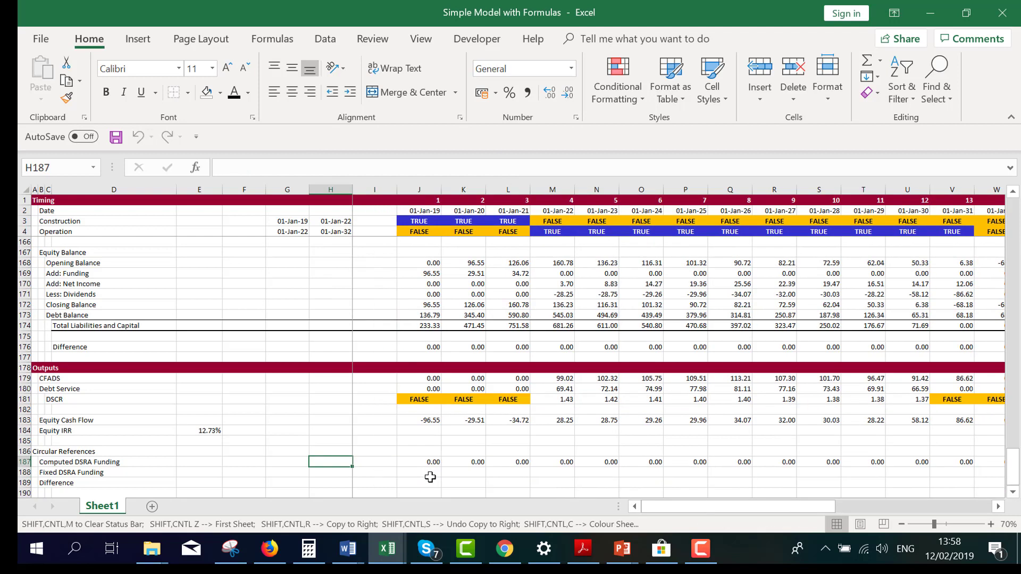
# With J187 selected, start recording a macro named Macro1, stored in This Workbook
pyautogui.press('Right')
pyautogui.press('Right')
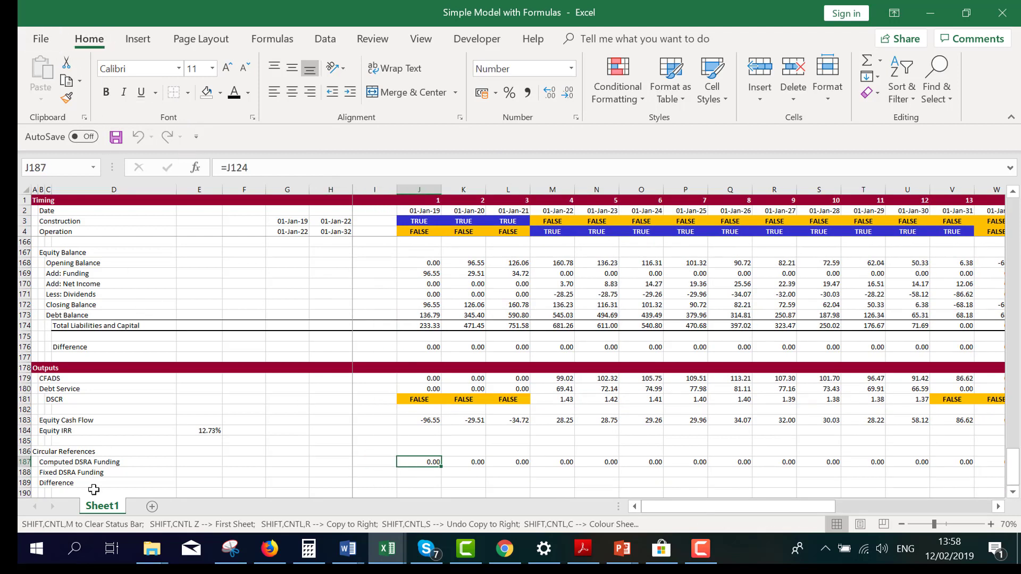
pyautogui.hotkey('ctrl', 'shift', 'm')
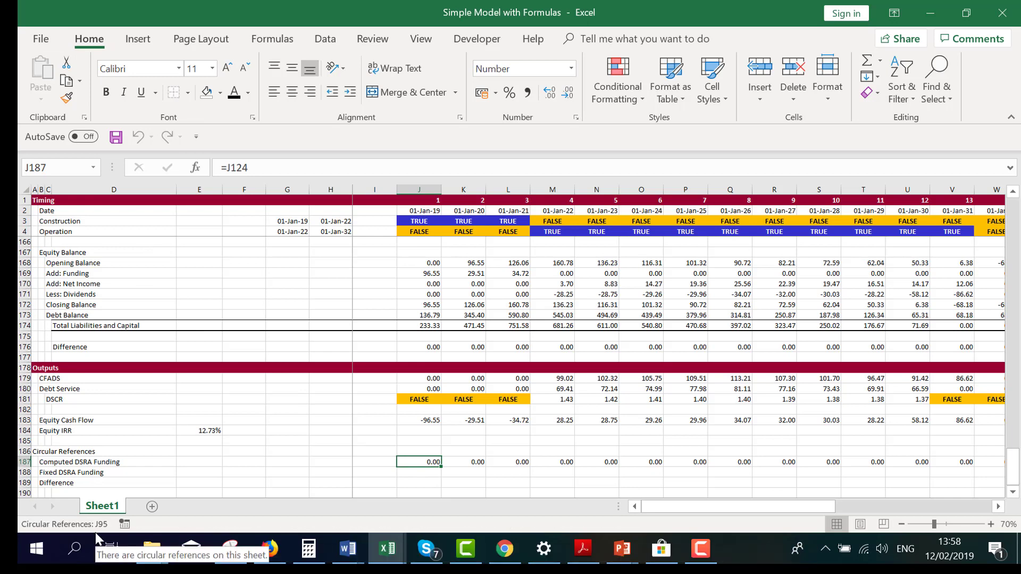
pyautogui.click(124, 524)
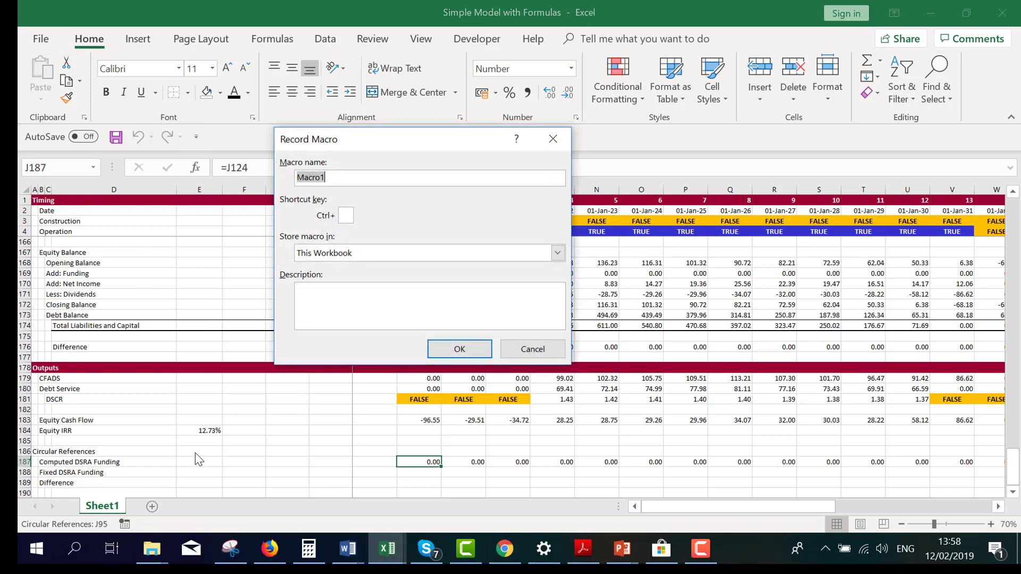
pyautogui.click(453, 350)
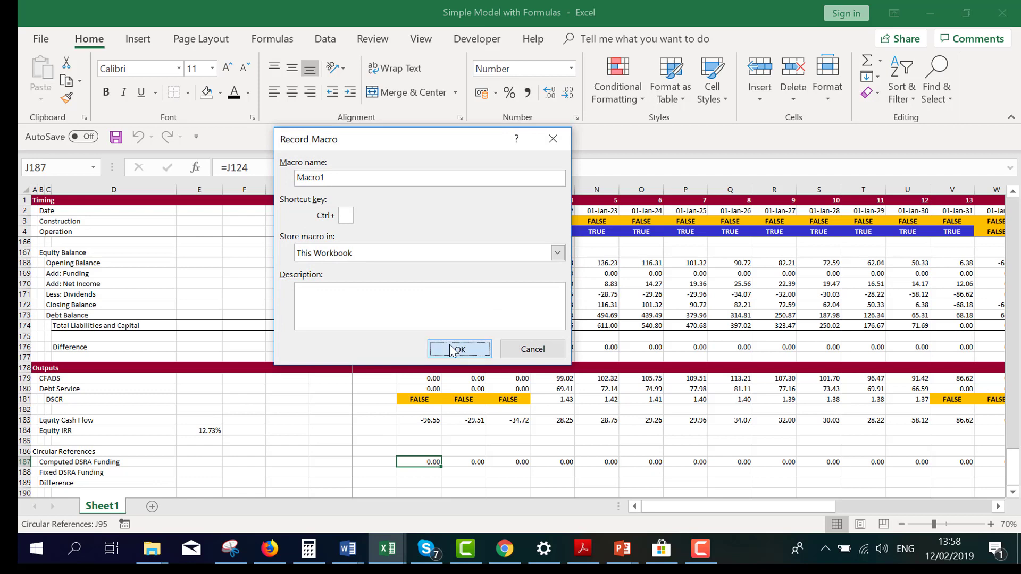
# Copy J187:AH187, paste it as values into the Fixed DSRA Funding row from J188, and stop the macro recording
pyautogui.hotkey('ctrl', 'shift', 'Right')
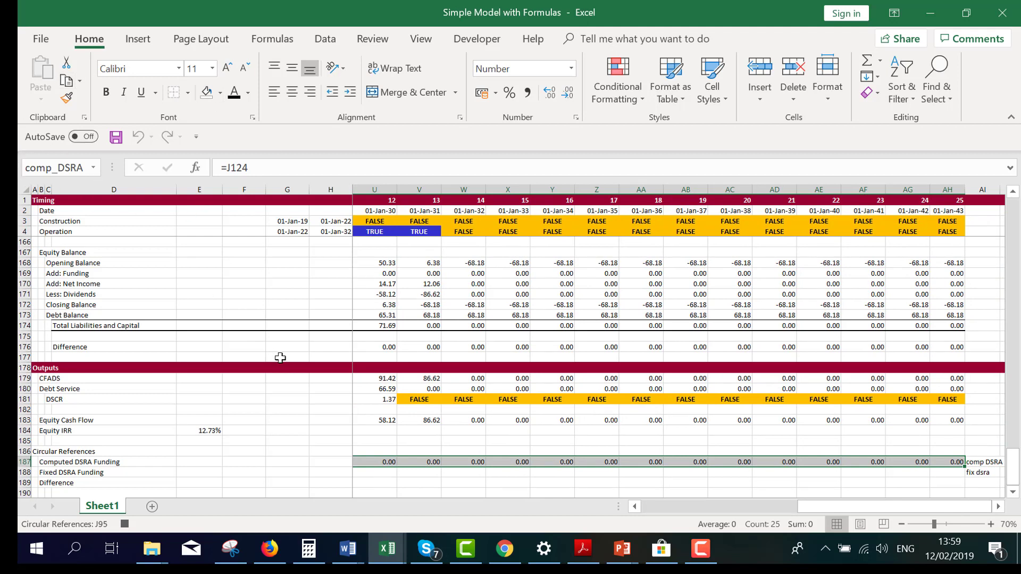
pyautogui.hotkey('ctrl', 'c')
pyautogui.press('Down')
pyautogui.press('Home')
pyautogui.press('Right')
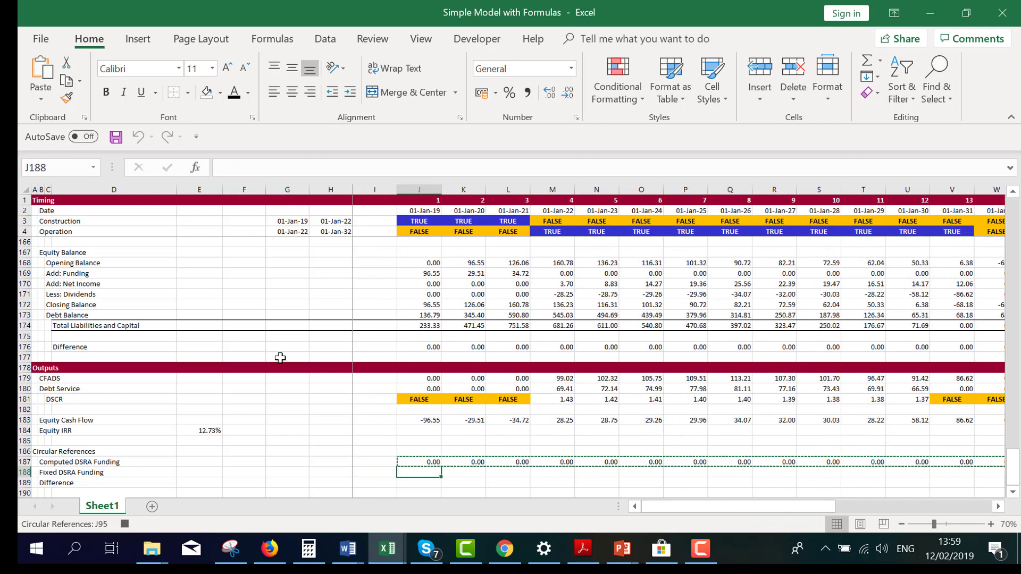
pyautogui.hotkey('alt', 'e')
pyautogui.press('s')
pyautogui.press('v')
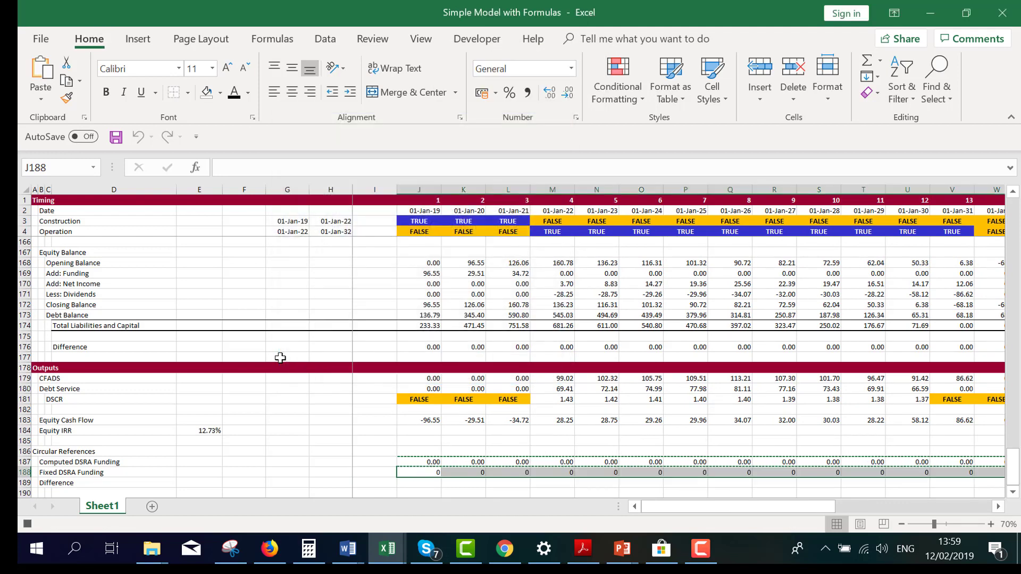
pyautogui.press('Left')
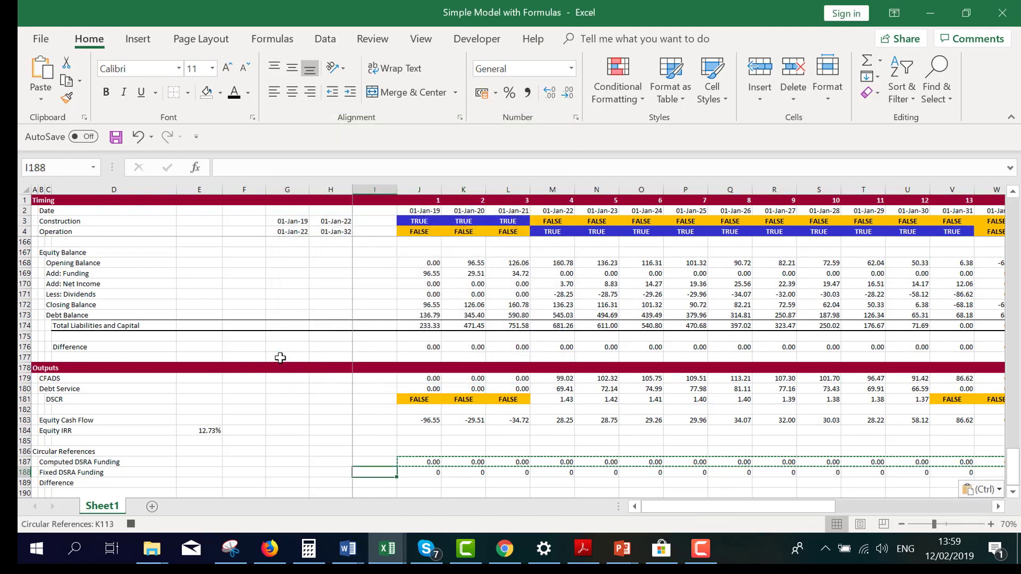
pyautogui.press('Right')
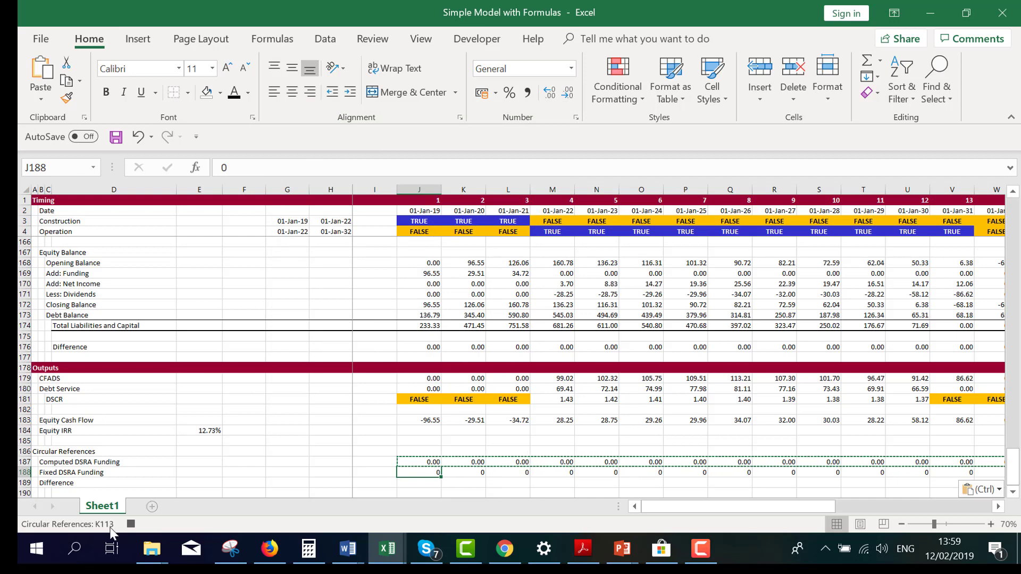
pyautogui.click(131, 524)
# Format the Fixed DSRA Funding values in J188:AH188 as numbers with two decimals
pyautogui.hotkey('ctrl', 'shift', 'Right')
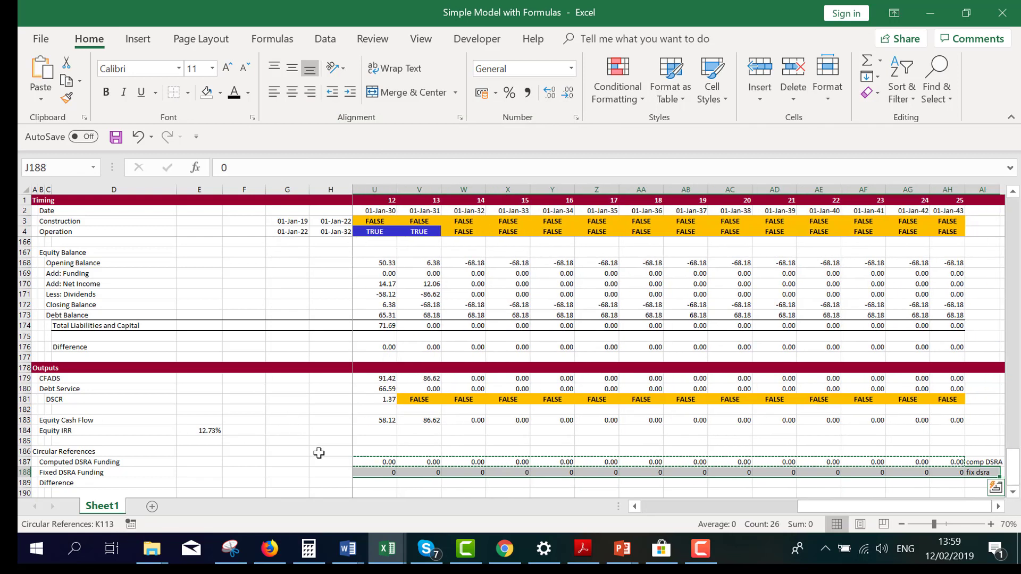
pyautogui.hotkey('shift', 'Left')
pyautogui.hotkey('ctrl', 'shift', '1')
pyautogui.hotkey('ctrl', 'shift', 'Left')
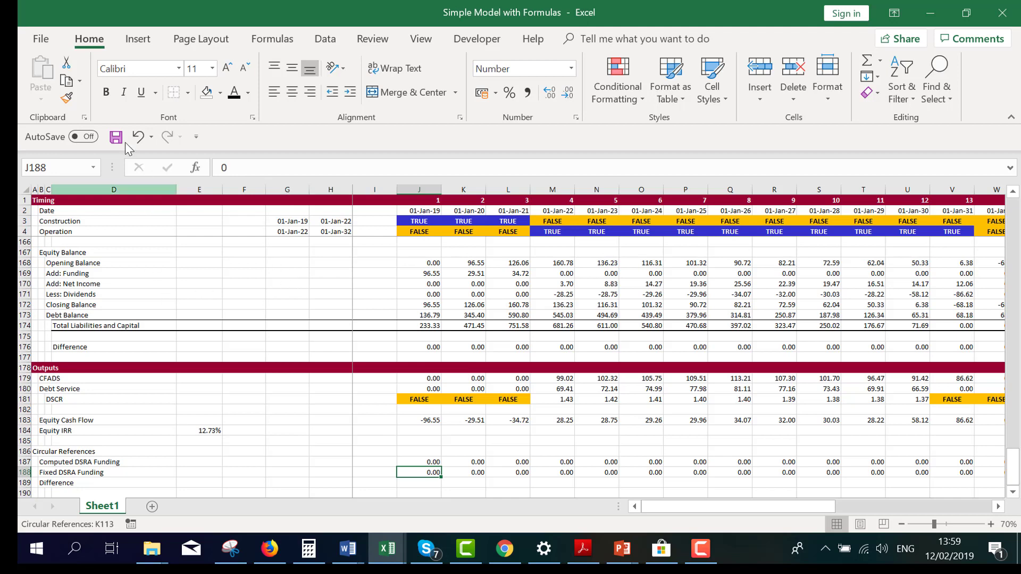
# Open the recorded Macro1 for editing in the Visual Basic editor
pyautogui.click(477, 41)
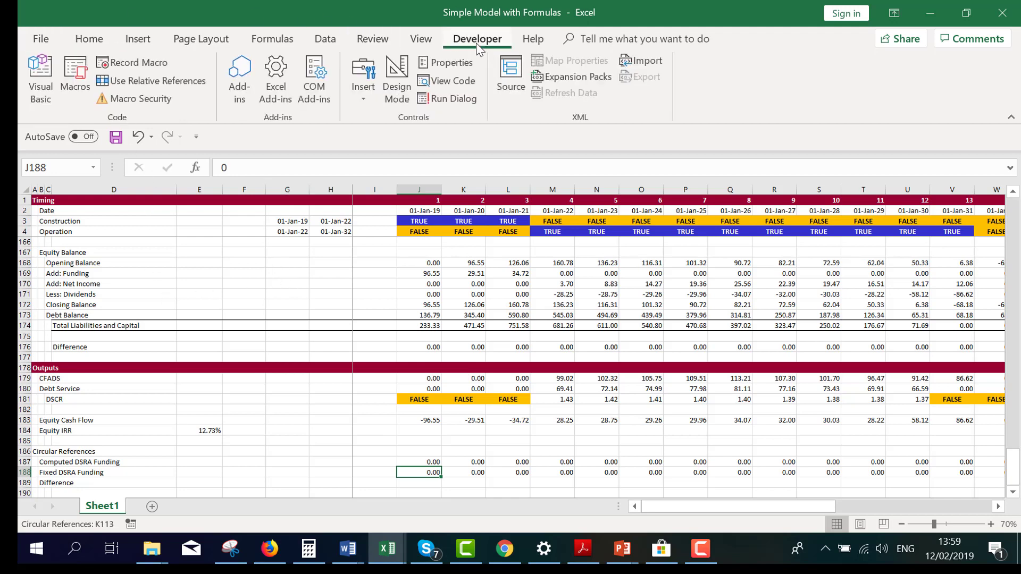
pyautogui.click(75, 80)
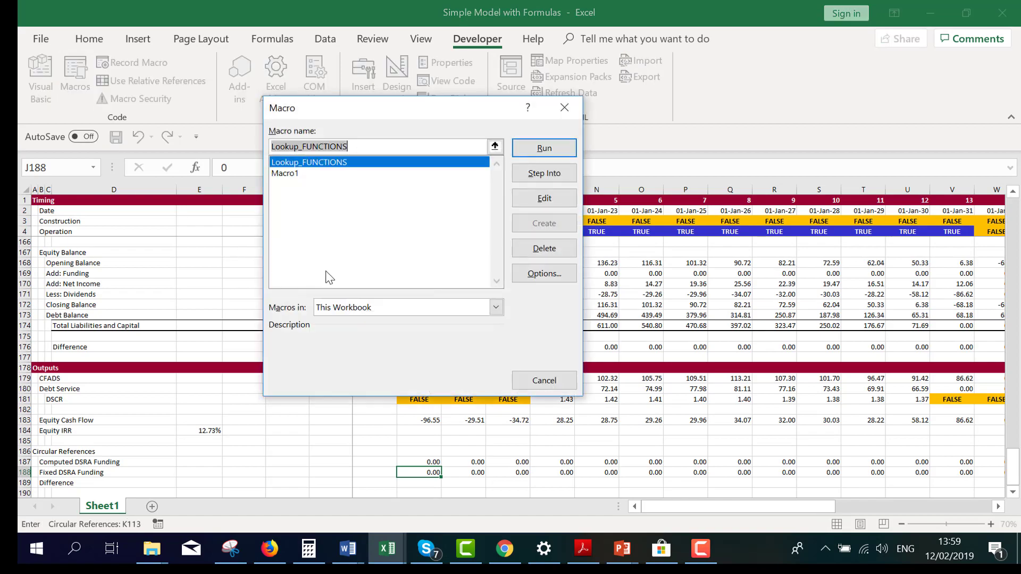
pyautogui.click(297, 174)
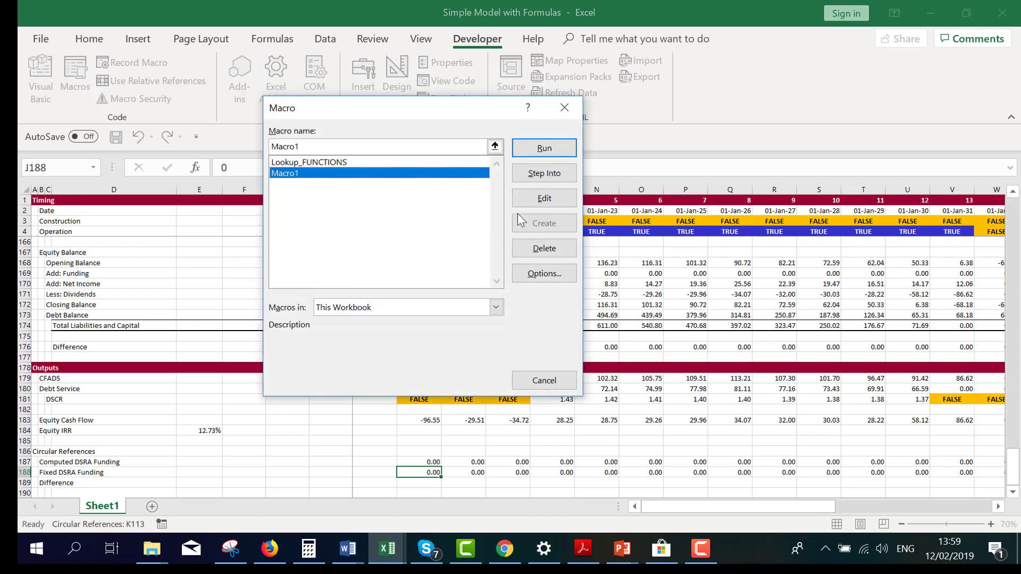
pyautogui.click(537, 202)
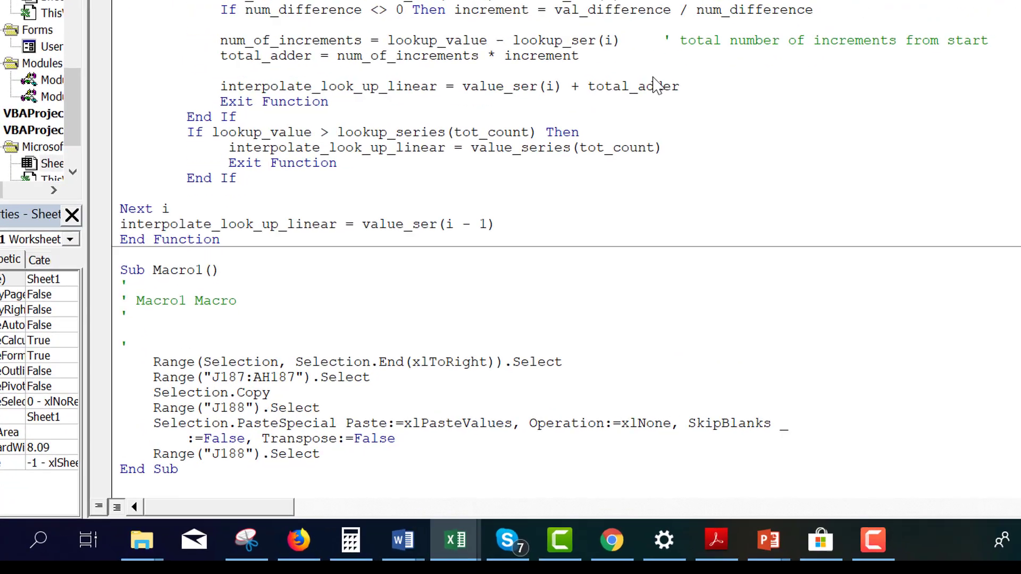
# Rename the Sub Macro1 procedure to copy_paste
pyautogui.press('Down')
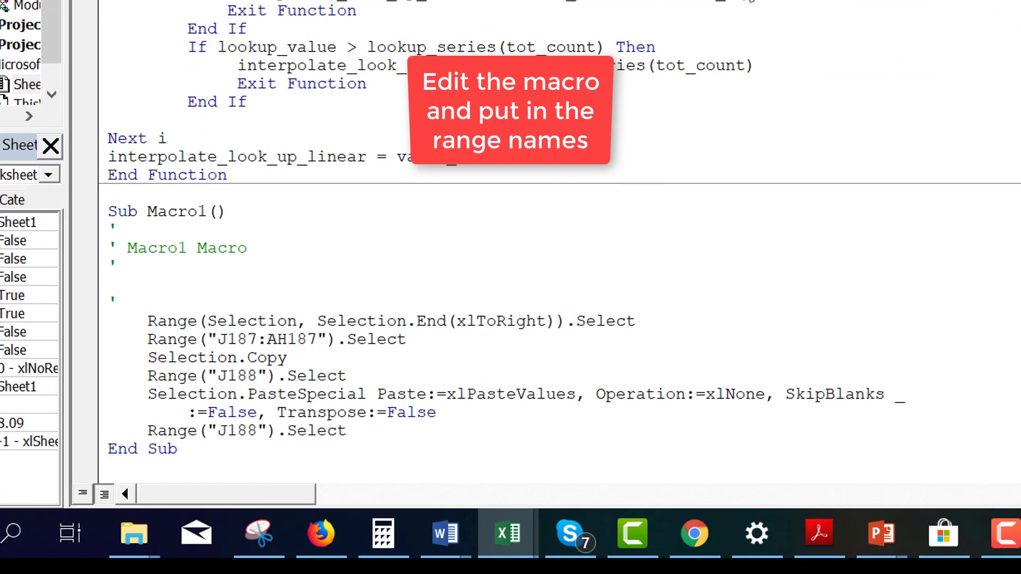
pyautogui.scroll(-4, 750, 1)
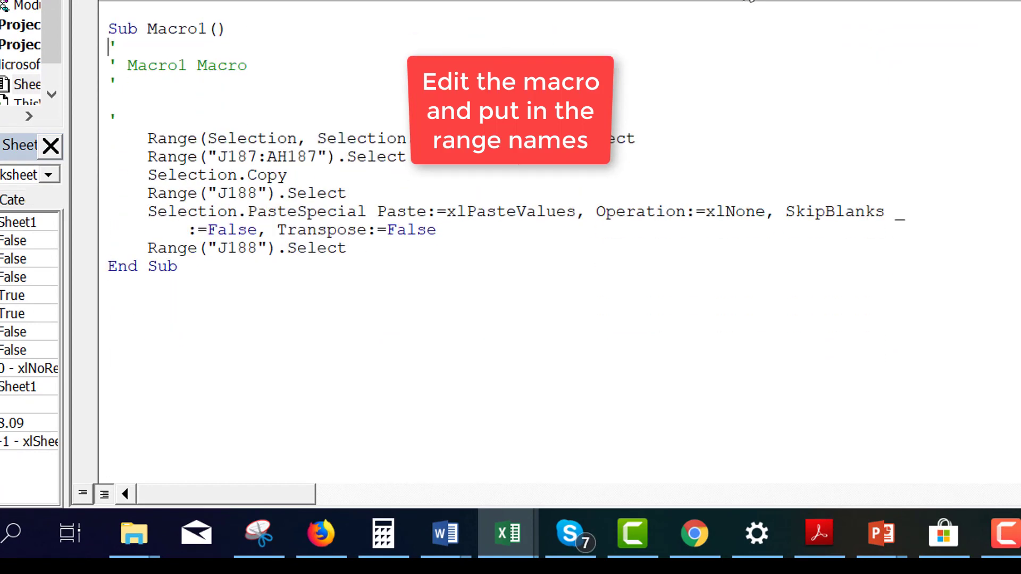
pyautogui.press('BackSpace')
pyautogui.press('BackSpace')
pyautogui.press('BackSpace')
pyautogui.press('BackSpace')
pyautogui.press('BackSpace')
pyautogui.press('BackSpace')
pyautogui.write('copy_')
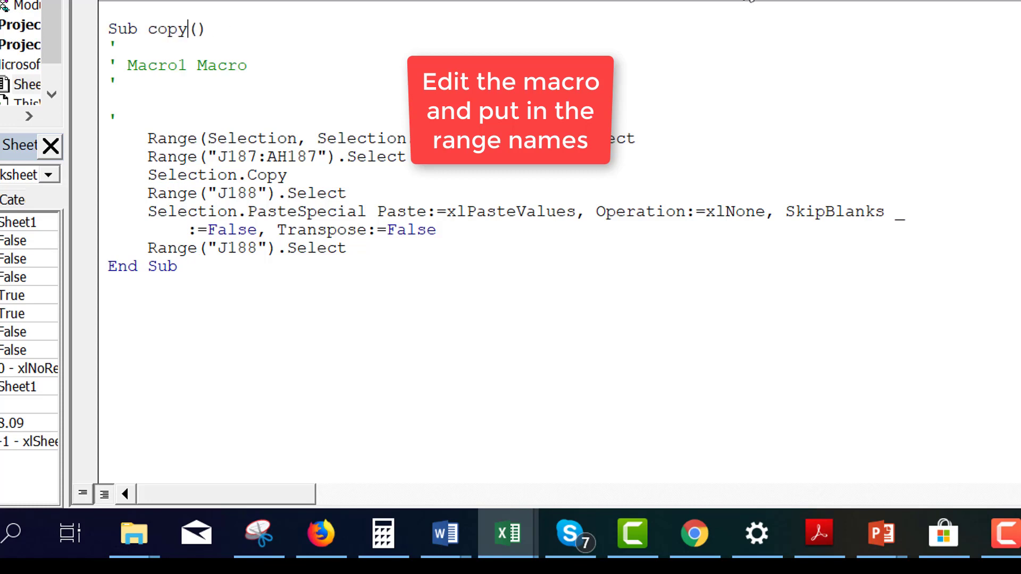
pyautogui.write('paste')
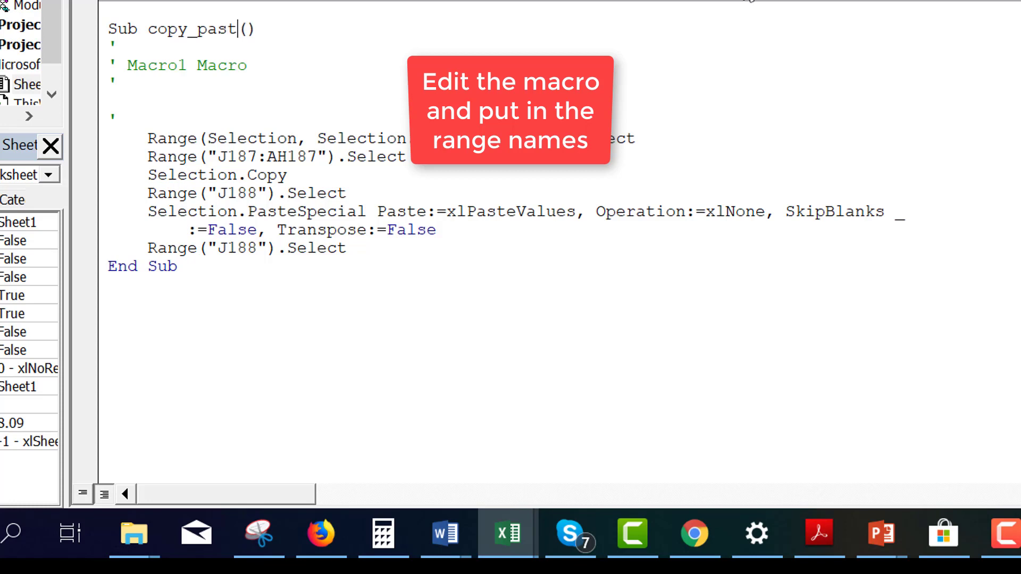
# Delete the line "Range(Selection, Selection.End(xlToRight)).Select" from the copy_paste macro
pyautogui.press('Down')
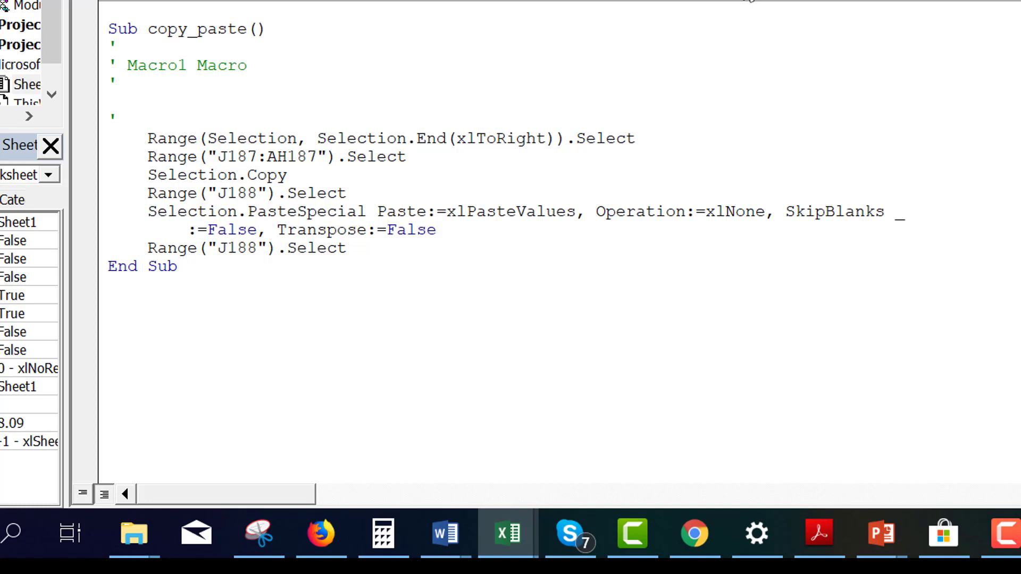
pyautogui.hotkey('shift', 'Down')
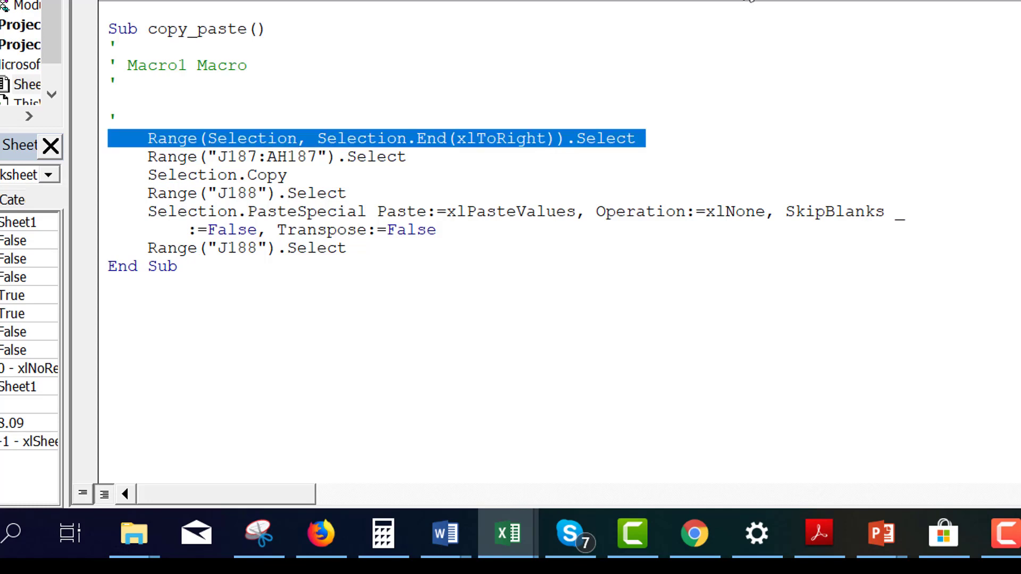
pyautogui.press('Delete')
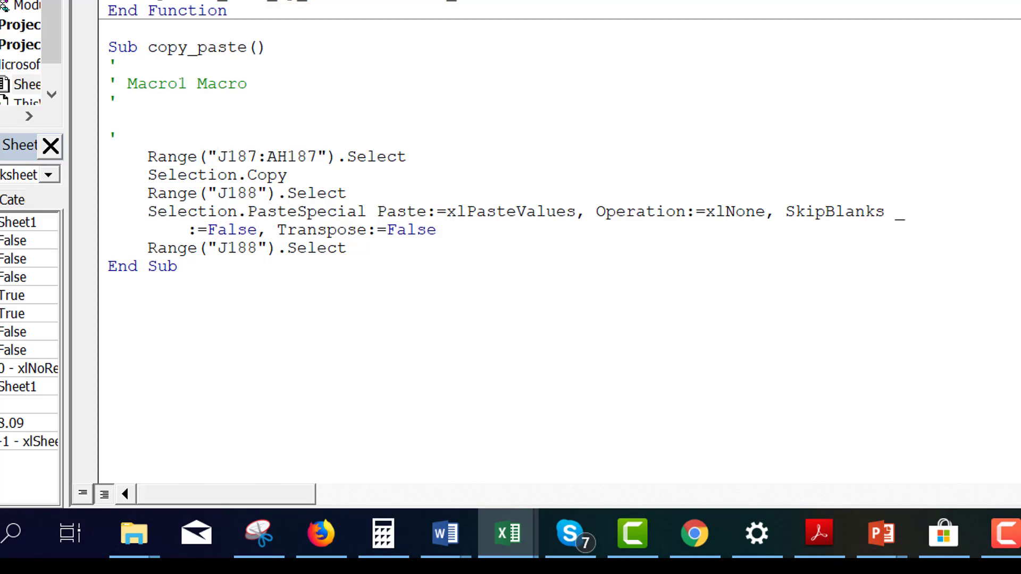
# Switch to the Simple Model with Formulas workbook and check its defined names in the Name Manager
pyautogui.moveTo(503, 535)
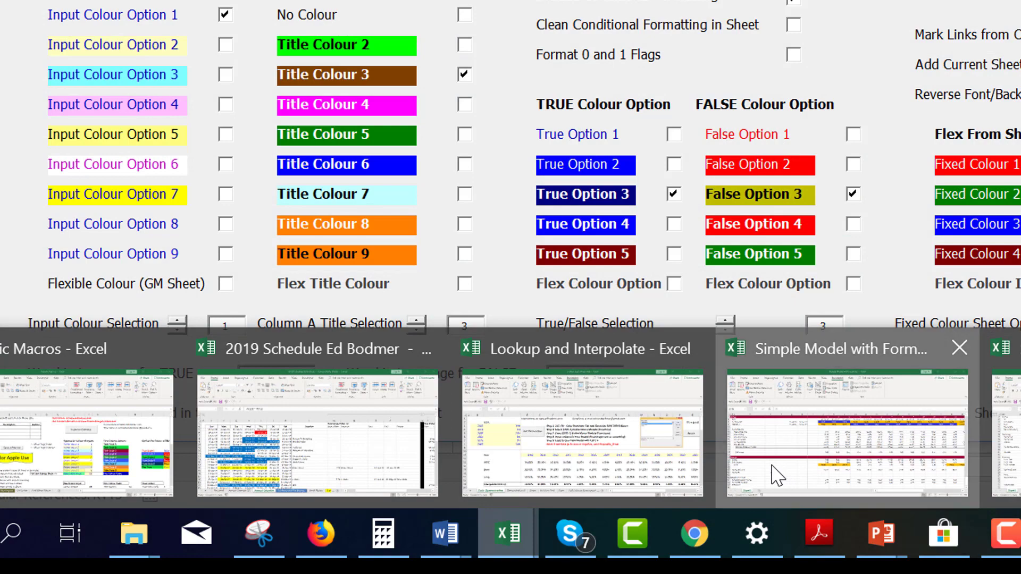
pyautogui.click(775, 474)
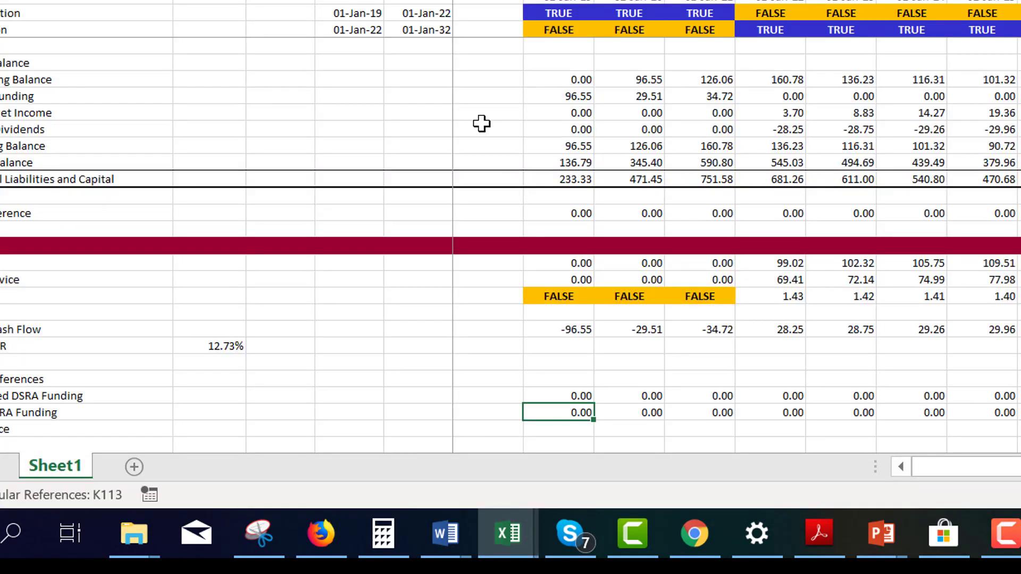
pyautogui.hotkey('ctrl', 'F3')
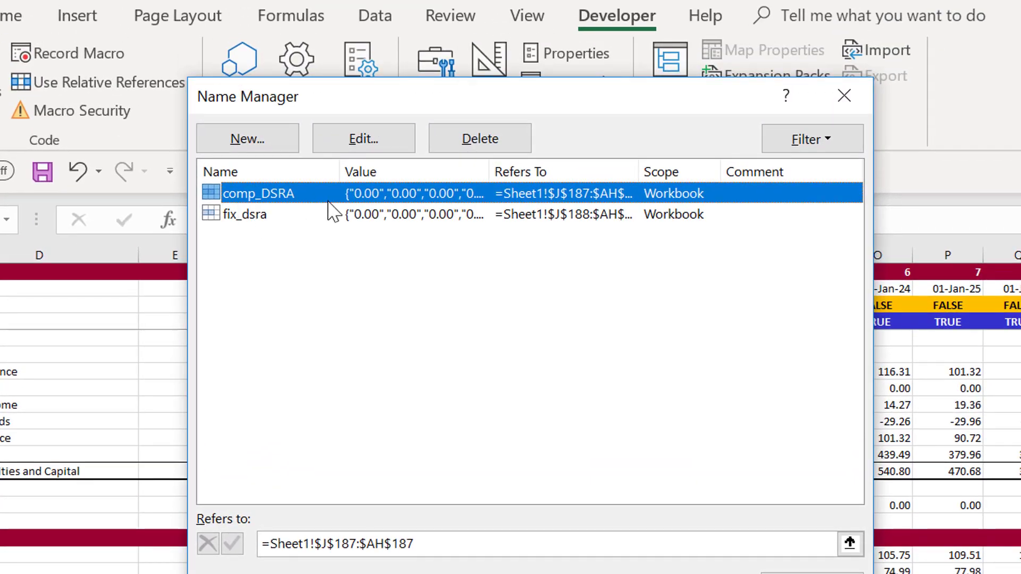
pyautogui.click(843, 96)
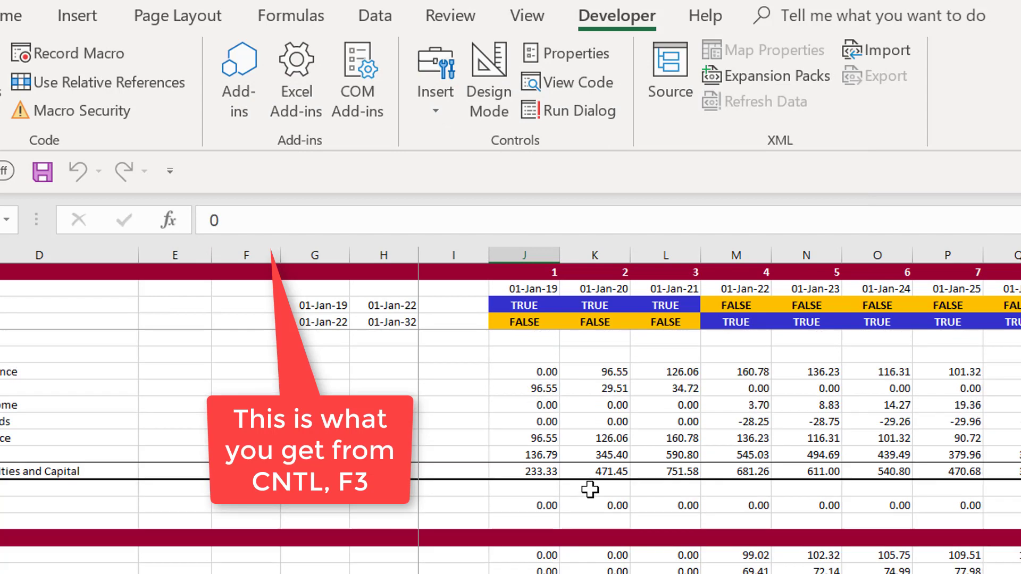
# Paste the list of defined names into the sheet starting at J191, below the Difference row
pyautogui.scroll(-2, 589, 489)
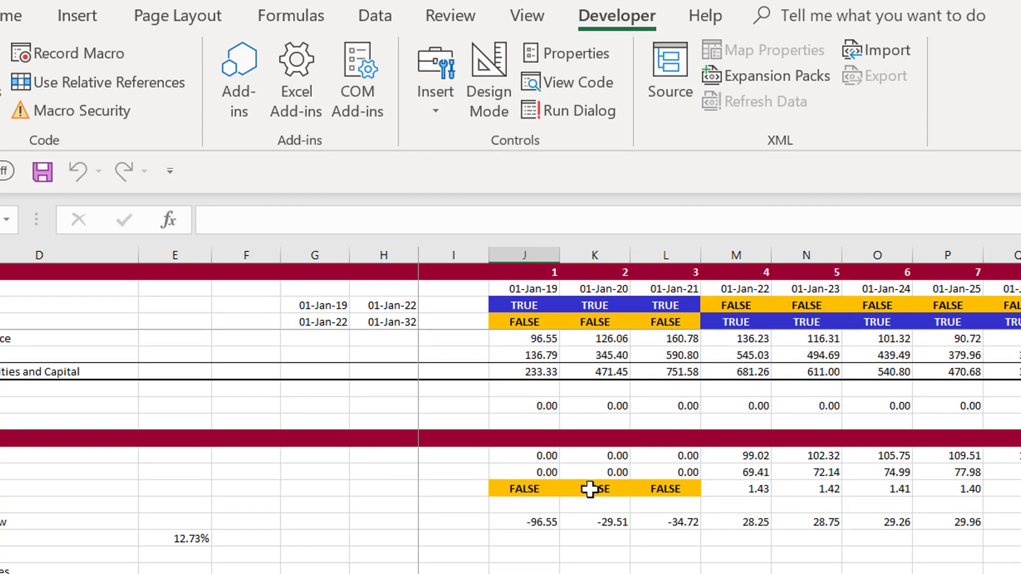
pyautogui.press('F3')
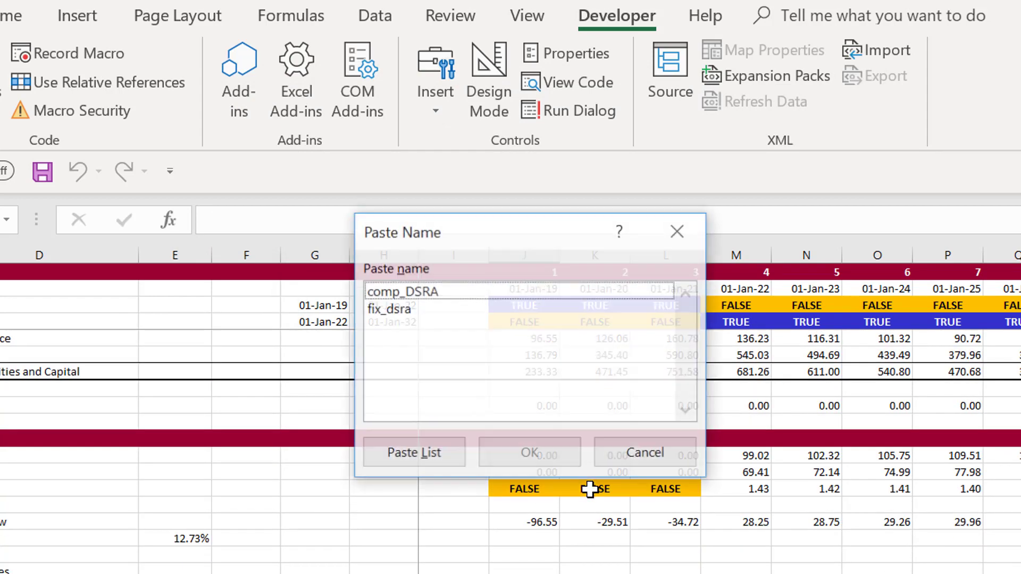
pyautogui.click(408, 460)
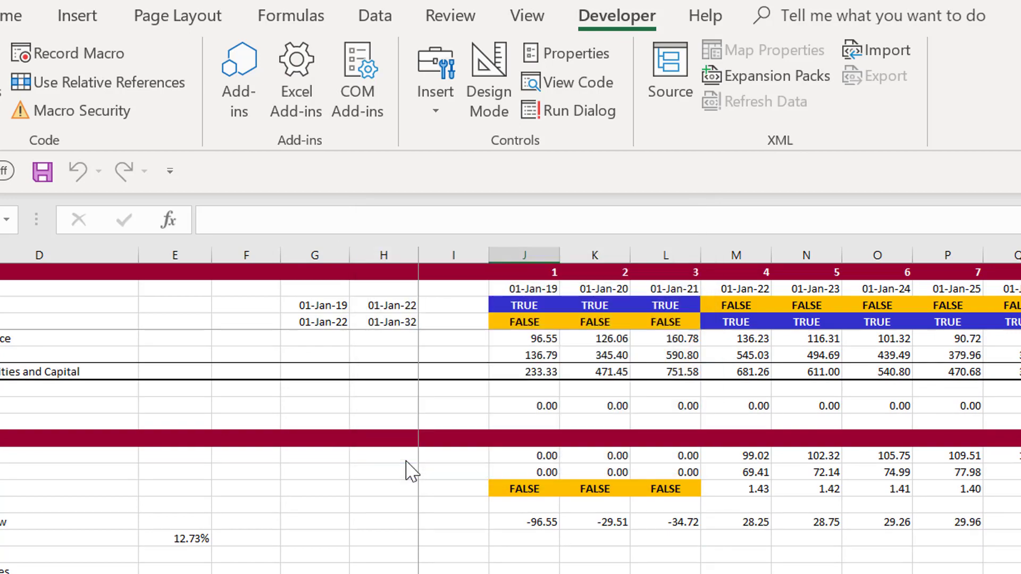
# Clear the range addresses beside the pasted names in column K and copy the names comp_DSRA and fix_dsra
pyautogui.press('Right')
pyautogui.hotkey('shift', 'Down')
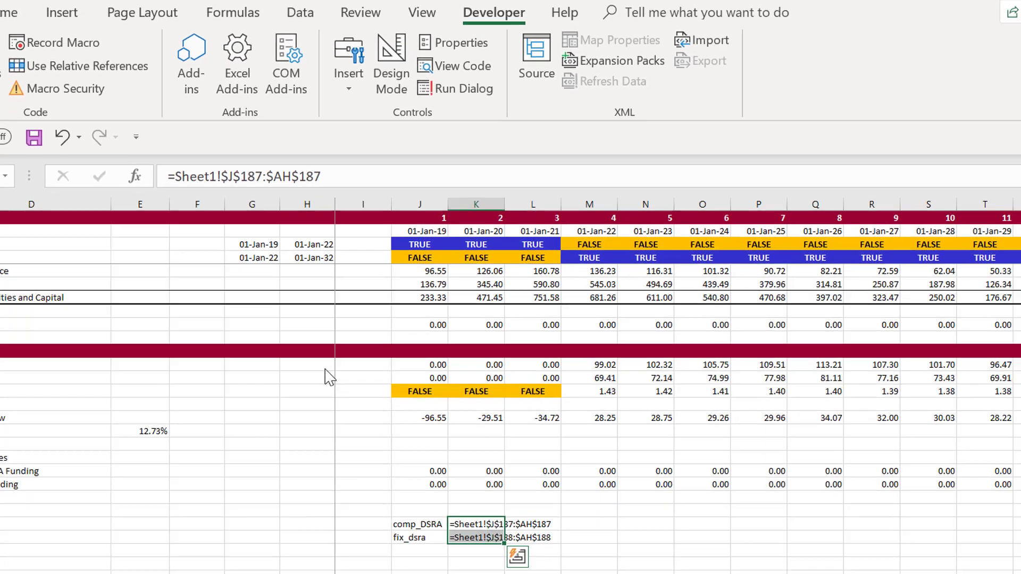
pyautogui.press('Delete')
pyautogui.press('Left')
pyautogui.hotkey('shift', 'Down')
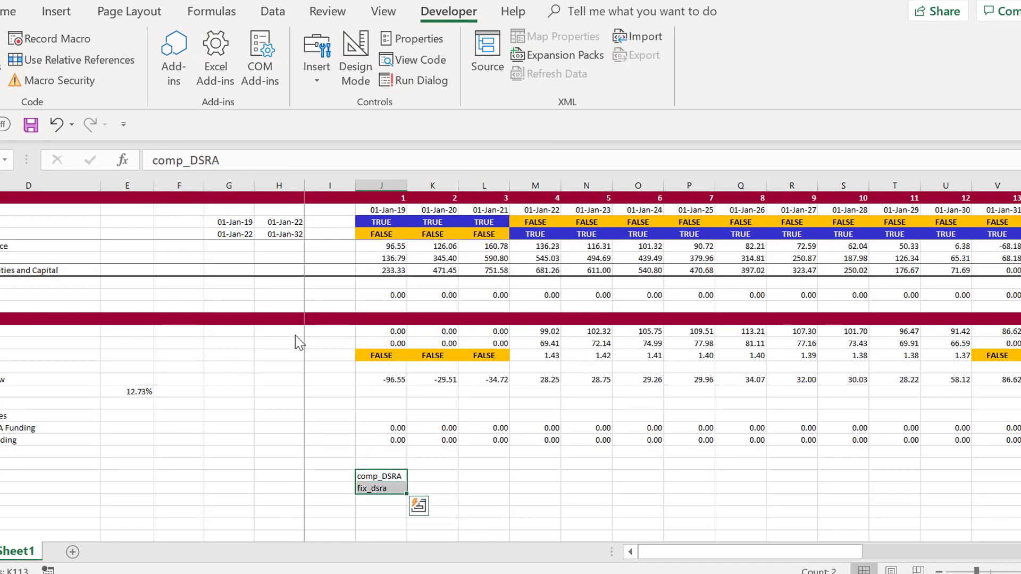
pyautogui.hotkey('ctrl', 'c')
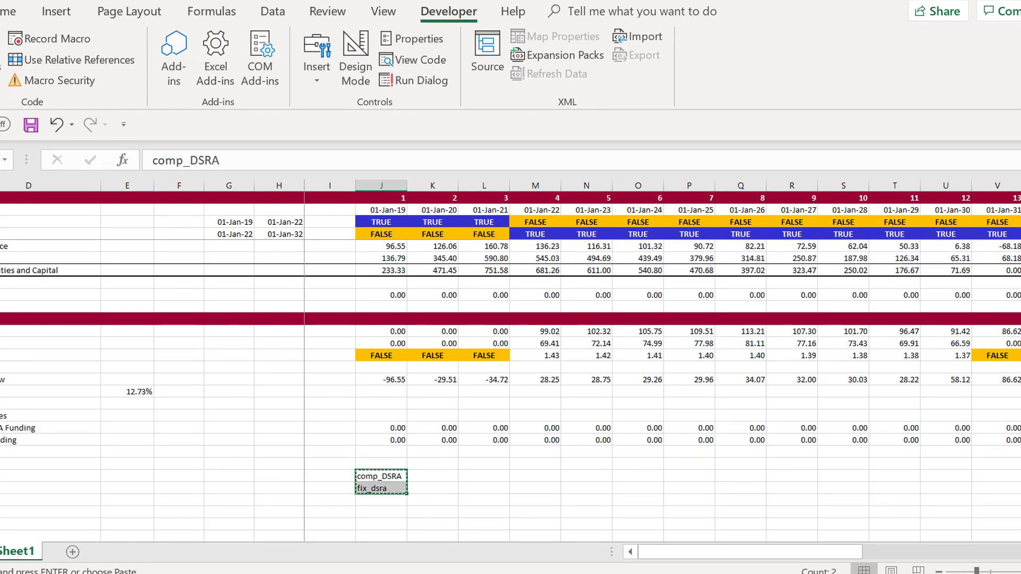
# Switch to the VBA editor and paste the two names as comment lines above the first Range line of the copy_paste macro
pyautogui.moveTo(664, 573)
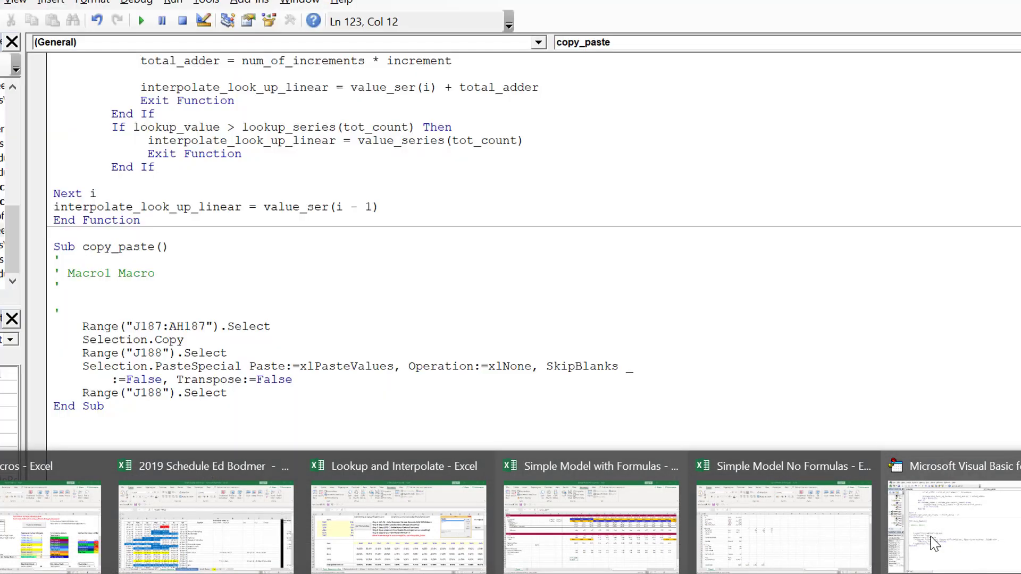
pyautogui.click(934, 544)
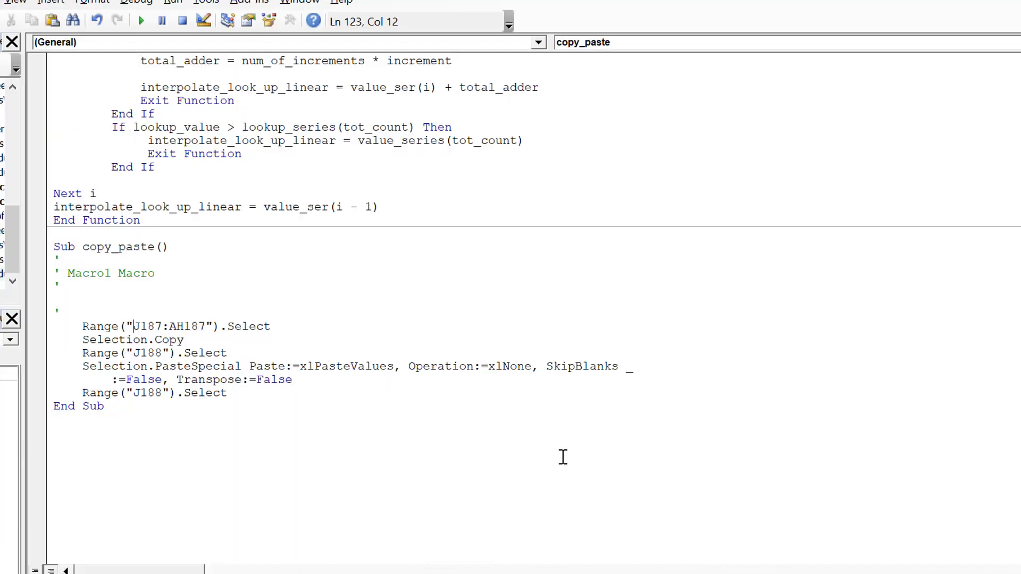
pyautogui.press('Up')
pyautogui.press('Return')
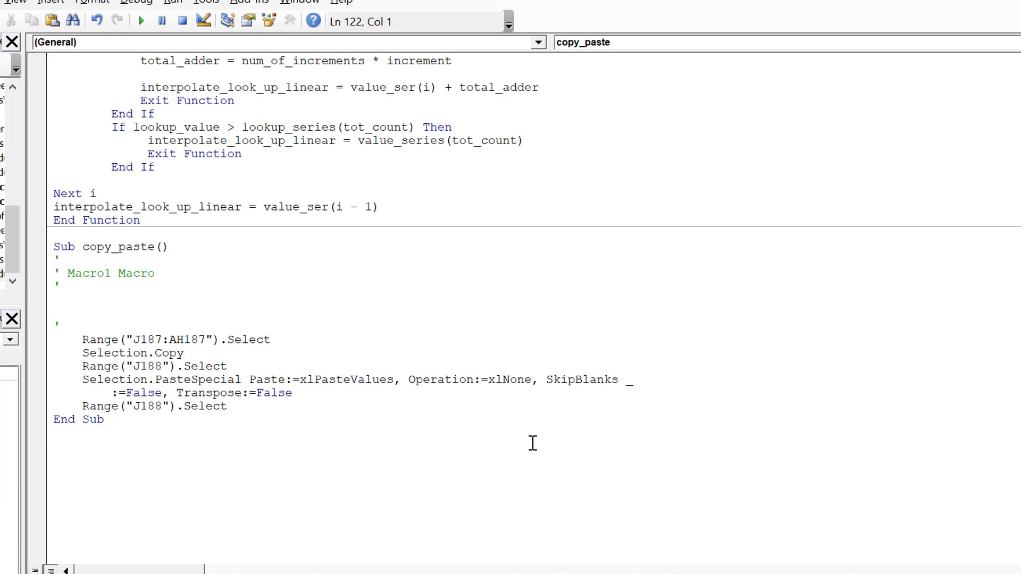
pyautogui.press('Return')
pyautogui.press('Up')
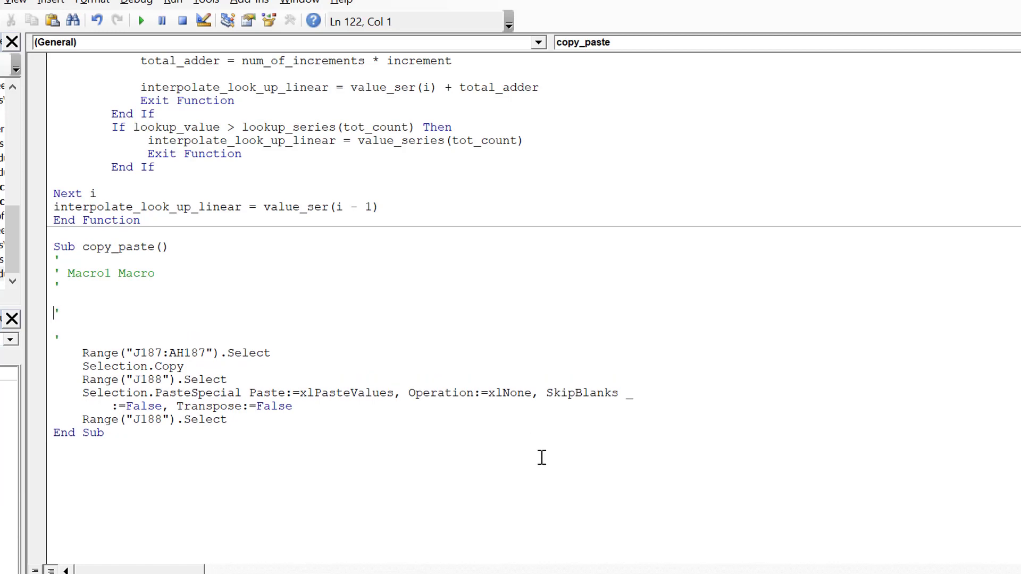
pyautogui.hotkey('ctrl', 'v')
pyautogui.write("'")
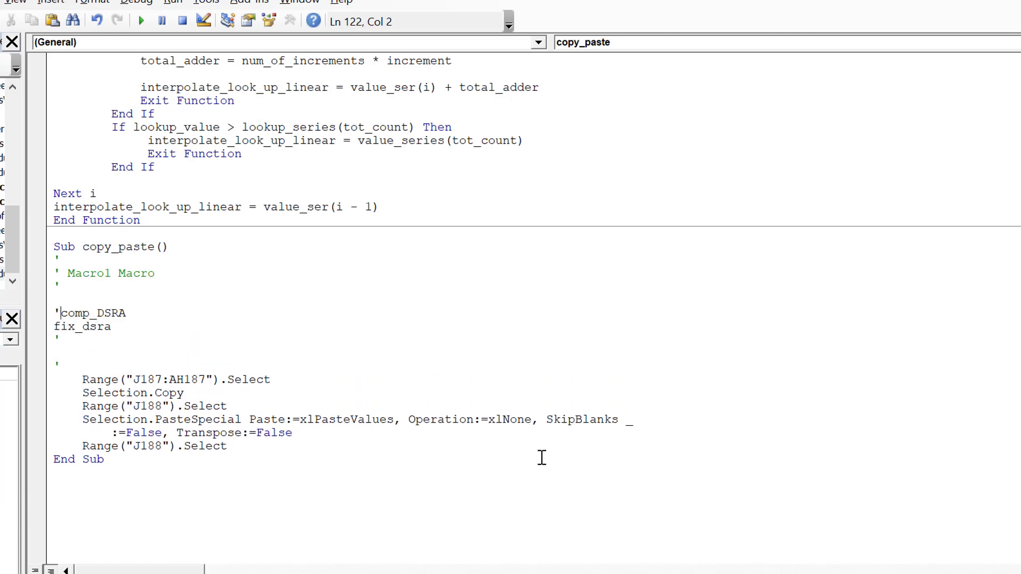
pyautogui.press('Down')
pyautogui.press('Home')
pyautogui.write("'")
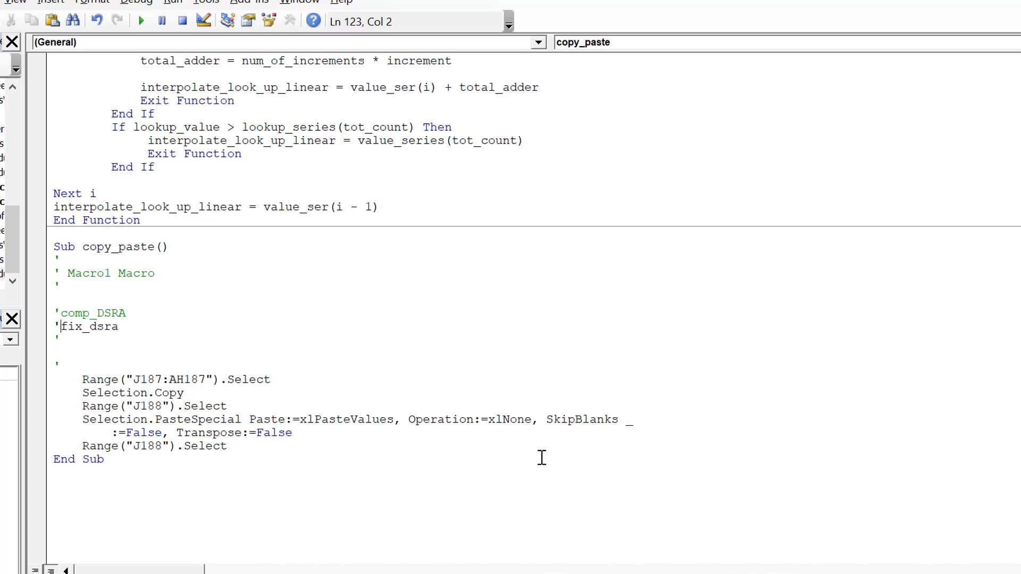
pyautogui.press('Down')
pyautogui.press('BackSpace')
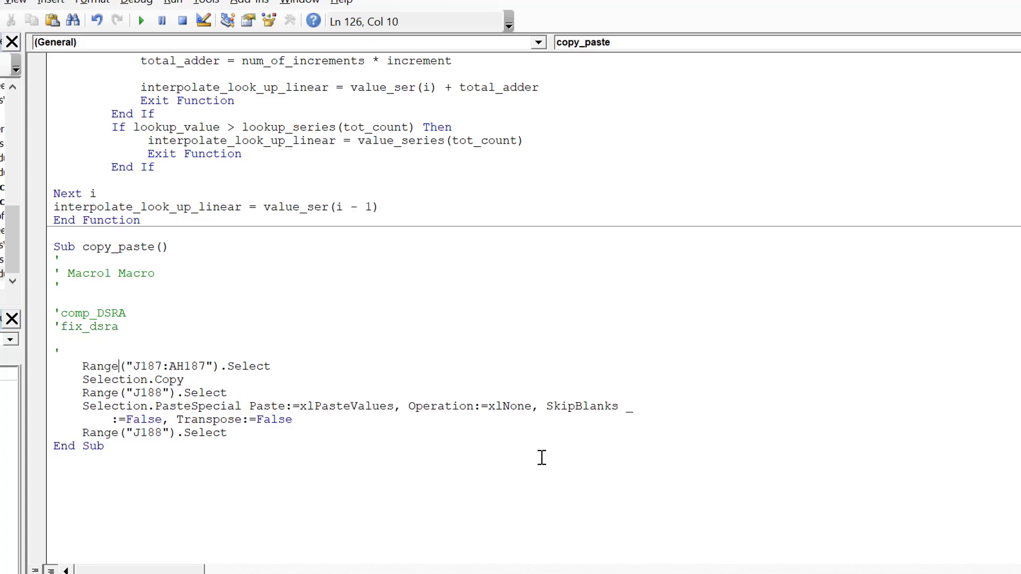
# Replace the address J187:AH187 with the range name comp_dsra in the macro's first Range line
pyautogui.press('Right')
pyautogui.press('Right')
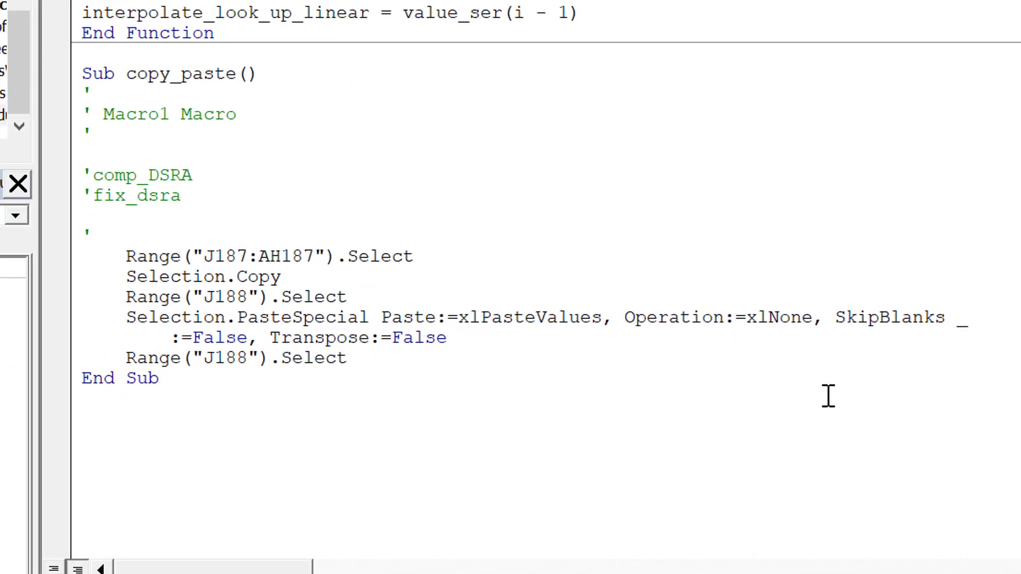
pyautogui.write('comp')
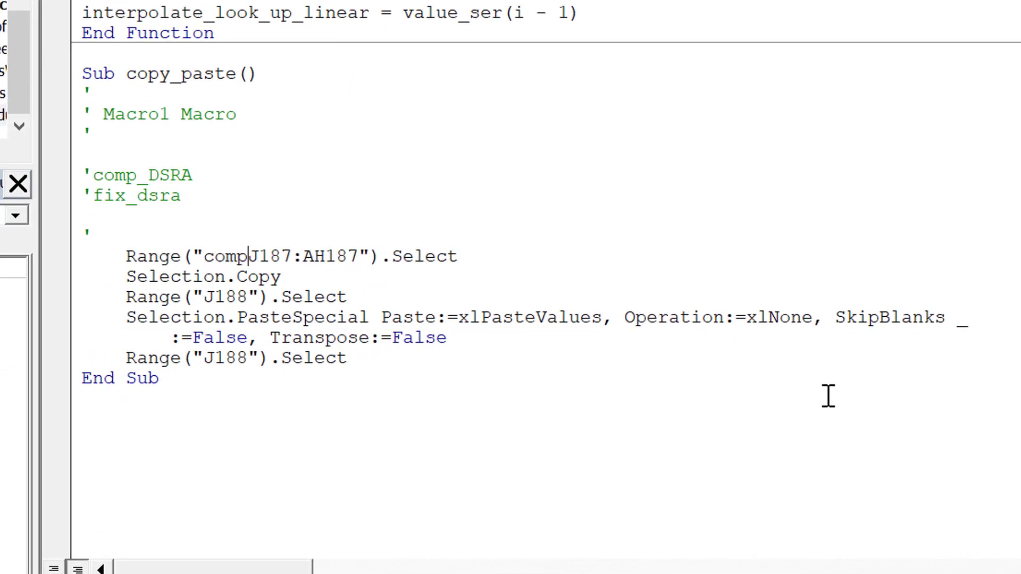
pyautogui.write('_dsaa')
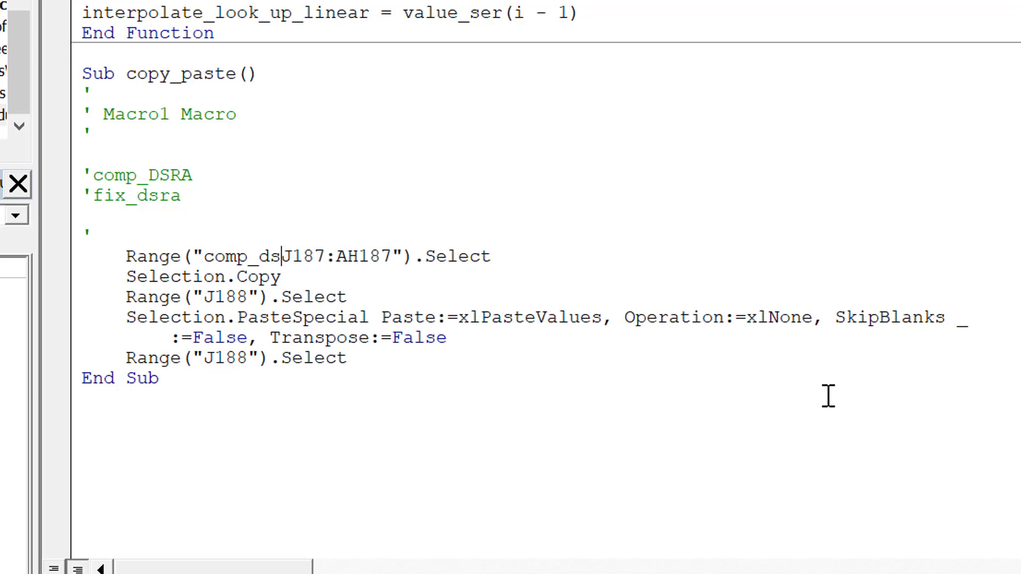
pyautogui.press('BackSpace')
pyautogui.press('BackSpace')
pyautogui.write('ra')
pyautogui.press('Delete')
pyautogui.press('Delete')
pyautogui.press('Delete')
pyautogui.press('Delete')
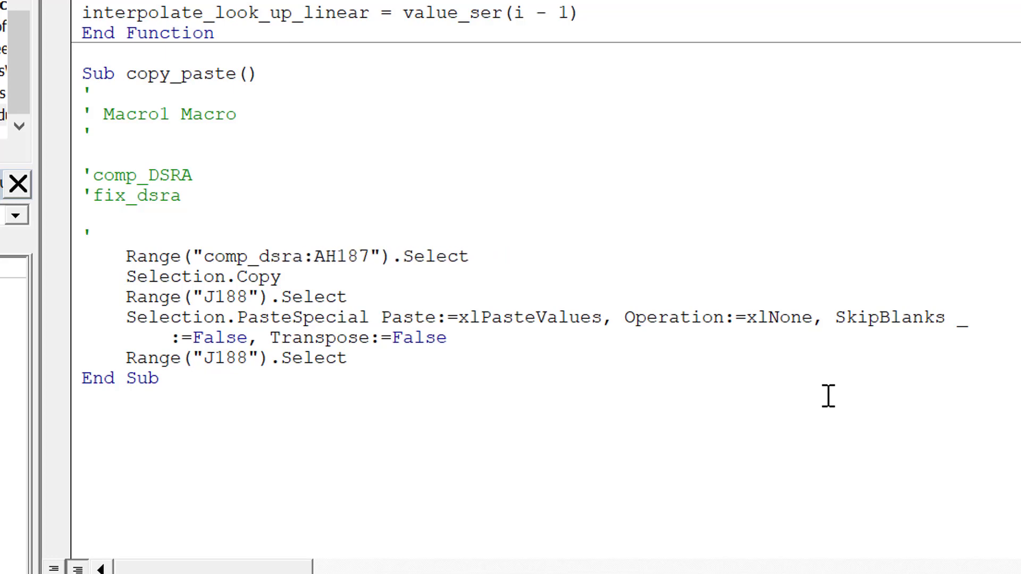
pyautogui.press('Delete')
pyautogui.press('Delete')
pyautogui.press('Delete')
pyautogui.press('Delete')
pyautogui.press('Delete')
pyautogui.press('Delete')
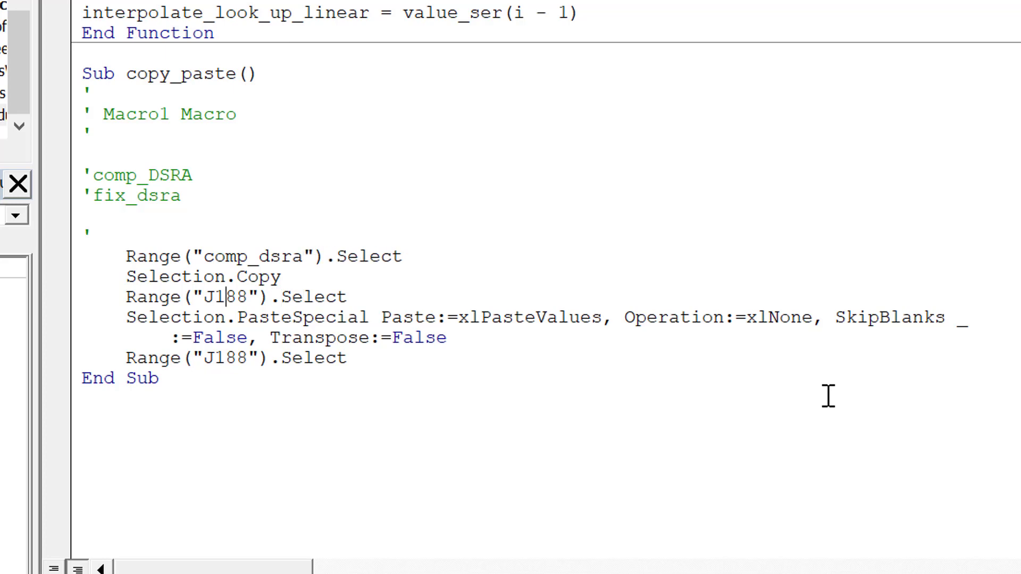
# Replace J188 with fix_dsra in the Range line before PasteSpecial and delete the final Range("J188").Select line
pyautogui.press('BackSpace')
pyautogui.press('BackSpace')
pyautogui.press('BackSpace')
pyautogui.press('BackSpace')
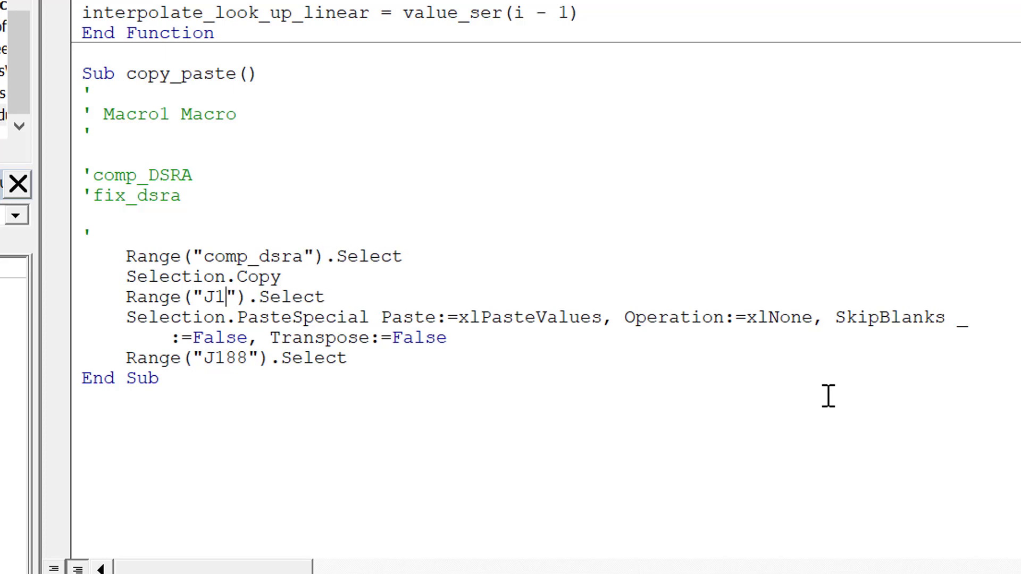
pyautogui.write('fix_s')
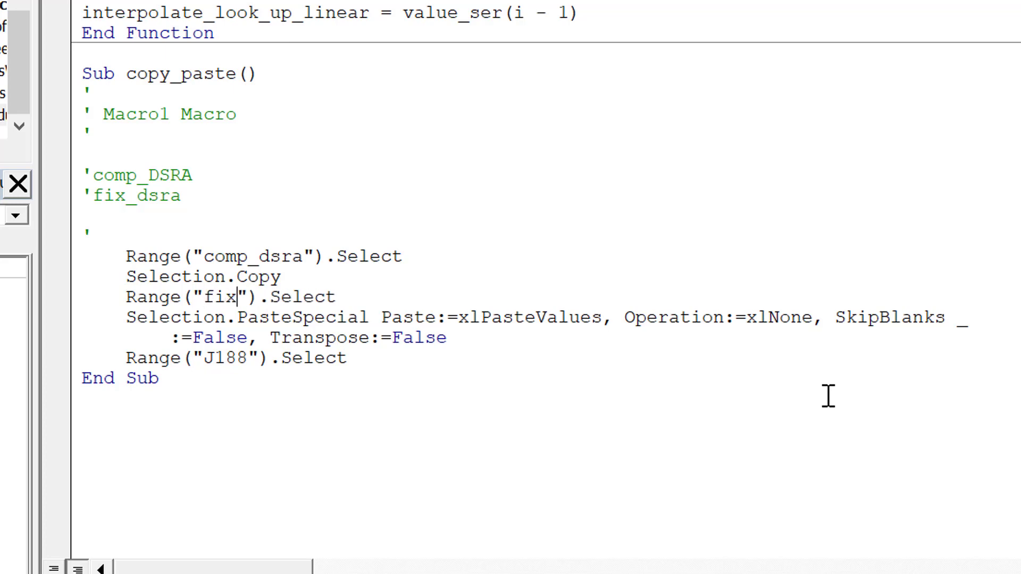
pyautogui.press('BackSpace')
pyautogui.write('dsra')
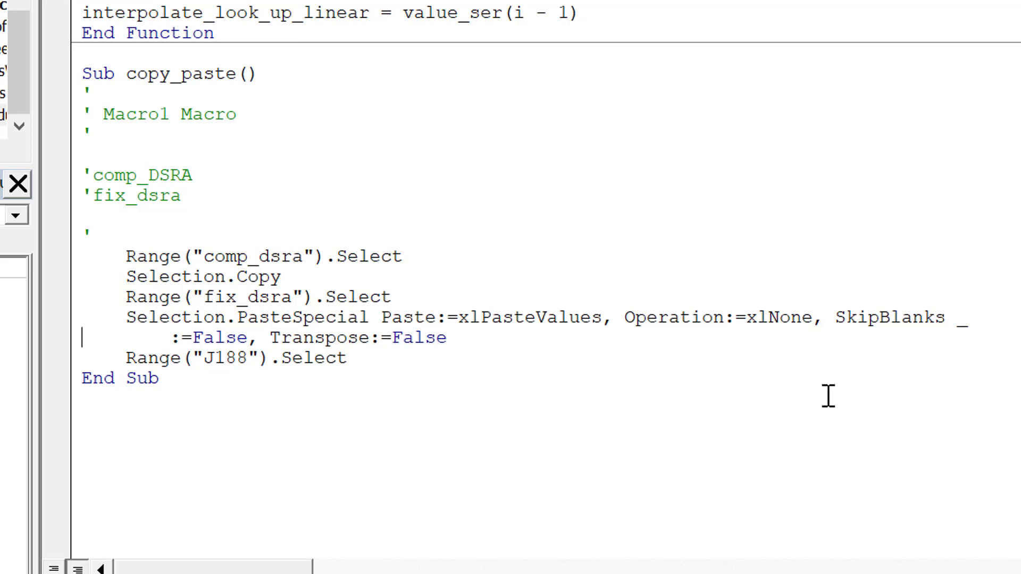
pyautogui.hotkey('shift', 'Down')
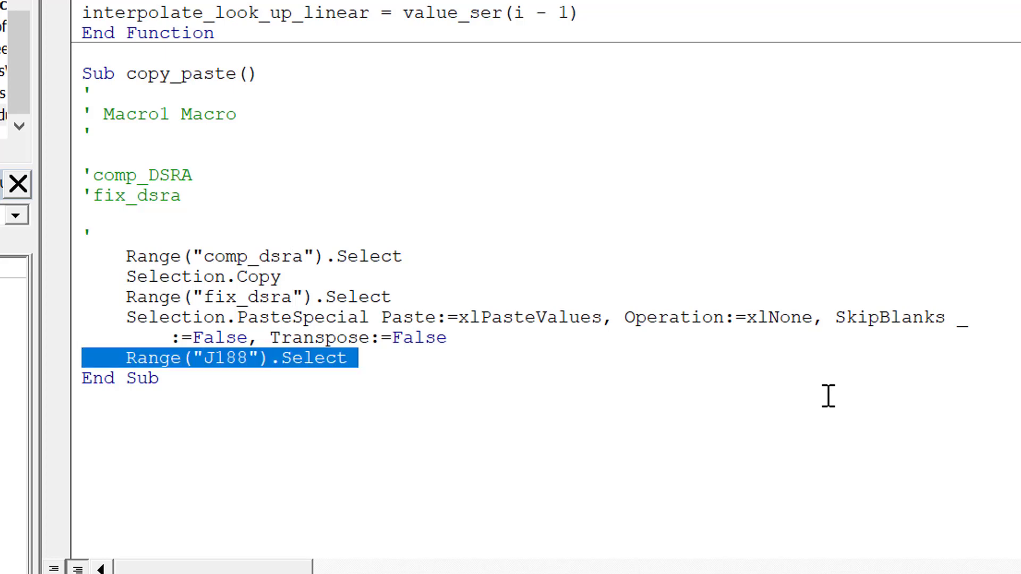
pyautogui.press('Delete')
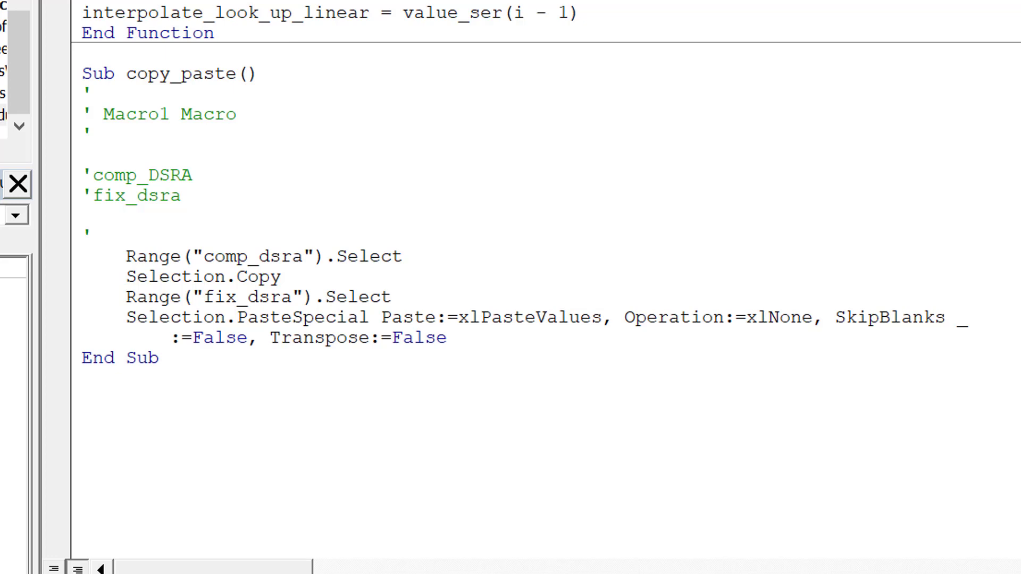
# Switch back to the workbook and enter a Difference formula in J189 subtracting the sum of the Fixed DSRA Funding row from the sum of the Computed row
pyautogui.hotkey('alt', 'Tab')
pyautogui.click(724, 413)
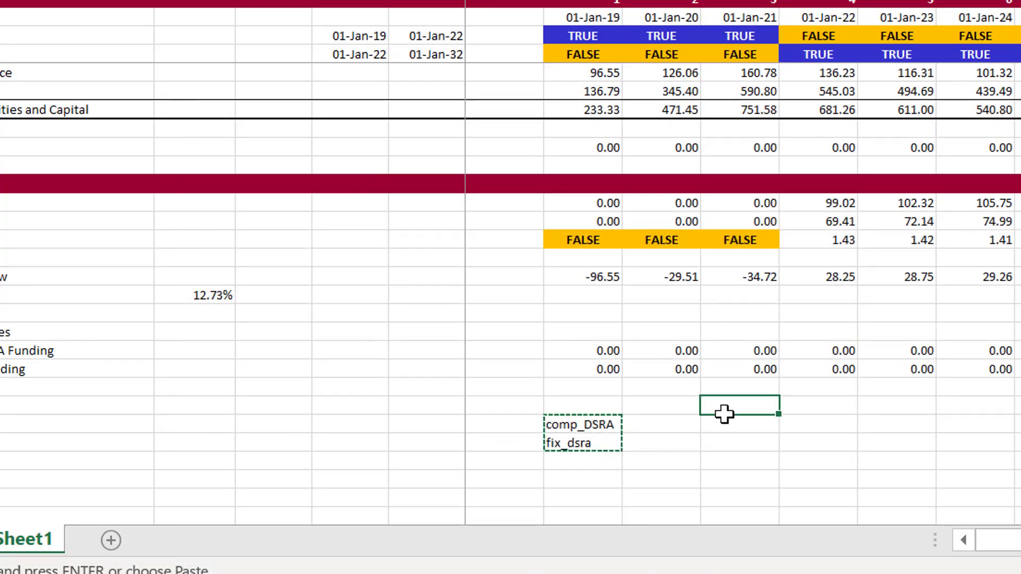
pyautogui.press('Left')
pyautogui.press('Left')
pyautogui.press('Left')
pyautogui.press('Up')
pyautogui.press('Right')
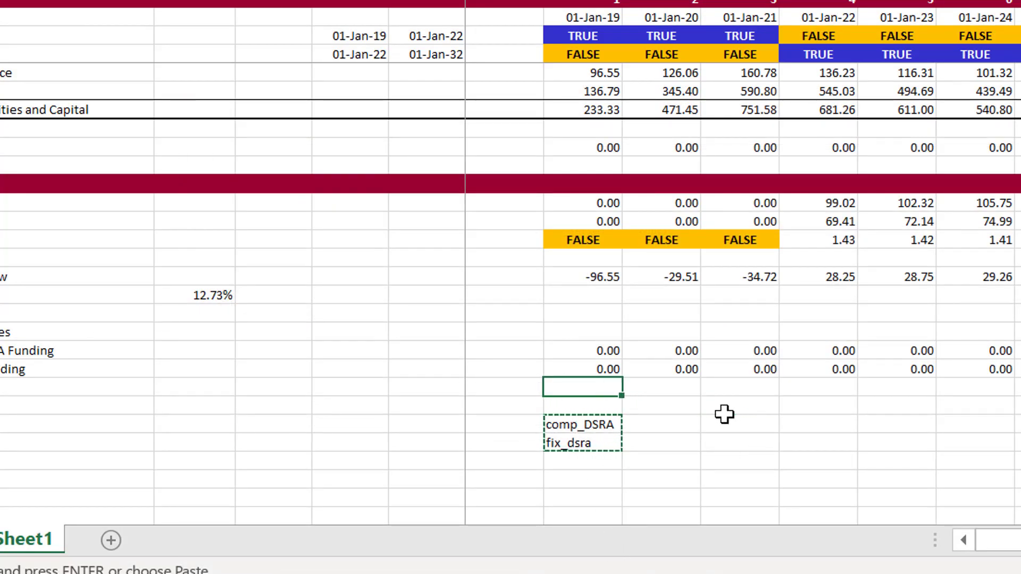
pyautogui.write('=sum')
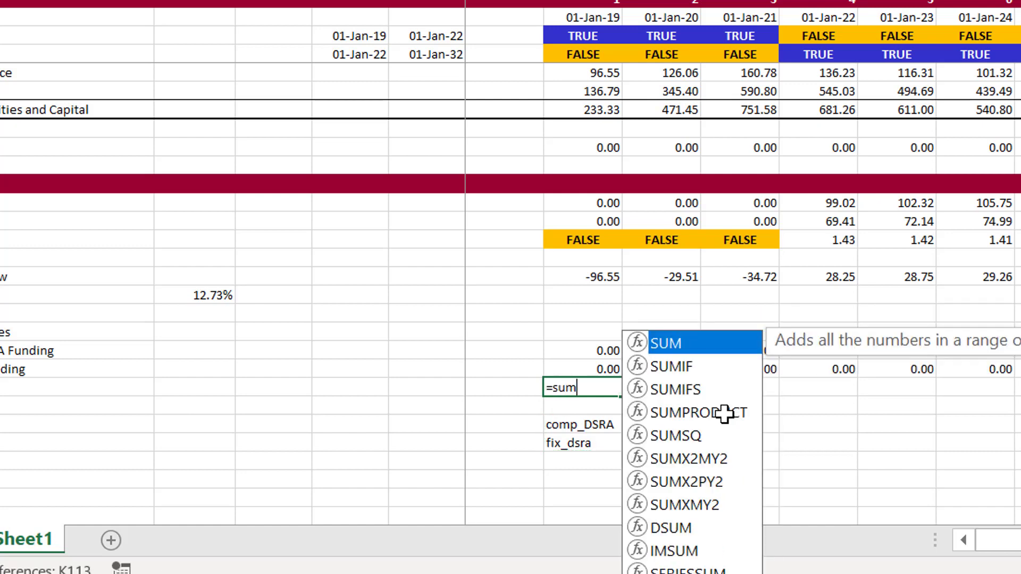
pyautogui.write('(')
pyautogui.press('Up')
pyautogui.press('Up')
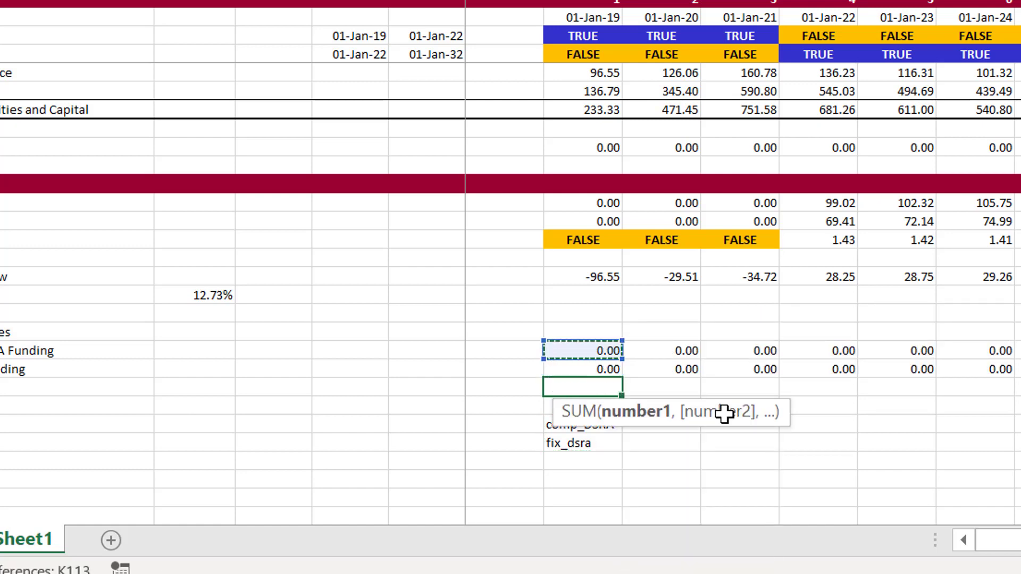
pyautogui.hotkey('ctrl', 'shift', 'Right')
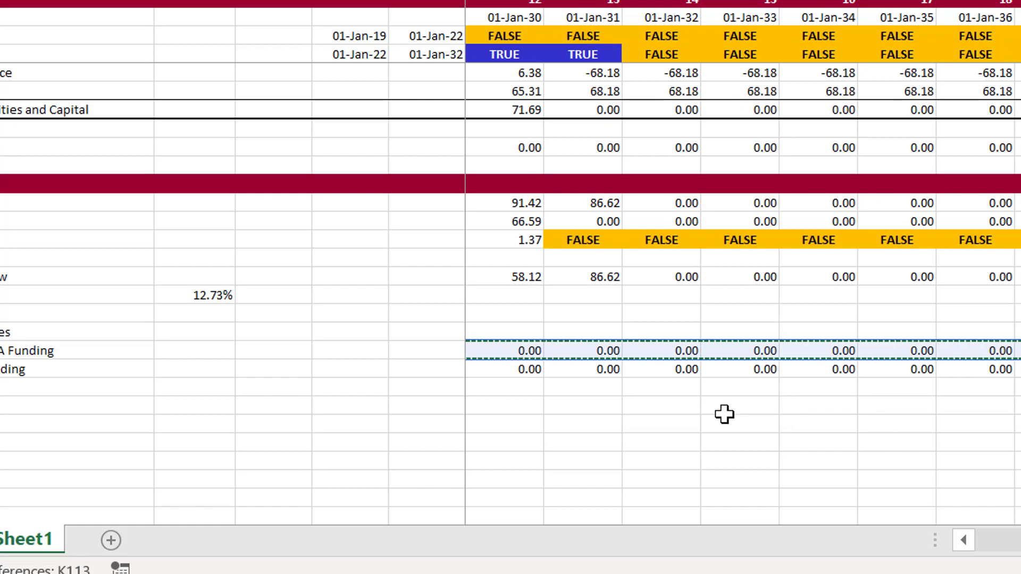
pyautogui.write(')-sum(')
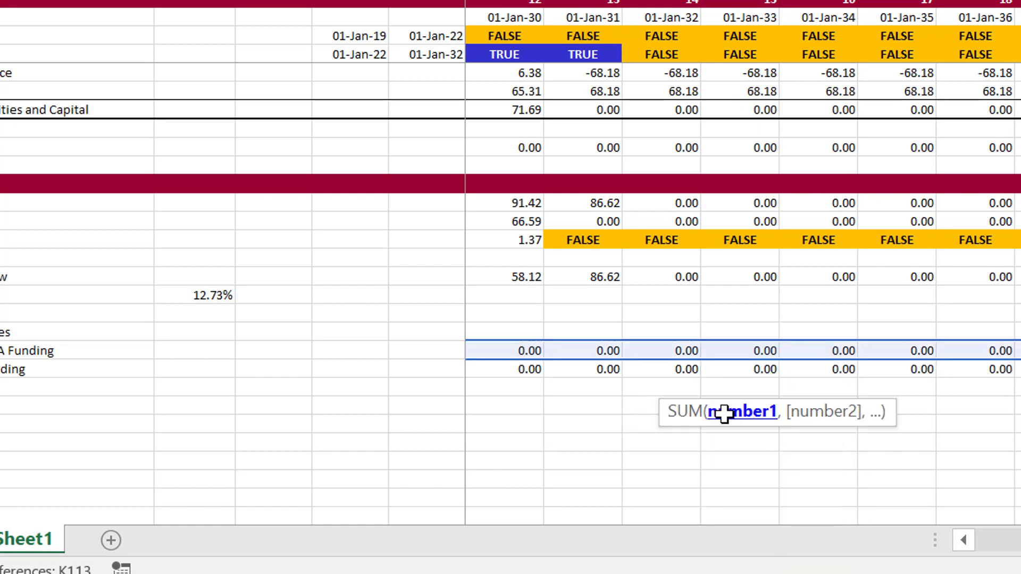
pyautogui.press('Left')
pyautogui.press('Left')
pyautogui.press('Up')
pyautogui.press('Right')
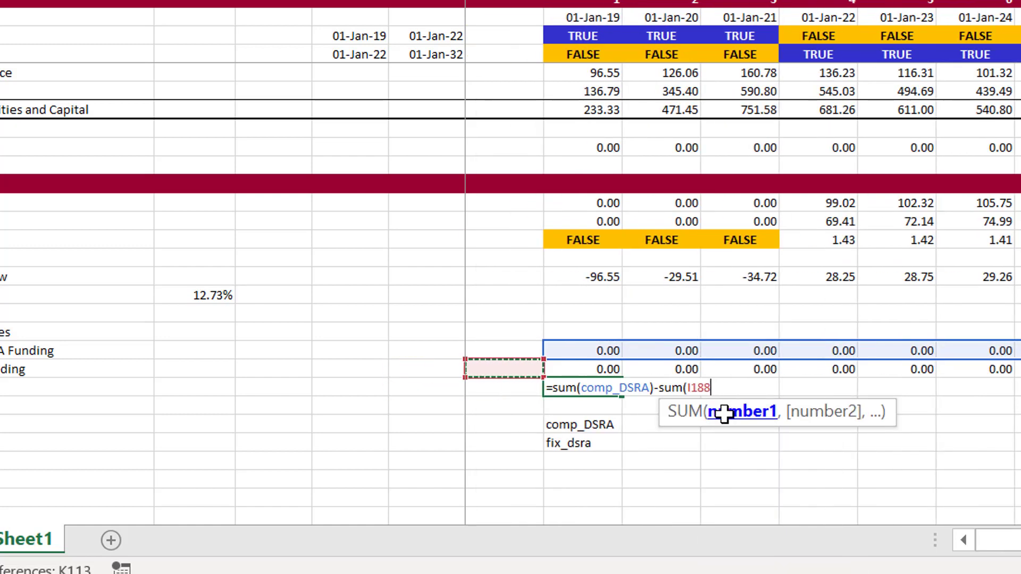
pyautogui.press('Right')
pyautogui.hotkey('ctrl', 'shift', 'Right')
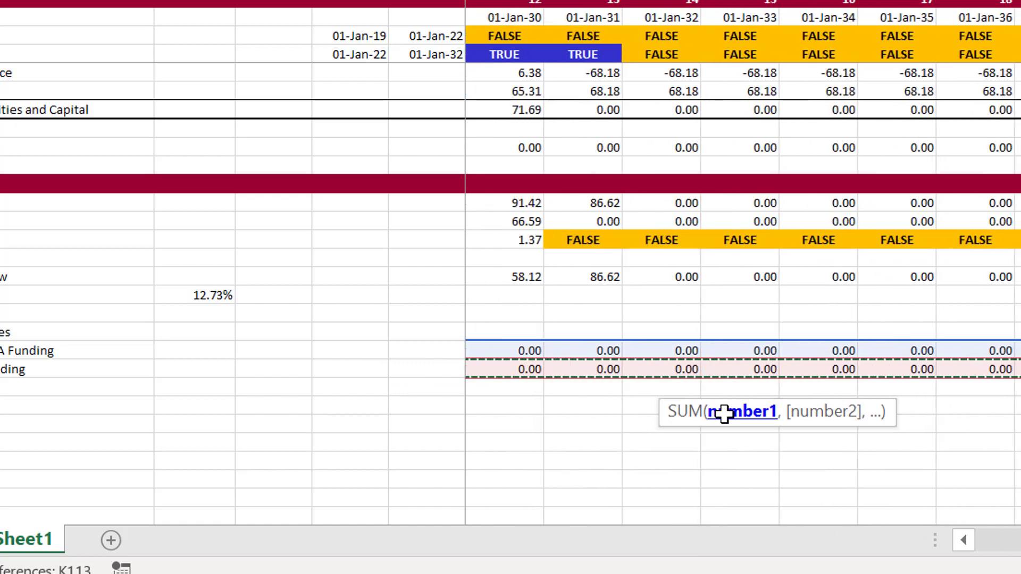
pyautogui.press('Return')
pyautogui.write(')')
pyautogui.press('Return')
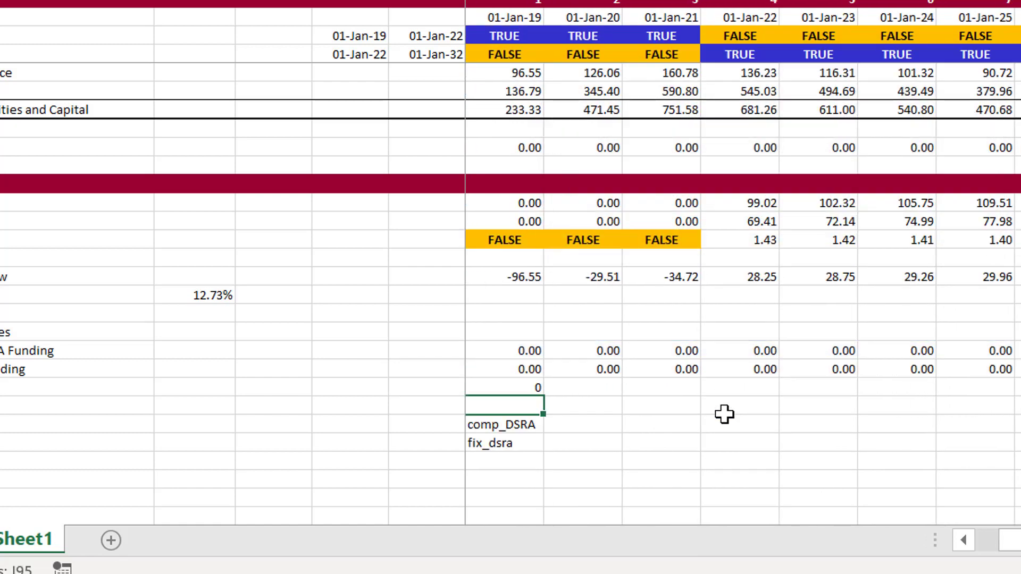
# Link the first-period DSRA line under Uses in Sources and Uses to the first cell of the Fixed DSRA Funding row
pyautogui.press('Left')
pyautogui.press('Left')
pyautogui.press('Up')
pyautogui.press('Right')
pyautogui.press('Right')
pyautogui.press('Right')
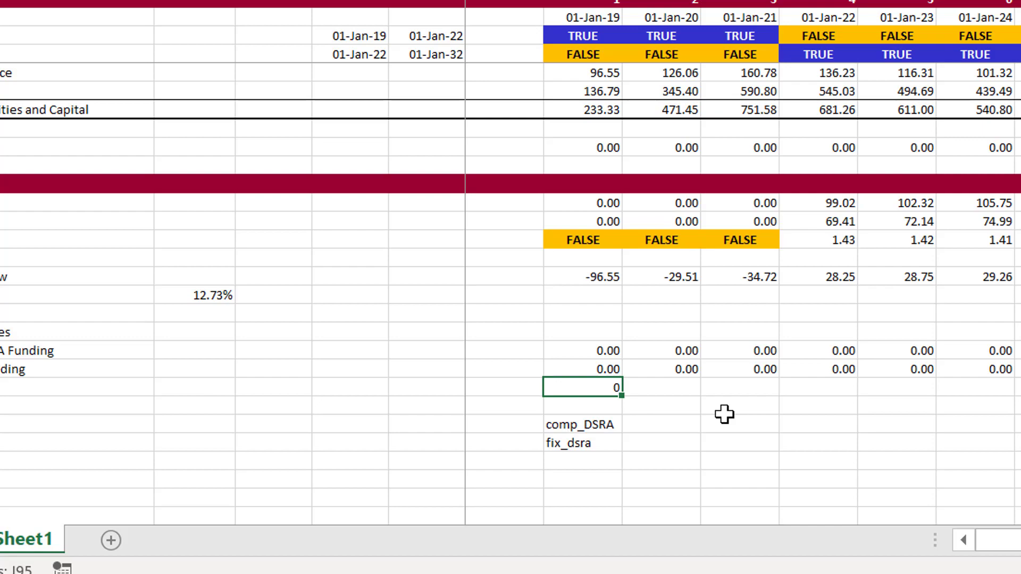
pyautogui.press('pageup')
pyautogui.press('pageup')
pyautogui.press('pageup')
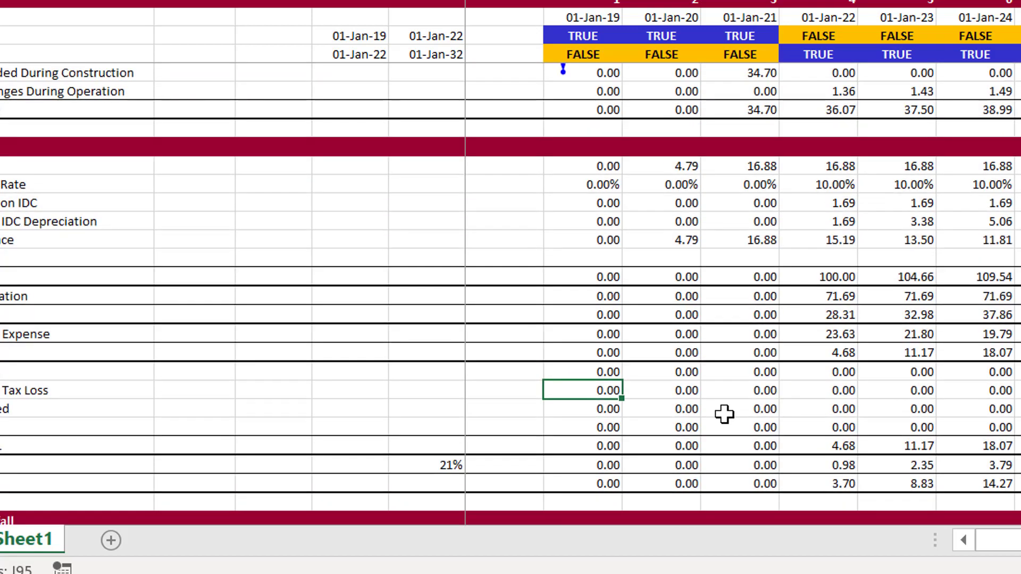
pyautogui.press('pageup')
pyautogui.press('Up')
pyautogui.press('Up')
pyautogui.press('Up')
pyautogui.press('Up')
pyautogui.press('Up')
pyautogui.press('Up')
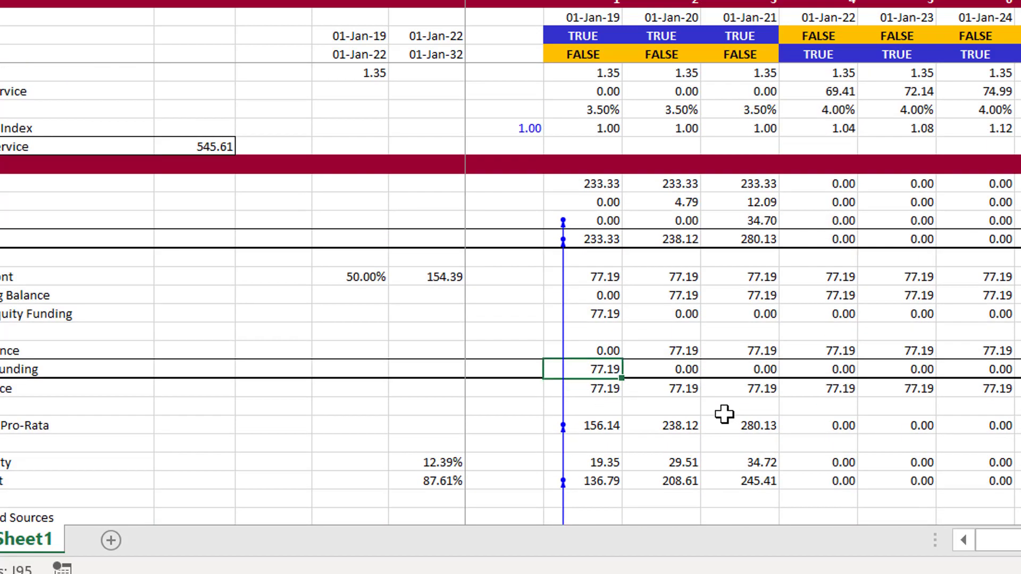
pyautogui.press('Up')
pyautogui.press('Up')
pyautogui.press('Up')
pyautogui.write('=')
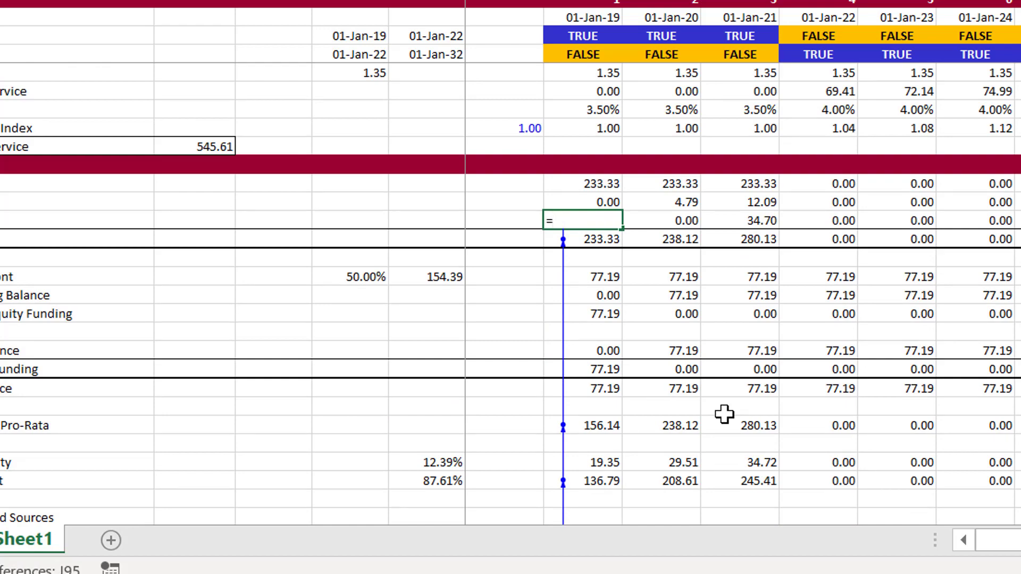
pyautogui.press('pagedown')
pyautogui.press('pagedown')
pyautogui.press('pagedown')
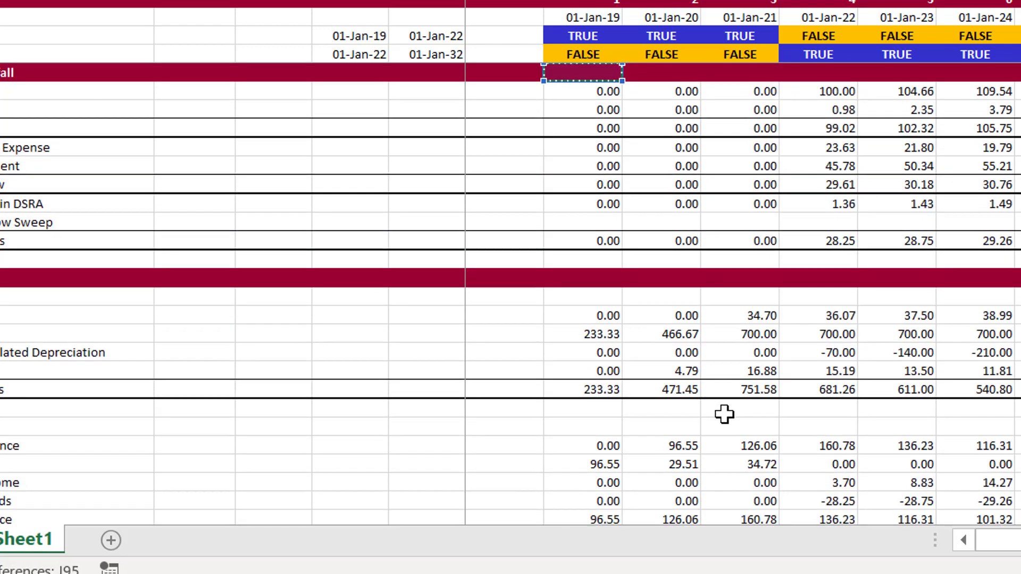
pyautogui.press('pagedown')
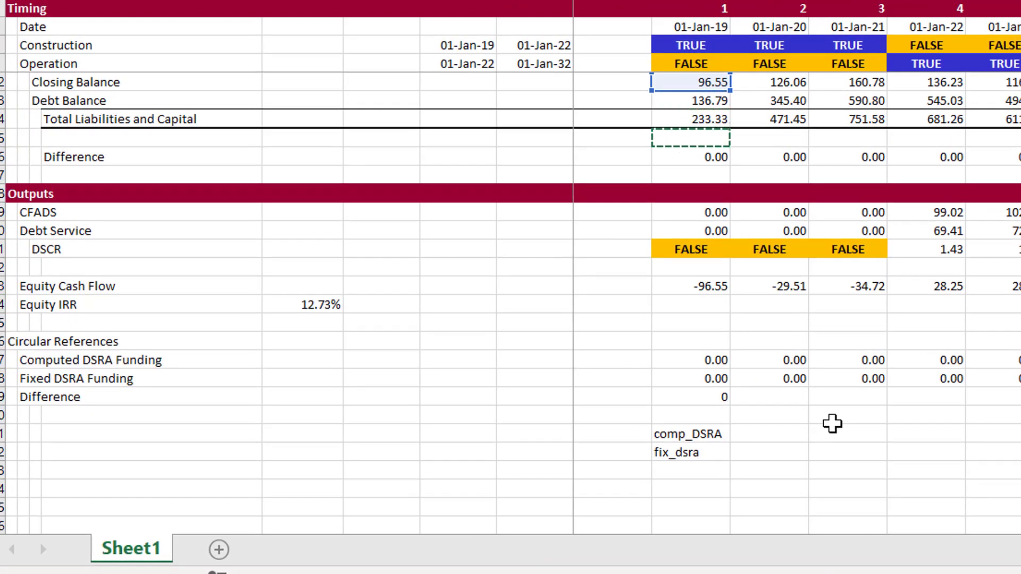
pyautogui.press('Down')
pyautogui.press('Down')
pyautogui.press('Down')
pyautogui.press('Down')
pyautogui.press('Down')
pyautogui.press('Down')
pyautogui.press('Down')
pyautogui.press('Down')
pyautogui.press('Down')
pyautogui.press('Down')
pyautogui.press('Down')
pyautogui.press('Down')
pyautogui.press('Down')
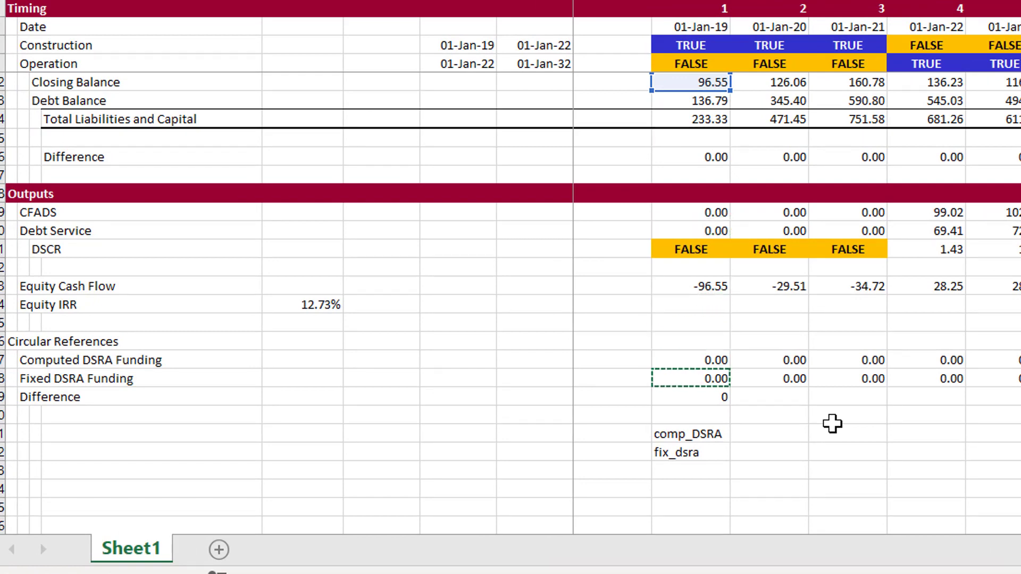
pyautogui.press('Return')
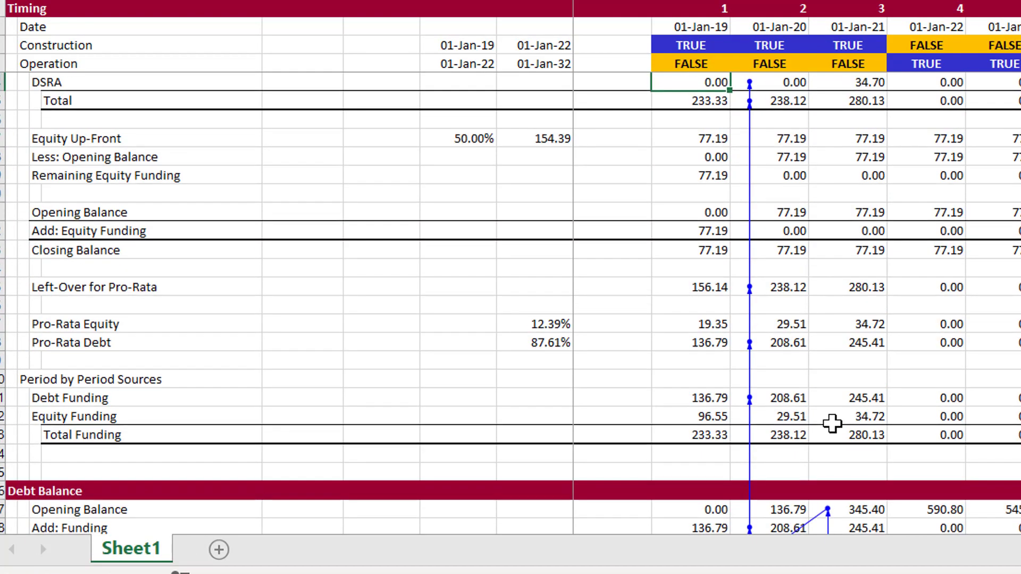
# Fill the first-period DSRA link under Uses across the remaining periods of the row
pyautogui.hotkey('ctrl', 'shift', 'Right')
pyautogui.hotkey('ctrl', 'r')
pyautogui.press('Left')
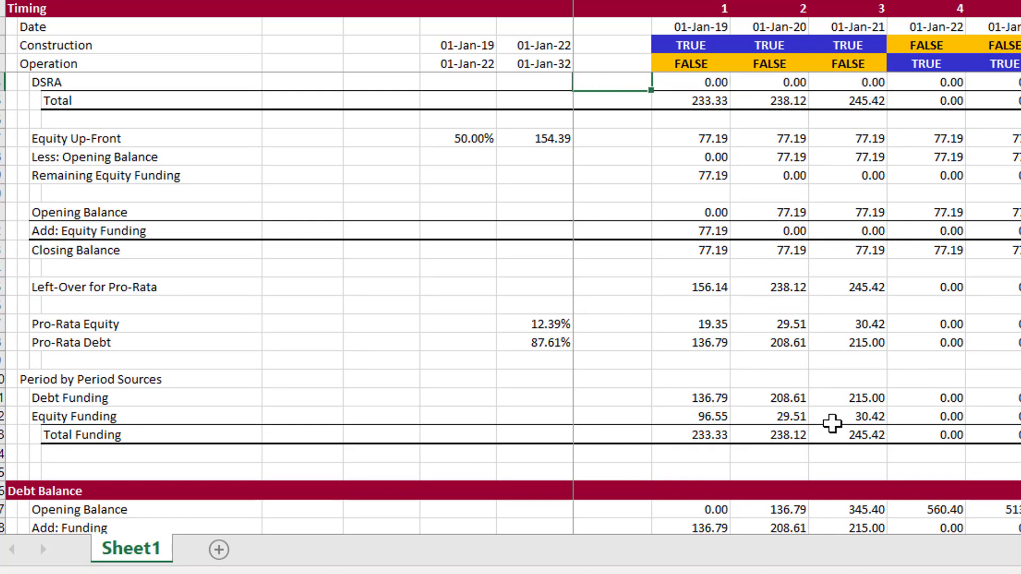
# Set the EBITDA P50 input in the column headed 5 to 125
pyautogui.press('Up')
pyautogui.press('pageup')
pyautogui.press('pageup')
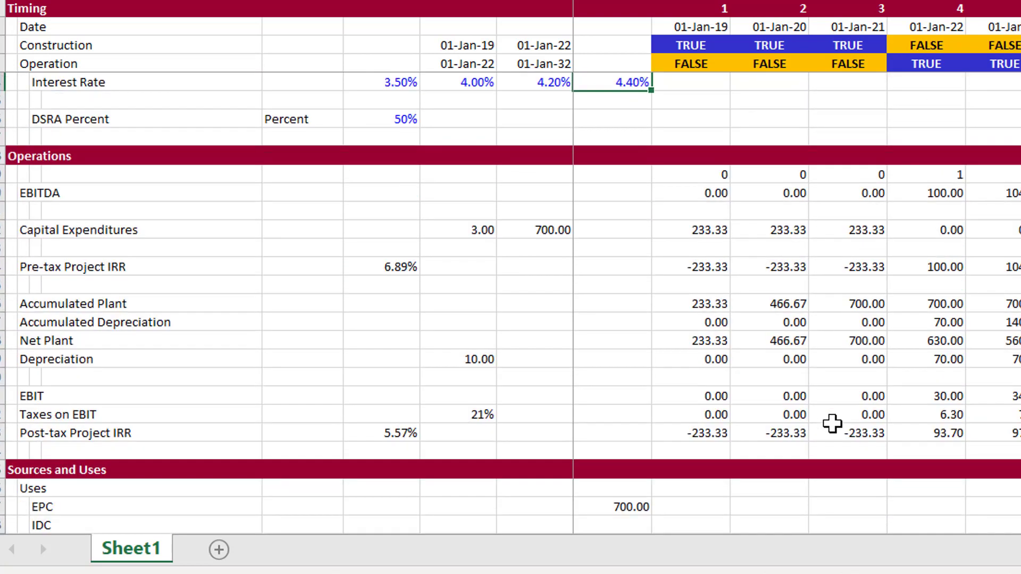
pyautogui.press('pageup')
pyautogui.press('Down')
pyautogui.press('Down')
pyautogui.press('Down')
pyautogui.press('Down')
pyautogui.press('Down')
pyautogui.press('Down')
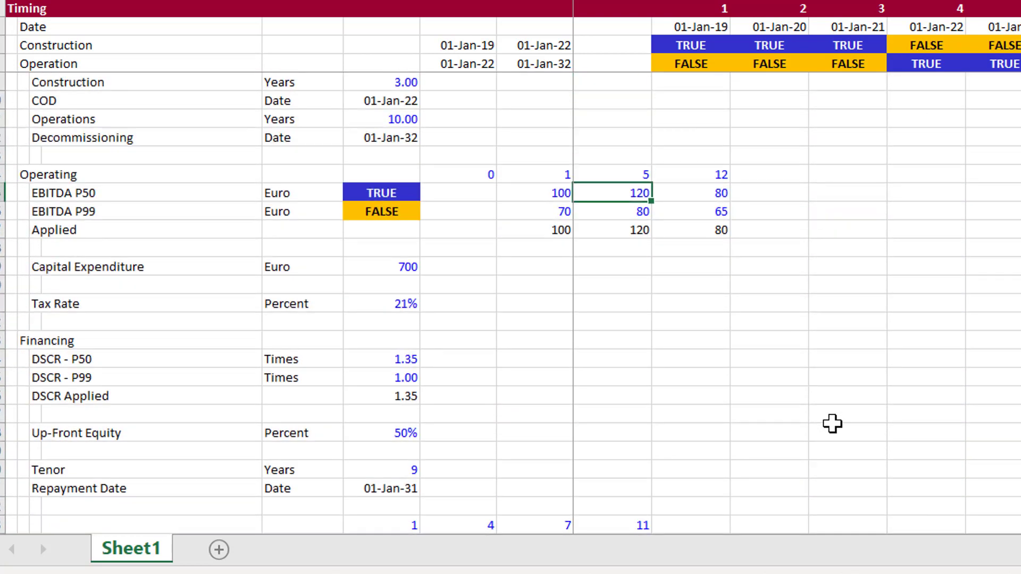
pyautogui.press('Left')
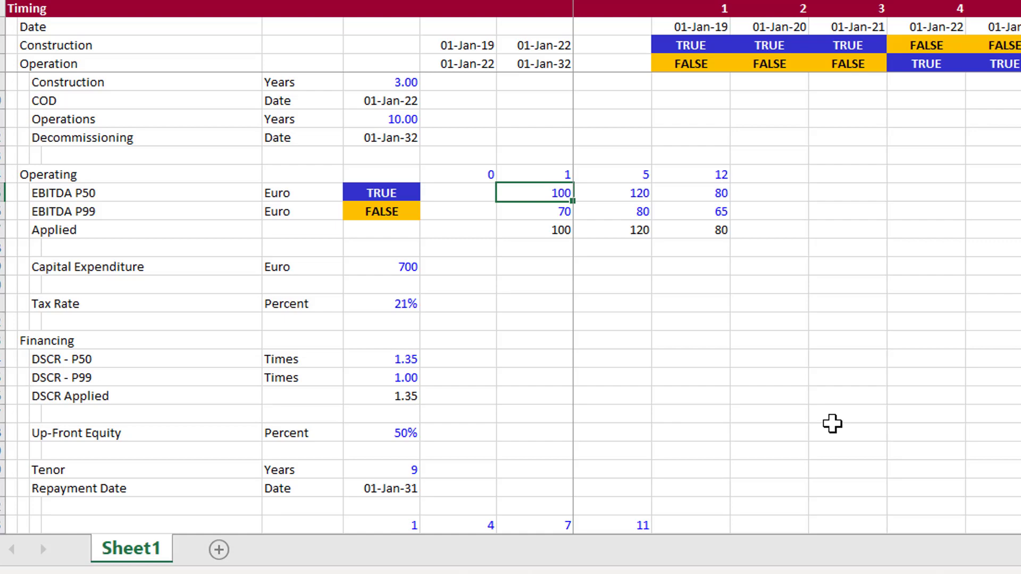
pyautogui.press('Right')
pyautogui.write('125')
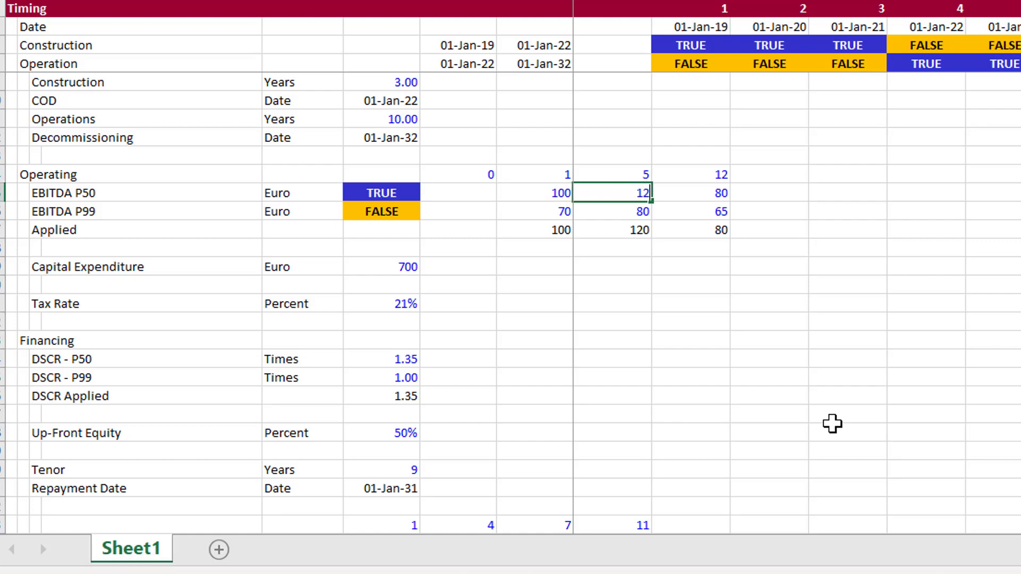
pyautogui.press('Return')
# Set the Capital Expenditure input to 720 Euro
pyautogui.press('Down')
pyautogui.press('Down')
pyautogui.press('Down')
pyautogui.press('Down')
pyautogui.press('Down')
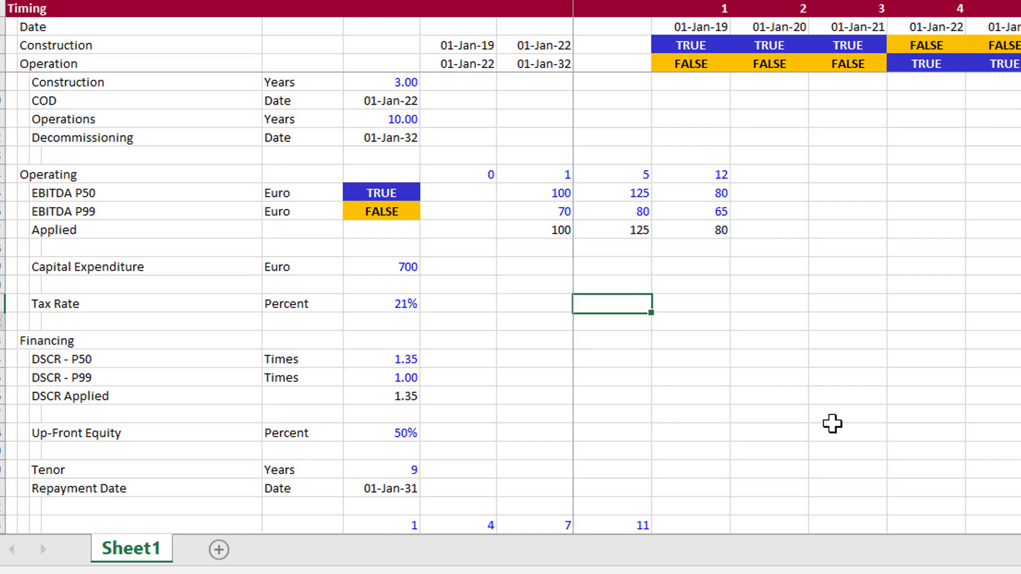
pyautogui.press('Left')
pyautogui.press('Up')
pyautogui.press('Up')
pyautogui.press('Left')
pyautogui.press('Left')
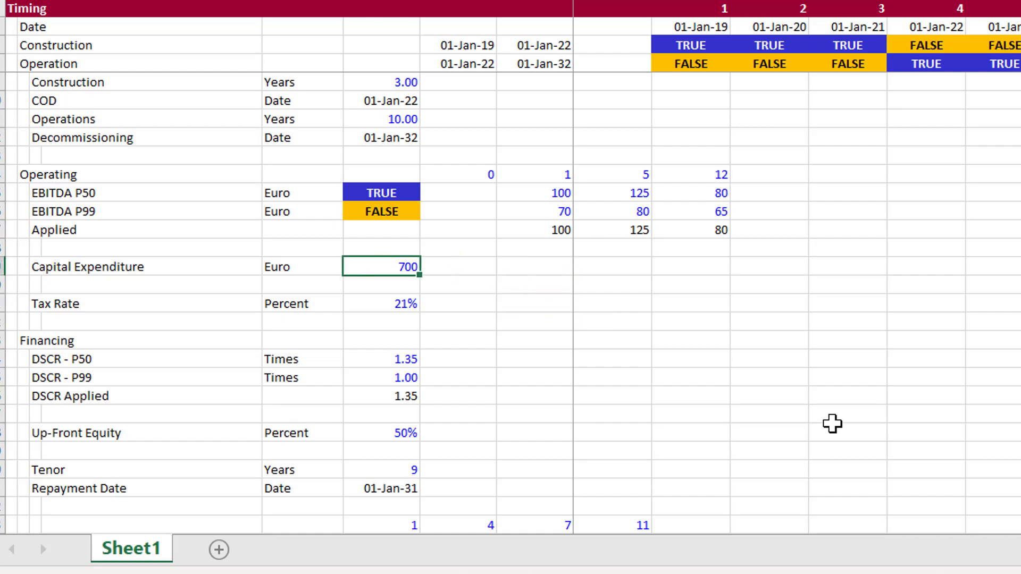
pyautogui.write('6')
pyautogui.press('BackSpace')
pyautogui.write('720')
pyautogui.press('Return')
# Set the interest rate in the column headed 4 to 3.75%
pyautogui.press('Down')
pyautogui.press('Down')
pyautogui.press('Down')
pyautogui.press('Down')
pyautogui.press('Down')
pyautogui.press('Down')
pyautogui.press('Down')
pyautogui.press('Down')
pyautogui.press('Down')
pyautogui.press('Down')
pyautogui.press('Down')
pyautogui.press('Down')
pyautogui.press('Down')
pyautogui.press('Down')
pyautogui.press('Down')
pyautogui.press('Down')
pyautogui.press('Down')
pyautogui.press('Down')
pyautogui.press('Down')
pyautogui.press('Down')
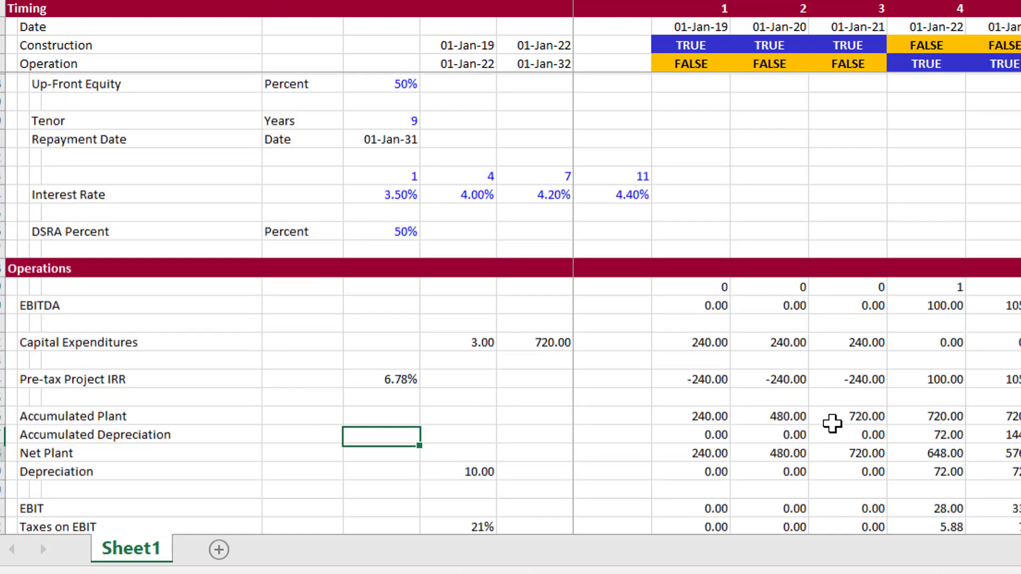
pyautogui.press('Up')
pyautogui.press('Up')
pyautogui.press('Up')
pyautogui.press('Up')
pyautogui.press('Up')
pyautogui.press('Up')
pyautogui.press('Up')
pyautogui.press('Up')
pyautogui.press('Up')
pyautogui.press('Up')
pyautogui.press('Up')
pyautogui.press('Up')
pyautogui.press('Up')
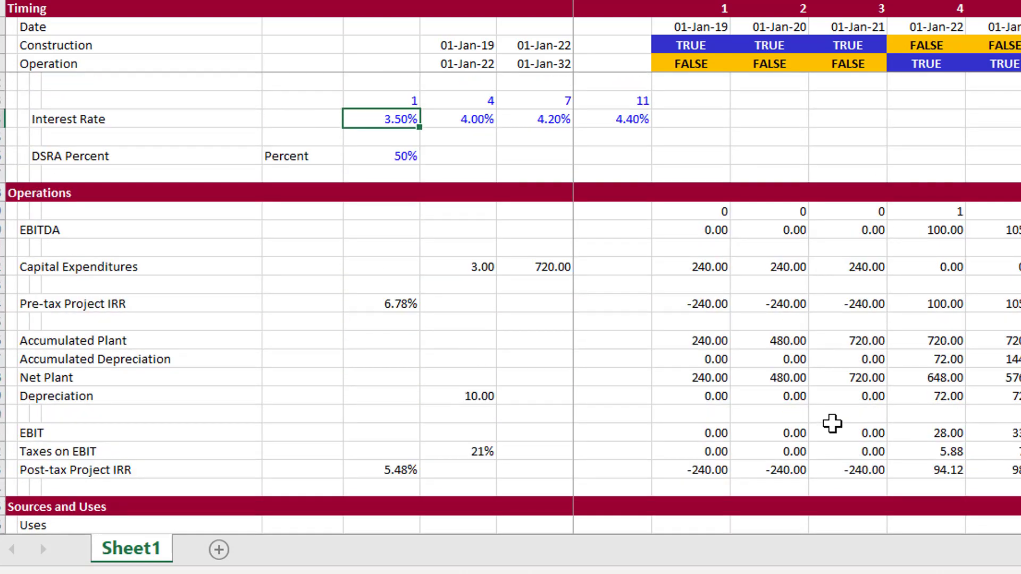
pyautogui.press('Right')
pyautogui.write('3.')
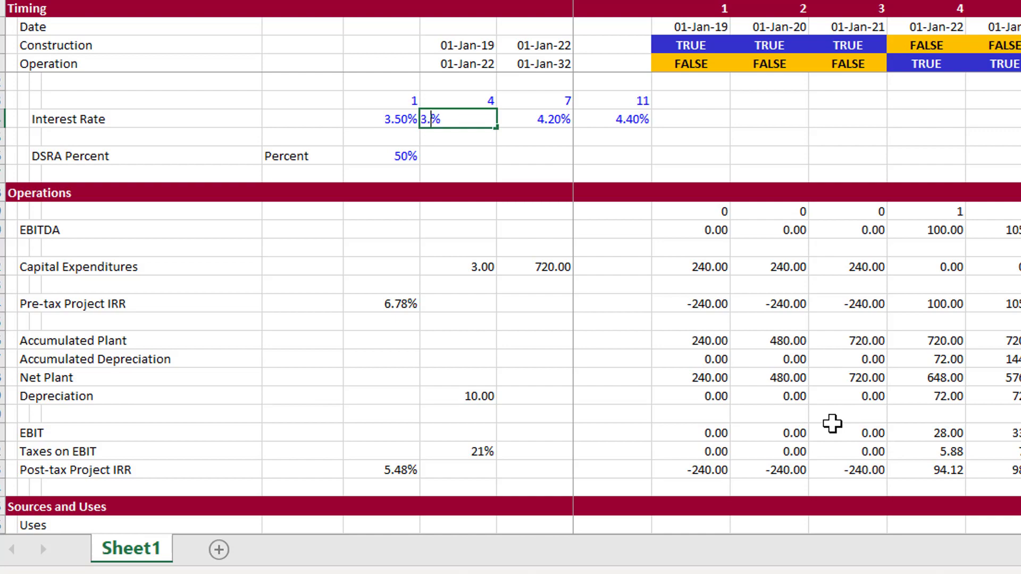
pyautogui.write('75')
pyautogui.press('Return')
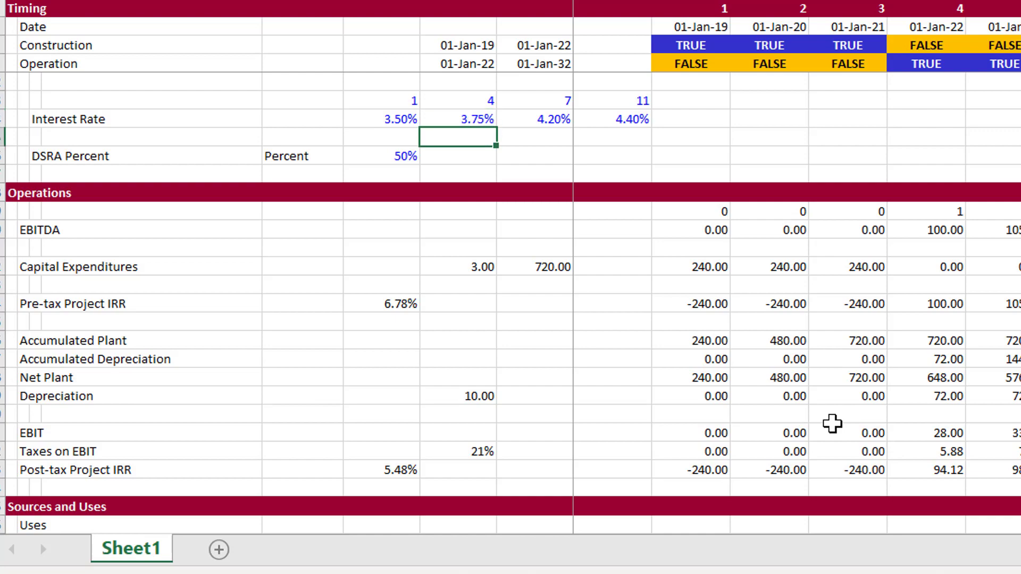
# Format the Difference cell under Circular References as a number with two decimal places
pyautogui.scroll(-20, 832, 424)
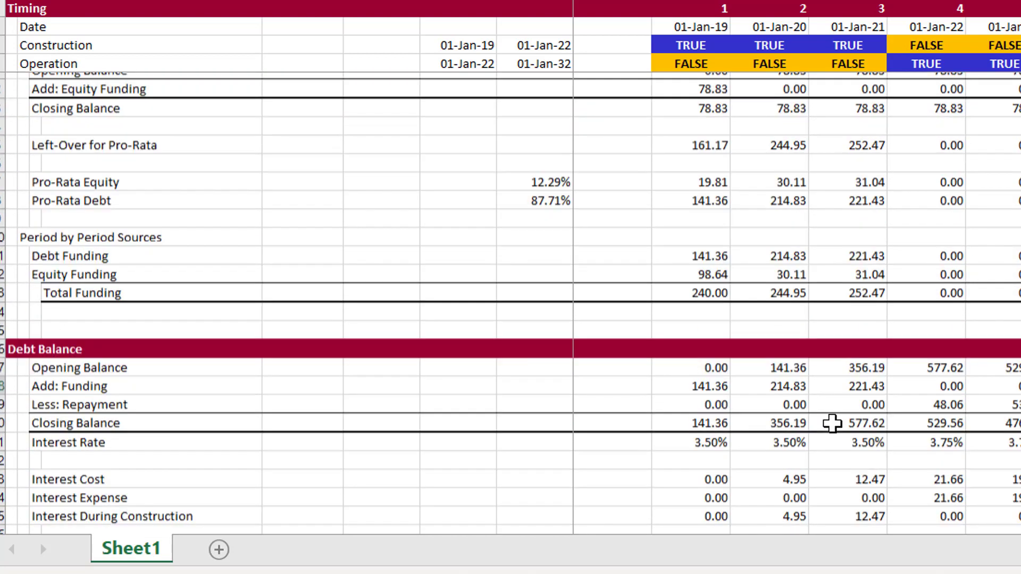
pyautogui.scroll(-15, 832, 424)
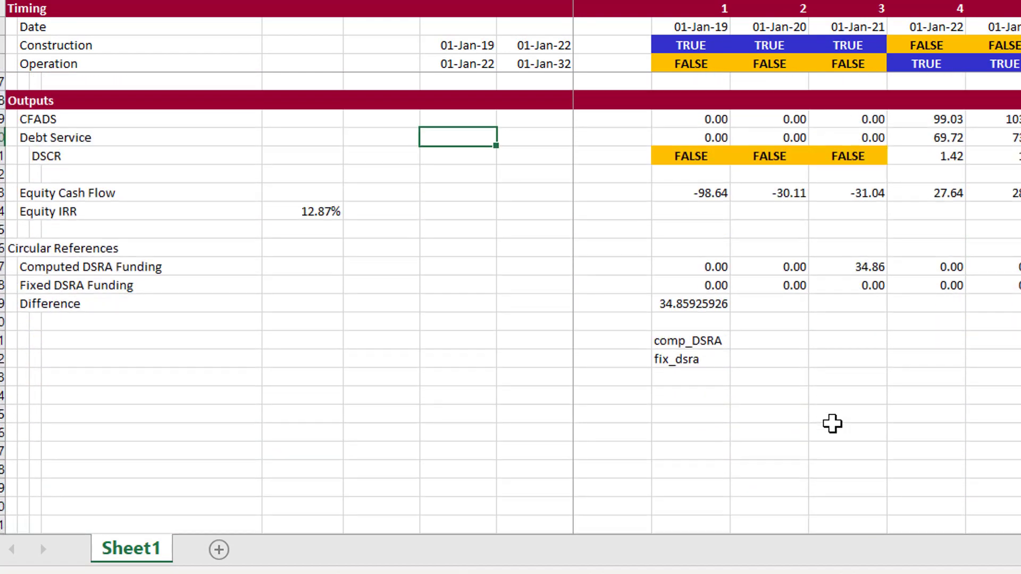
pyautogui.press('Down')
pyautogui.press('Down')
pyautogui.press('Down')
pyautogui.press('Down')
pyautogui.press('Down')
pyautogui.press('Down')
pyautogui.press('Down')
pyautogui.press('Down')
pyautogui.press('Down')
pyautogui.press('Down')
pyautogui.press('Down')
pyautogui.press('Up')
pyautogui.press('Up')
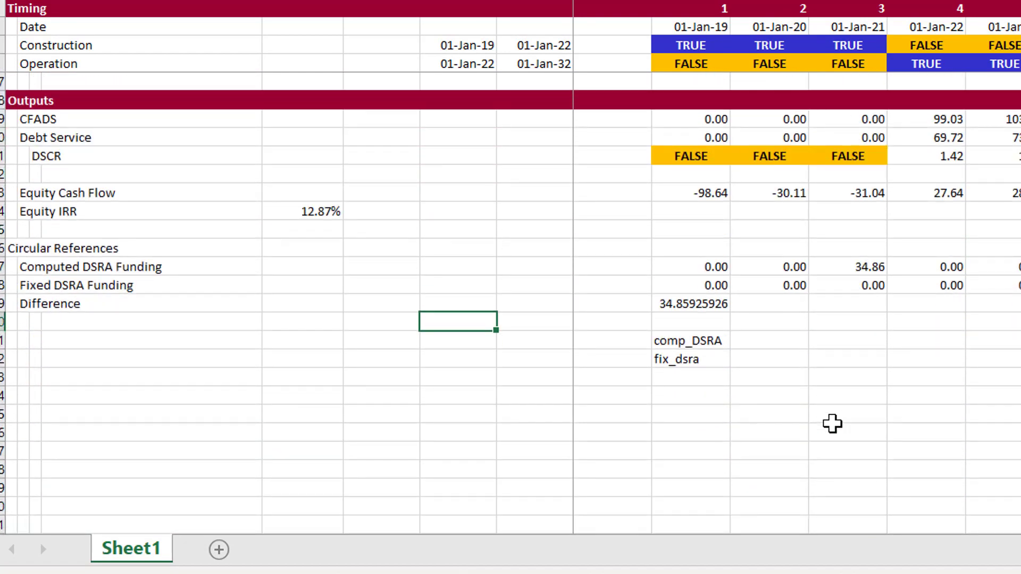
pyautogui.press('Right')
pyautogui.press('Right')
pyautogui.press('Right')
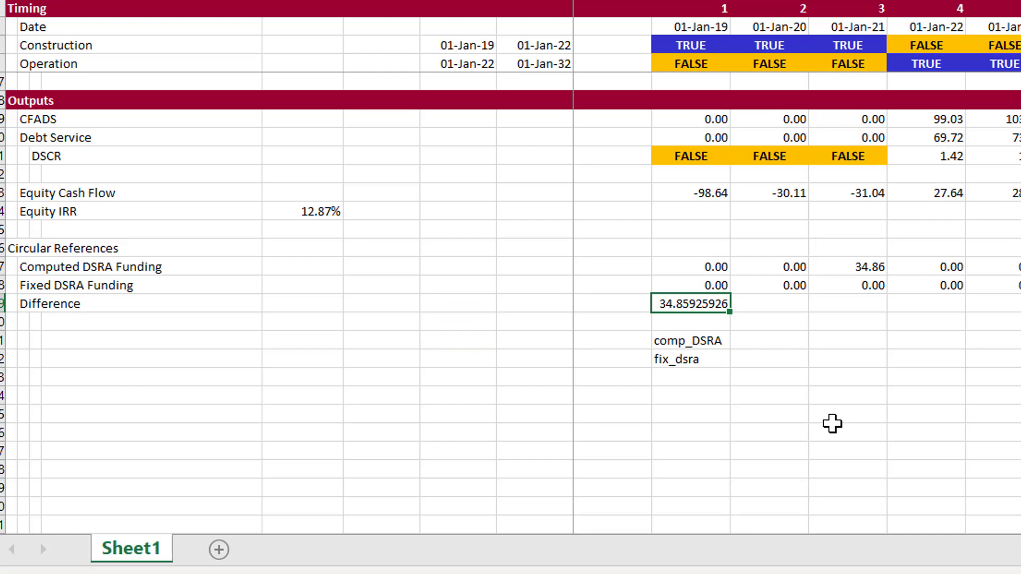
pyautogui.hotkey('ctrl', 'shift', '1')
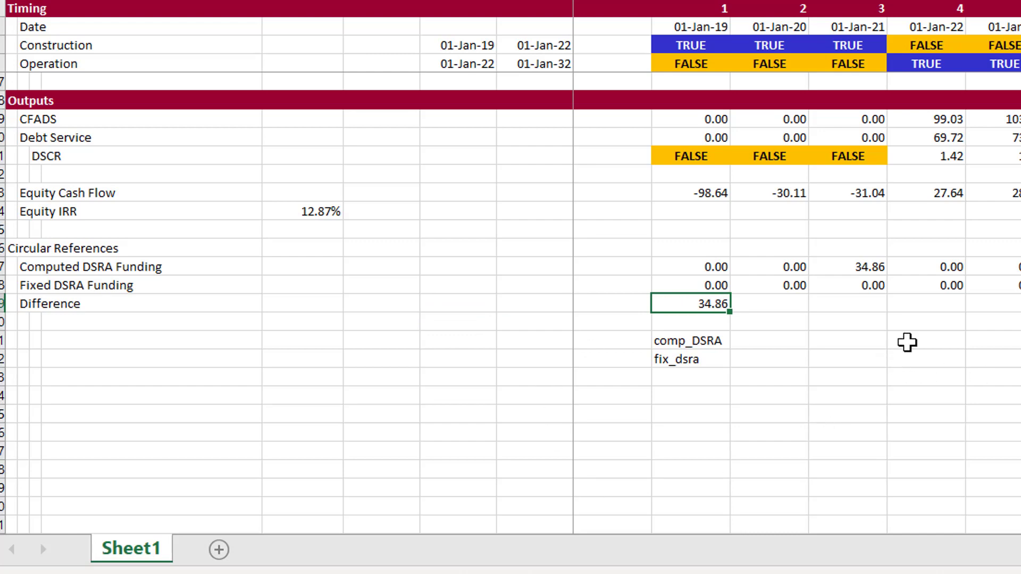
# Draw a form button across columns L and M beside the range-name labels and assign the copy_paste macro to it
pyautogui.press('Right')
pyautogui.click(919, 339)
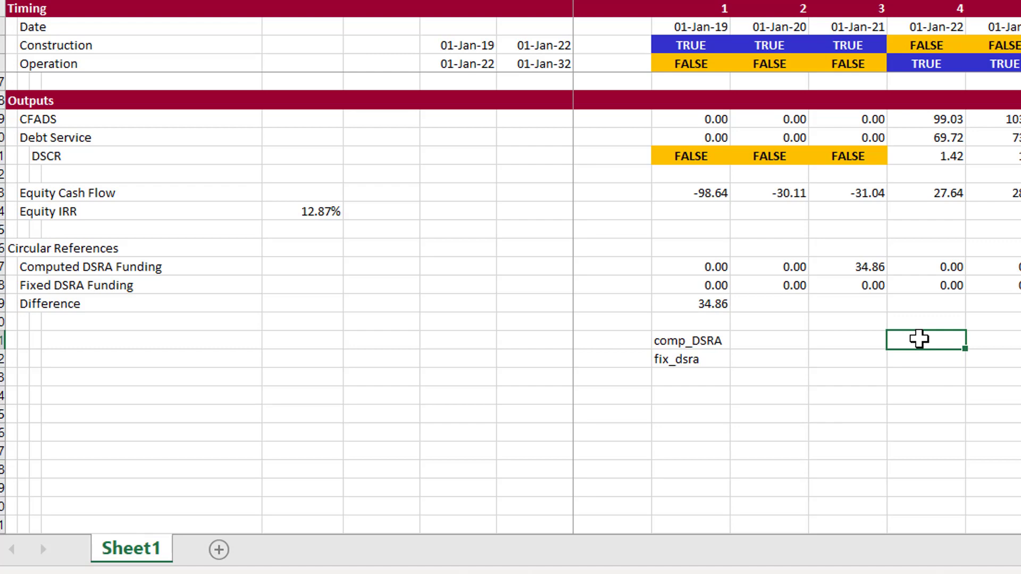
pyautogui.click(579, 0)
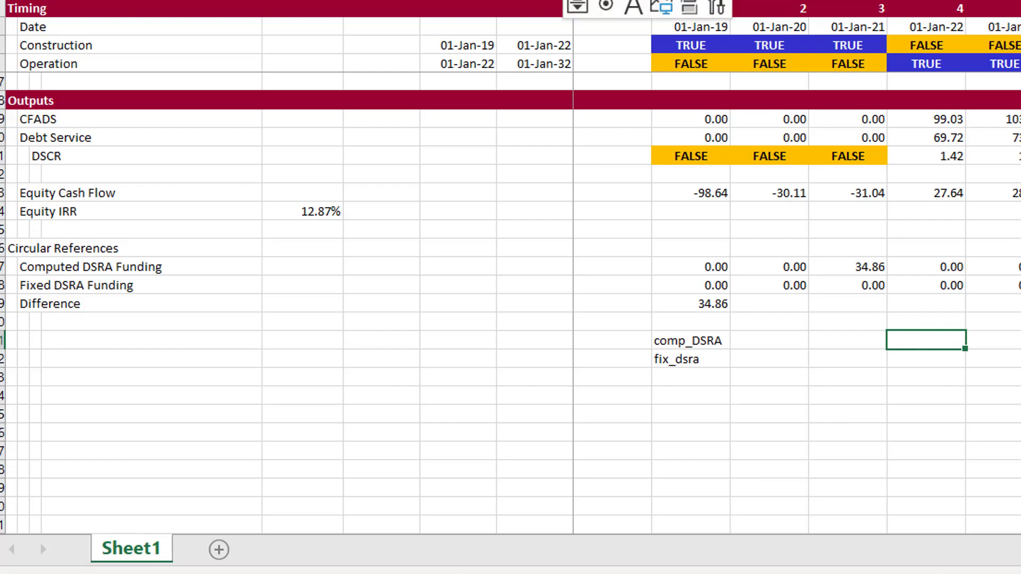
pyautogui.click(577, 0)
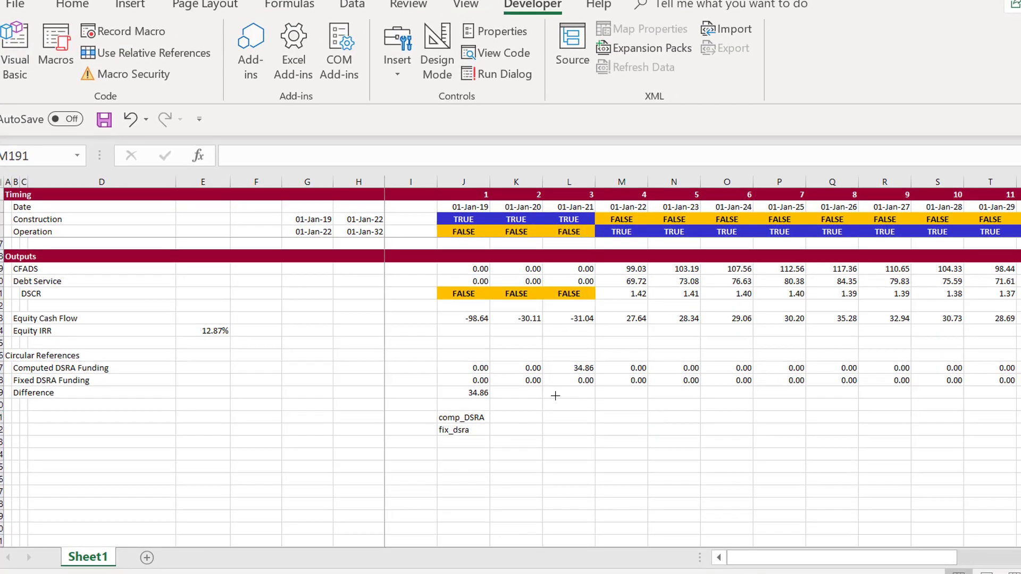
pyautogui.moveTo(555, 395); pyautogui.dragTo(630, 429)
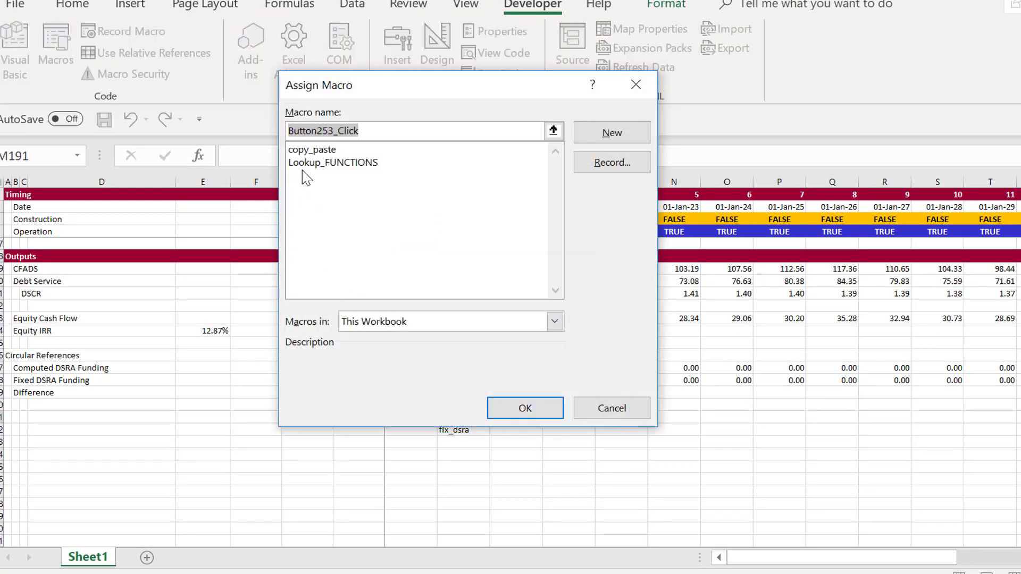
pyautogui.click(310, 150)
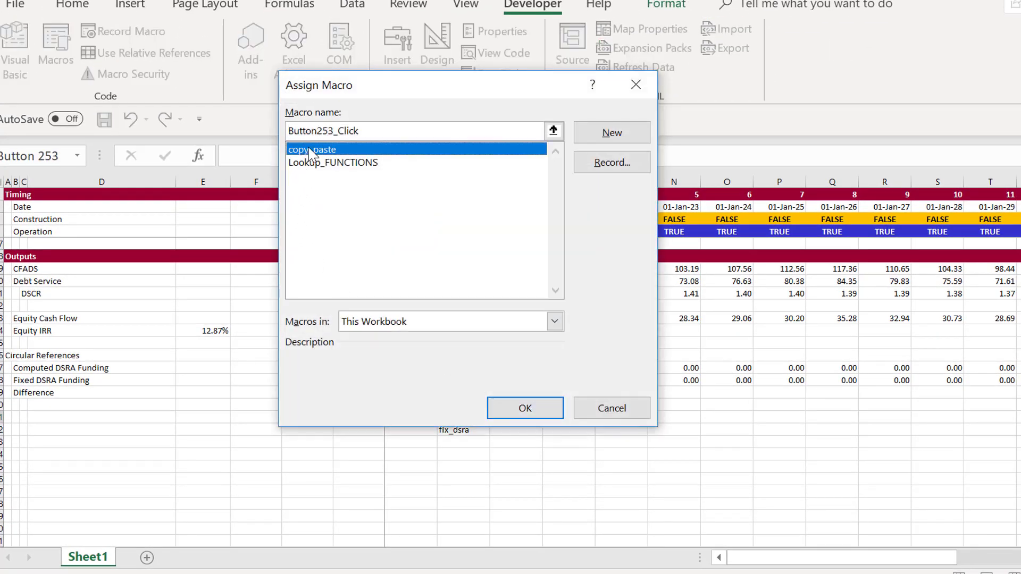
pyautogui.click(524, 408)
pyautogui.click(550, 485)
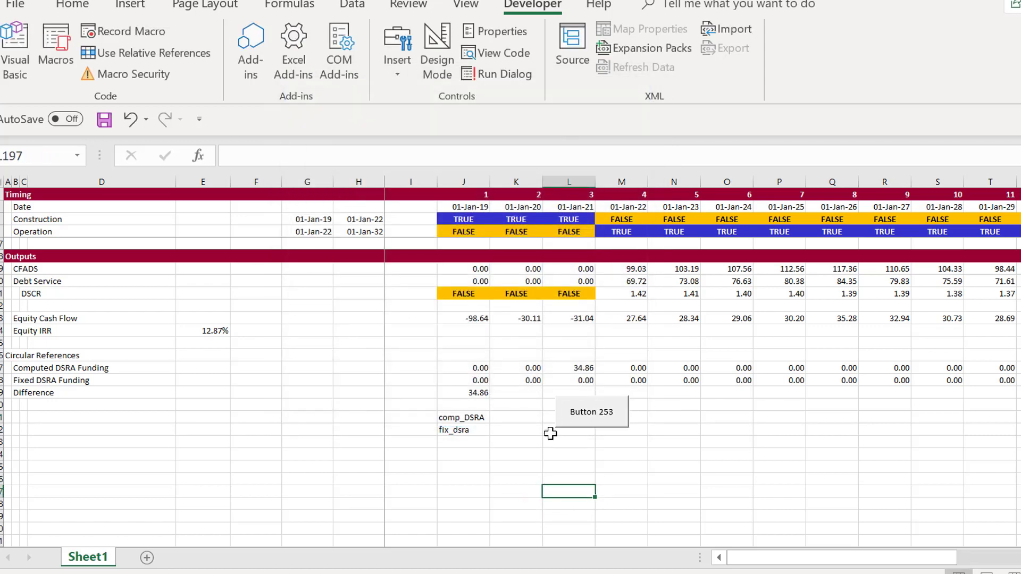
# Run the copy_paste macro from the new button, clear the copy selection, and run it again
pyautogui.click(593, 428)
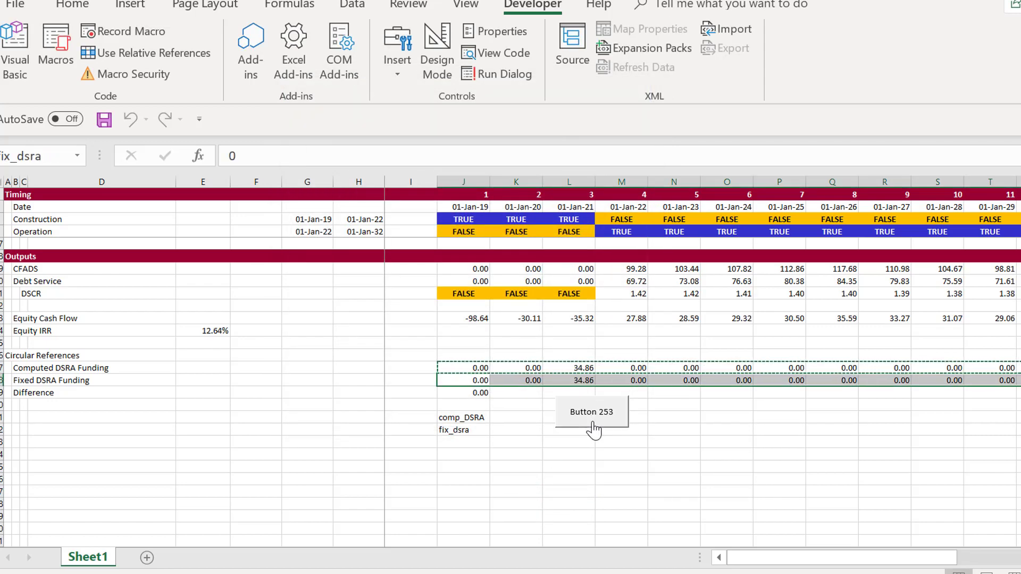
pyautogui.click(528, 469)
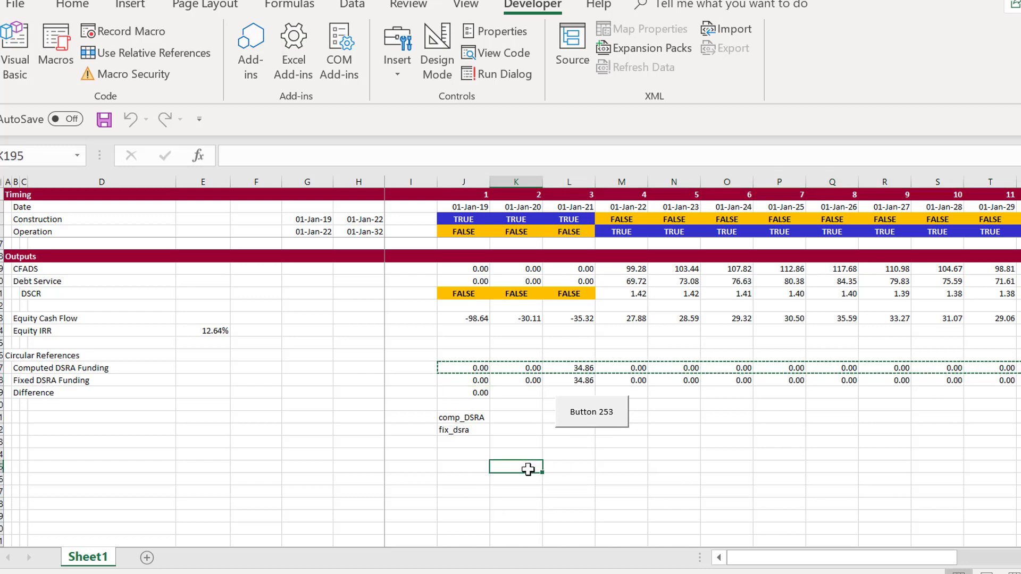
pyautogui.press('Escape')
pyautogui.press('Up')
pyautogui.press('Up')
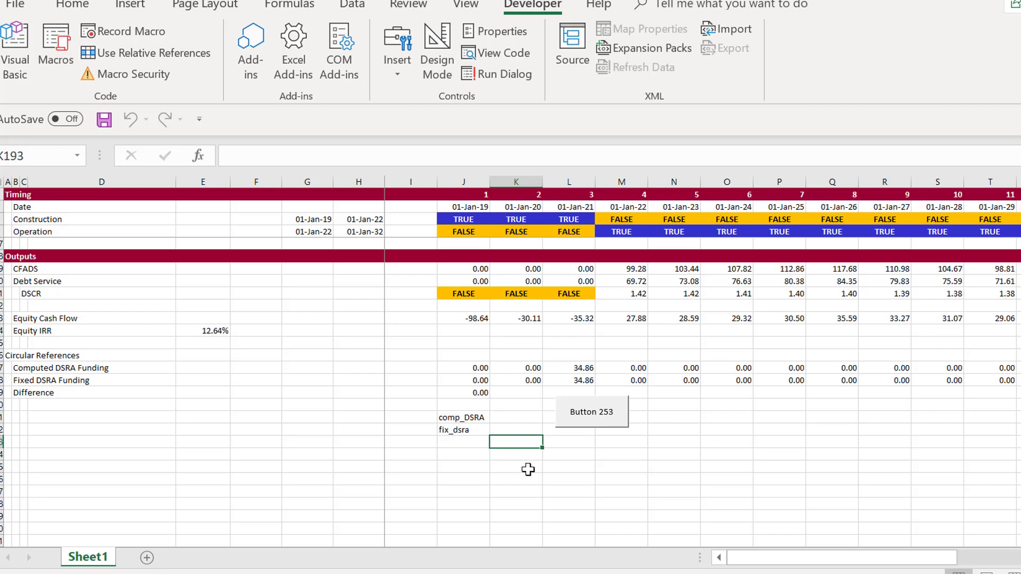
pyautogui.click(581, 423)
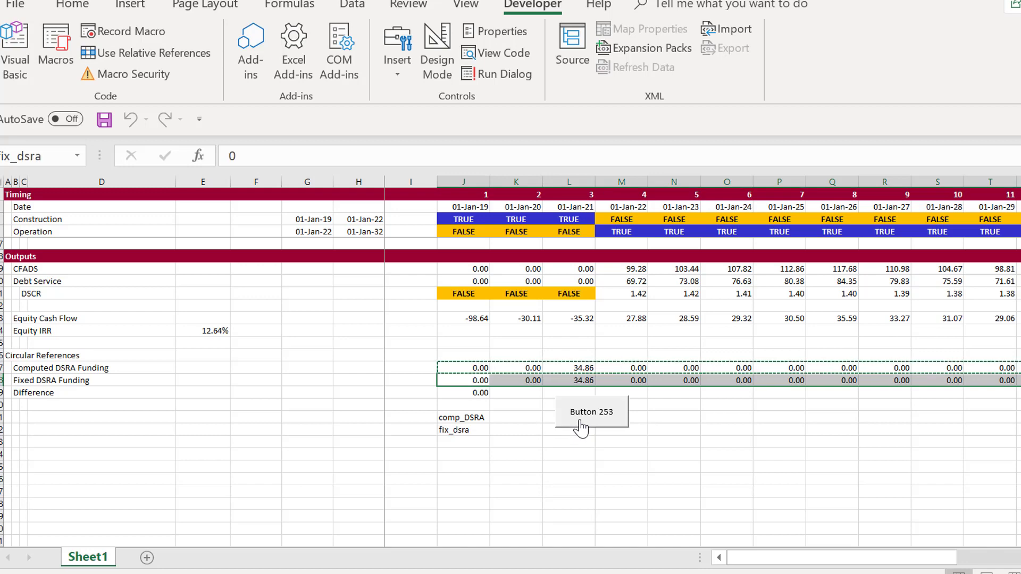
# Open the code of the copy_paste macro assigned to the worksheet button in the Visual Basic editor
pyautogui.rightClick(580, 423)
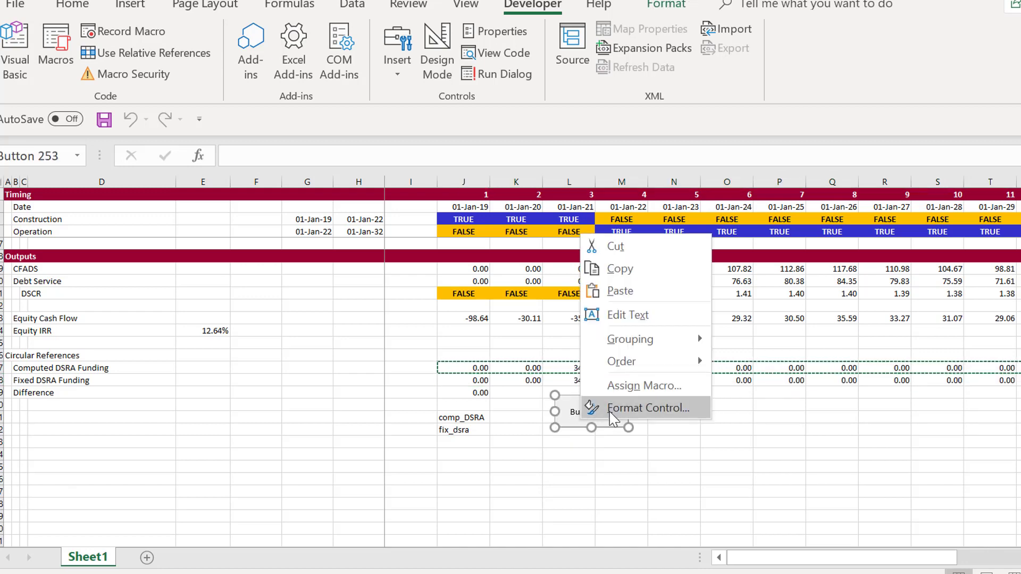
pyautogui.click(621, 386)
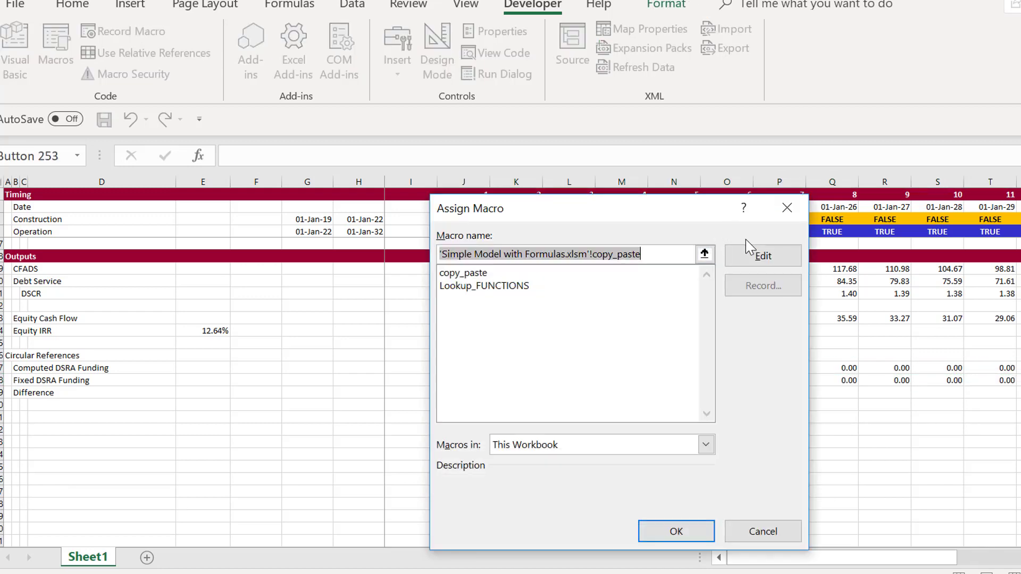
pyautogui.click(761, 256)
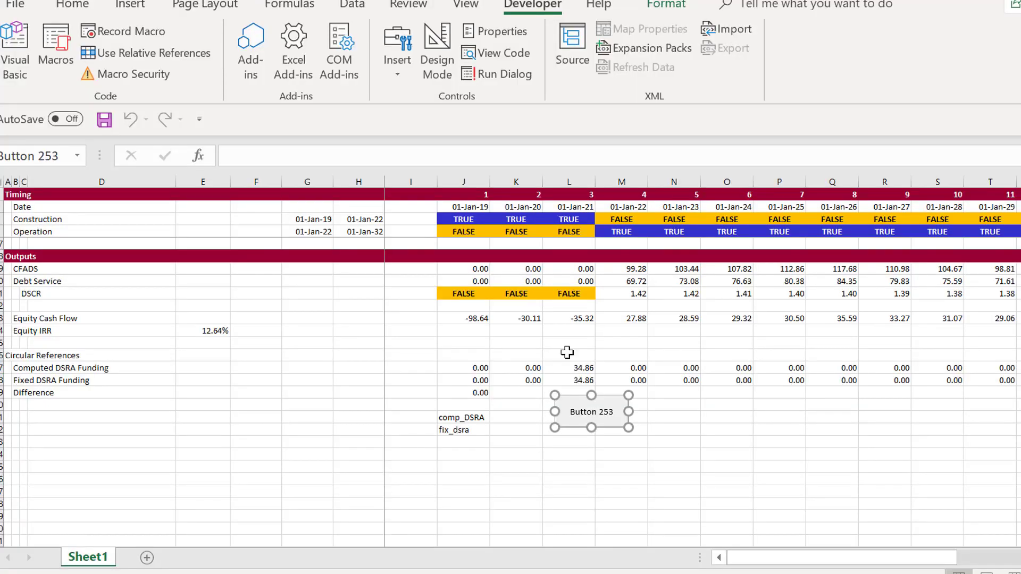
pyautogui.click(532, 573)
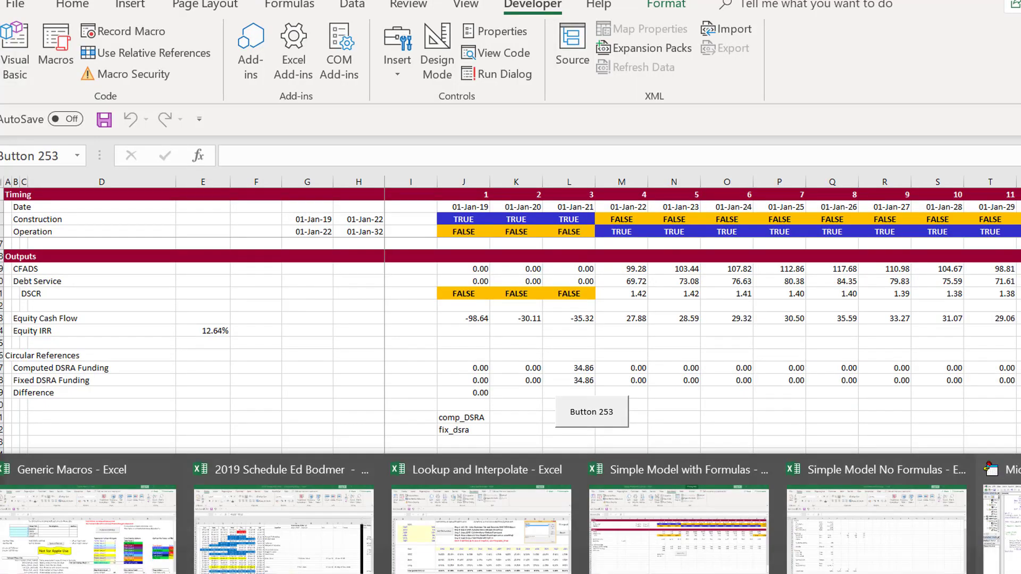
pyautogui.click(1007, 553)
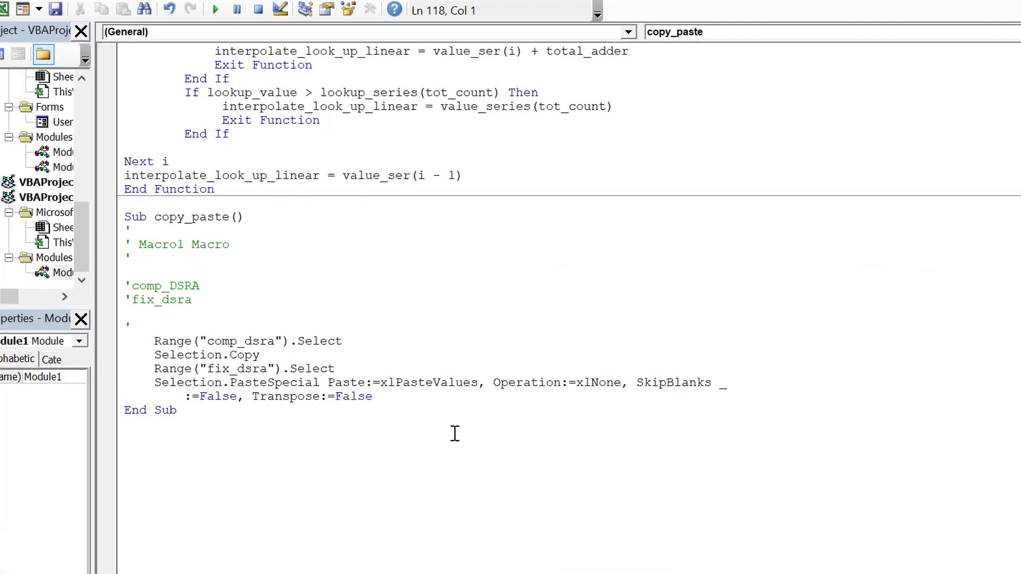
# Add the line Application.CutCopyMode = False just before End Sub in the copy_paste macro
pyautogui.click(430, 416)
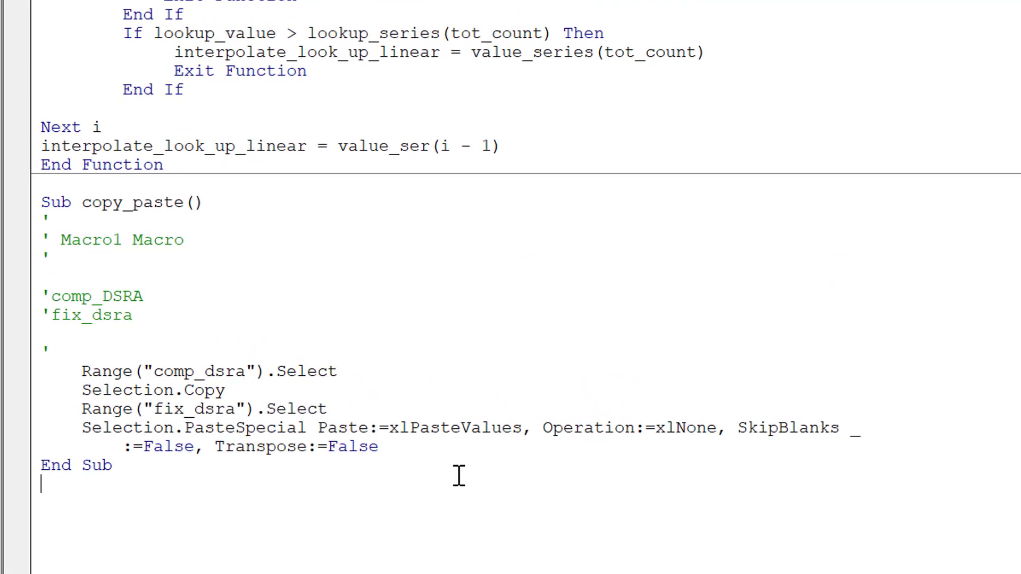
pyautogui.press('Left')
pyautogui.press('Left')
pyautogui.press('Left')
pyautogui.press('Left')
pyautogui.press('Left')
pyautogui.press('Left')
pyautogui.press('Left')
pyautogui.press('Left')
pyautogui.press('Left')
pyautogui.press('Return')
pyautogui.press('Return')
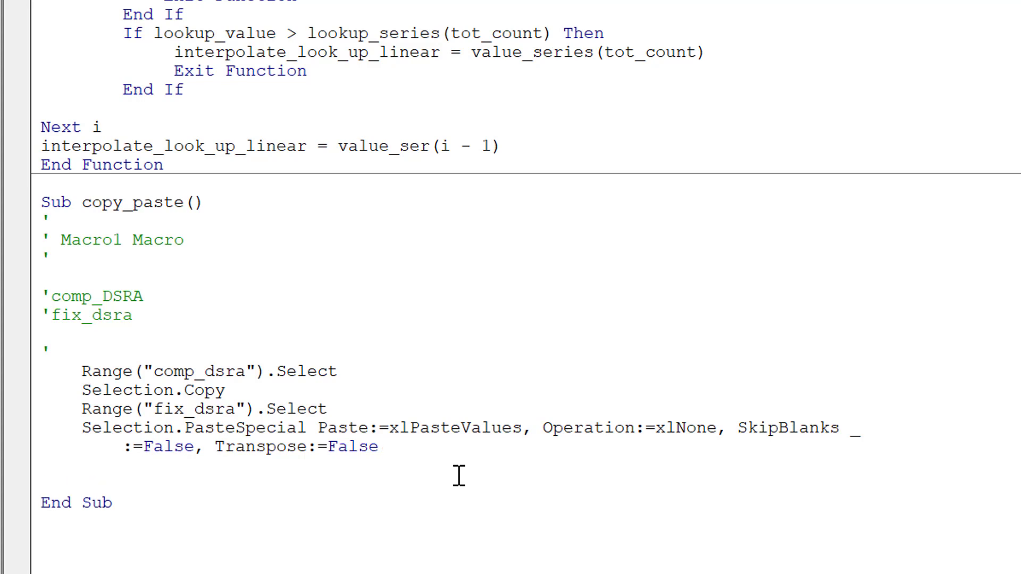
pyautogui.write('application')
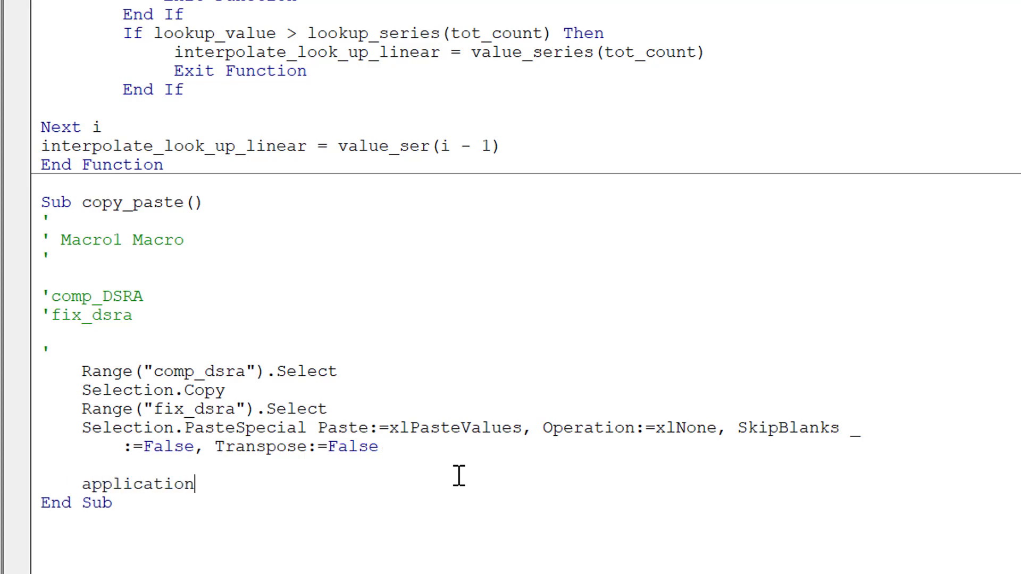
pyautogui.write('.cop')
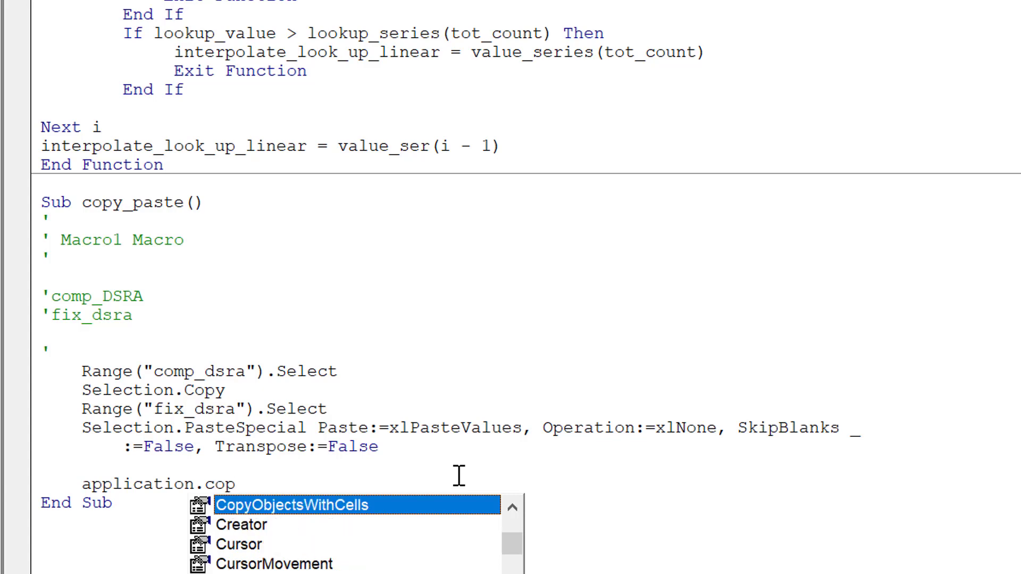
pyautogui.press('BackSpace')
pyautogui.press('BackSpace')
pyautogui.write('utCopyMode')
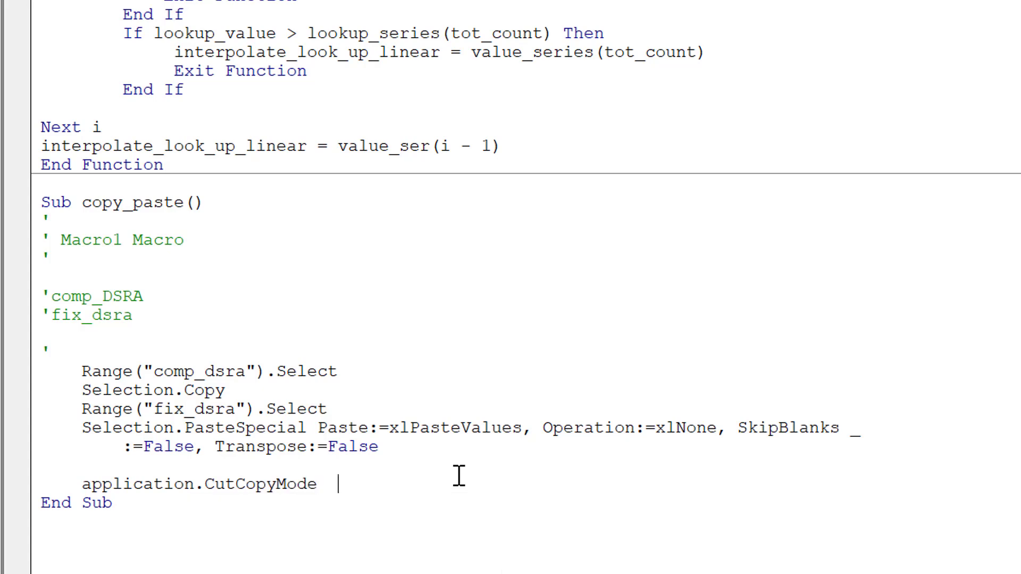
pyautogui.write('  = ')
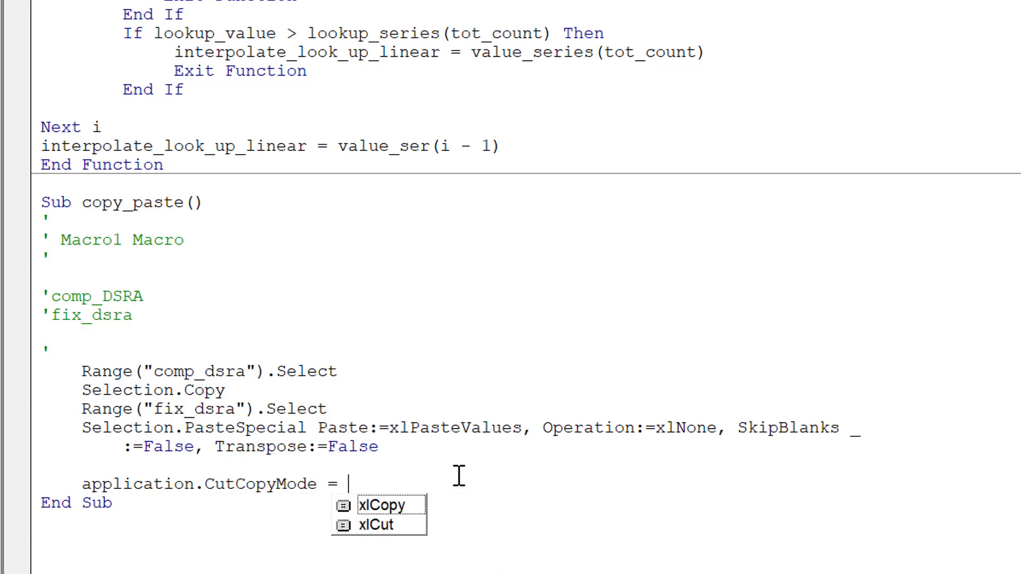
pyautogui.write('false')
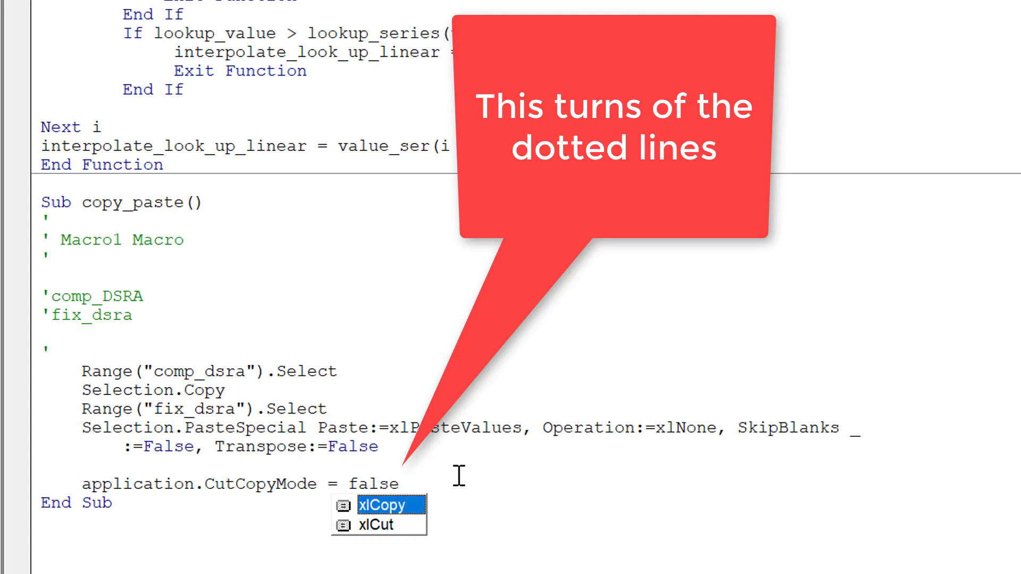
pyautogui.press('Down')
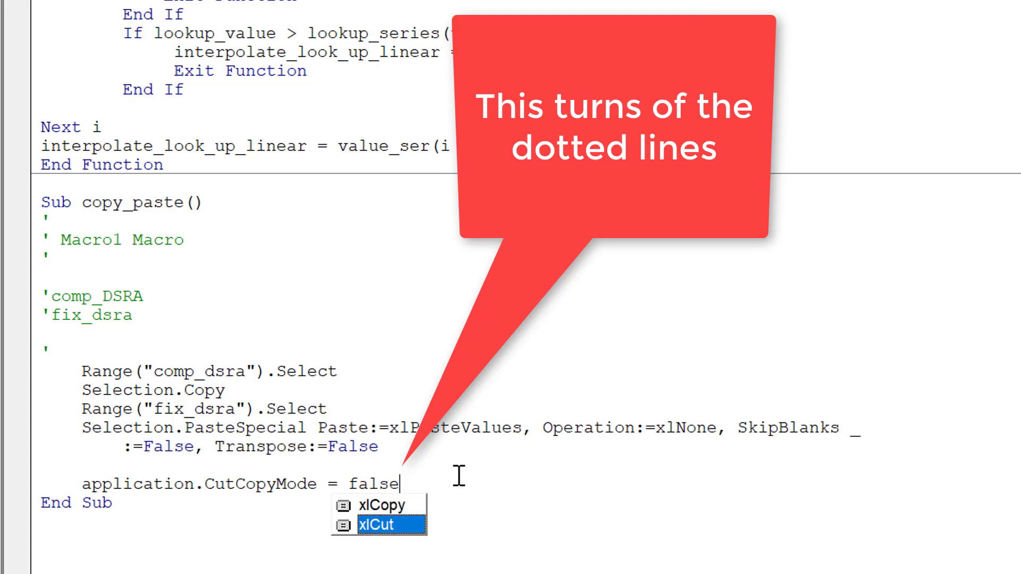
pyautogui.write('`')
pyautogui.press('BackSpace')
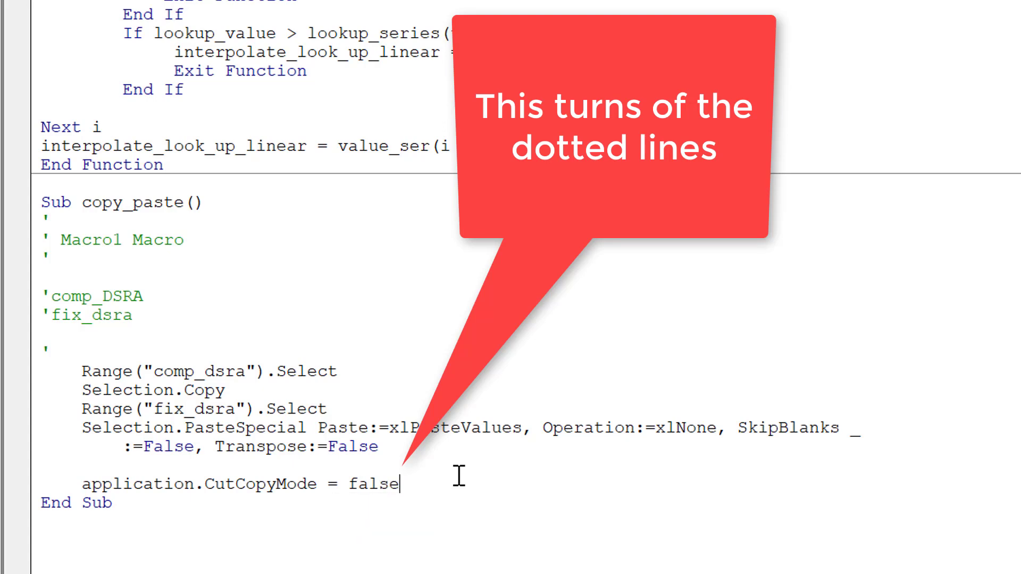
pyautogui.press('Return')
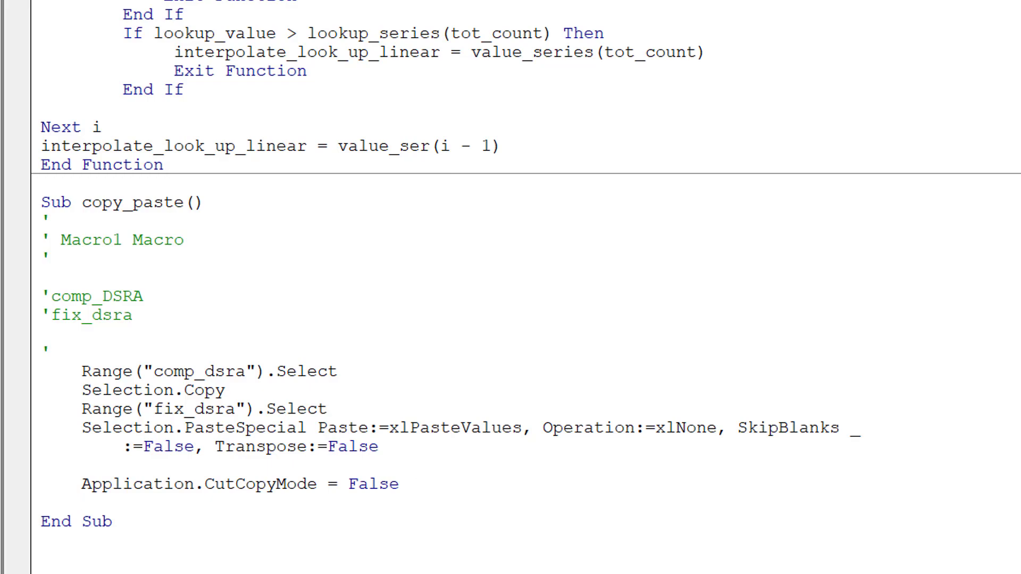
# Switch back to the Excel model and set the Capital Expenditure input to 700
pyautogui.hotkey('alt', 'F11')
pyautogui.click(567, 566)
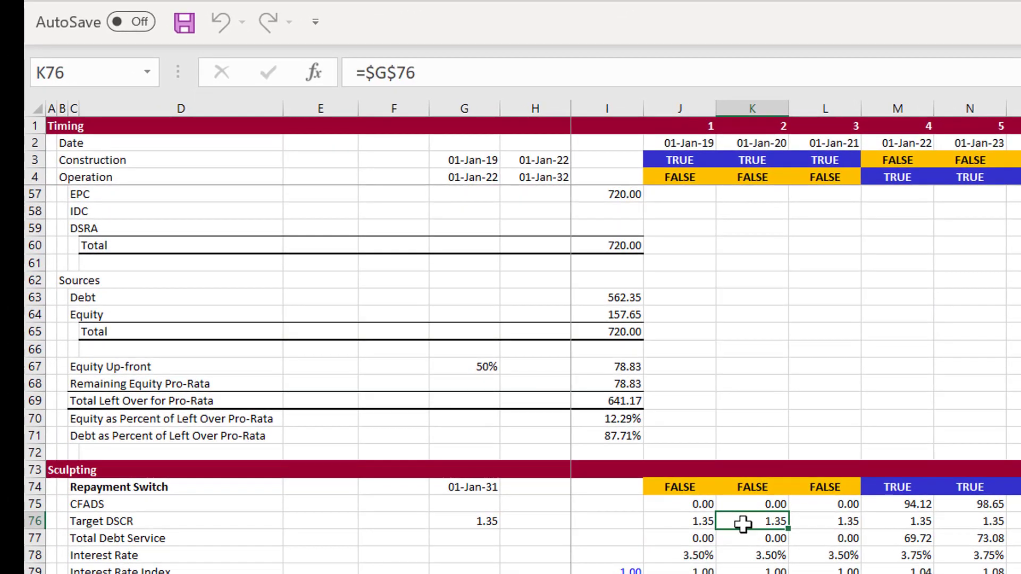
pyautogui.press('pageup')
pyautogui.press('pageup')
pyautogui.press('Left')
pyautogui.press('Left')
pyautogui.press('Left')
pyautogui.press('Left')
pyautogui.press('Left')
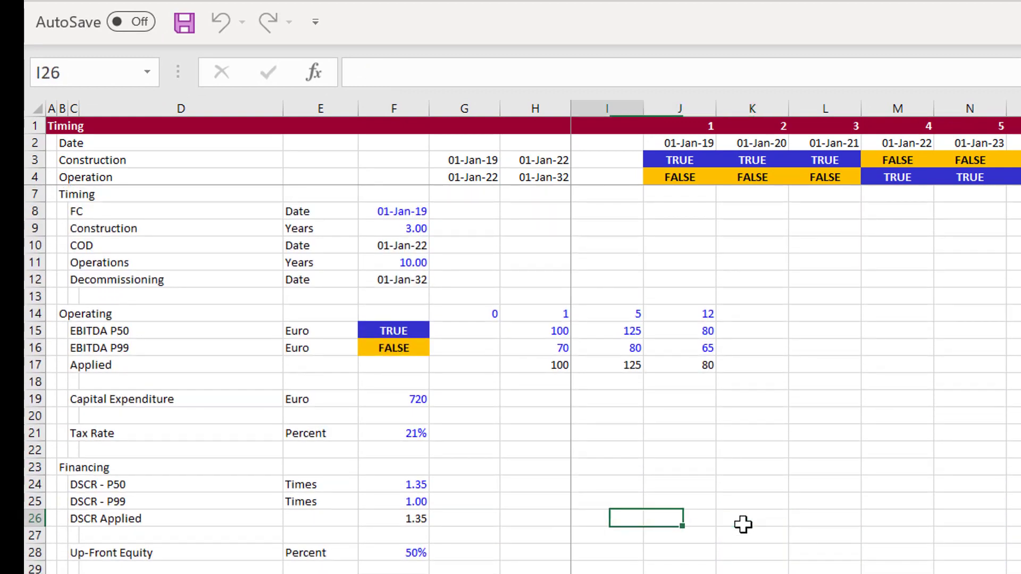
pyautogui.press('Up')
pyautogui.press('Up')
pyautogui.press('Up')
pyautogui.press('Up')
pyautogui.press('Up')
pyautogui.press('Up')
pyautogui.press('Up')
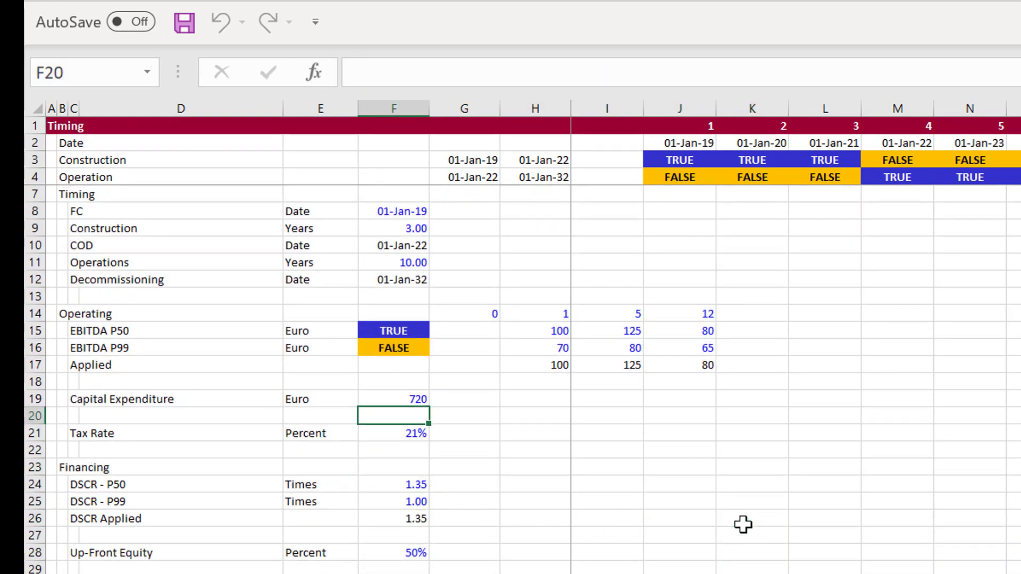
pyautogui.write('700')
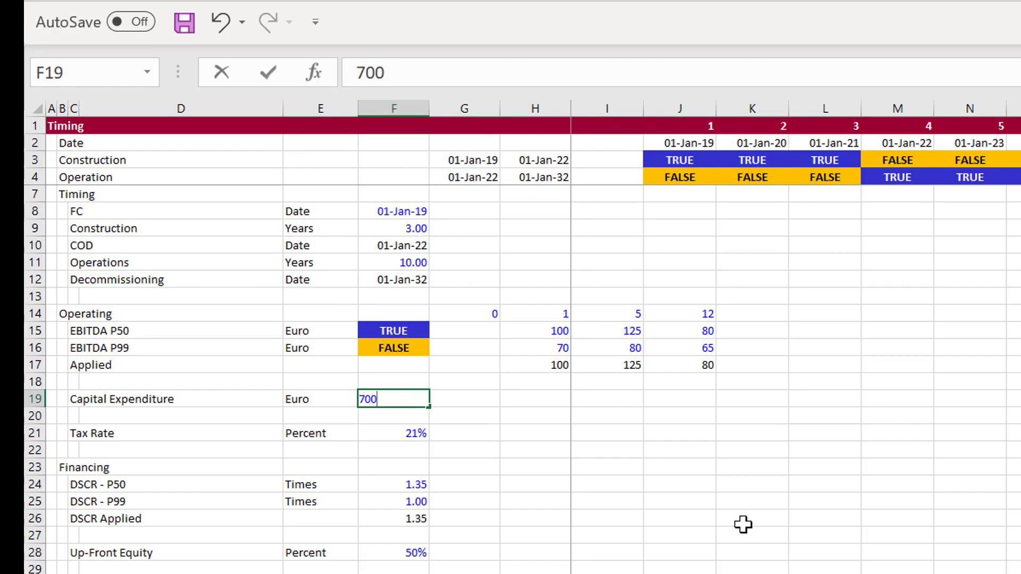
pyautogui.press('Return')
# Run the copy_paste macro from its button to update the Fixed DSRA Funding row under Circular References
pyautogui.press('pagedown')
pyautogui.press('pagedown')
pyautogui.press('pagedown')
pyautogui.press('pagedown')
pyautogui.press('pagedown')
pyautogui.press('pagedown')
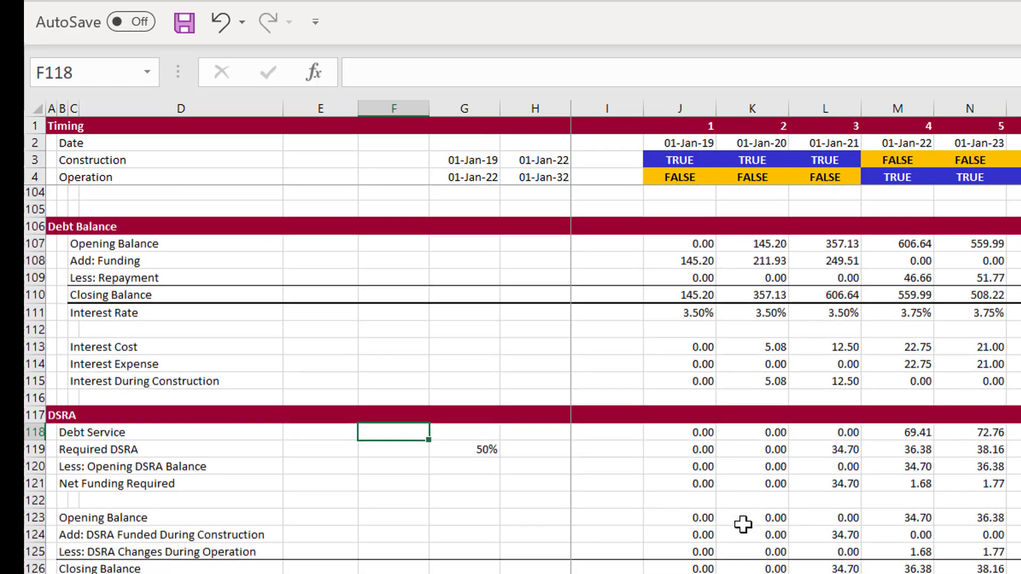
pyautogui.press('pagedown')
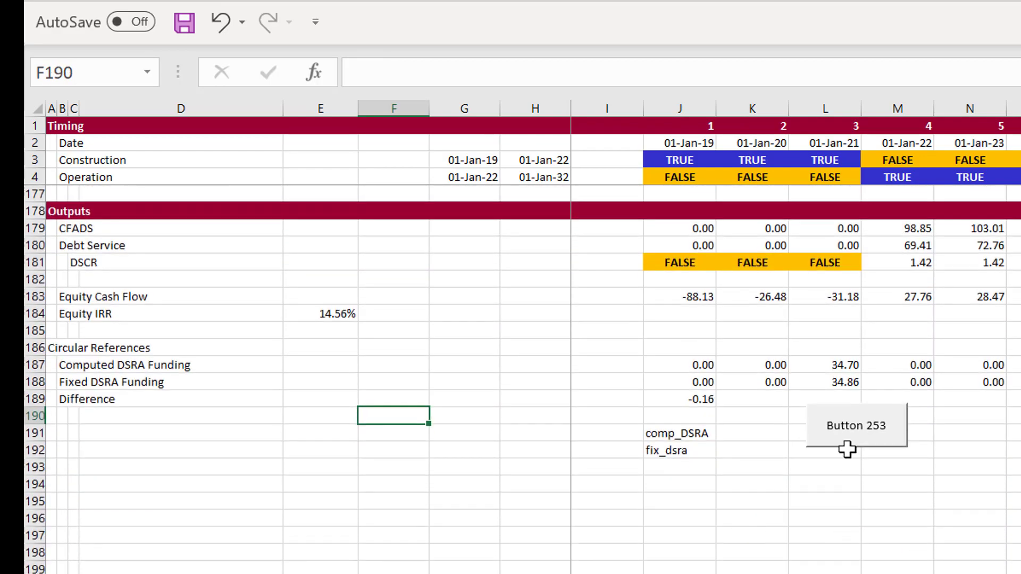
pyautogui.click(853, 426)
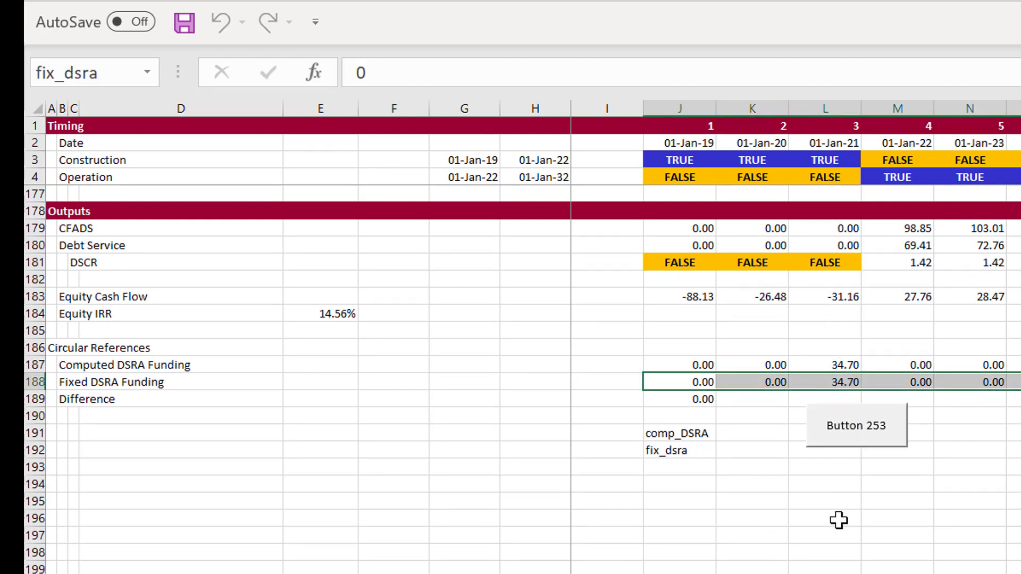
pyautogui.press('Up')
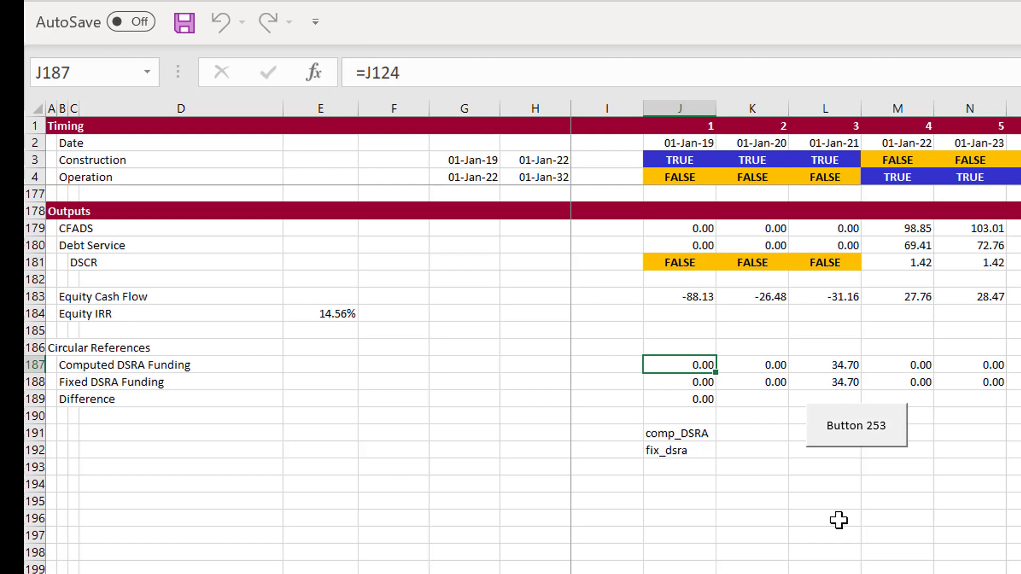
pyautogui.press('Left')
pyautogui.press('Right')
# Enter =SUM(J84:AH84) in the DSRA cell I59 under Uses, totalling the DSRA row of the Funding section
pyautogui.press('pageup')
pyautogui.press('pageup')
pyautogui.press('pageup')
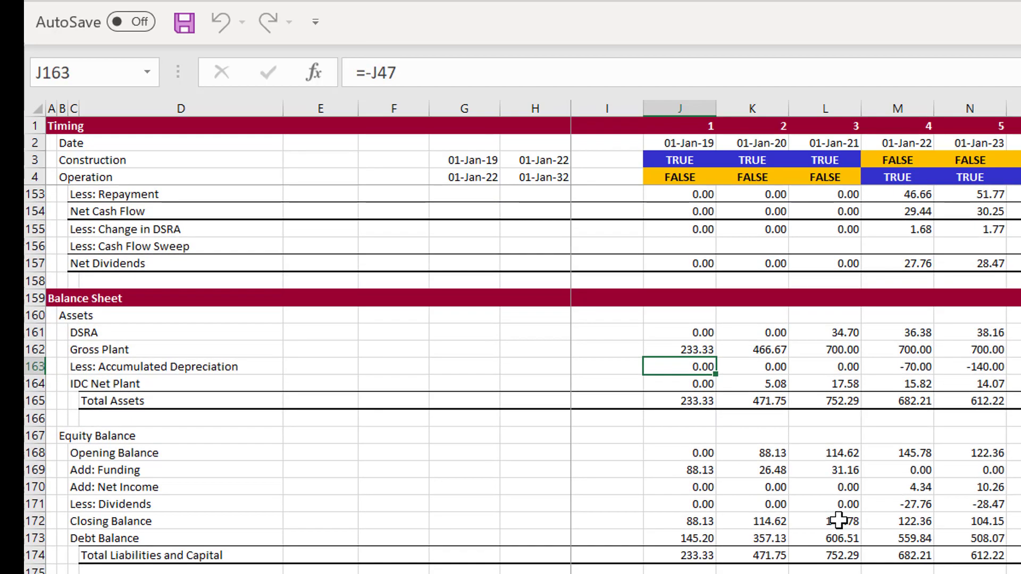
pyautogui.press('pageup')
pyautogui.press('pageup')
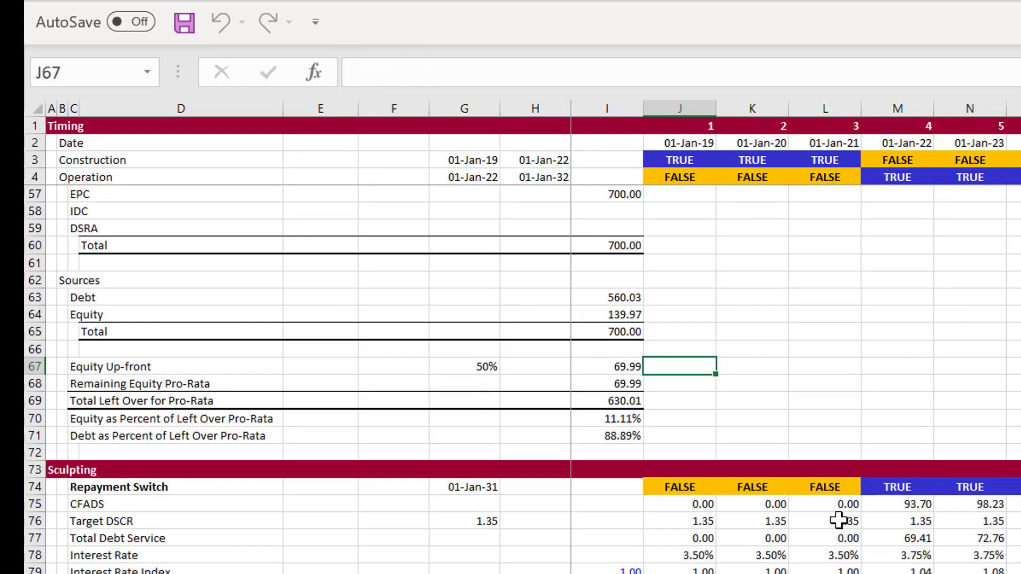
pyautogui.press('pageup')
pyautogui.press('Up')
pyautogui.press('Down')
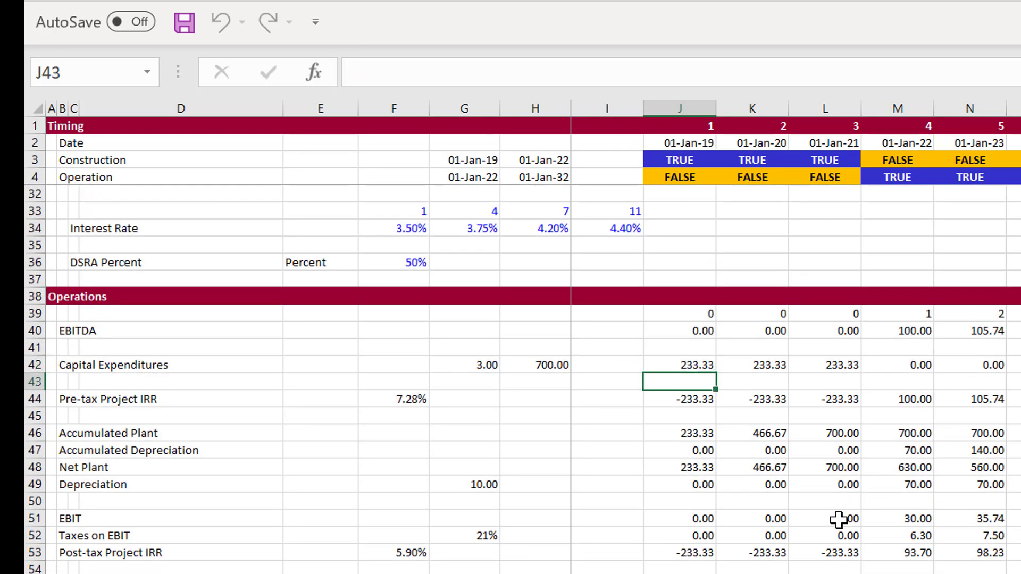
pyautogui.press('pagedown')
pyautogui.press('Up')
pyautogui.press('Up')
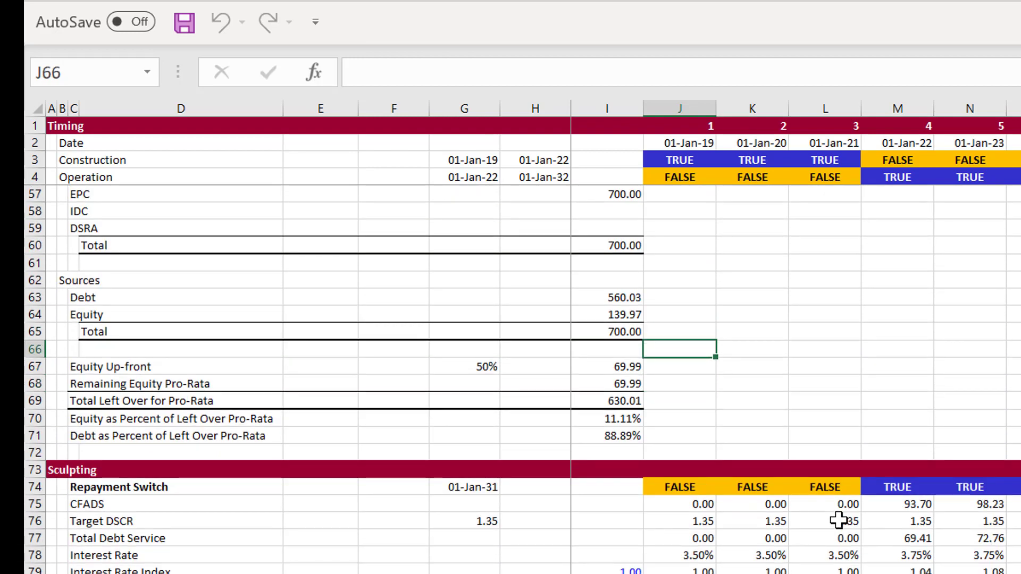
pyautogui.press('Up')
pyautogui.press('Up')
pyautogui.press('Up')
pyautogui.press('Up')
pyautogui.press('Up')
pyautogui.press('Up')
pyautogui.press('Up')
pyautogui.press('Left')
pyautogui.write('=s')
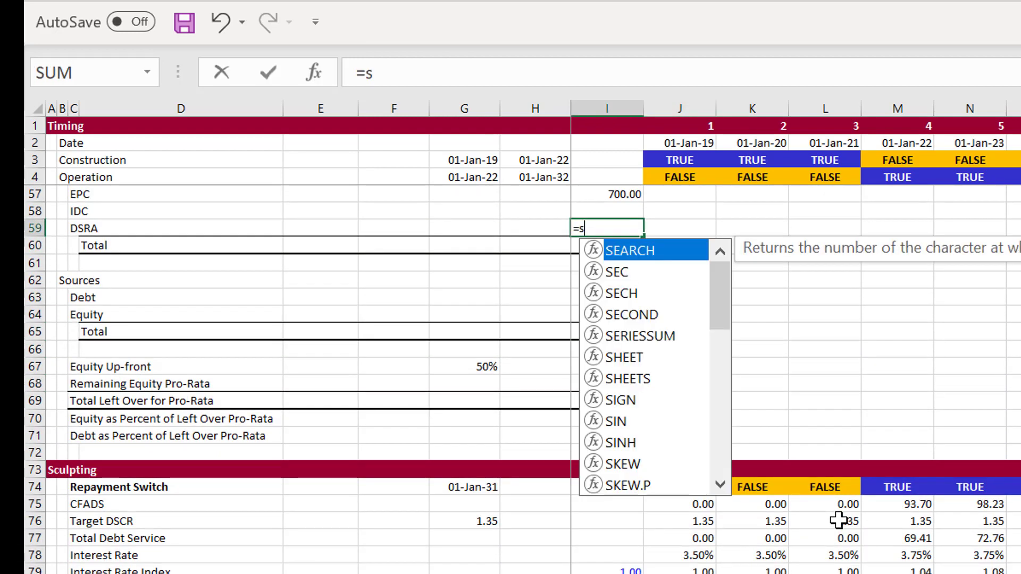
pyautogui.press('BackSpace')
pyautogui.write('sum')
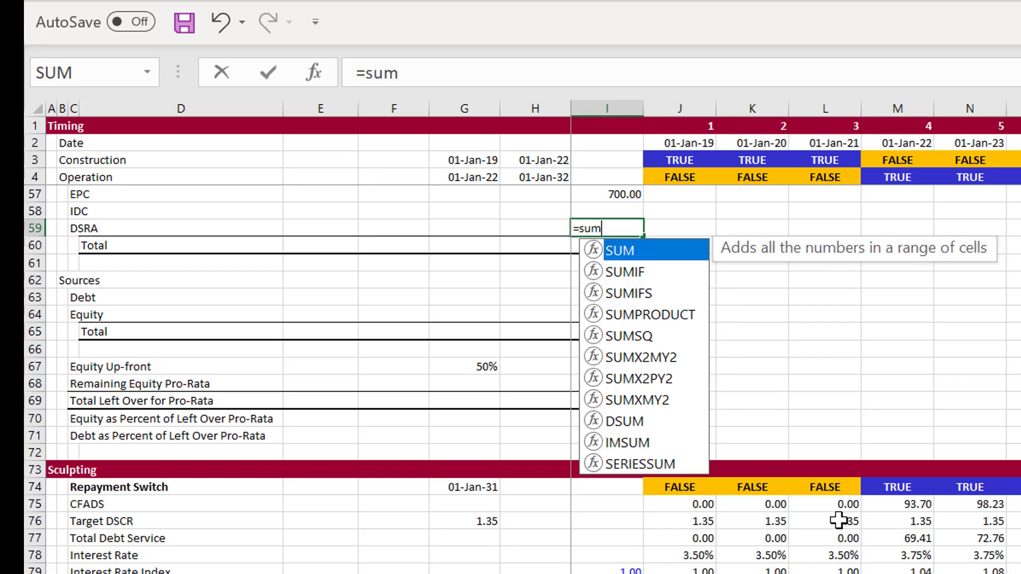
pyautogui.write('(')
pyautogui.press('Down')
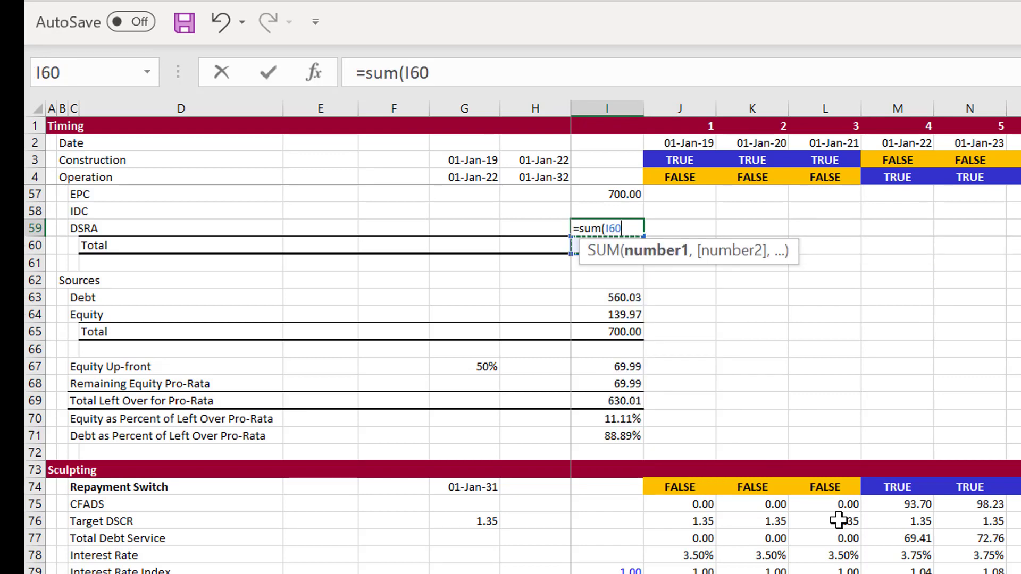
pyautogui.press('Down')
pyautogui.press('Down')
pyautogui.press('Down')
pyautogui.press('Down')
pyautogui.press('Down')
pyautogui.press('Down')
pyautogui.press('Down')
pyautogui.press('Down')
pyautogui.press('Down')
pyautogui.press('Down')
pyautogui.press('Down')
pyautogui.press('Down')
pyautogui.press('Down')
pyautogui.press('Down')
pyautogui.press('Down')
pyautogui.press('Down')
pyautogui.press('Down')
pyautogui.press('Down')
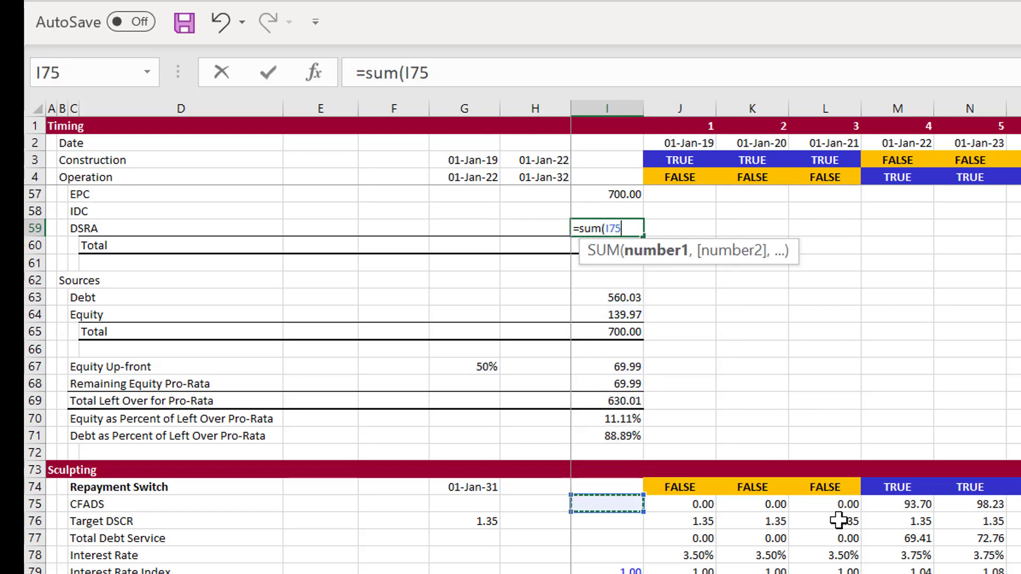
pyautogui.press('Down')
pyautogui.press('Down')
pyautogui.press('Down')
pyautogui.press('Down')
pyautogui.press('Down')
pyautogui.press('Down')
pyautogui.press('Down')
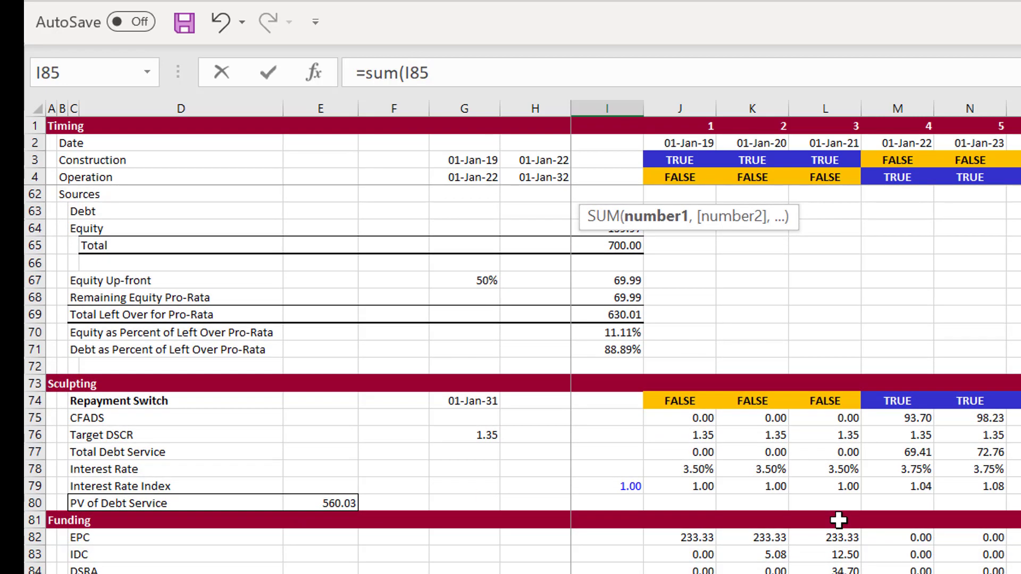
pyautogui.press('Up')
pyautogui.press('Right')
pyautogui.hotkey('ctrl', 'shift', 'Right')
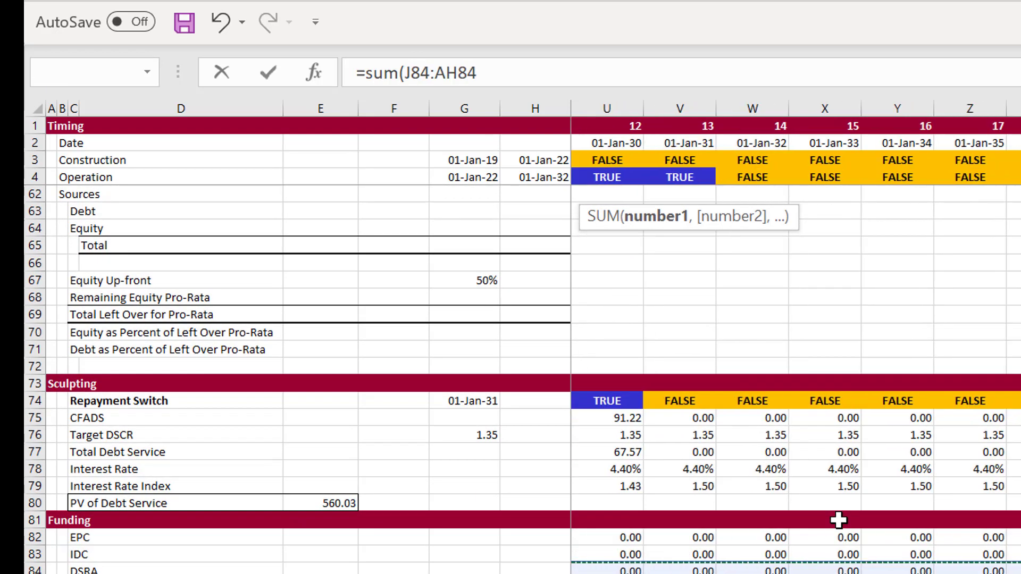
pyautogui.press('Return')
pyautogui.press('Up')
pyautogui.press('Up')
pyautogui.press('Up')
pyautogui.press('Up')
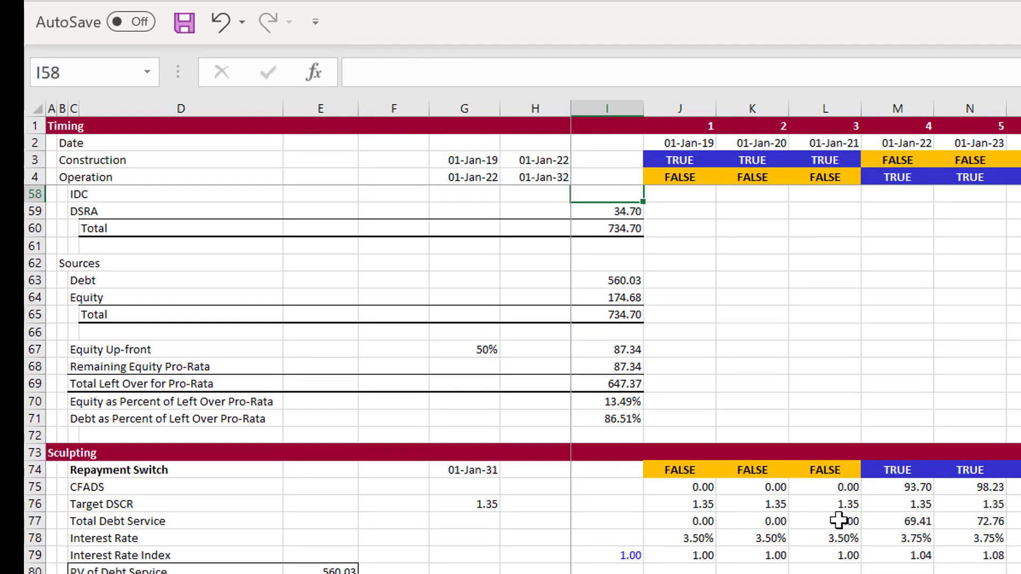
pyautogui.press('Down')
pyautogui.press('Down')
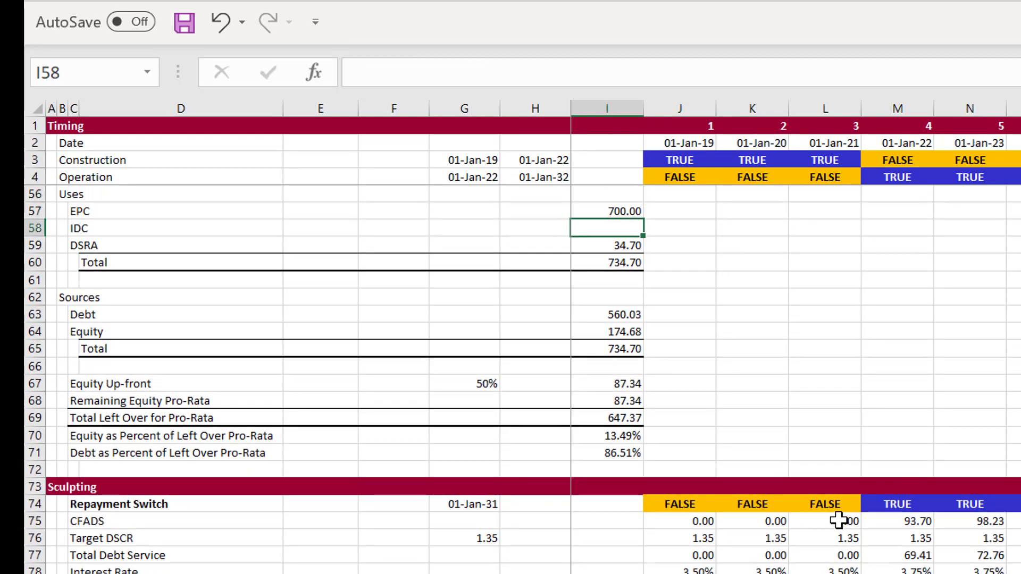
# Enter =SUM(J83:AH83) in the IDC cell I58 under Uses, totalling the IDC row of the Funding section
pyautogui.write('=sum(')
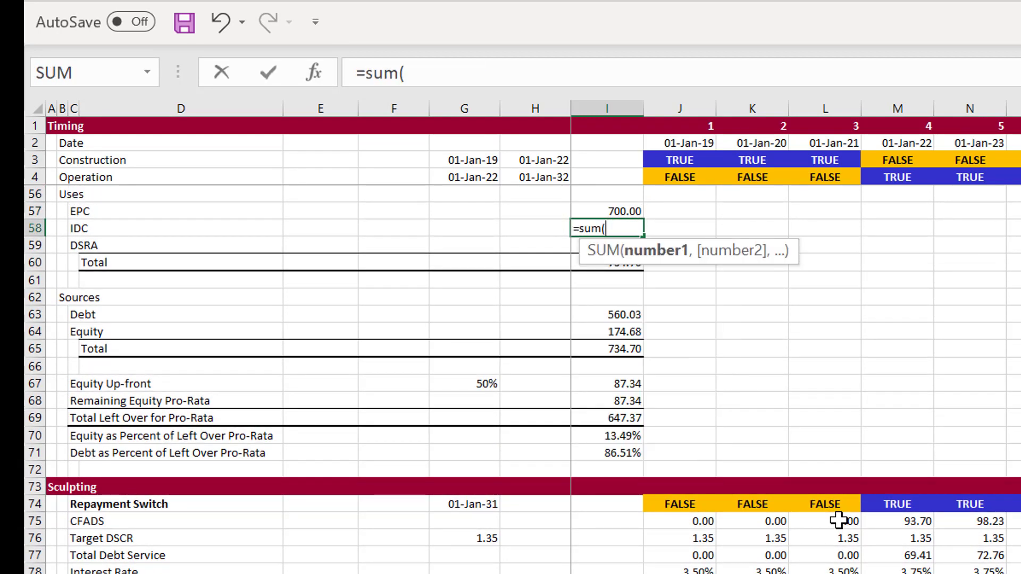
pyautogui.press('pagedown')
pyautogui.press('Down')
pyautogui.press('Down')
pyautogui.press('Down')
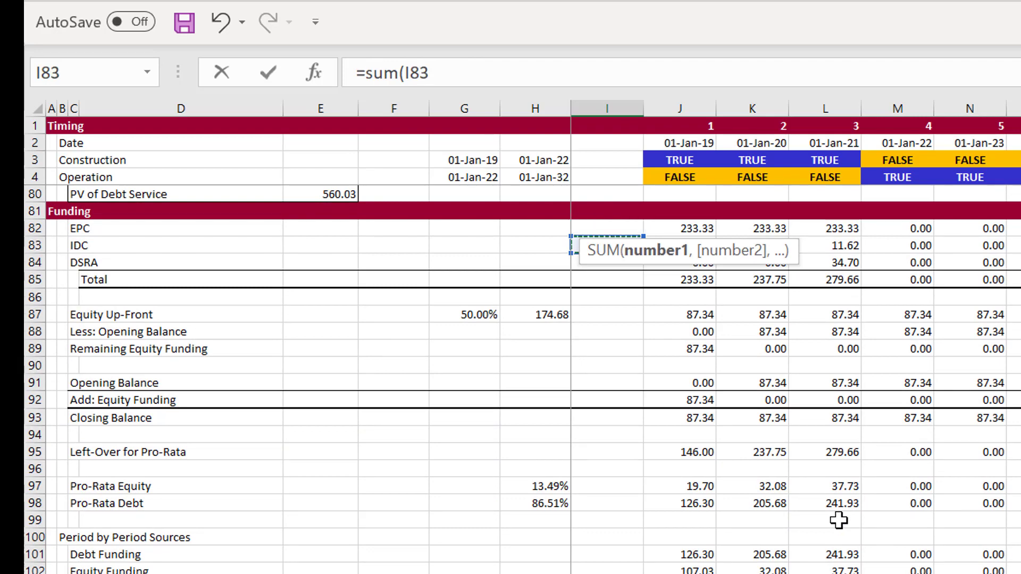
pyautogui.press('Up')
pyautogui.press('Right')
pyautogui.press('Up')
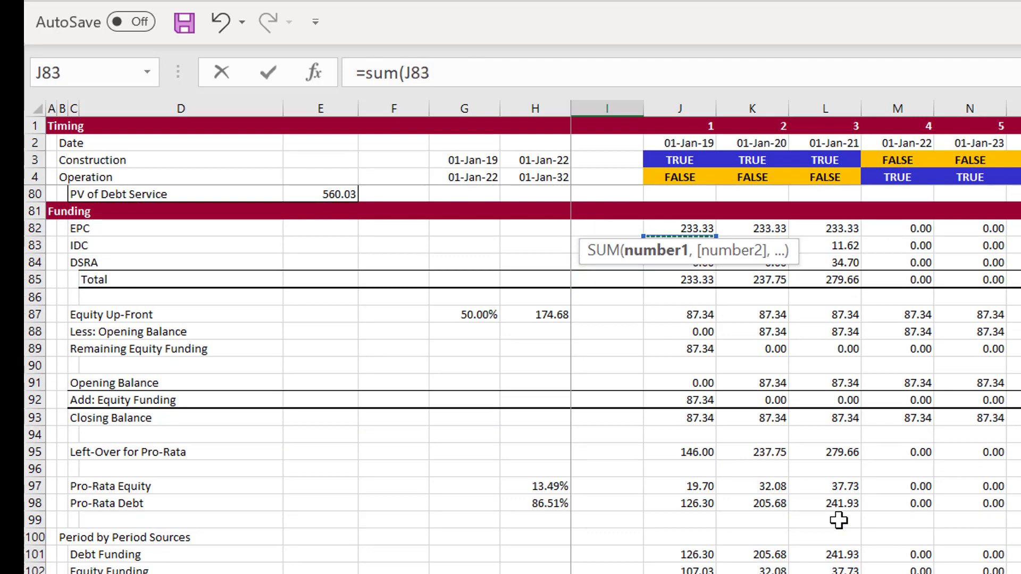
pyautogui.hotkey('ctrl', 'shift', 'Right')
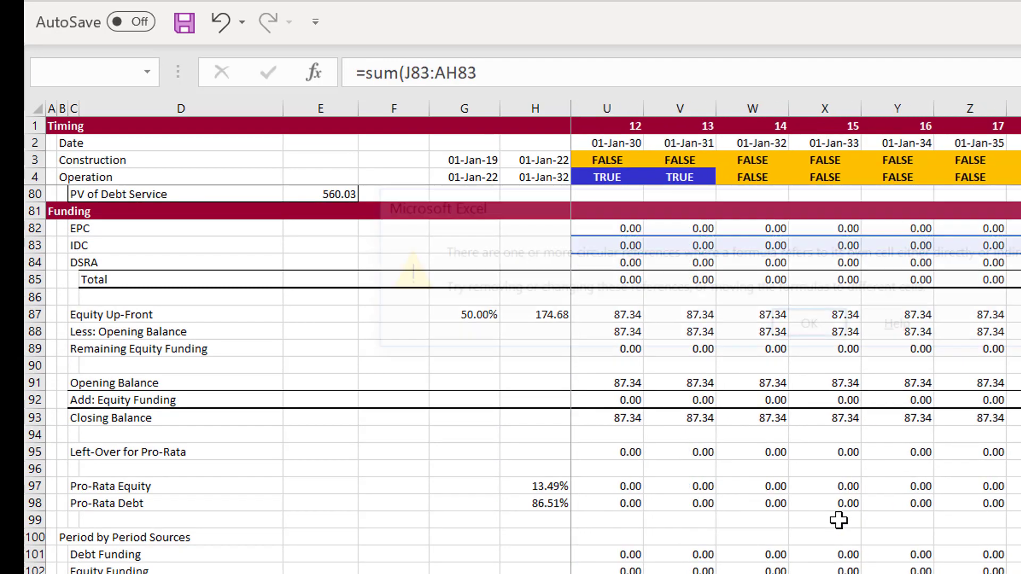
pyautogui.press('Return')
pyautogui.press('Return')
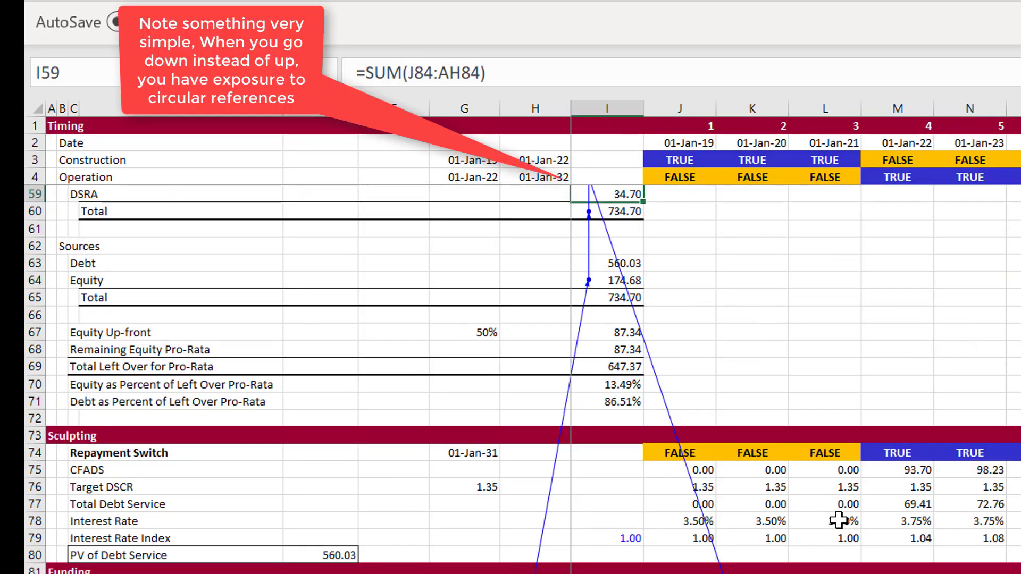
pyautogui.press('Up')
pyautogui.press('Up')
pyautogui.press('Up')
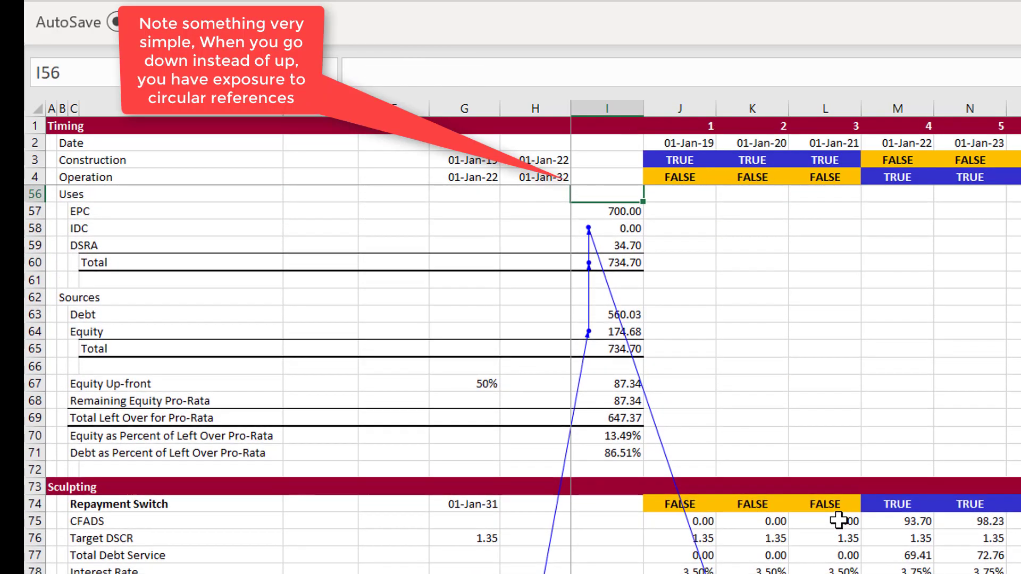
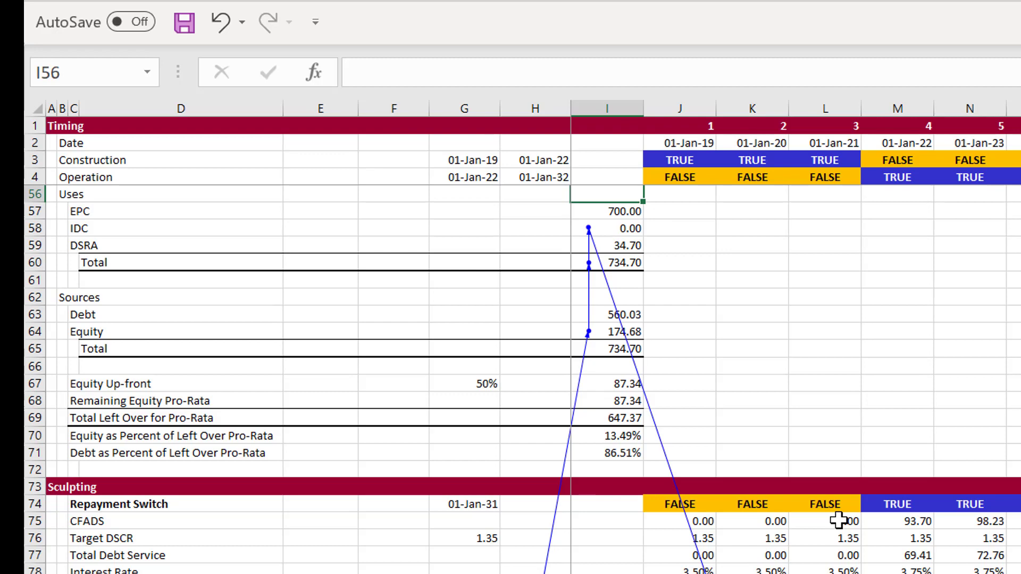
# Enter the fixed value 30 in J58, beside the IDC amount under Uses
pyautogui.press('Down')
pyautogui.press('Down')
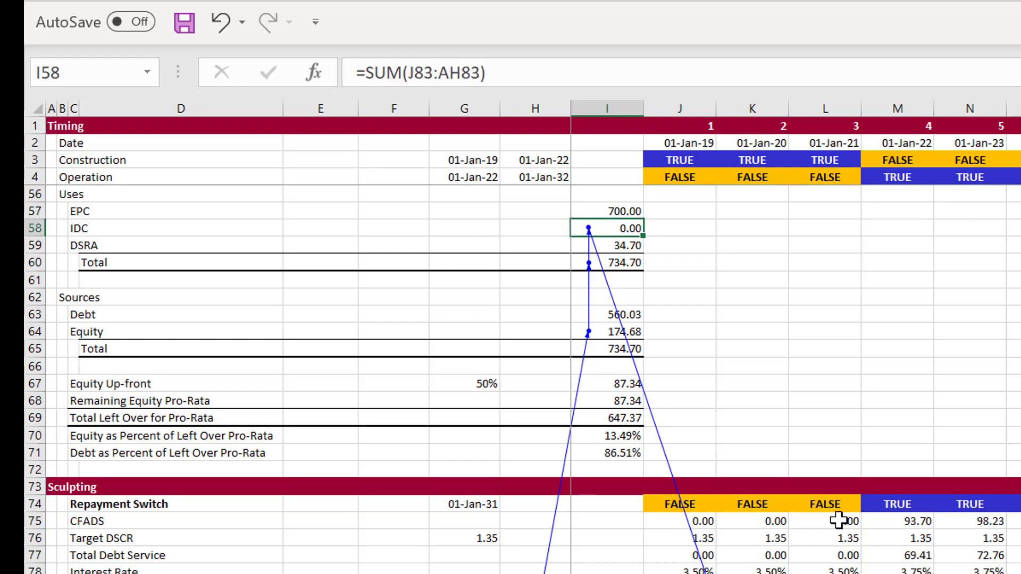
pyautogui.press('Up')
pyautogui.press('Up')
pyautogui.press('Up')
pyautogui.press('Up')
pyautogui.press('Down')
pyautogui.press('Down')
pyautogui.press('Down')
pyautogui.press('Down')
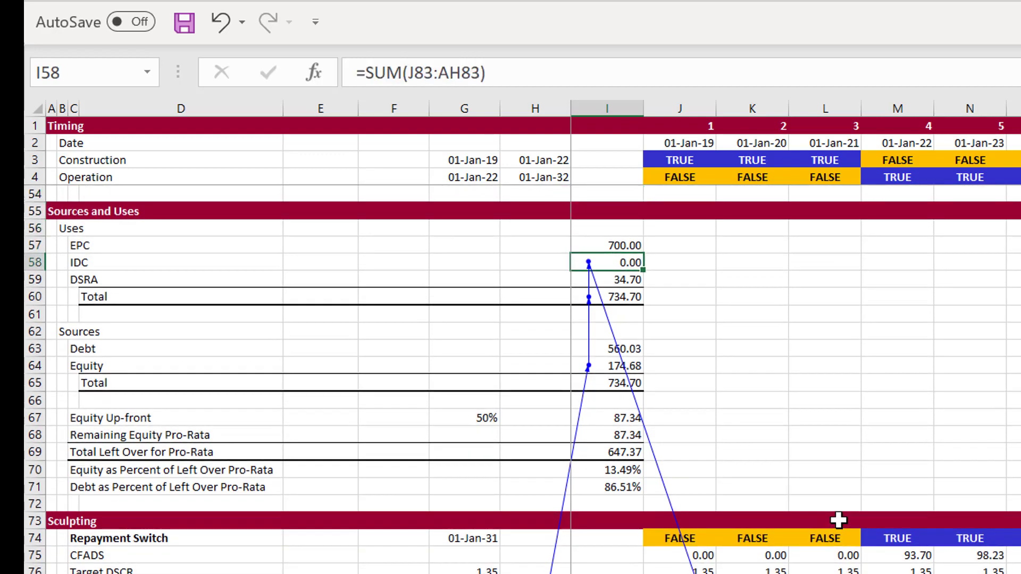
pyautogui.press('Right')
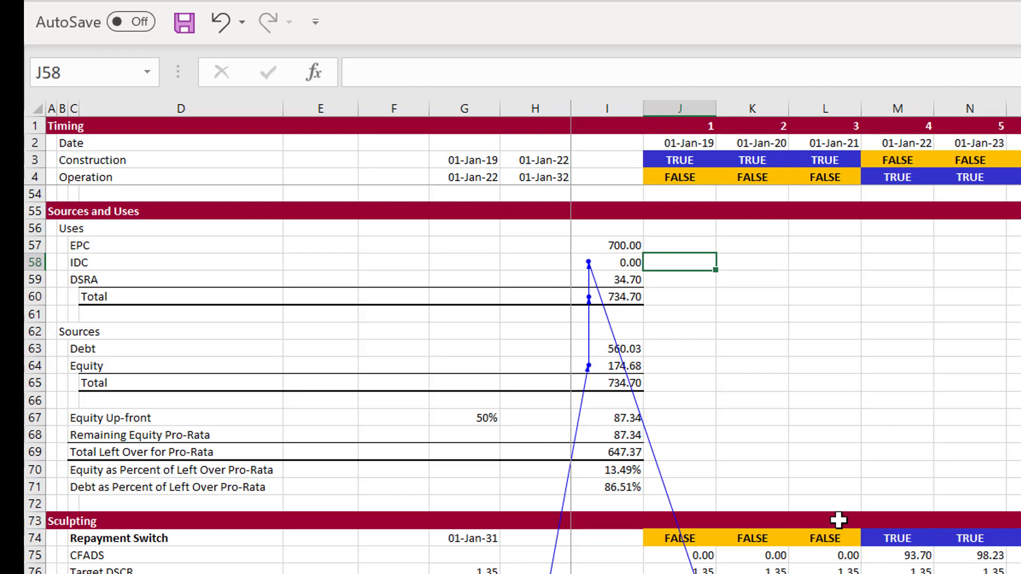
pyautogui.write('30')
pyautogui.hotkey('ctrl', 'Return')
# Enter =SUM(J83:AH83) in K58, totalling the IDC row of the Funding section
pyautogui.press('Down')
pyautogui.press('Up')
pyautogui.press('Right')
pyautogui.write('=s')
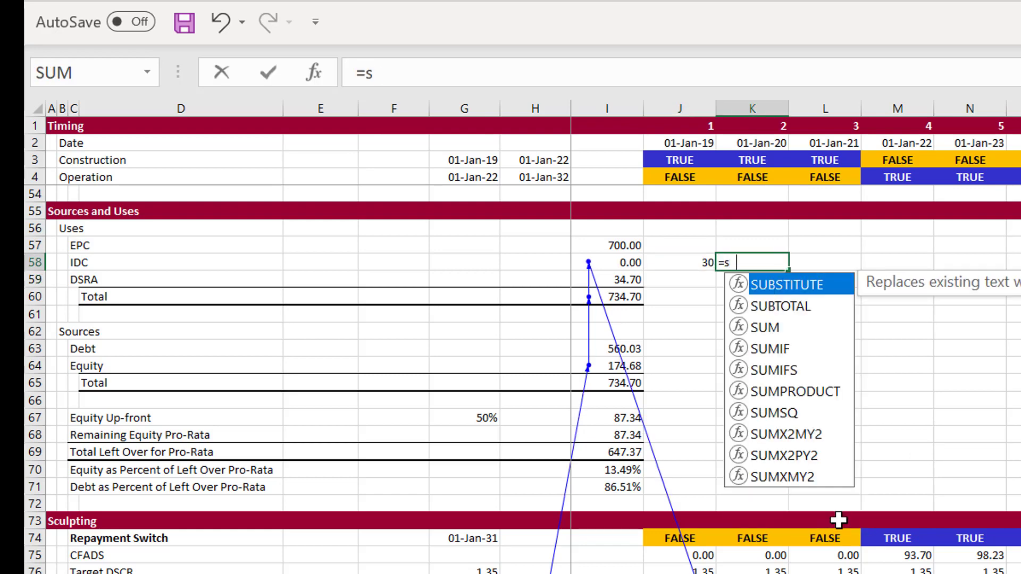
pyautogui.write('um(')
pyautogui.press('Down')
pyautogui.press('Down')
pyautogui.press('Down')
pyautogui.press('Down')
pyautogui.press('Down')
pyautogui.press('Down')
pyautogui.press('Down')
pyautogui.press('Down')
pyautogui.press('Down')
pyautogui.press('Down')
pyautogui.press('Down')
pyautogui.press('Down')
pyautogui.press('Down')
pyautogui.press('Down')
pyautogui.press('Down')
pyautogui.press('Down')
pyautogui.press('Down')
pyautogui.press('Down')
pyautogui.press('Down')
pyautogui.press('Down')
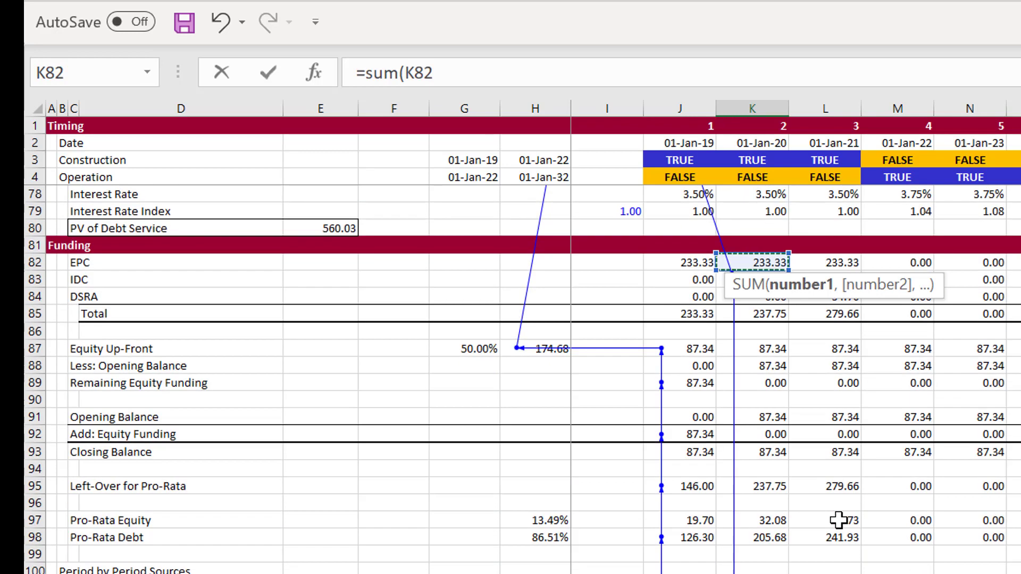
pyautogui.press('Down')
pyautogui.press('Down')
pyautogui.press('Down')
pyautogui.press('Down')
pyautogui.press('Down')
pyautogui.press('Down')
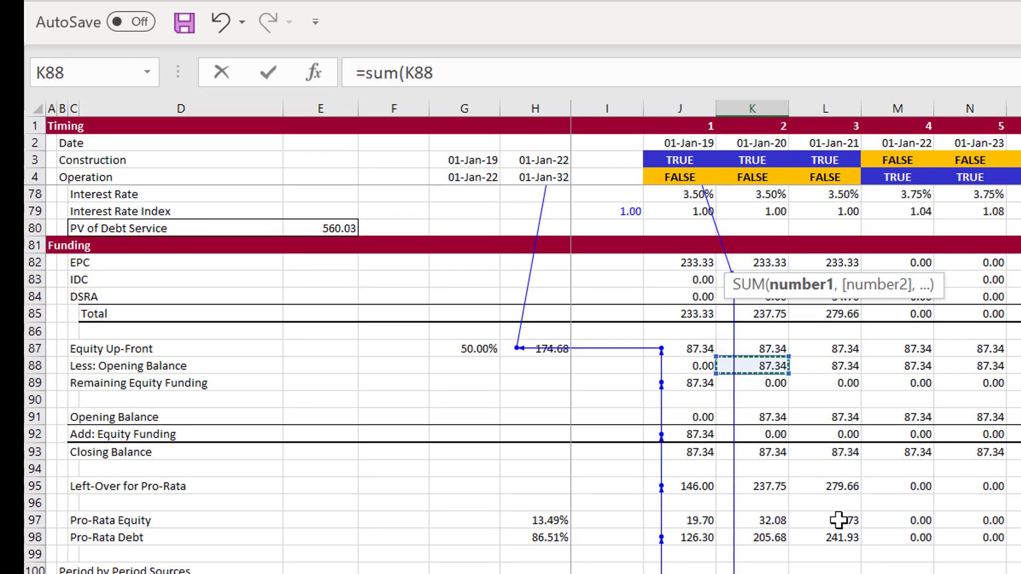
pyautogui.press('Up')
pyautogui.press('Up')
pyautogui.press('Up')
pyautogui.press('Up')
pyautogui.press('Up')
pyautogui.press('Left')
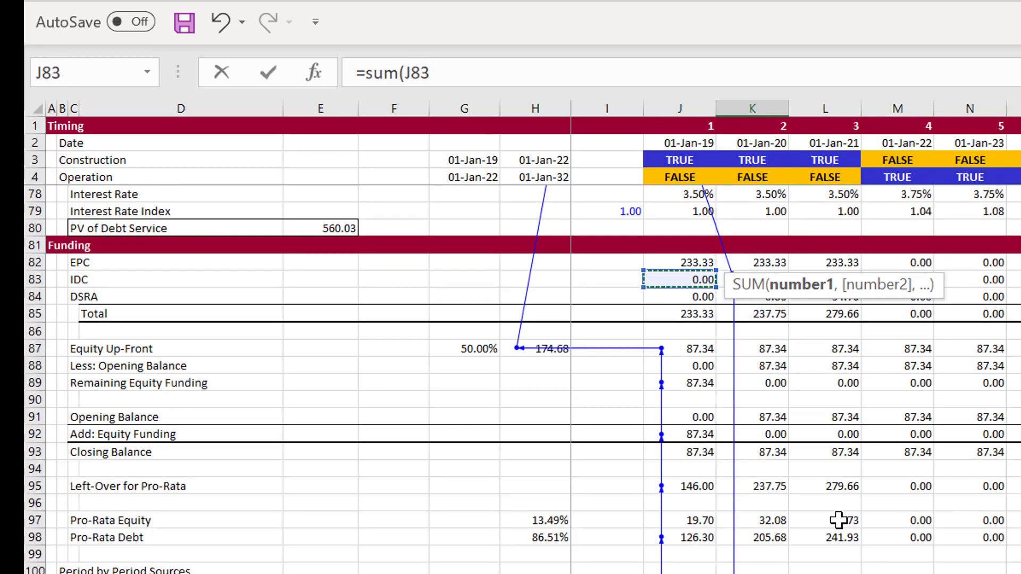
pyautogui.hotkey('ctrl', 'shift', 'Right')
pyautogui.press('Return')
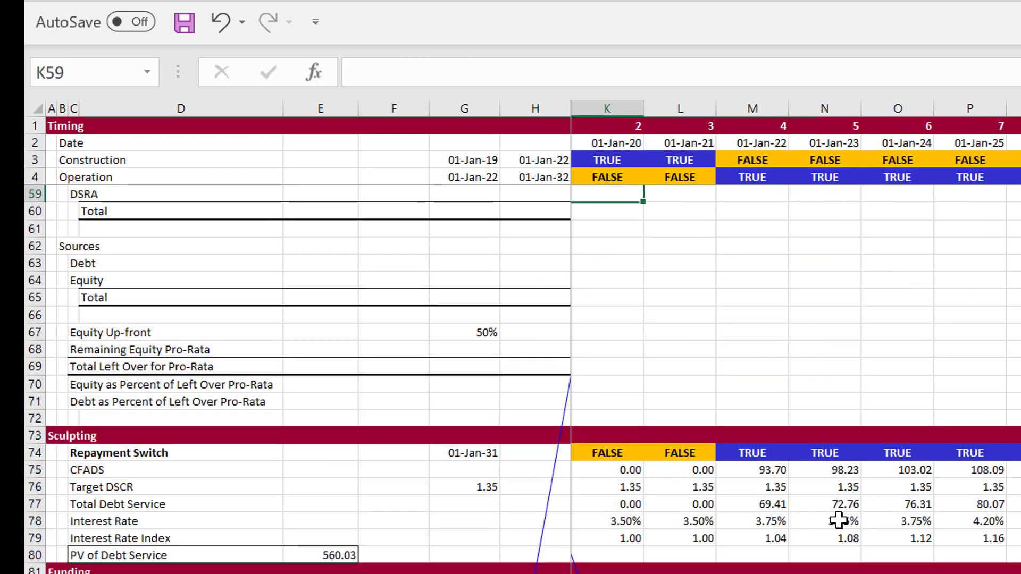
# Replace the formula in the IDC cell I58 under Uses with =J58
pyautogui.press('Up')
pyautogui.press('Up')
pyautogui.press('Up')
pyautogui.press('Up')
pyautogui.press('Up')
pyautogui.press('Up')
pyautogui.press('Up')
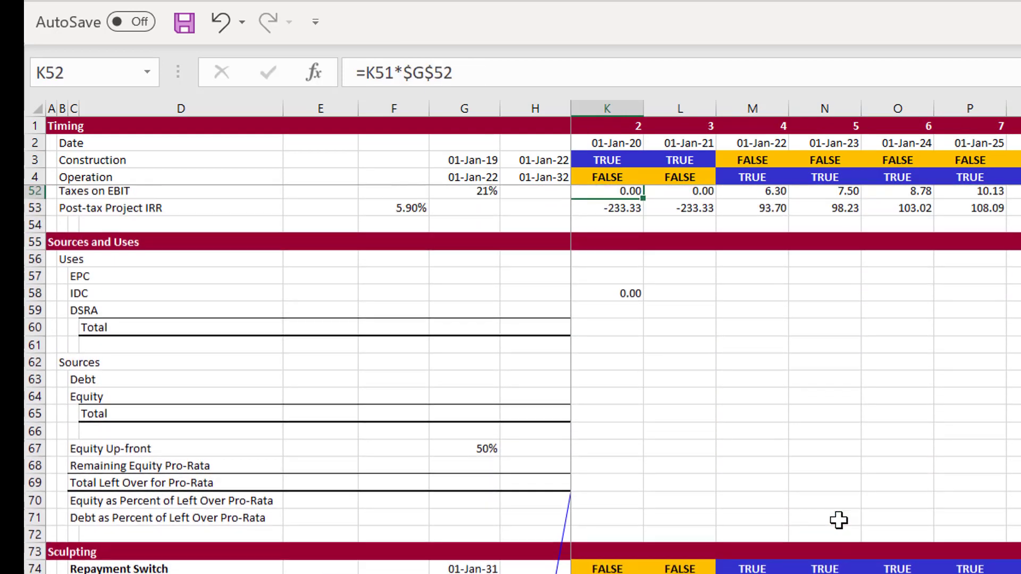
pyautogui.press('Up')
pyautogui.press('Down')
pyautogui.press('Down')
pyautogui.press('Down')
pyautogui.press('Down')
pyautogui.press('Down')
pyautogui.press('Down')
pyautogui.press('Down')
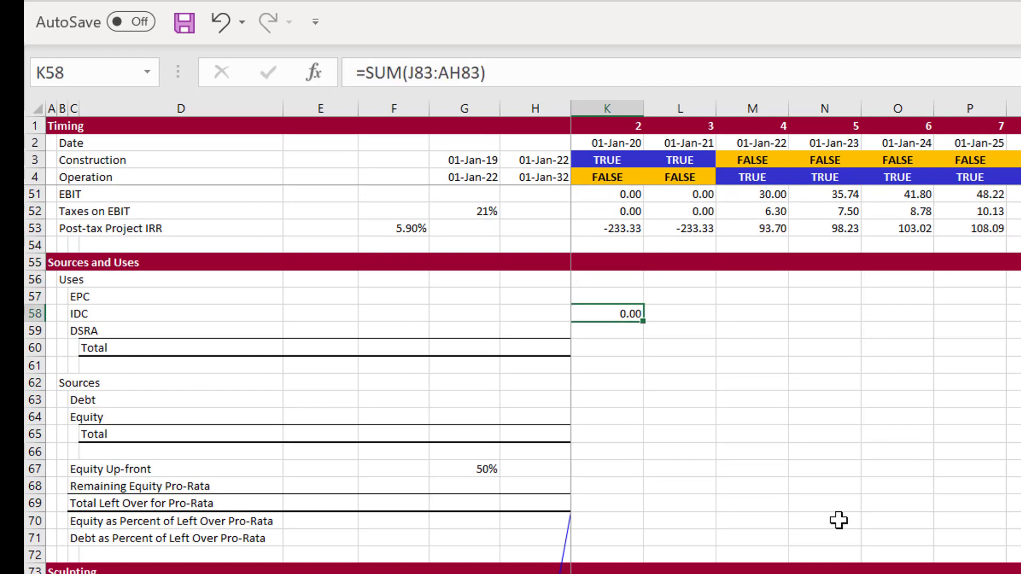
pyautogui.press('Left')
pyautogui.press('Left')
pyautogui.press('Left')
pyautogui.press('Right')
pyautogui.press('Right')
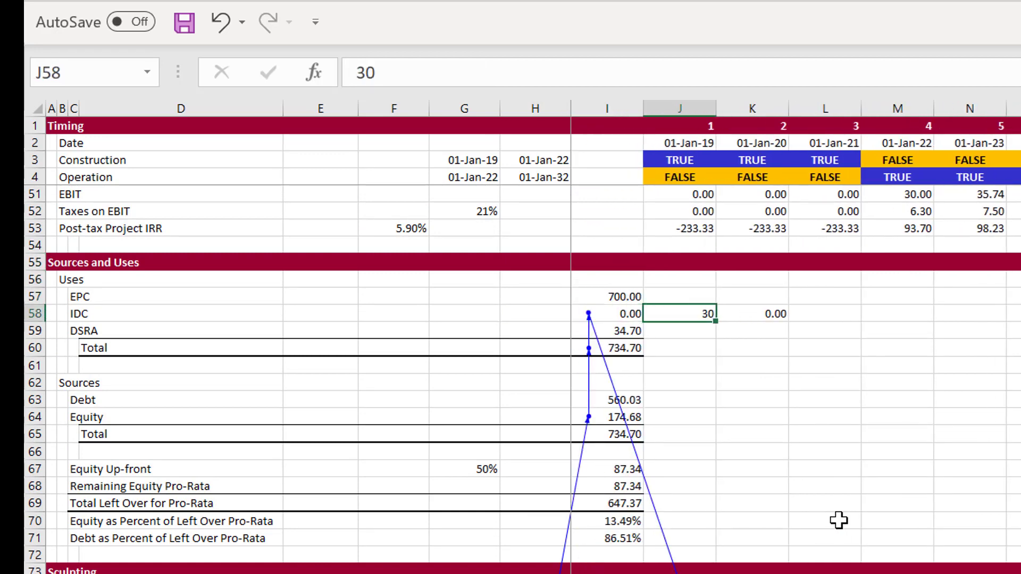
pyautogui.press('Right')
pyautogui.press('Left')
pyautogui.press('Left')
pyautogui.write('=')
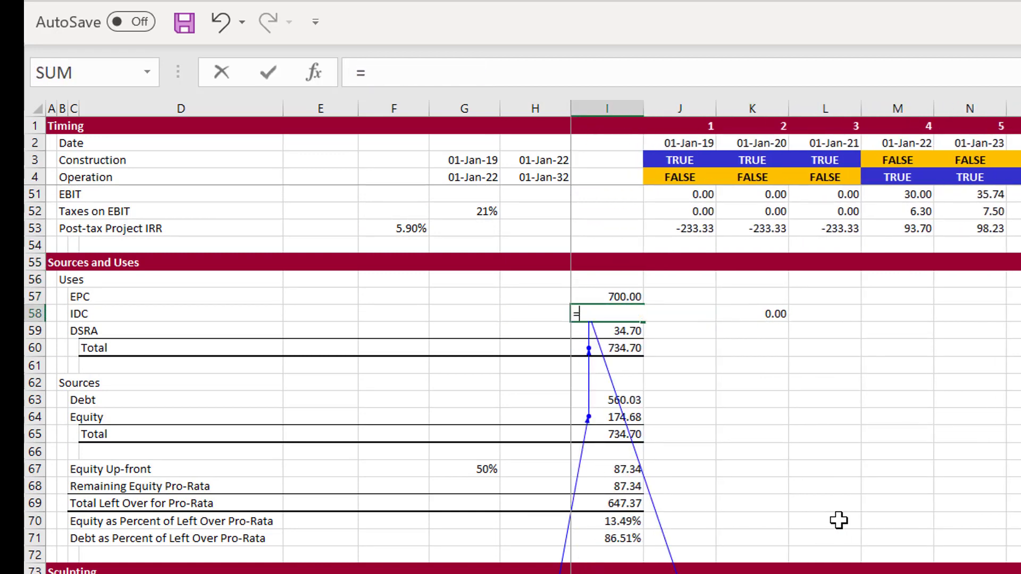
pyautogui.press('Right')
pyautogui.press('Return')
pyautogui.press('Up')
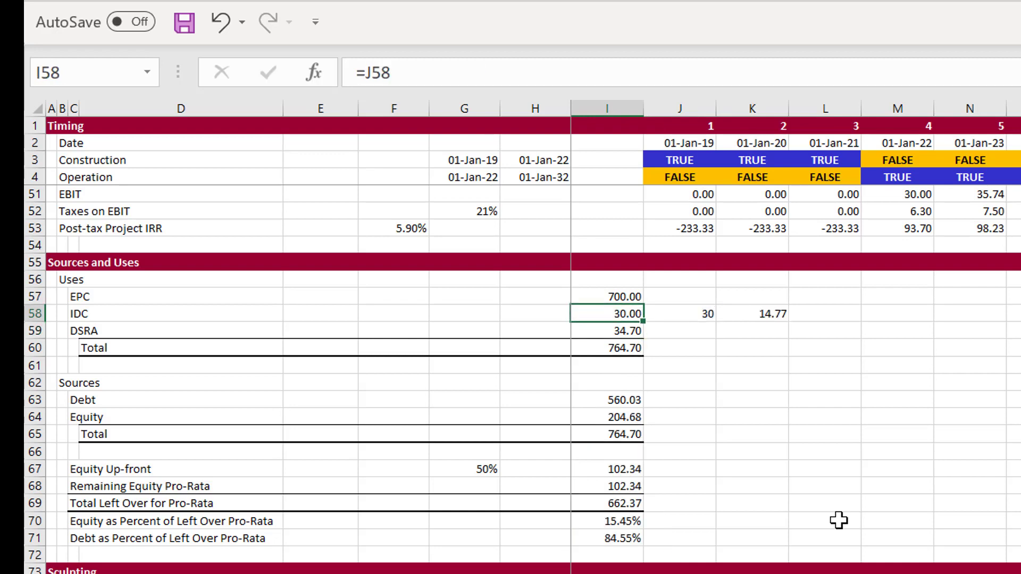
# Label the two IDC values by entering Fixed IDC in J57 and Calc IDC in K57
pyautogui.press('Right')
pyautogui.press('Right')
pyautogui.press('Up')
pyautogui.press('Left')
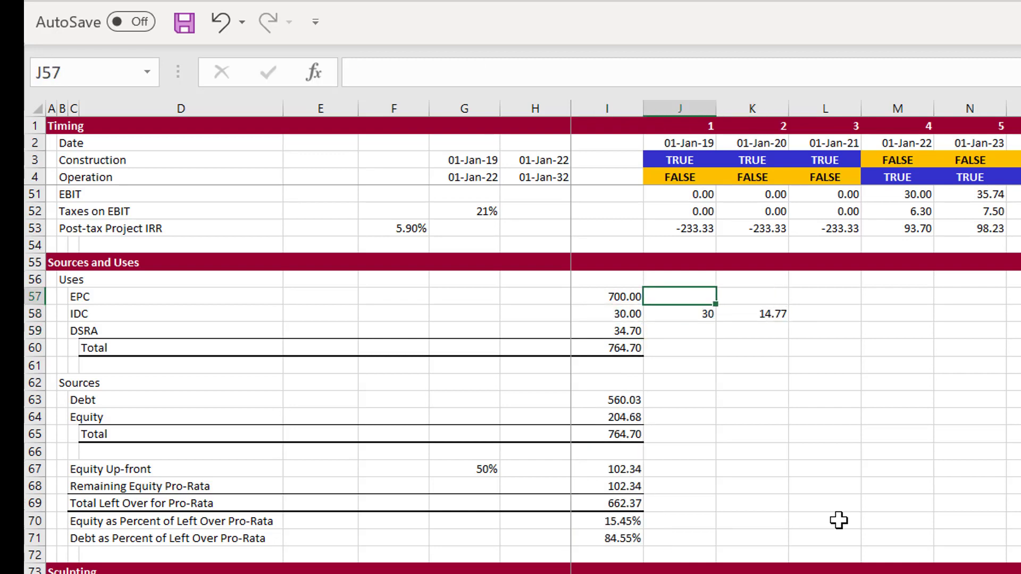
pyautogui.write('Fixed IDC')
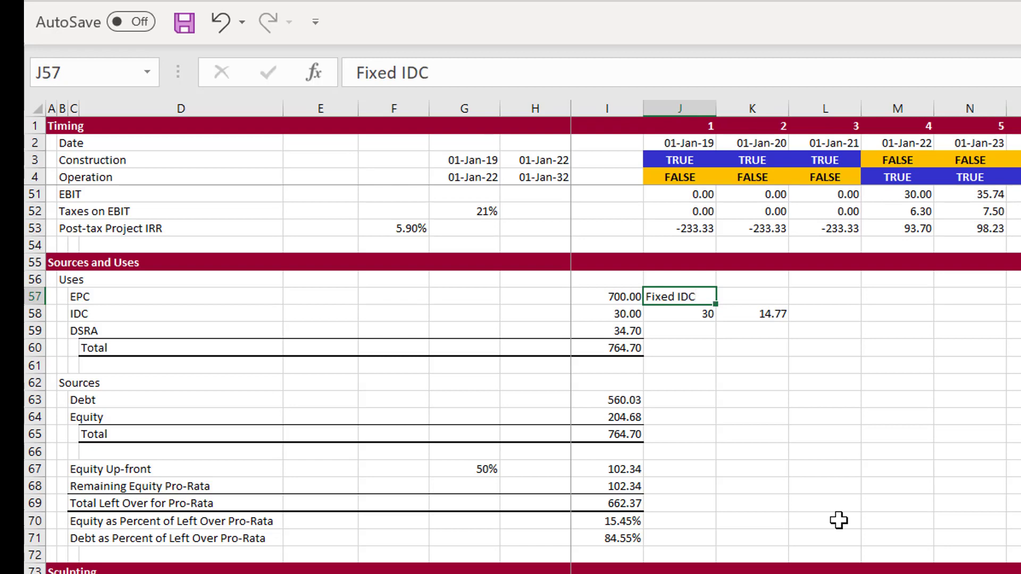
pyautogui.press('Return')
pyautogui.press('Up')
pyautogui.press('Right')
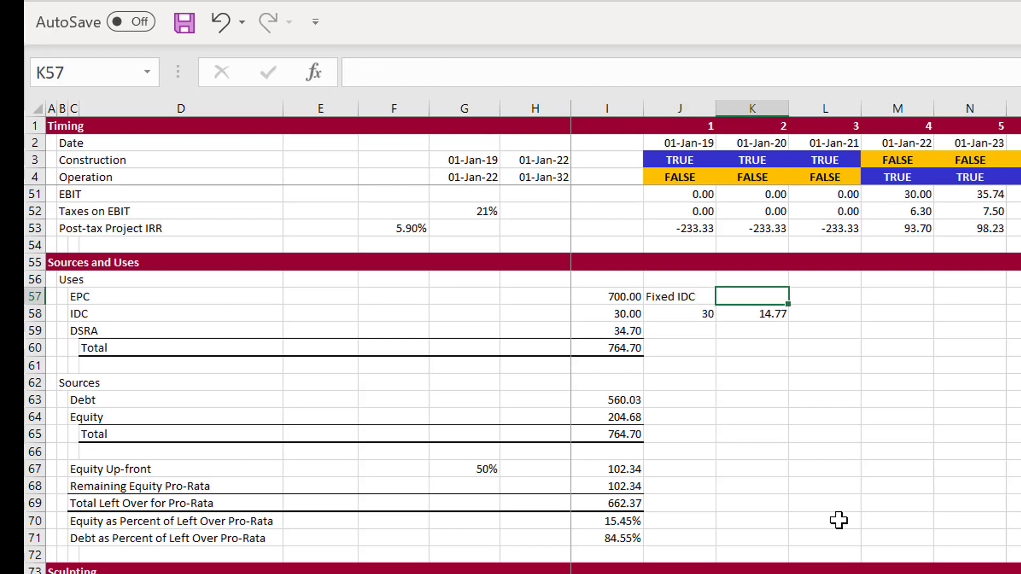
pyautogui.write('Calc')
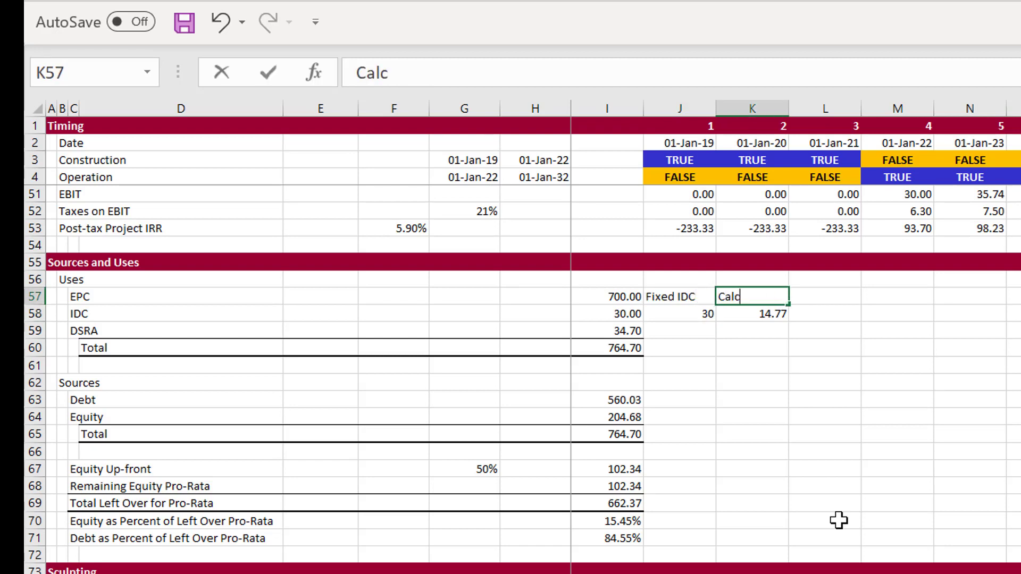
pyautogui.write(' IDC')
pyautogui.press('Return')
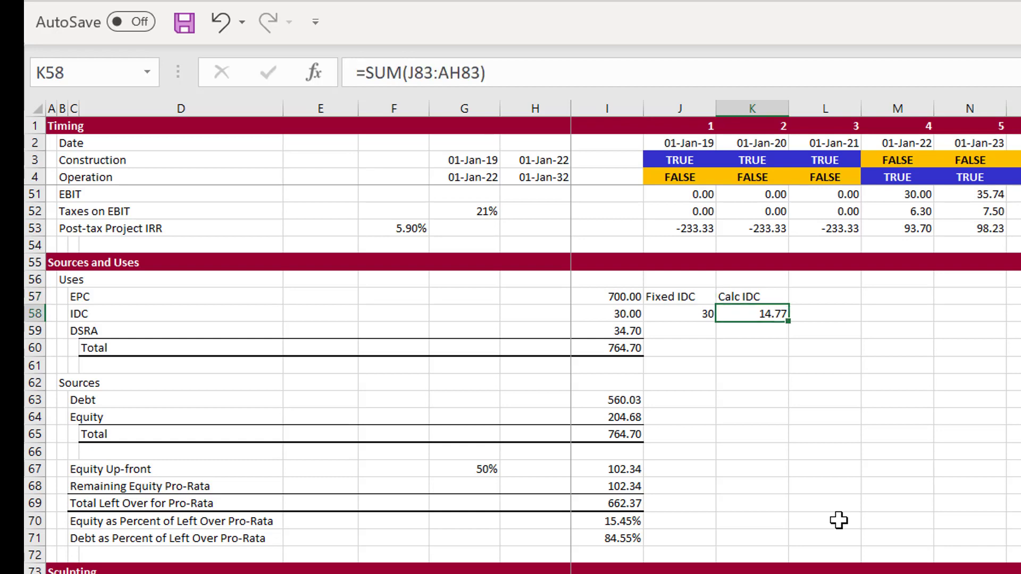
# Centre the Fixed IDC and Calc IDC headings in J57:K57
pyautogui.press('Left')
pyautogui.press('Up')
pyautogui.hotkey('shift', 'Right')
pyautogui.hotkey('shift', 'Down')
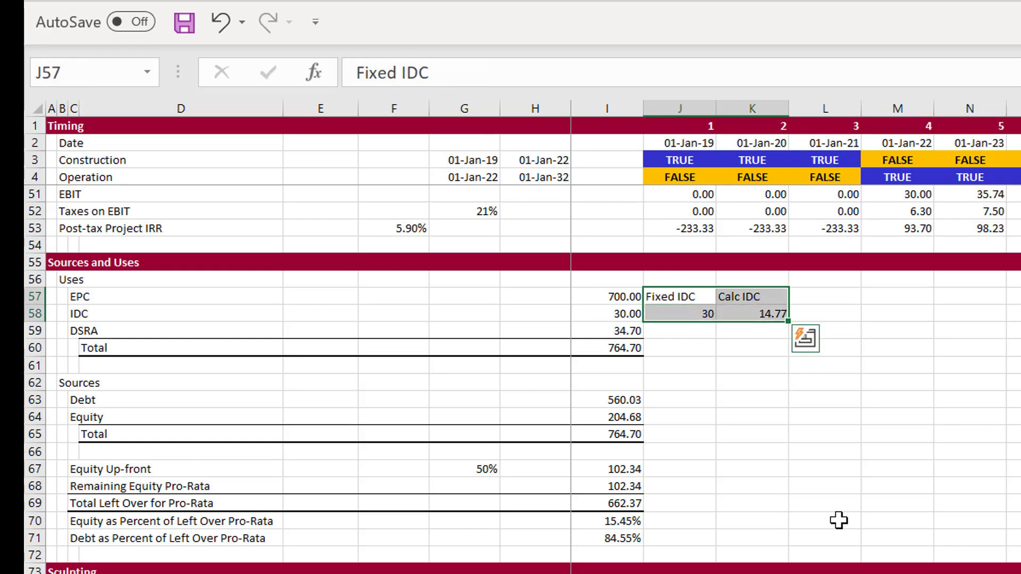
pyautogui.press('Up')
pyautogui.press('Down')
pyautogui.hotkey('shift', 'Right')
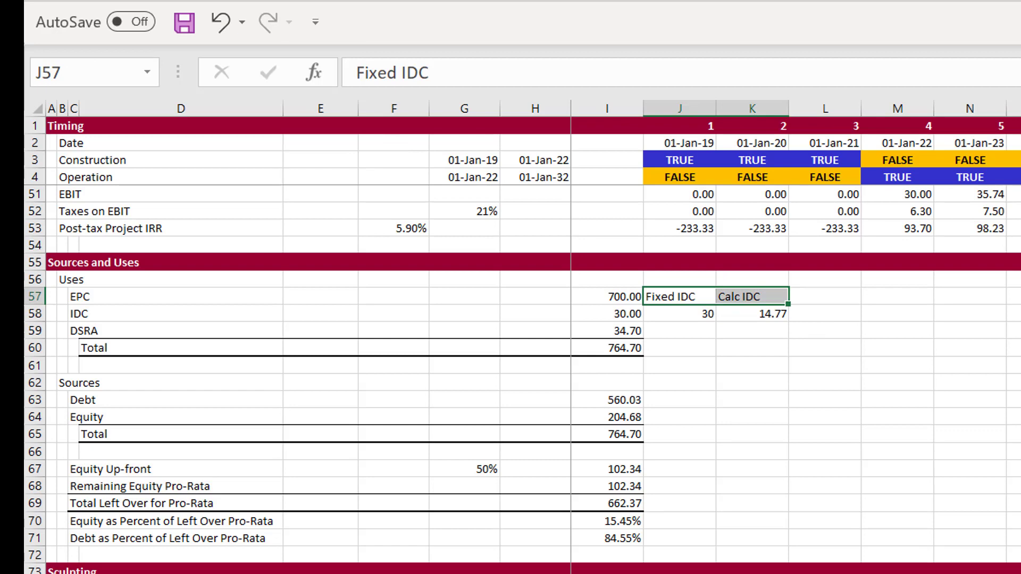
pyautogui.hotkey('alt', 'h')
pyautogui.press('a')
pyautogui.press('c')
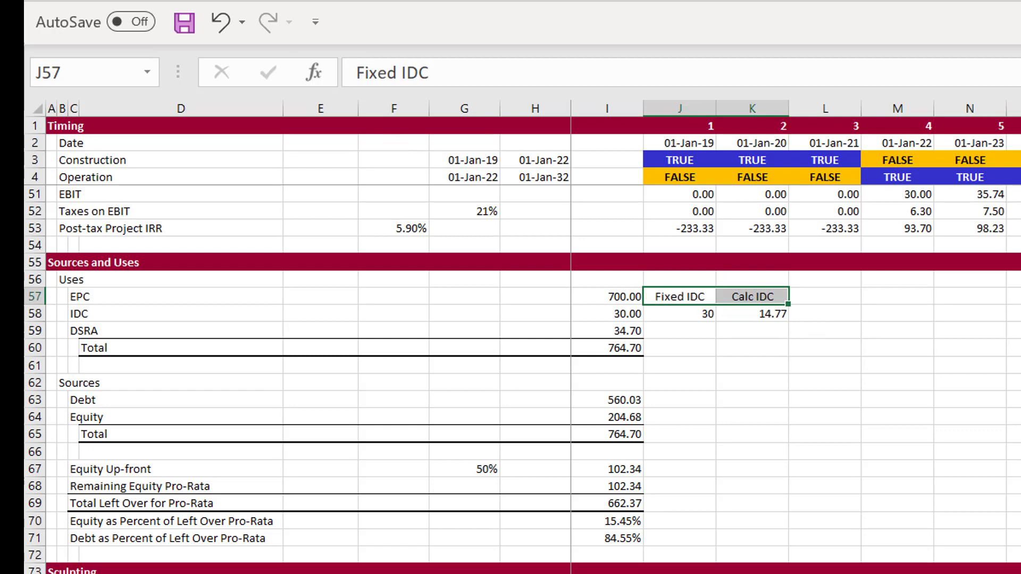
# Create range names for the two IDC values in J57:K58 from the top row
pyautogui.press('Down')
pyautogui.press('Up')
pyautogui.hotkey('shift', 'Down')
pyautogui.hotkey('shift', 'Right')
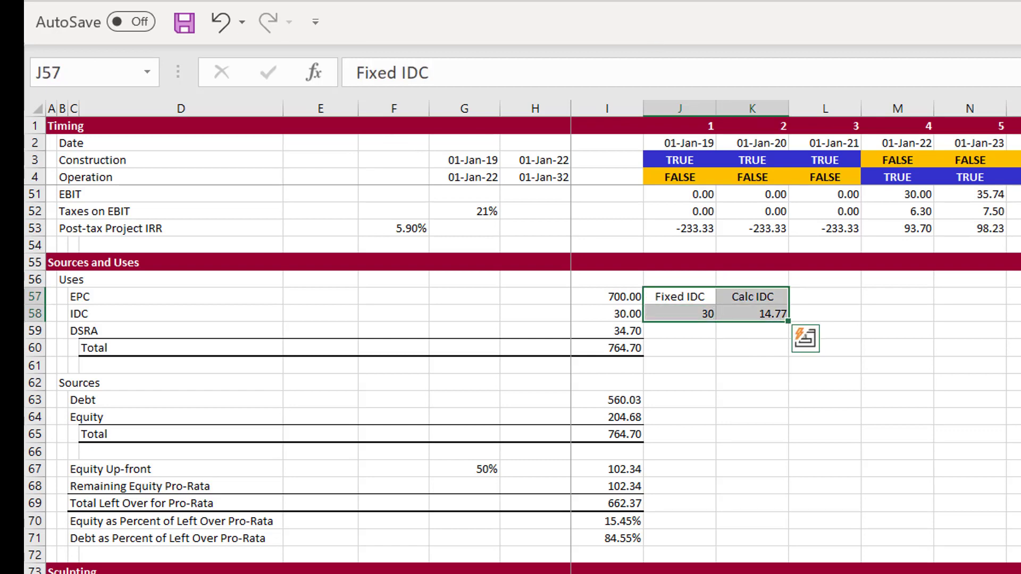
pyautogui.hotkey('ctrl', 'shift', 'F3')
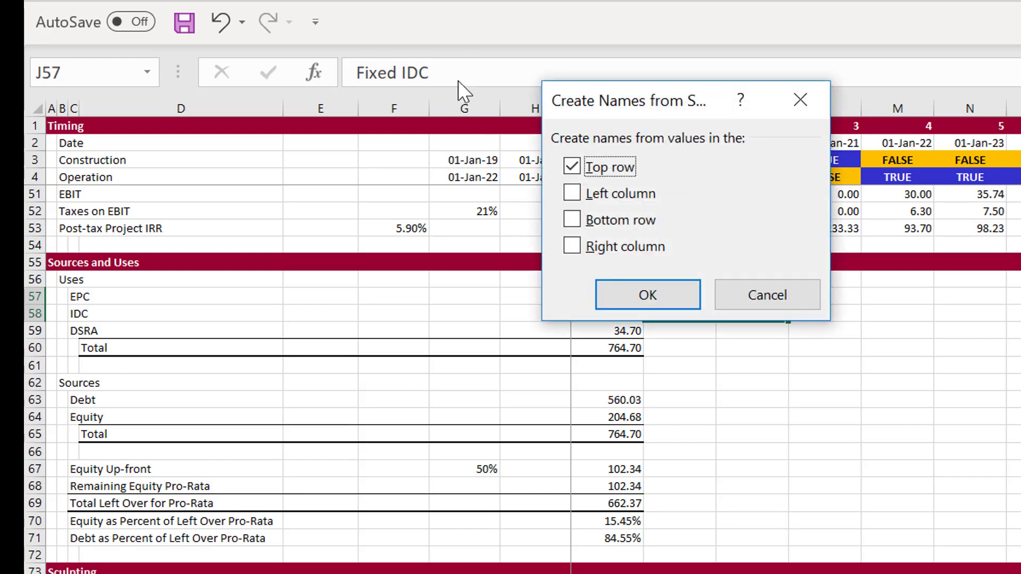
pyautogui.press('Return')
# Enter =Calc_IDC-Fixed_IDC in L58 and format the difference as a number with two decimals
pyautogui.press('Down')
pyautogui.press('Right')
pyautogui.press('Right')
pyautogui.write('=Calc_IDC-')
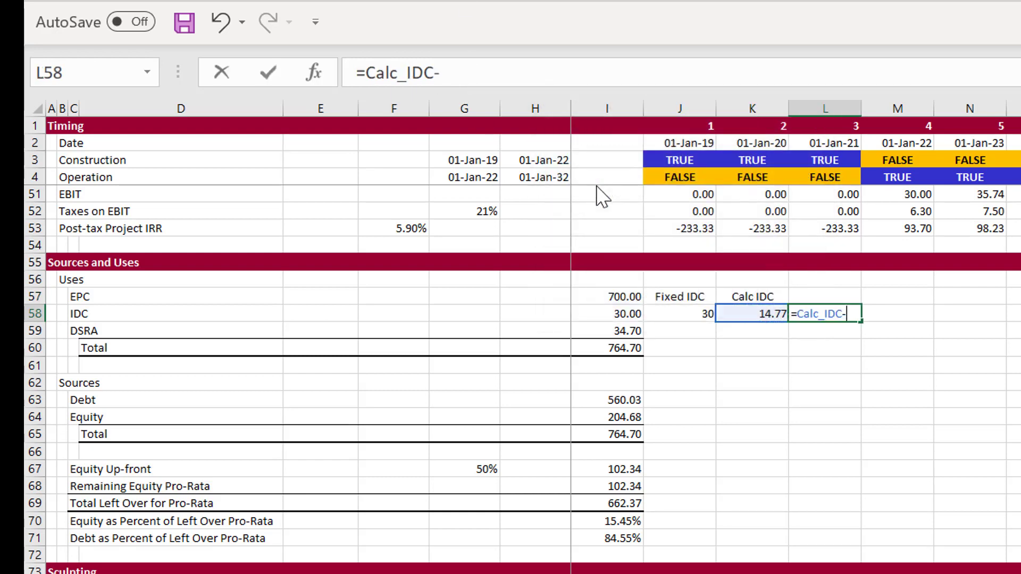
pyautogui.press('Left')
pyautogui.press('Left')
pyautogui.press('Return')
pyautogui.press('Up')
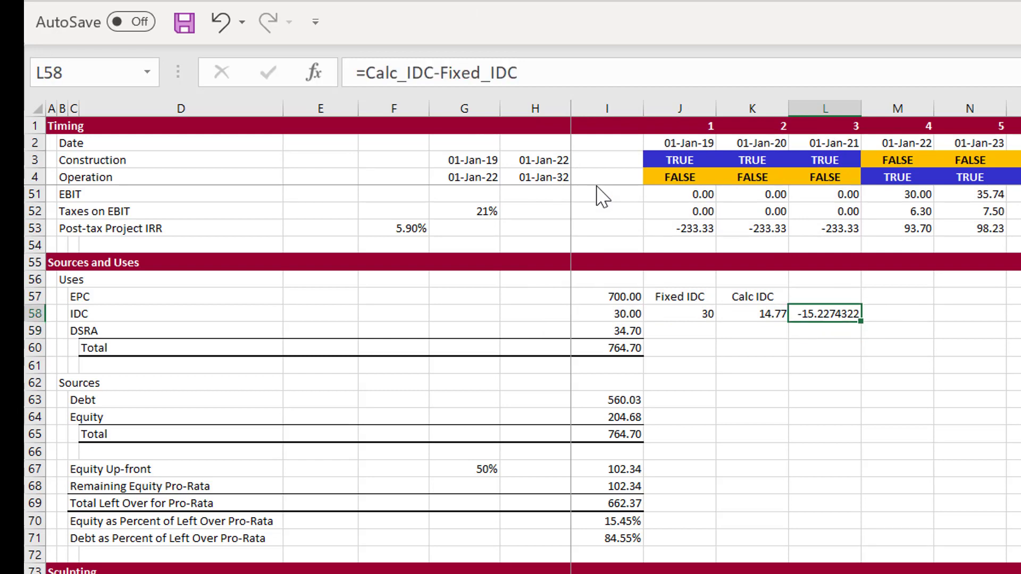
pyautogui.hotkey('ctrl', 'shift', '1')
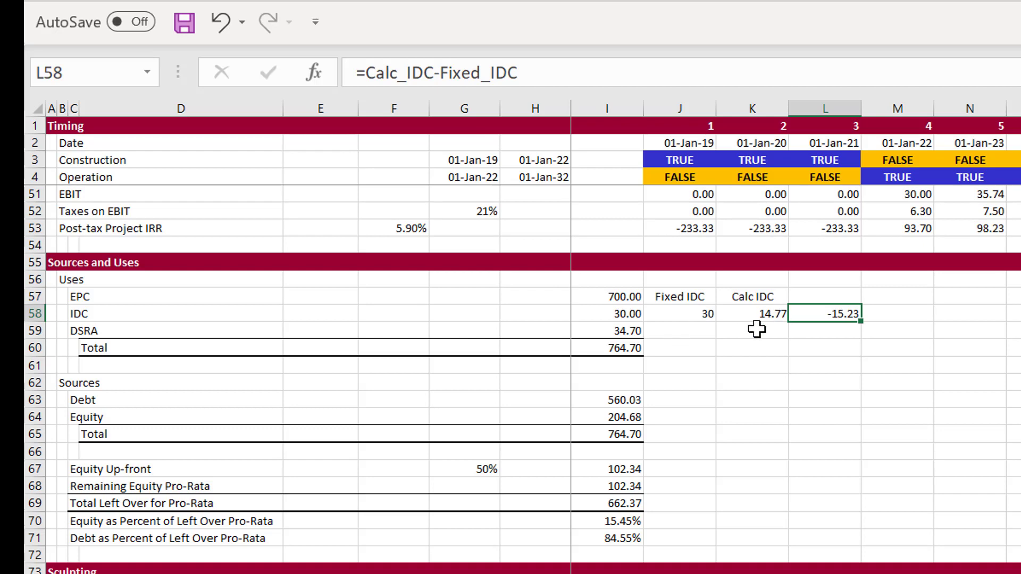
# Switch to the VBA editor and add Range("fix_idc") = Range("calc_idc") below the Application.CutCopyMode line of the copy_paste macro
pyautogui.click(677, 316)
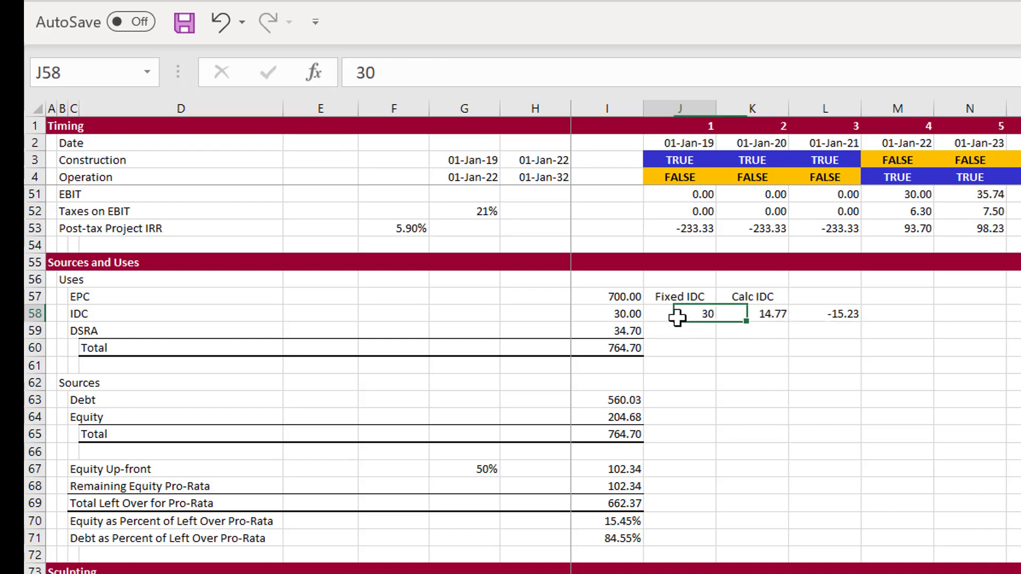
pyautogui.click(769, 321)
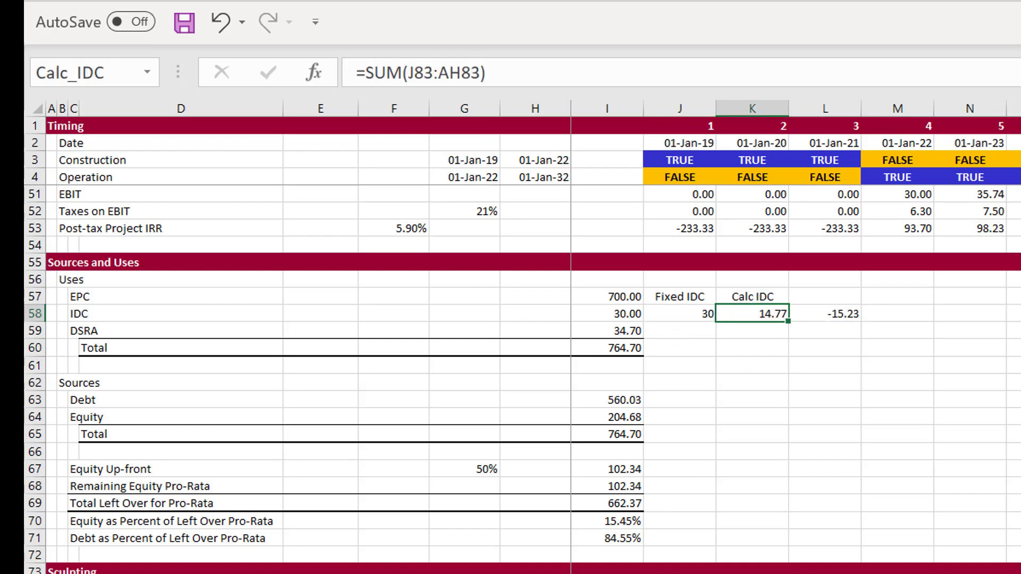
pyautogui.click(930, 573)
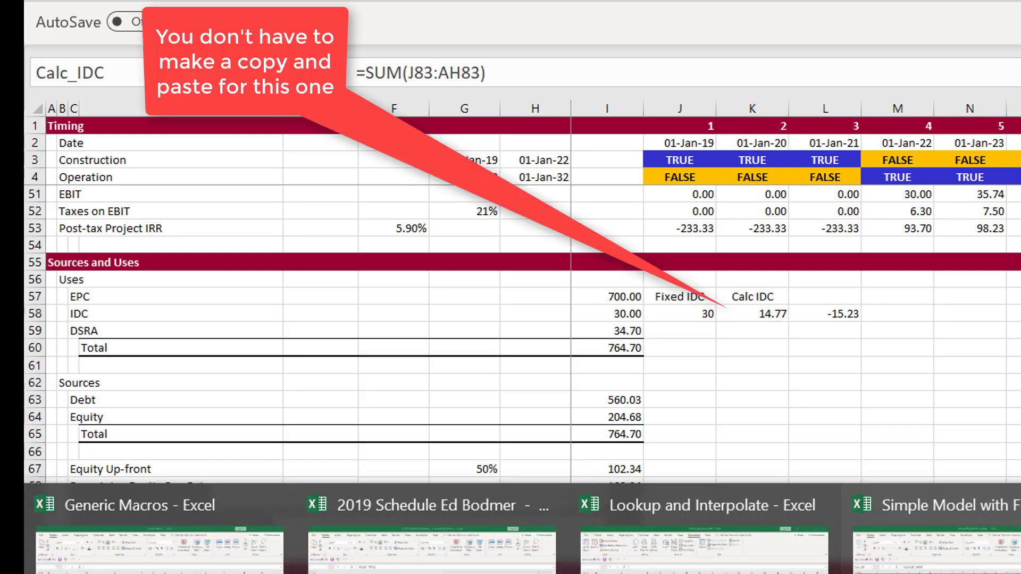
pyautogui.press('Return')
pyautogui.press('Return')
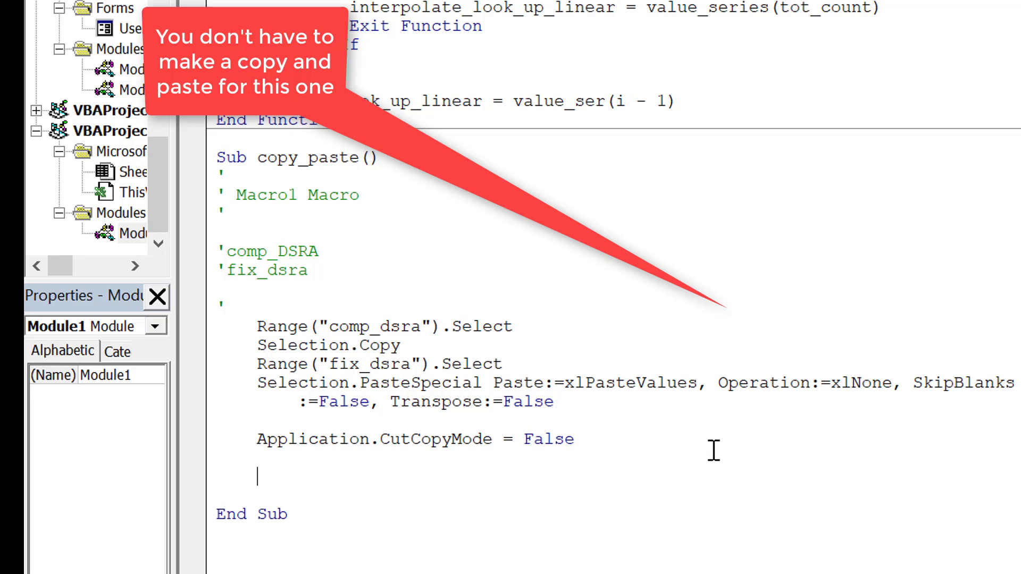
pyautogui.write('range("')
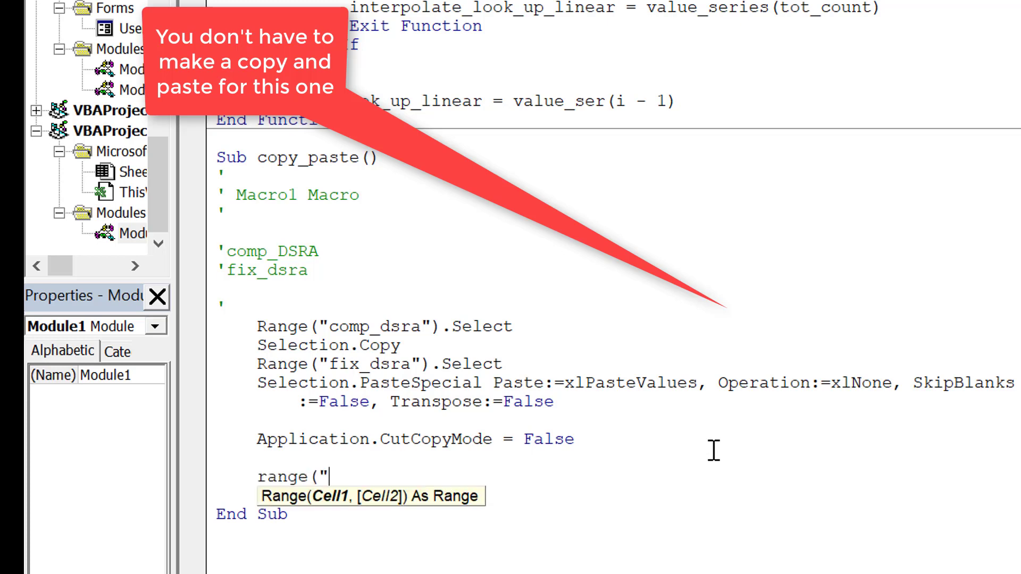
pyautogui.write('fix_idc") = r')
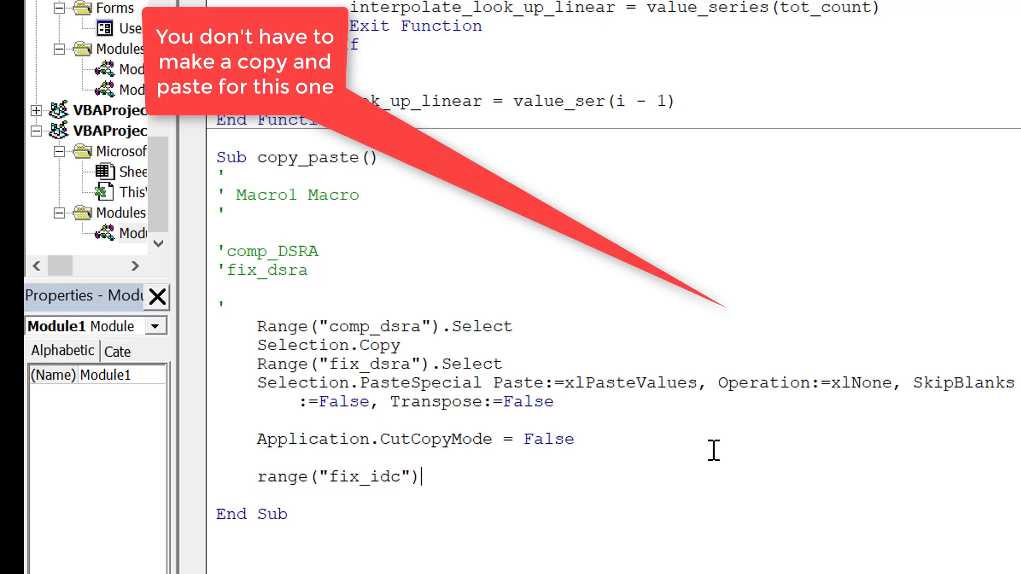
pyautogui.write('ange("')
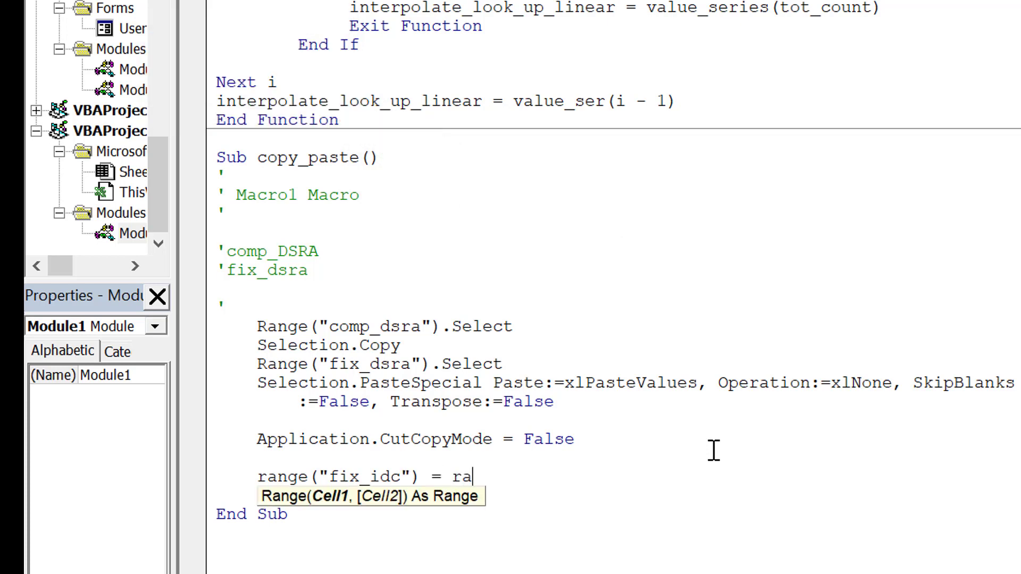
pyautogui.write('c')
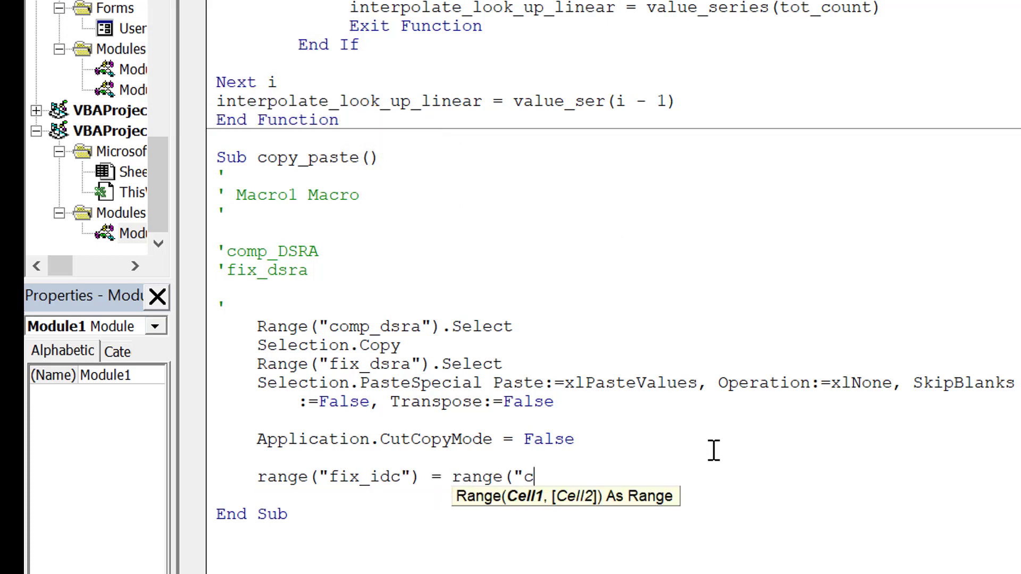
pyautogui.write('alc_idc")')
pyautogui.press('Return')
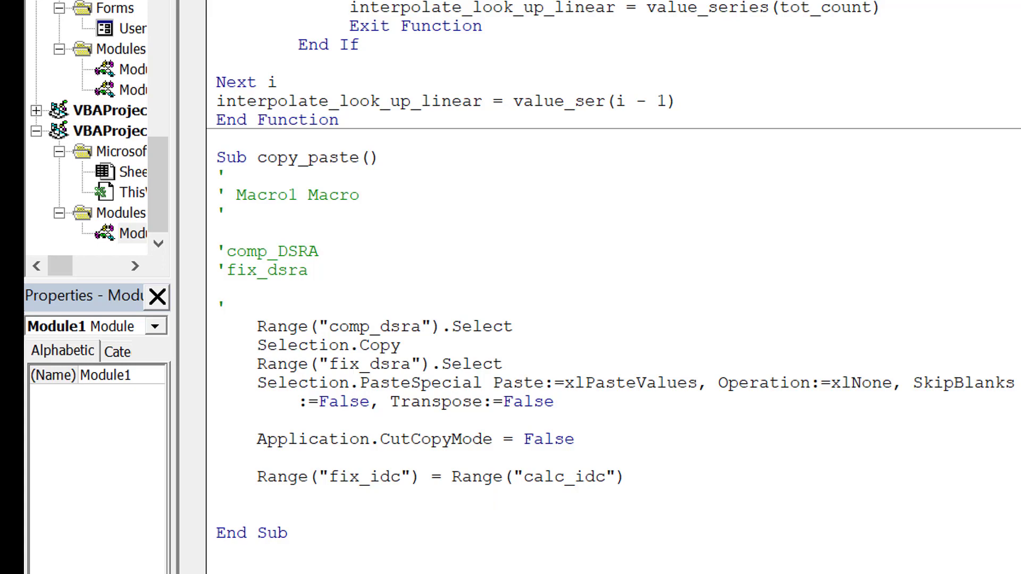
# Return to the worksheet and copy the macro button below the Circular References section
pyautogui.hotkey('alt', 'F11')
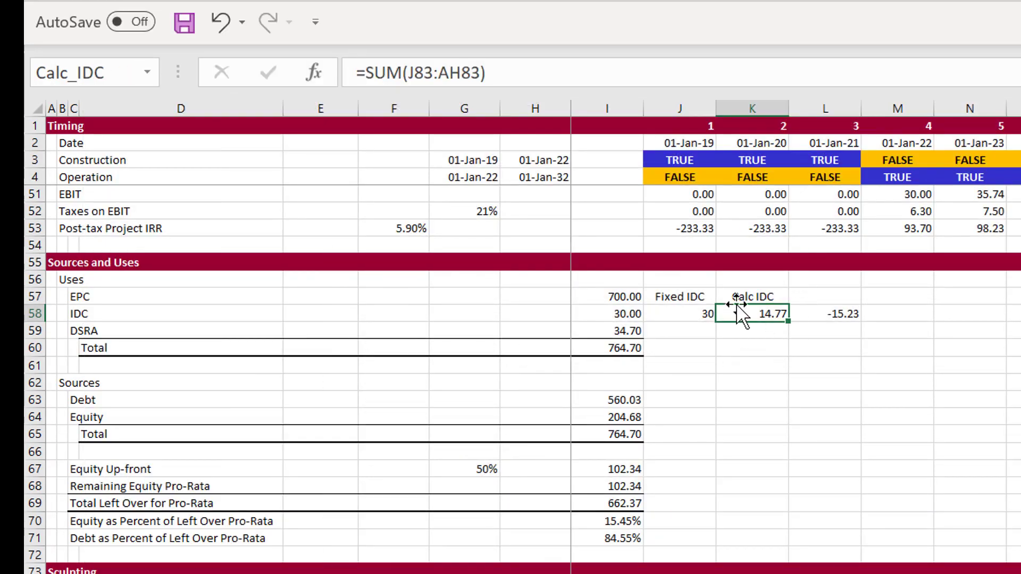
pyautogui.click(697, 397)
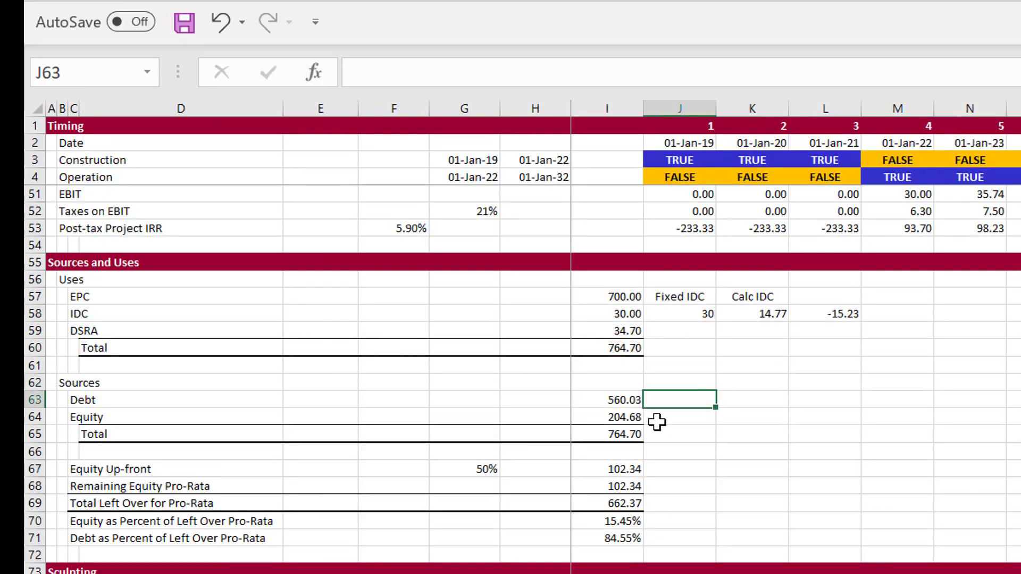
pyautogui.press('pagedown')
pyautogui.press('pagedown')
pyautogui.press('pagedown')
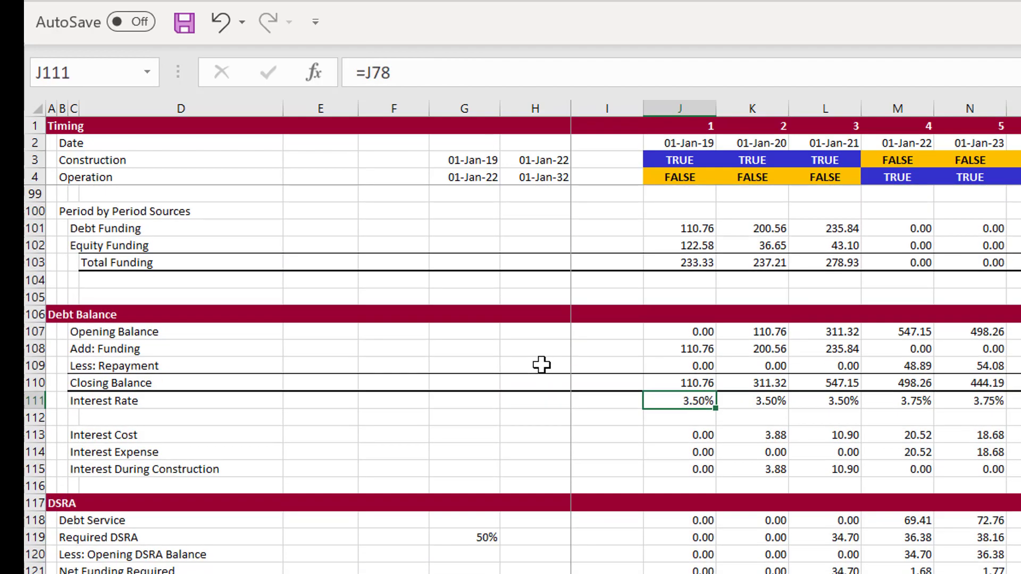
pyautogui.press('pagedown')
pyautogui.press('pagedown')
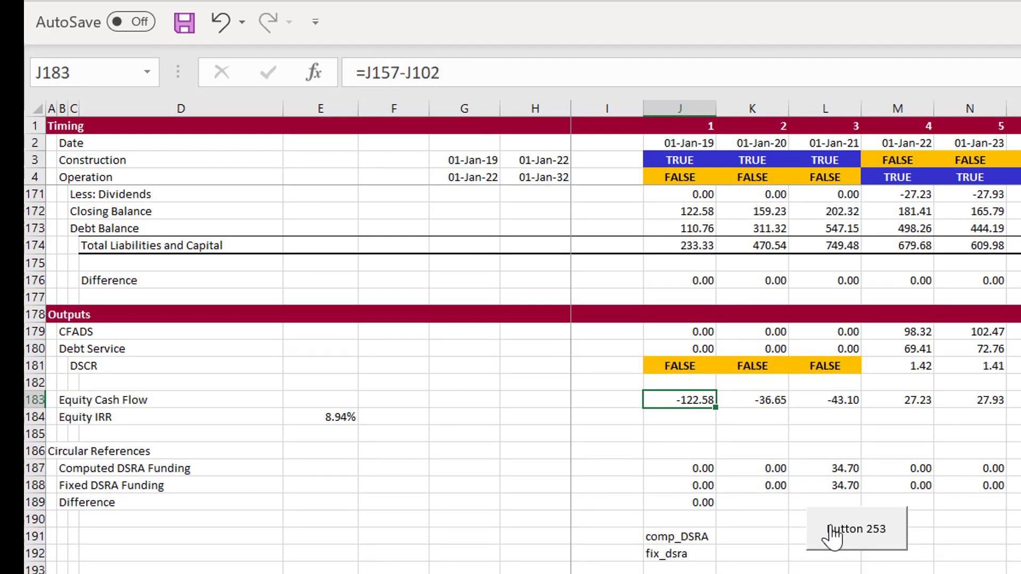
pyautogui.rightClick(839, 526)
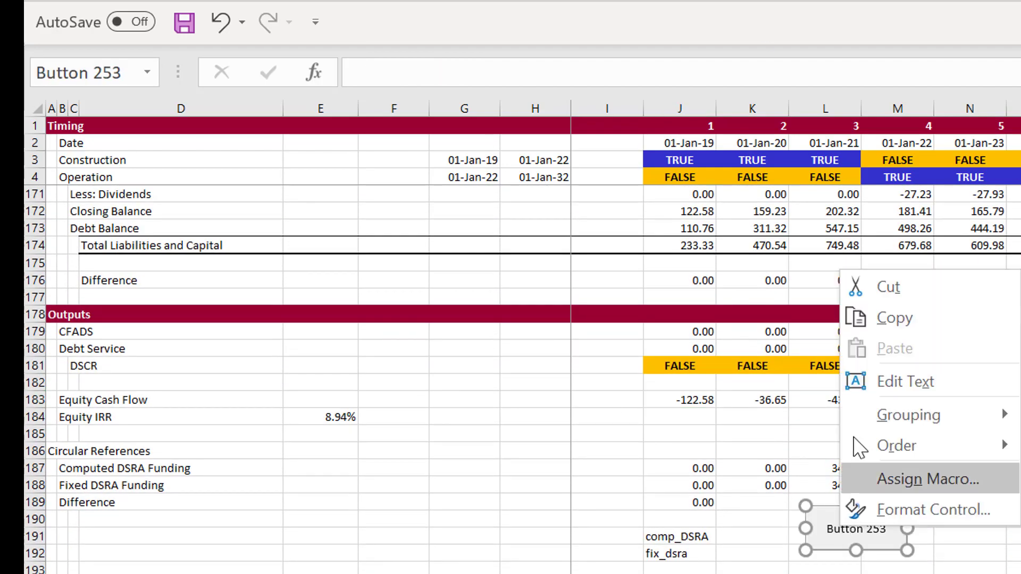
pyautogui.click(857, 318)
# Paste the macro button at N57, beside the IDC values in the Sources and Uses section
pyautogui.scroll(20, 857, 327)
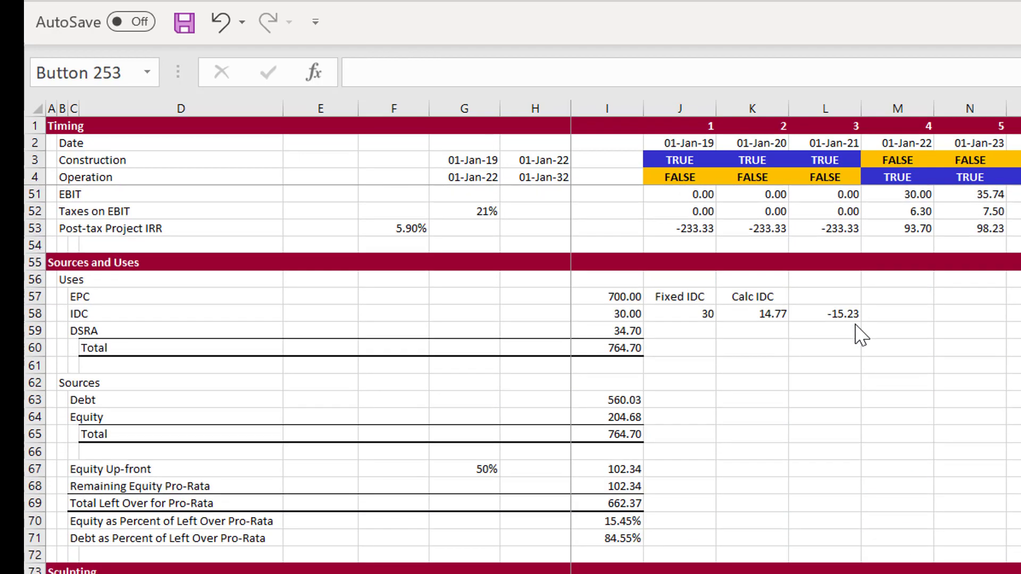
pyautogui.click(939, 316)
pyautogui.press('Up')
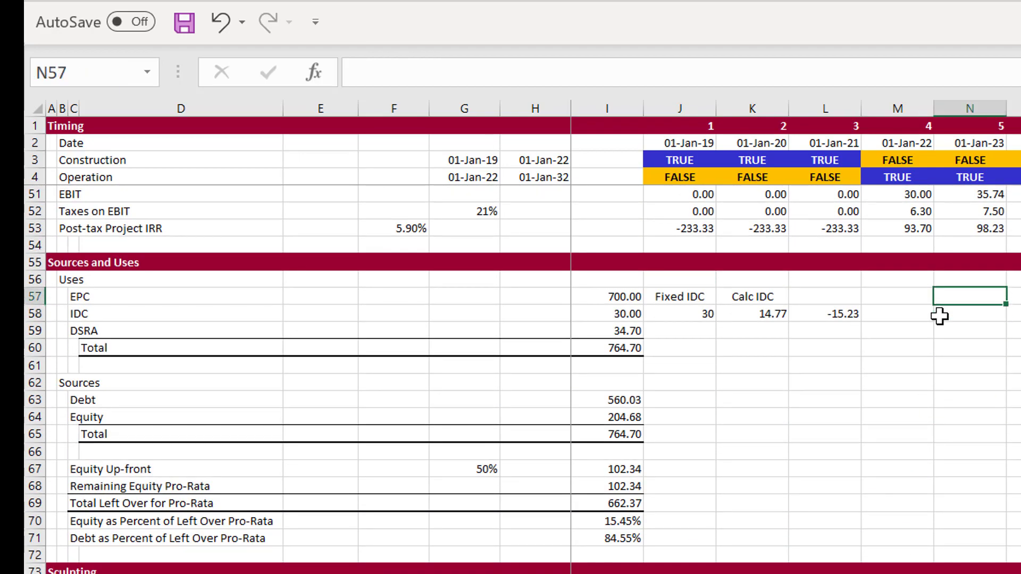
pyautogui.hotkey('ctrl', 'v')
pyautogui.click(963, 365)
pyautogui.click(889, 348)
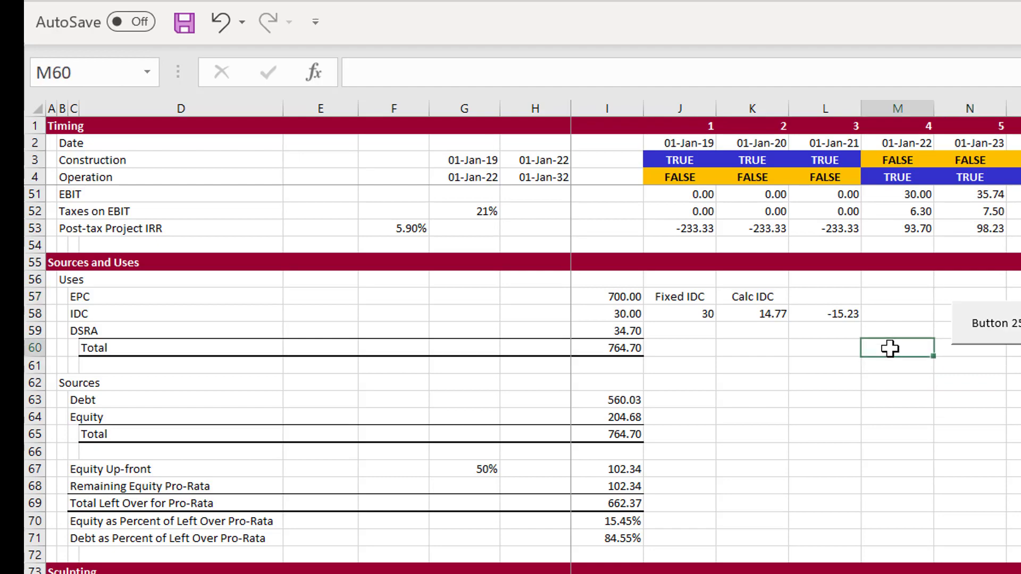
# Run the copy_paste macro from the pasted button and go back to the Sources and Uses section
pyautogui.click(1008, 322)
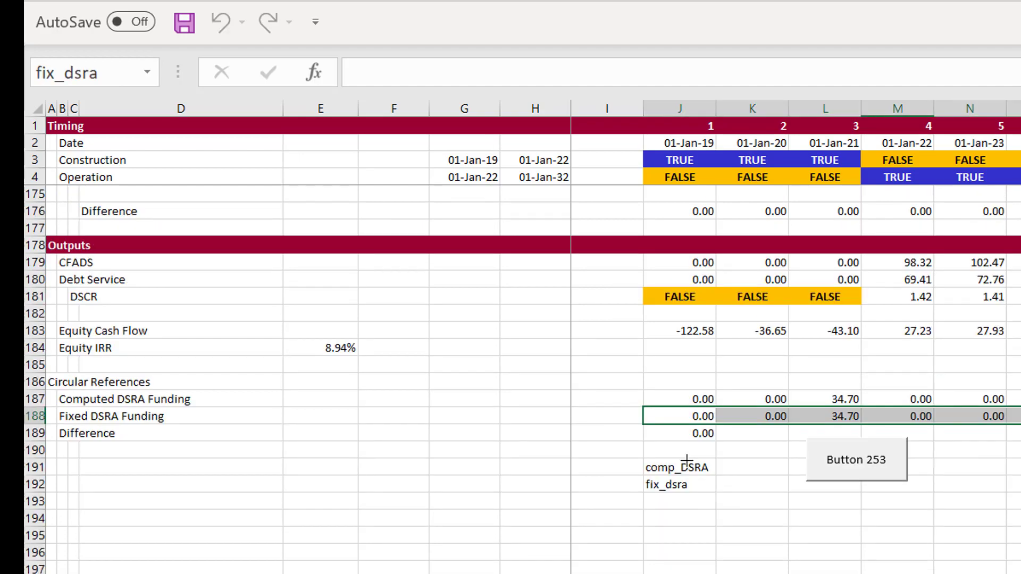
pyautogui.press('pageup')
pyautogui.press('pageup')
pyautogui.press('pageup')
pyautogui.press('pageup')
pyautogui.press('pageup')
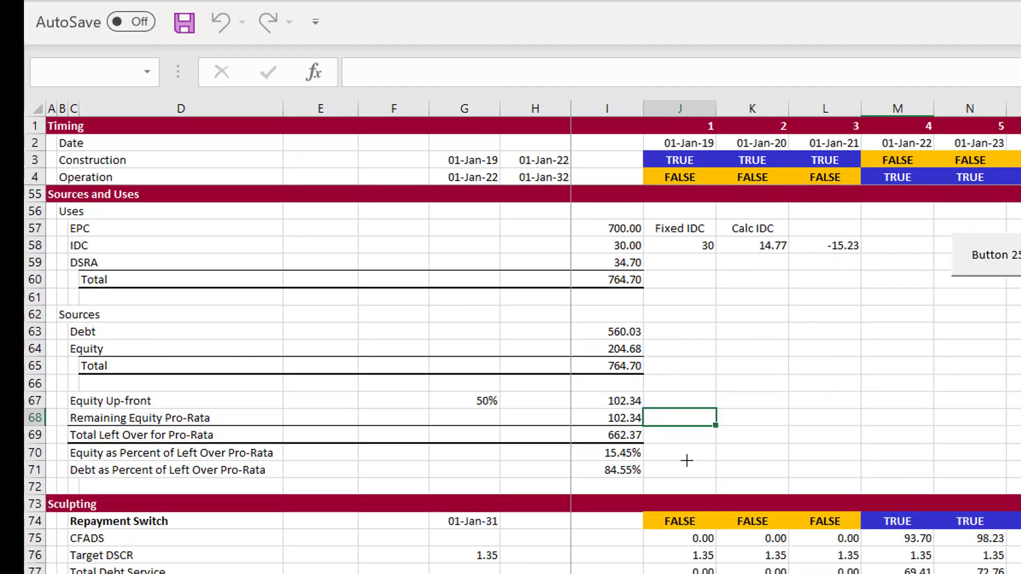
pyautogui.press('pageup')
pyautogui.press('pagedown')
# Switch to the VBA editor and correct the range name "fix_idc" to "fixed_idc" in the copy_paste macro
pyautogui.hotkey('alt', 'Tab')
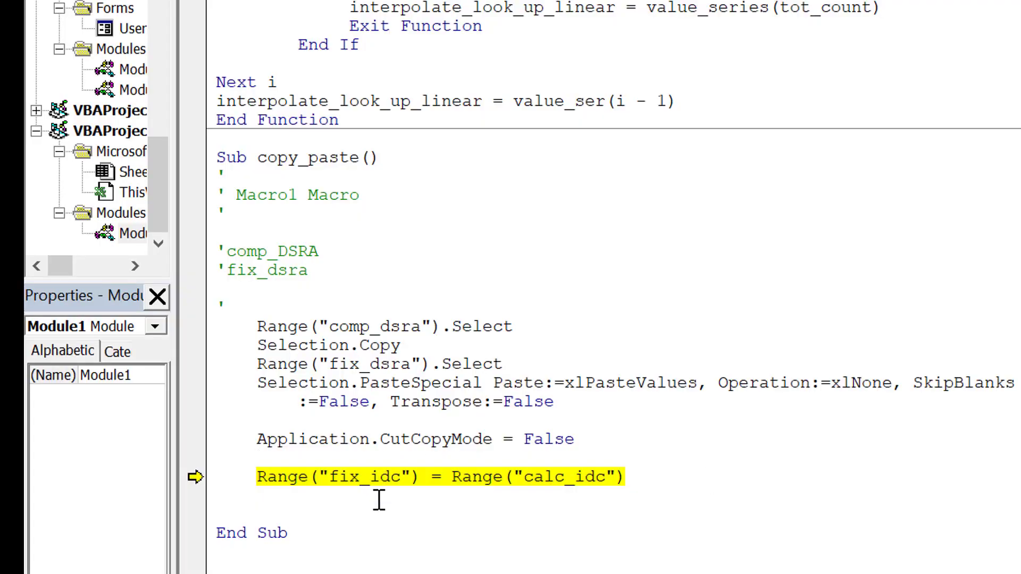
pyautogui.press('Right')
pyautogui.press('Right')
pyautogui.click(365, 481)
pyautogui.write('ed')
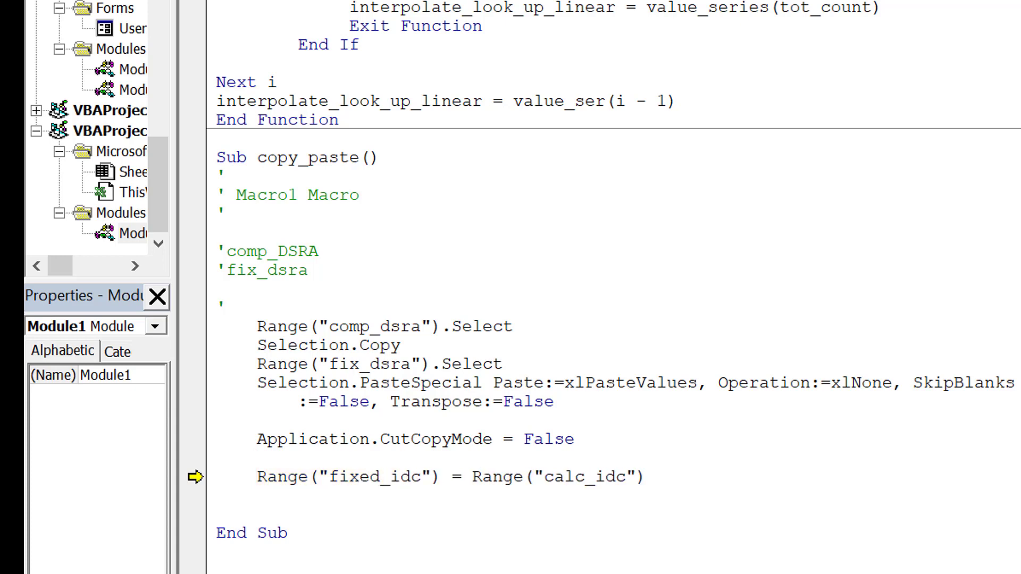
# Stop debugging, return to the worksheet and rerun the macro from the button beside the IDC values
pyautogui.hotkey('alt', 'F4')
pyautogui.click(757, 342)
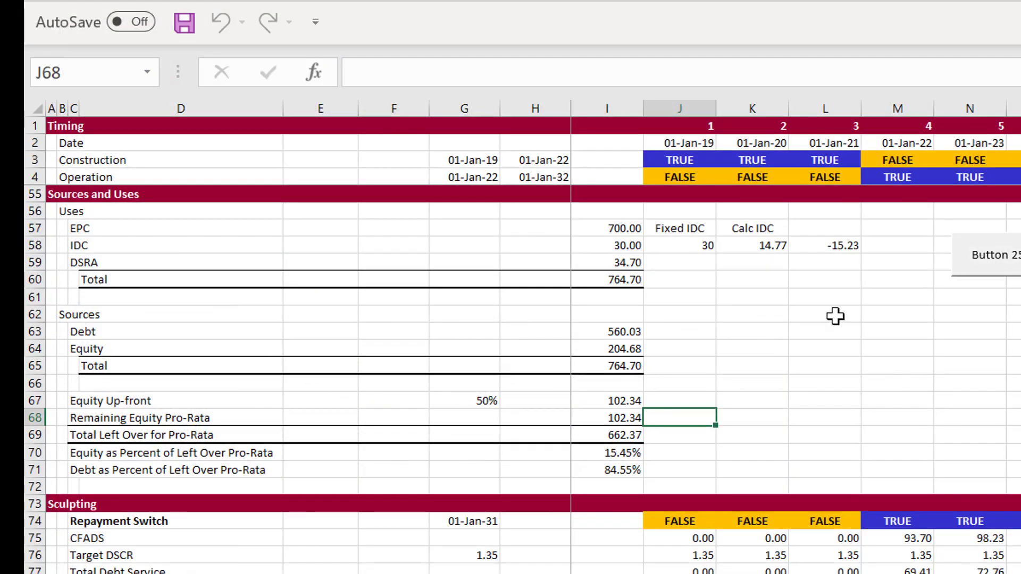
pyautogui.click(835, 316)
pyautogui.click(988, 269)
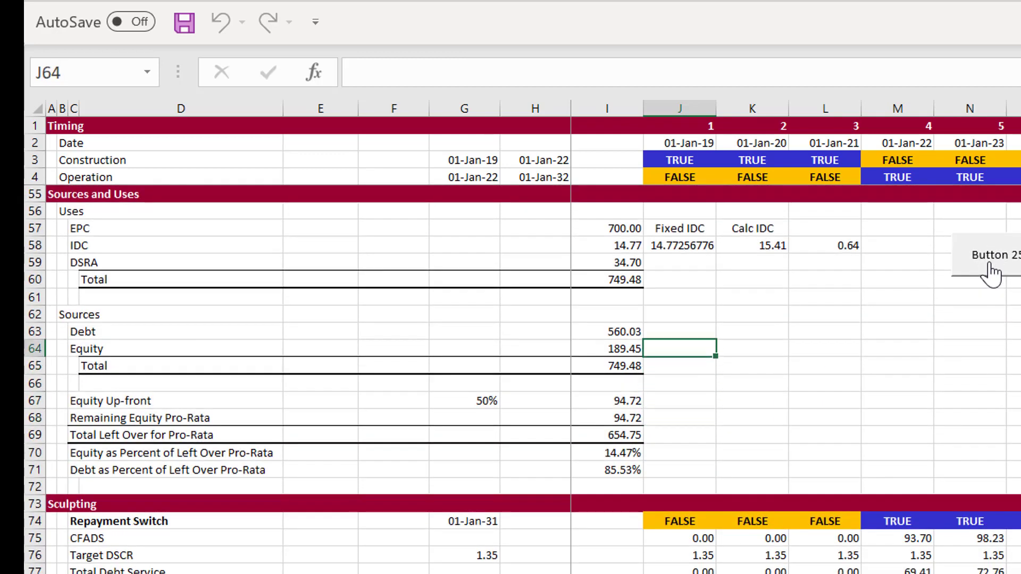
# Open the copy_paste macro assigned to the button for editing and insert blank lines above the comp_DSRA comment
pyautogui.rightClick(1006, 273)
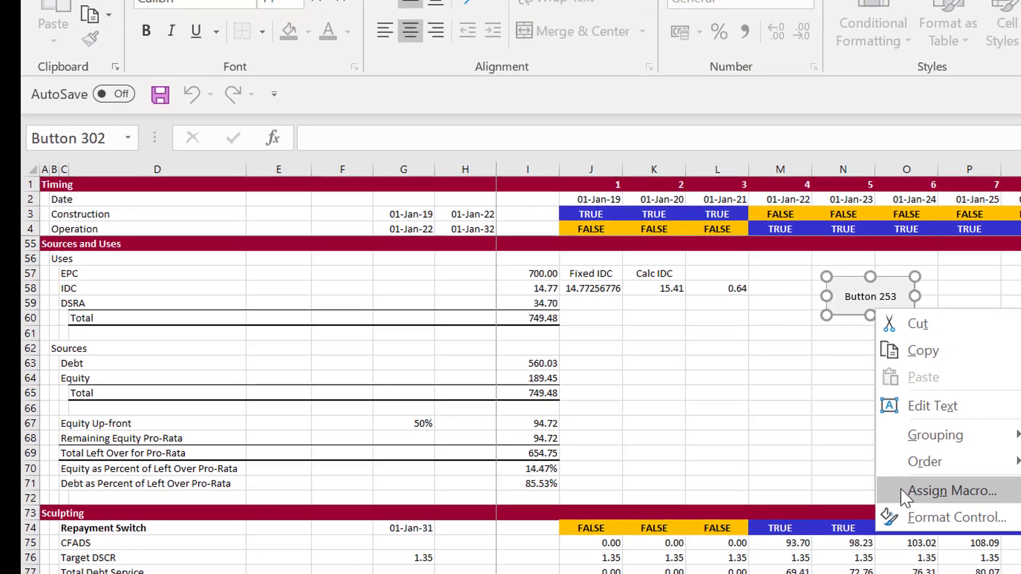
pyautogui.click(1017, 476)
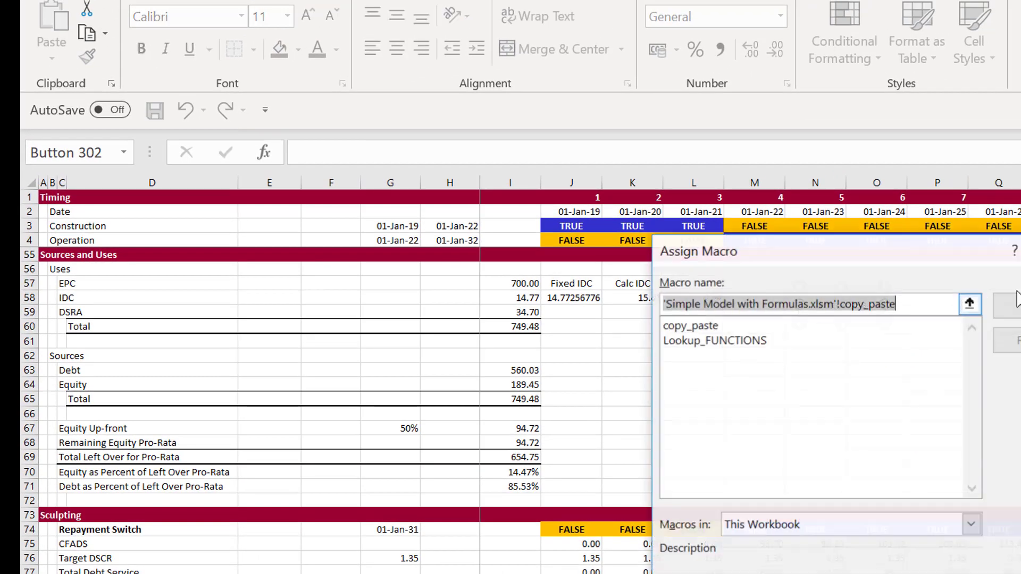
pyautogui.click(1007, 306)
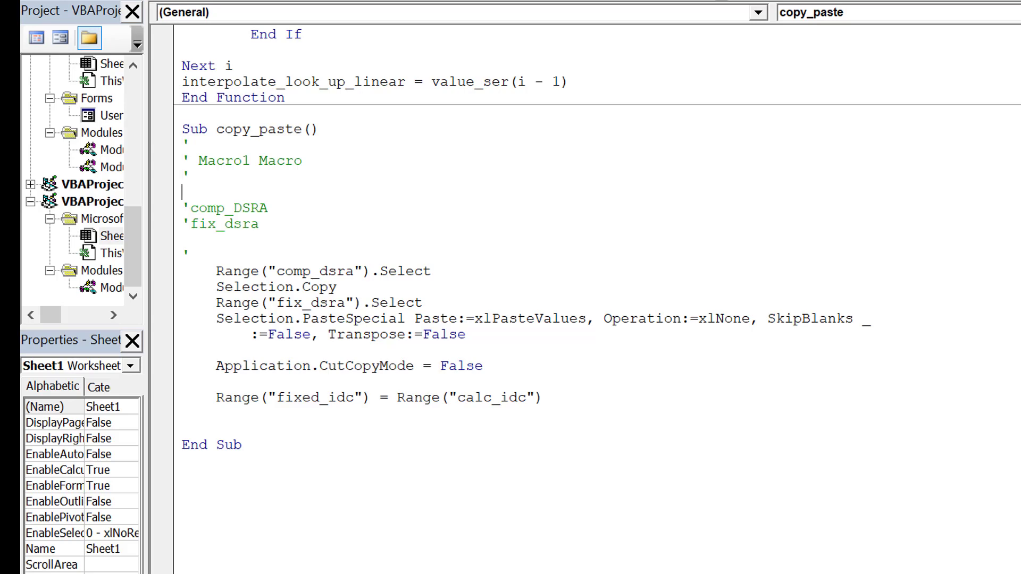
pyautogui.press('Return')
pyautogui.press('Return')
pyautogui.press('Up')
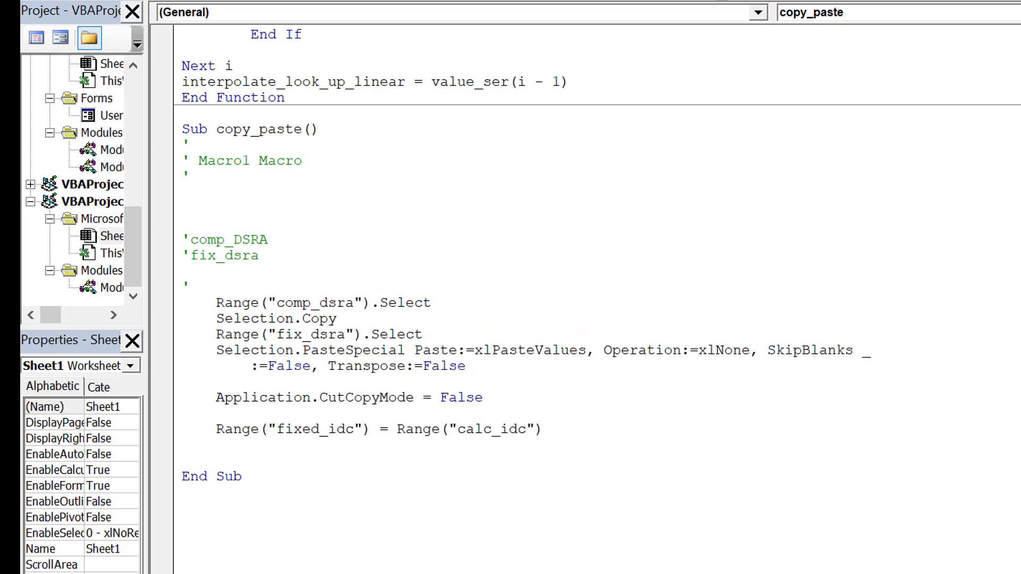
# Add the line base_address = ActiveCell.Address below the header comments of the copy_paste macro, followed by blank lines
pyautogui.write('ad')
pyautogui.press('BackSpace')
pyautogui.press('BackSpace')
pyautogui.write('base_address ')
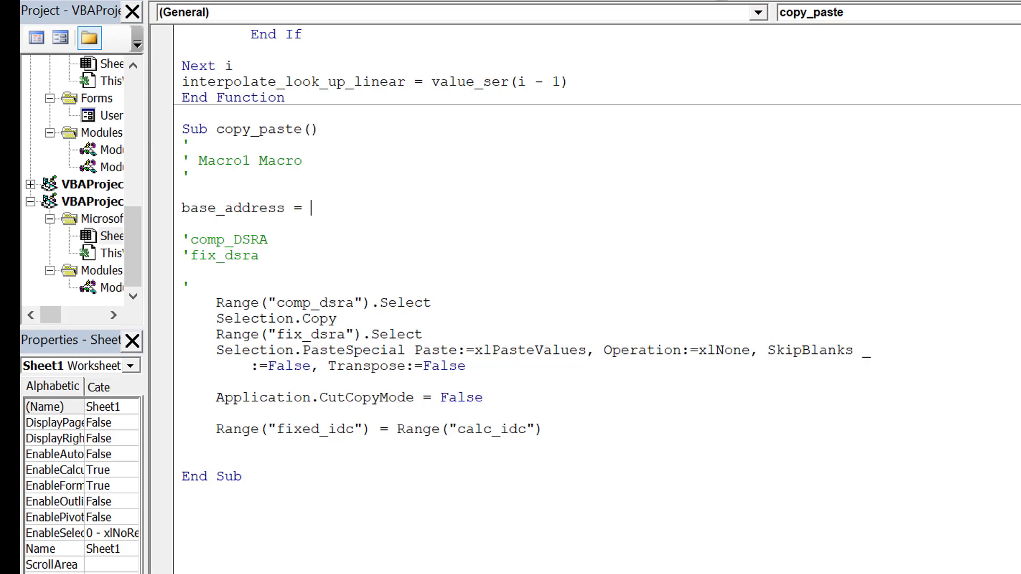
pyautogui.write('= actives')
pyautogui.press('BackSpace')
pyautogui.press('BackSpace')
pyautogui.press('BackSpace')
pyautogui.press('BackSpace')
pyautogui.write('ives')
pyautogui.press('BackSpace')
pyautogui.write('cell.add')
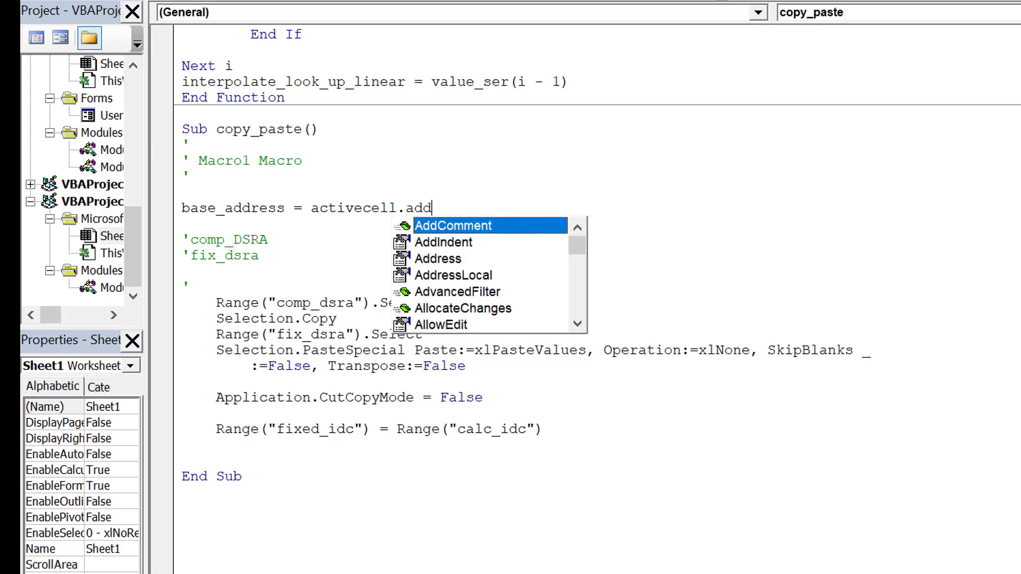
pyautogui.press('Down')
pyautogui.press('Down')
pyautogui.press('Tab')
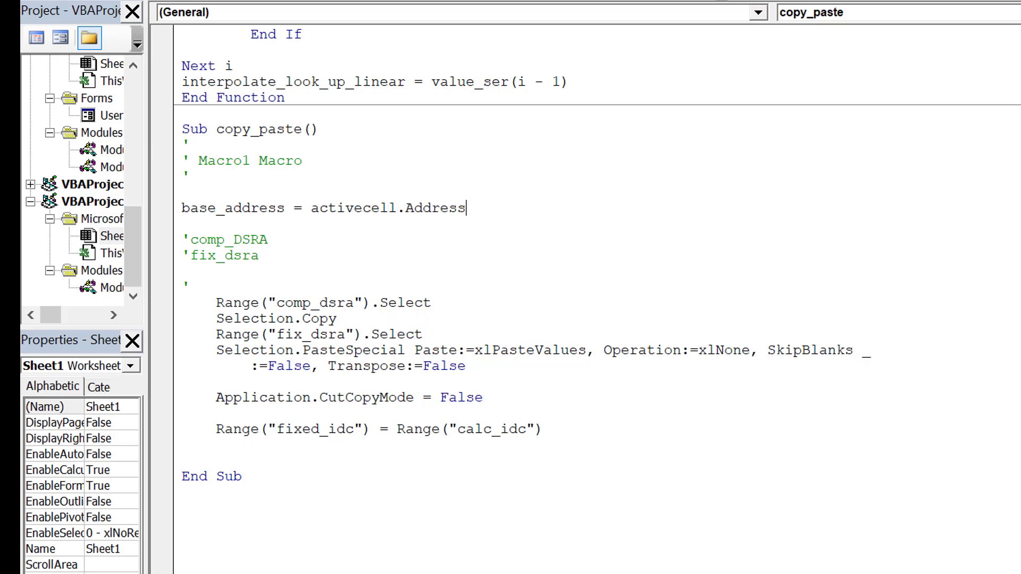
pyautogui.press('Return')
pyautogui.press('Return')
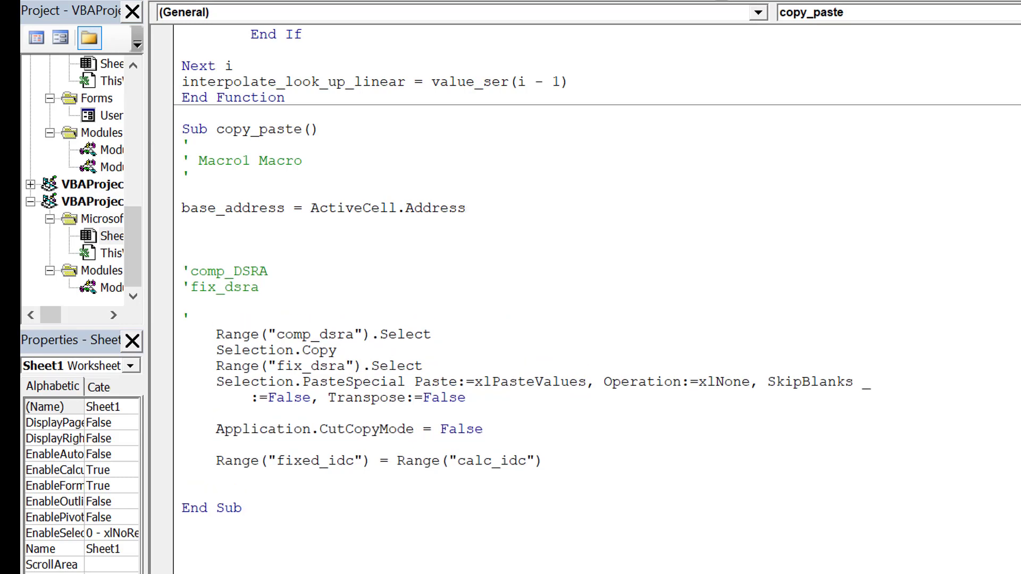
# Add Range(base_address).Select above End Sub in the copy_paste macro
pyautogui.press('Return')
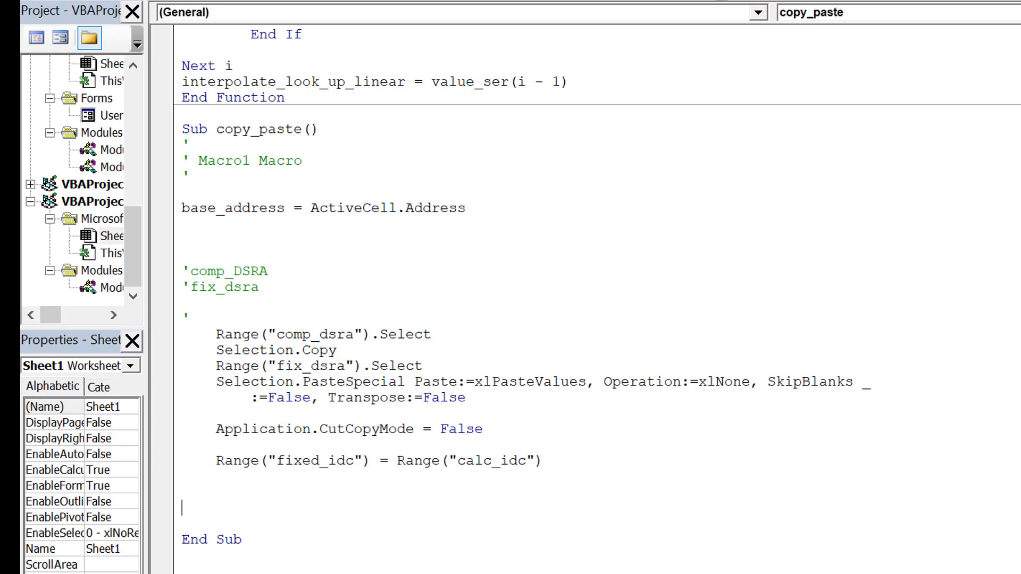
pyautogui.write('range(base')
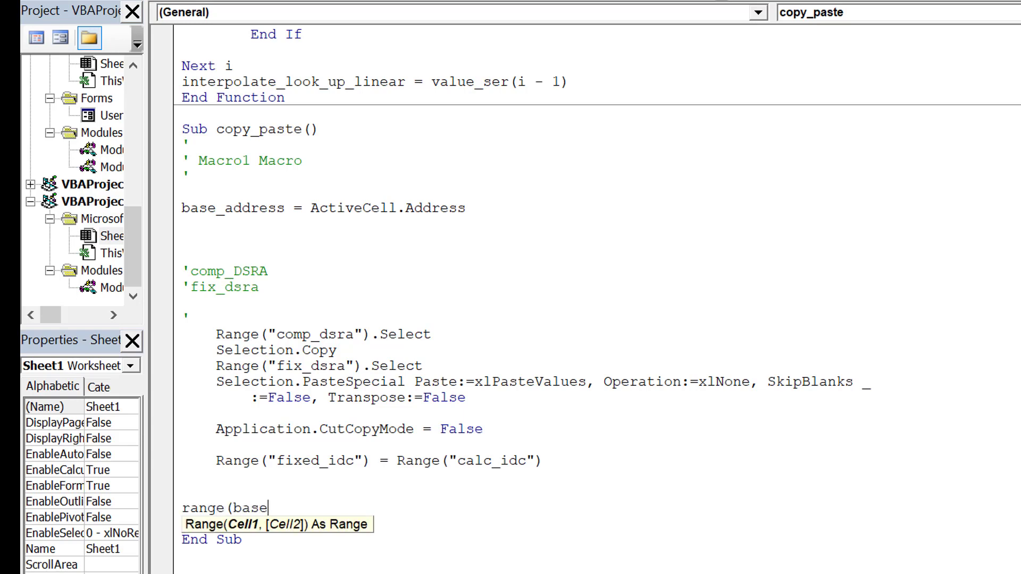
pyautogui.write('_address).se')
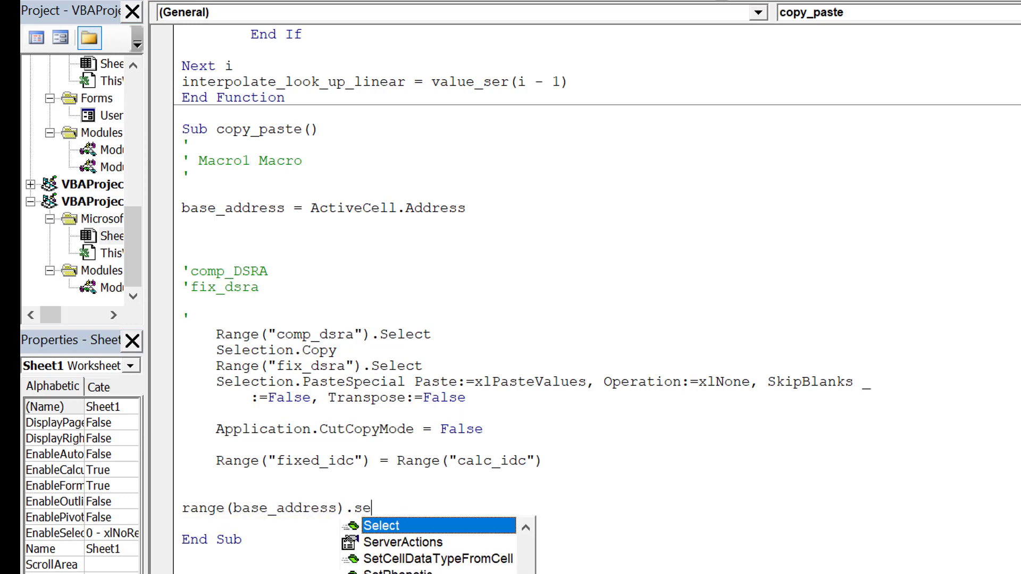
pyautogui.press('Tab')
# Duplicate the Range(base_address).Select line directly below itself and change the method in the copy to Activate
pyautogui.hotkey('shift', 'Down')
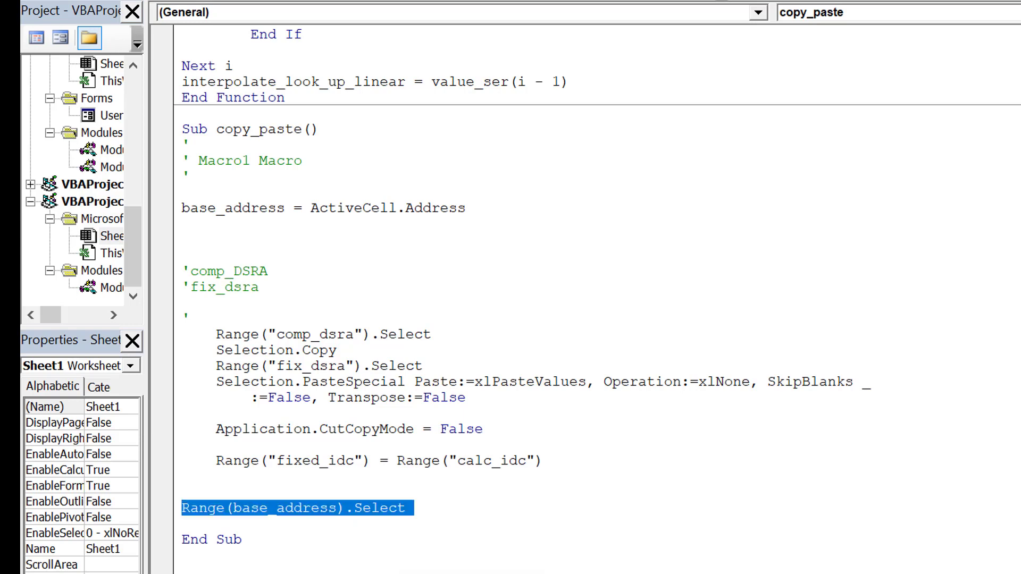
pyautogui.hotkey('ctrl', 'c')
pyautogui.press('Right')
pyautogui.hotkey('ctrl', 'v')
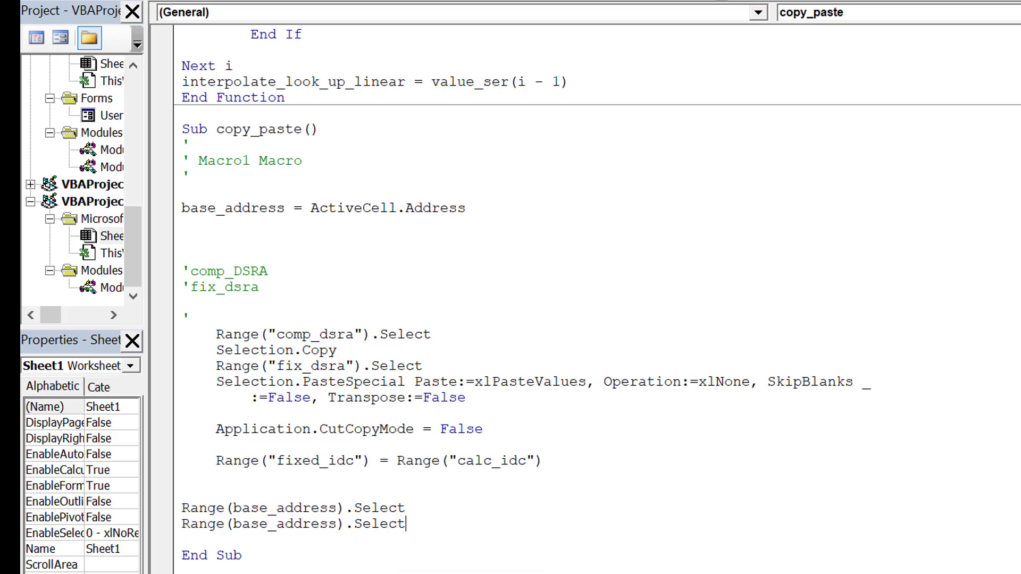
pyautogui.press('BackSpace')
pyautogui.press('BackSpace')
pyautogui.press('BackSpace')
pyautogui.press('BackSpace')
pyautogui.press('BackSpace')
pyautogui.press('BackSpace')
pyautogui.write('activate')
pyautogui.press('Up')
# Return to the worksheet, select O63 and run the macro twice from the button beside the IDC values
pyautogui.hotkey('alt', 'F11')
pyautogui.click(852, 372)
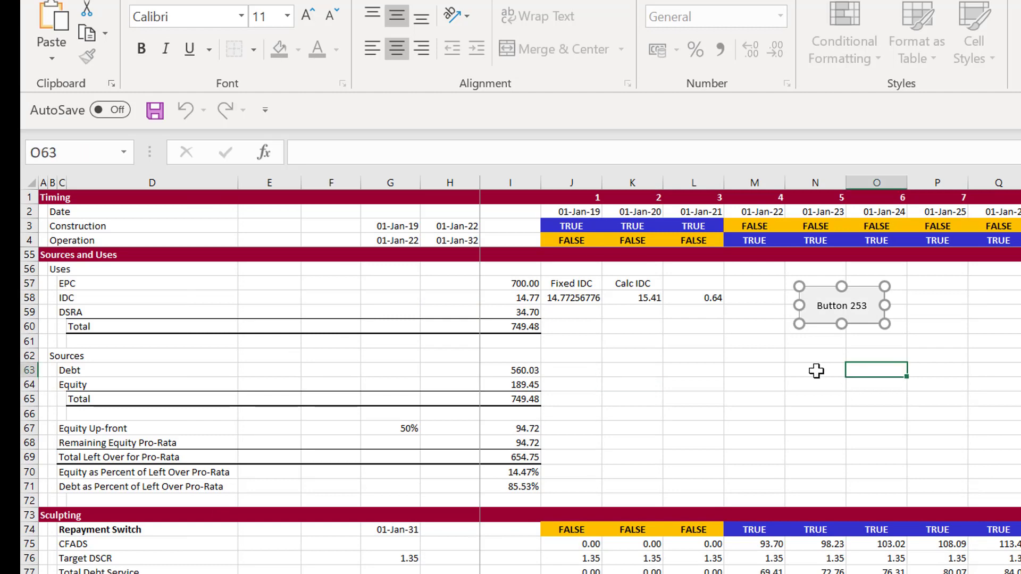
pyautogui.click(822, 321)
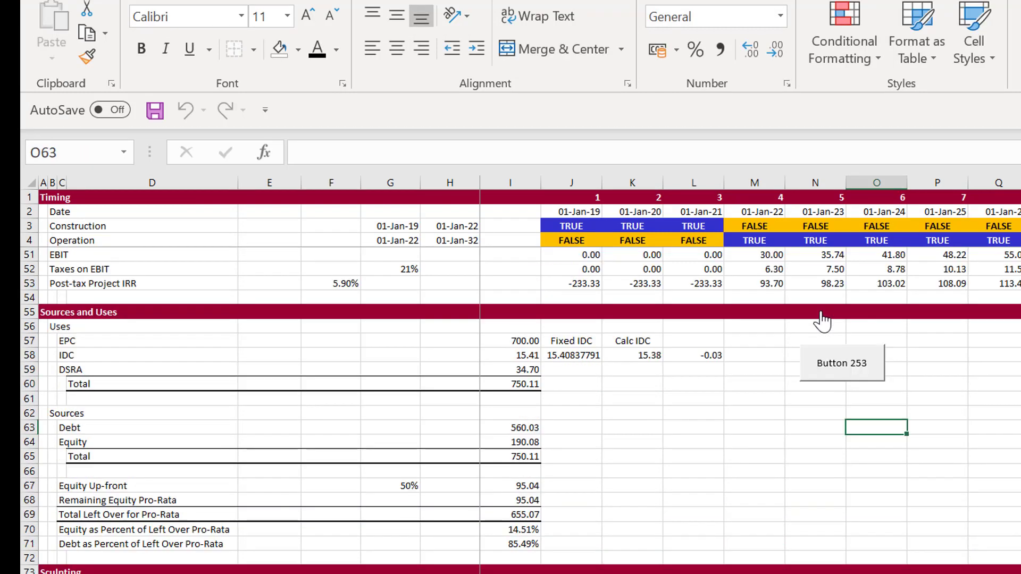
pyautogui.click(825, 371)
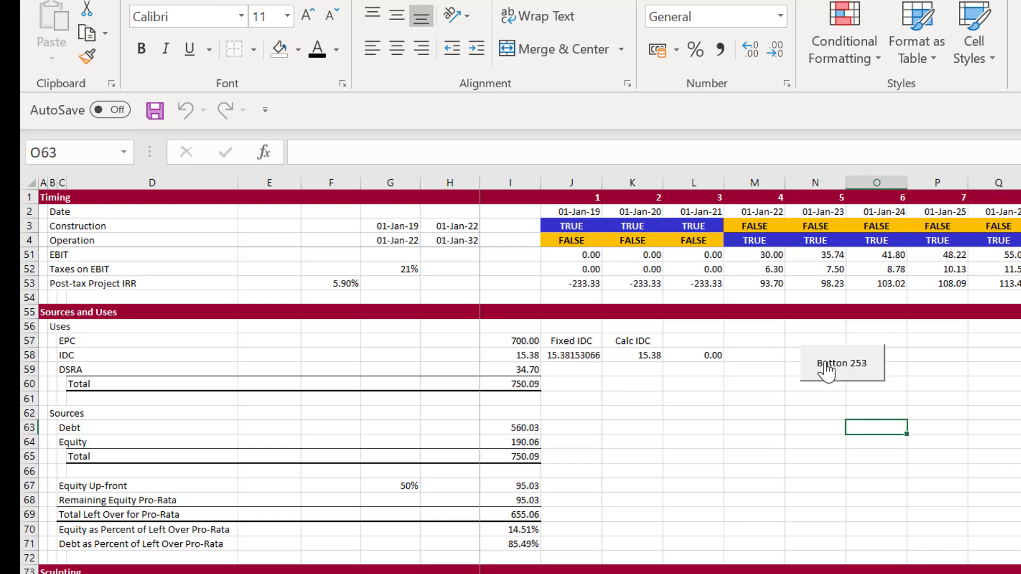
# Format the Fixed IDC value in J58 as a number with two decimals
pyautogui.click(574, 370)
pyautogui.press('Up')
pyautogui.hotkey('ctrl', 'shift', '1')
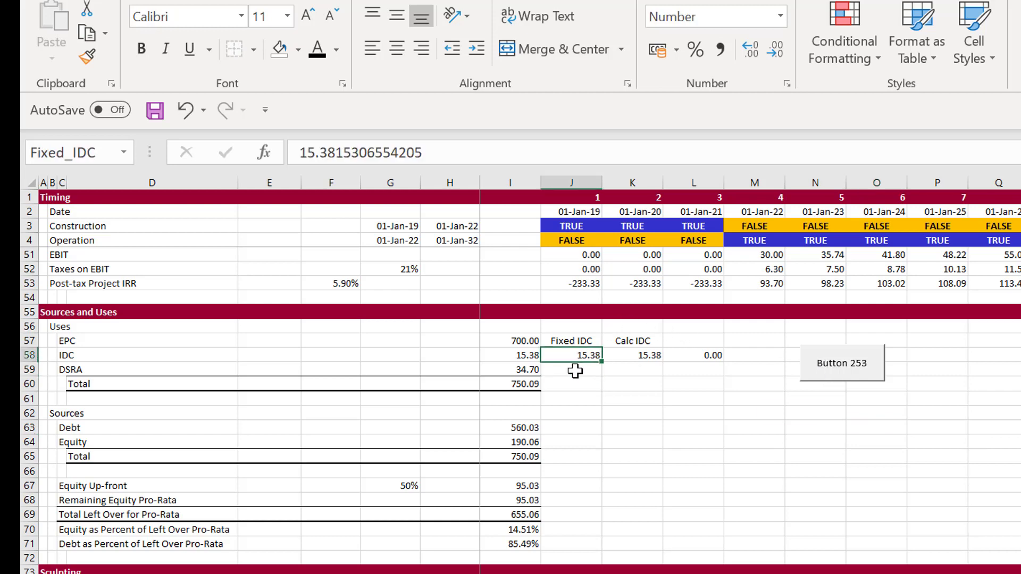
# Examine the sculpting CFADS formula in J75
pyautogui.press('Down')
pyautogui.press('Down')
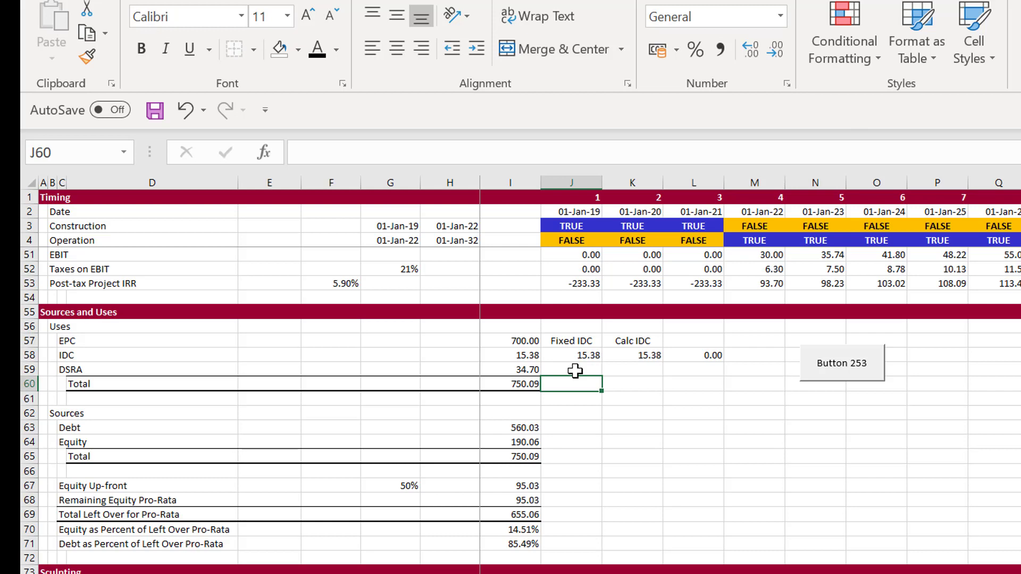
pyautogui.press('Down')
pyautogui.press('Down')
pyautogui.press('Down')
pyautogui.press('Down')
pyautogui.press('Down')
pyautogui.press('Down')
pyautogui.press('Down')
pyautogui.press('Down')
pyautogui.press('Down')
pyautogui.press('Down')
pyautogui.press('Down')
pyautogui.press('Down')
pyautogui.press('Down')
pyautogui.press('Down')
pyautogui.press('Down')
pyautogui.press('Down')
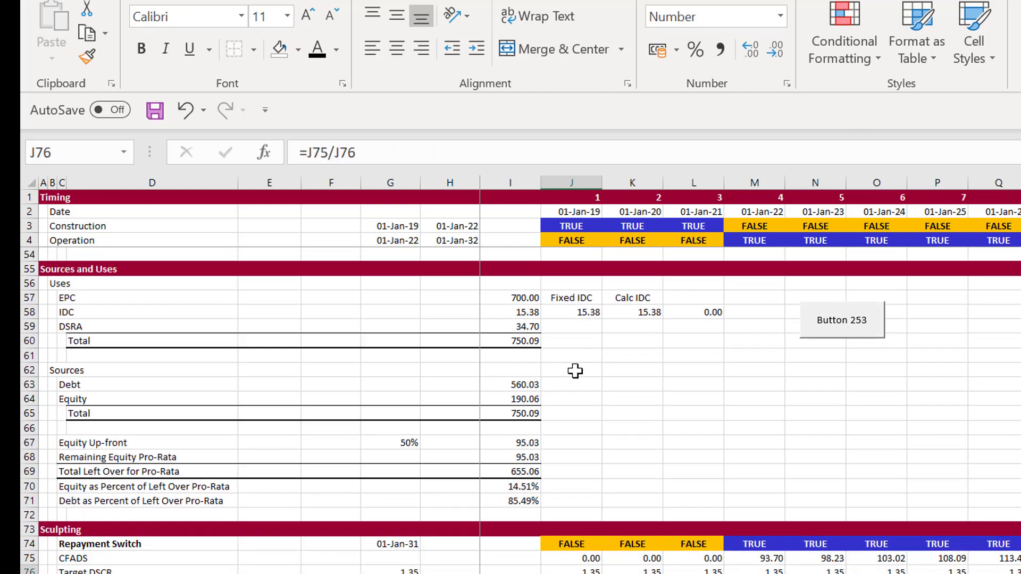
pyautogui.press('Up')
pyautogui.press('F2')
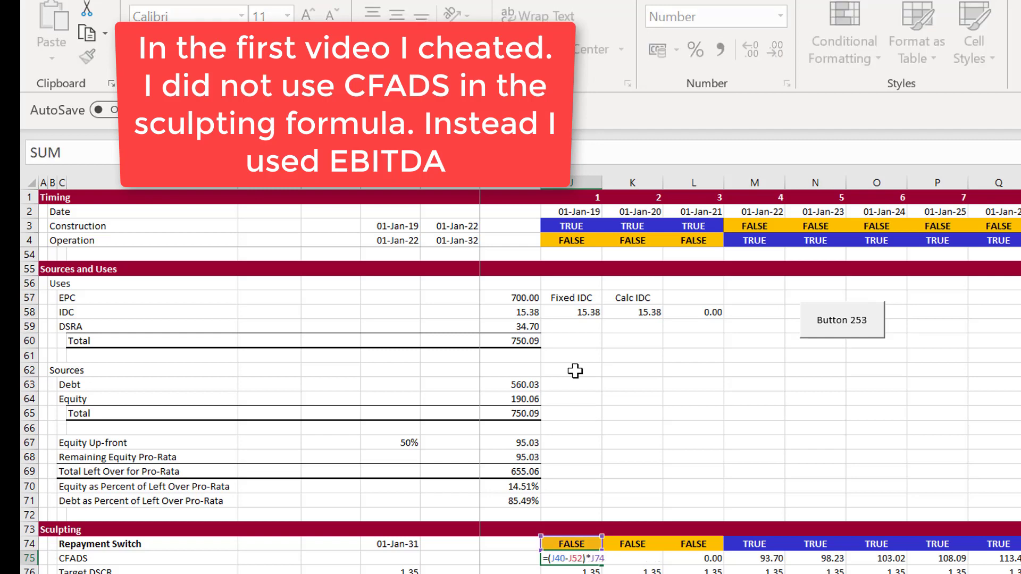
pyautogui.press('Escape')
# Replace the sculpting CFADS formula in J75 with the repayment switch multiplied by the cash flow waterfall CFADS, =J74*J151
pyautogui.write('=')
pyautogui.press('Up')
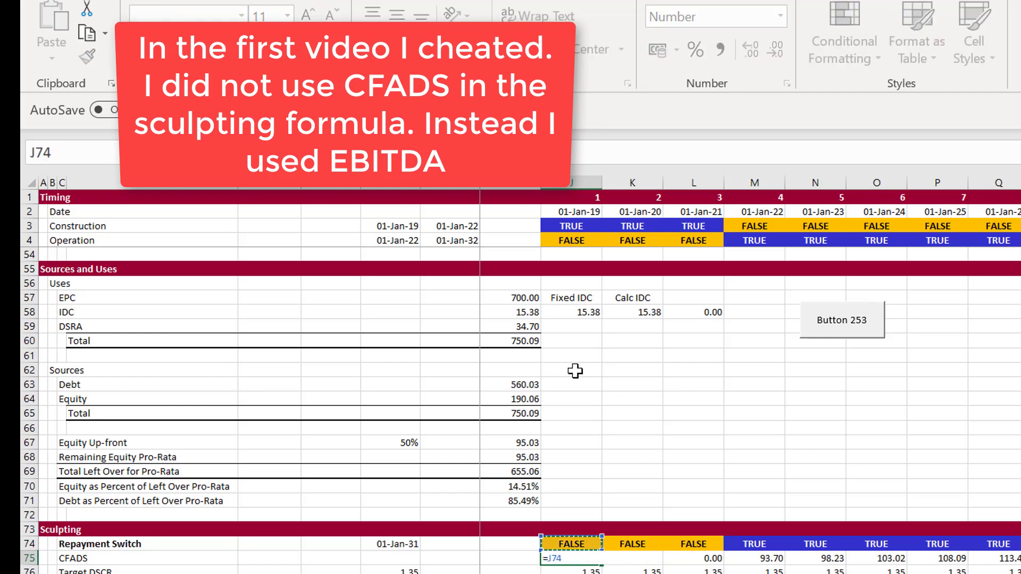
pyautogui.write('*')
pyautogui.press('Down')
pyautogui.press('Down')
pyautogui.press('Down')
pyautogui.press('Down')
pyautogui.press('Down')
pyautogui.press('Down')
pyautogui.press('Down')
pyautogui.press('Down')
pyautogui.press('Down')
pyautogui.press('Down')
pyautogui.press('Down')
pyautogui.press('Down')
pyautogui.press('Down')
pyautogui.press('Down')
pyautogui.press('Down')
pyautogui.press('Down')
pyautogui.press('Down')
pyautogui.press('Down')
pyautogui.press('Down')
pyautogui.press('Down')
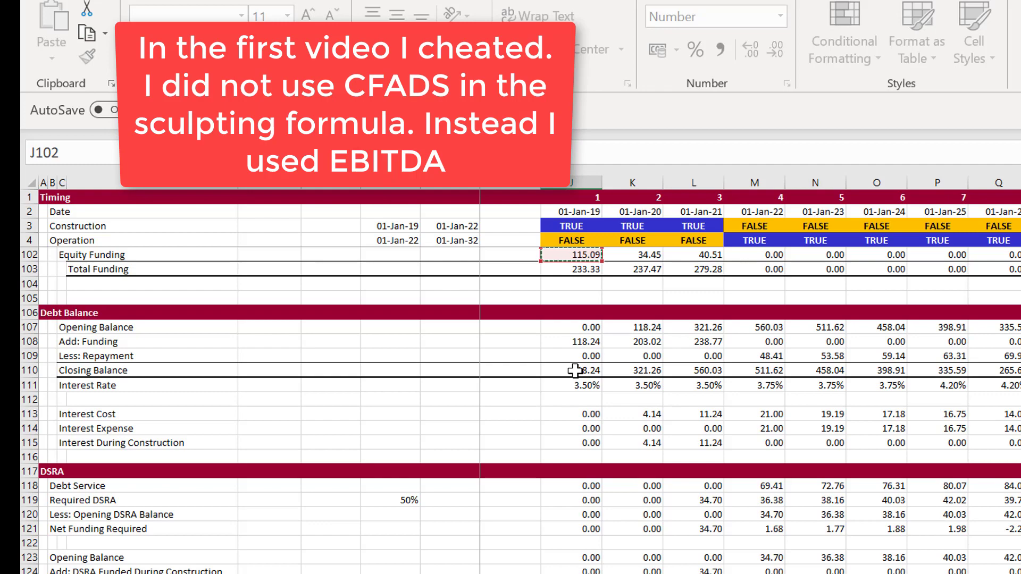
pyautogui.press('Down')
pyautogui.press('Down')
pyautogui.press('Down')
pyautogui.press('Down')
pyautogui.press('Down')
pyautogui.press('Down')
pyautogui.press('Down')
pyautogui.press('Down')
pyautogui.press('Down')
pyautogui.press('Down')
pyautogui.press('Down')
pyautogui.press('Down')
pyautogui.press('Down')
pyautogui.press('Down')
pyautogui.press('Down')
pyautogui.press('Down')
pyautogui.press('Down')
pyautogui.press('Down')
pyautogui.press('Down')
pyautogui.press('Down')
pyautogui.press('Down')
pyautogui.press('Down')
pyautogui.press('Down')
pyautogui.press('Down')
pyautogui.press('Down')
pyautogui.press('Down')
pyautogui.press('Down')
pyautogui.press('Down')
pyautogui.press('Down')
pyautogui.press('Down')
pyautogui.press('Down')
pyautogui.press('Down')
pyautogui.press('Down')
pyautogui.press('Down')
pyautogui.press('Down')
pyautogui.press('Down')
pyautogui.press('Down')
pyautogui.press('Down')
pyautogui.press('Down')
pyautogui.press('Down')
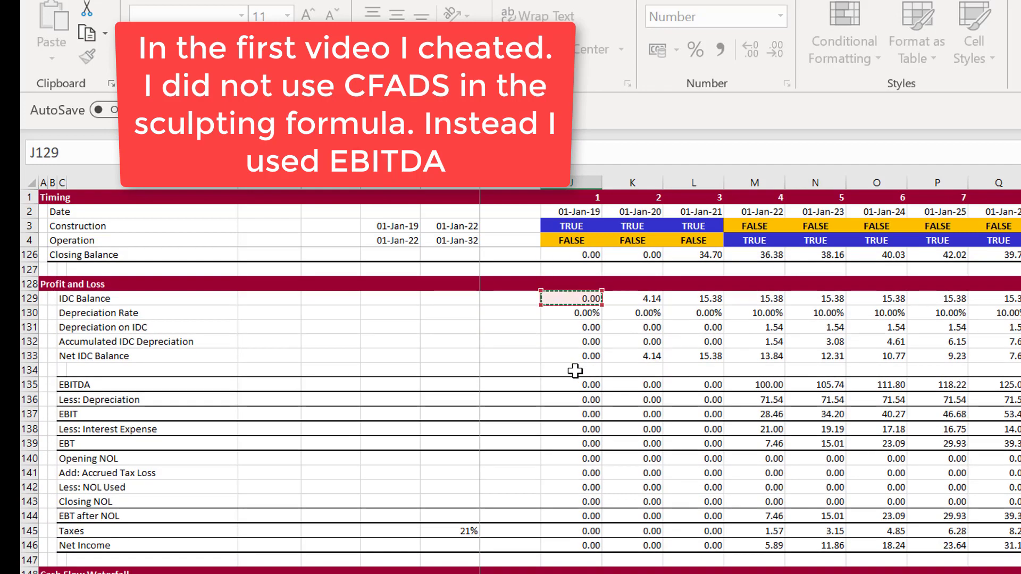
pyautogui.press('Up')
pyautogui.press('Up')
pyautogui.press('Up')
pyautogui.press('Up')
pyautogui.press('Up')
pyautogui.press('Up')
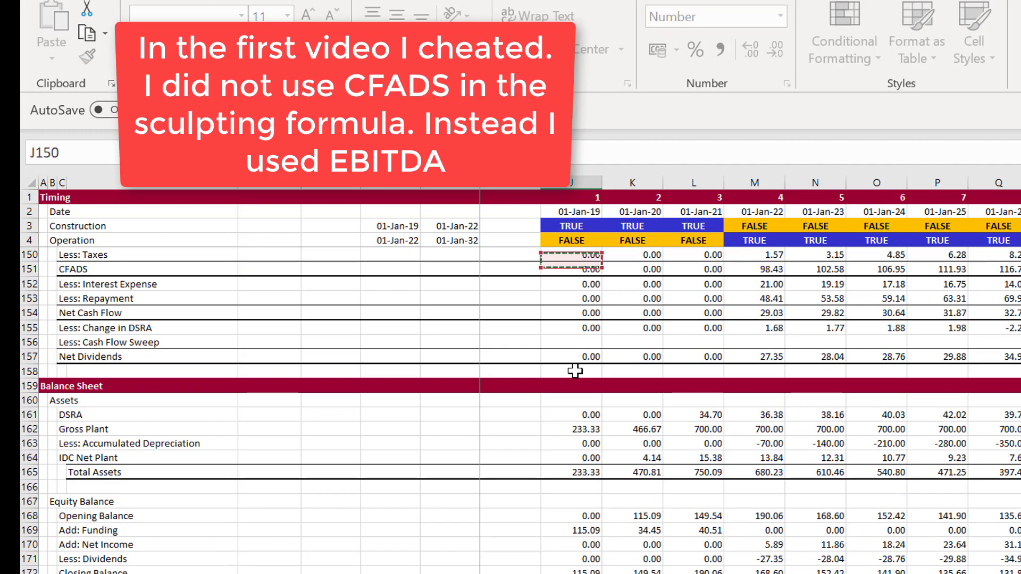
pyautogui.press('Down')
pyautogui.press('Down')
pyautogui.press('Down')
pyautogui.press('Down')
pyautogui.press('Down')
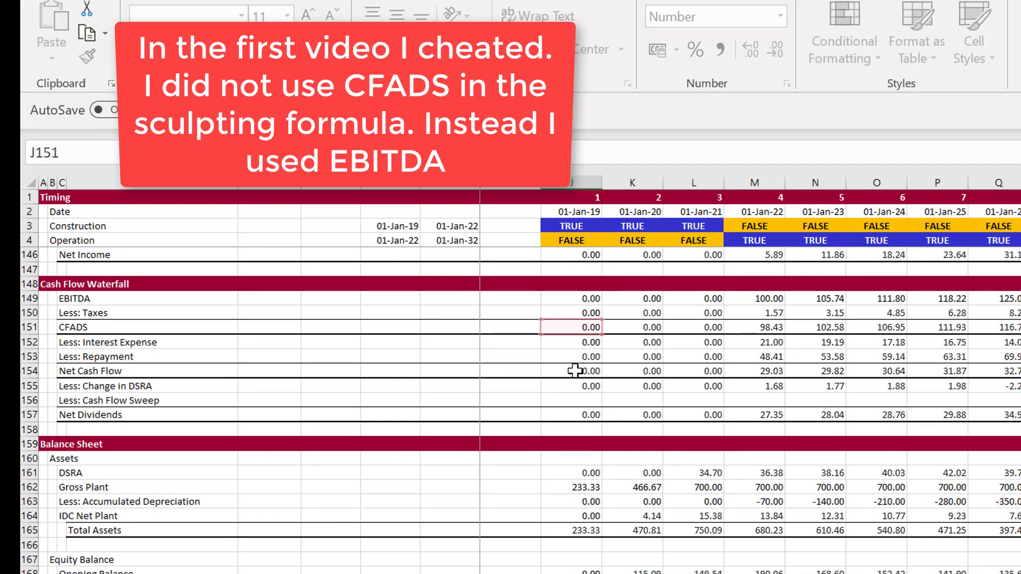
pyautogui.press('Return')
# Copy the revised CFADS formula in J75 to the right across the sculpting CFADS row
pyautogui.press('Up')
pyautogui.press('Up')
pyautogui.press('Up')
pyautogui.press('Up')
pyautogui.press('Up')
pyautogui.press('Up')
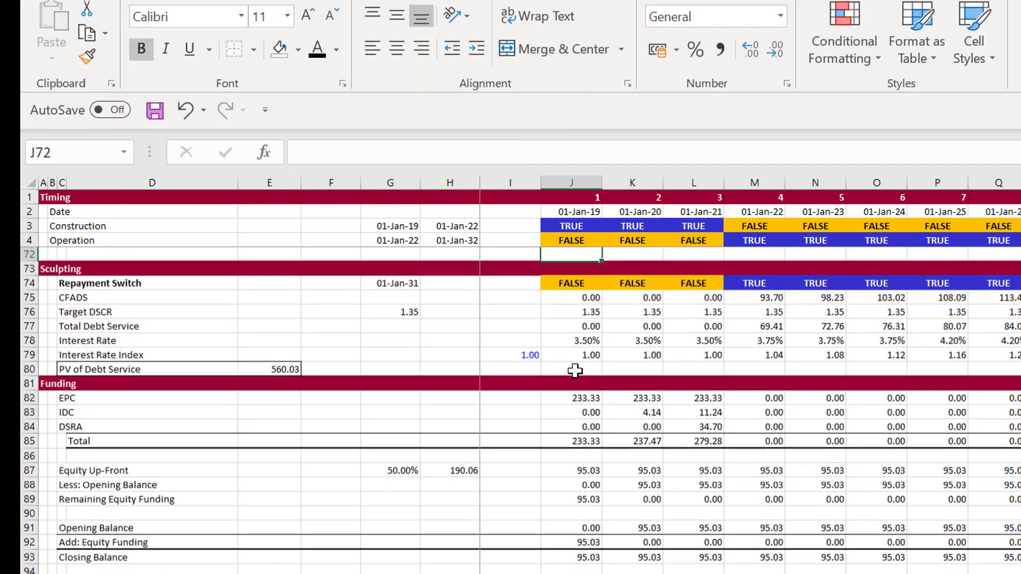
pyautogui.press('Down')
pyautogui.press('Down')
pyautogui.press('Down')
pyautogui.press('Down')
pyautogui.press('Down')
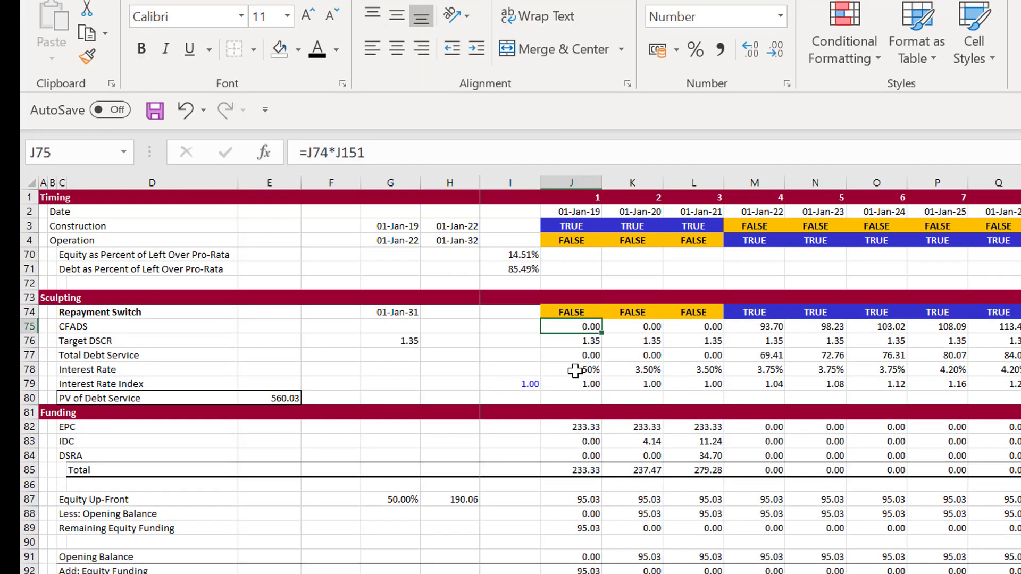
pyautogui.press('Down')
pyautogui.press('Down')
pyautogui.press('Down')
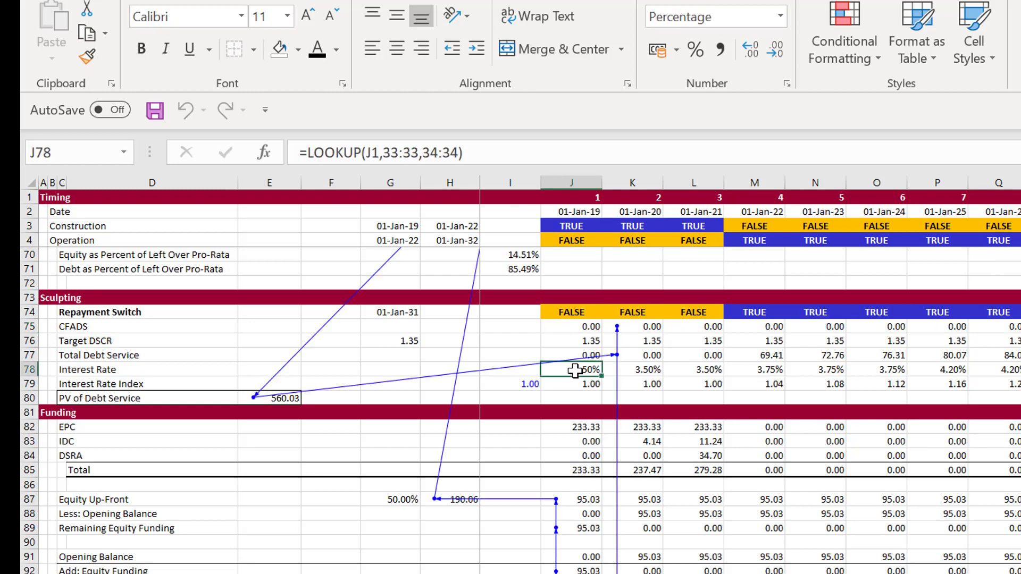
# Examine the copied CFADS formulas in row 75 and follow the circular reference arrows down through the cash flow waterfall
pyautogui.press('Up')
pyautogui.press('Up')
pyautogui.press('Up')
pyautogui.press('Up')
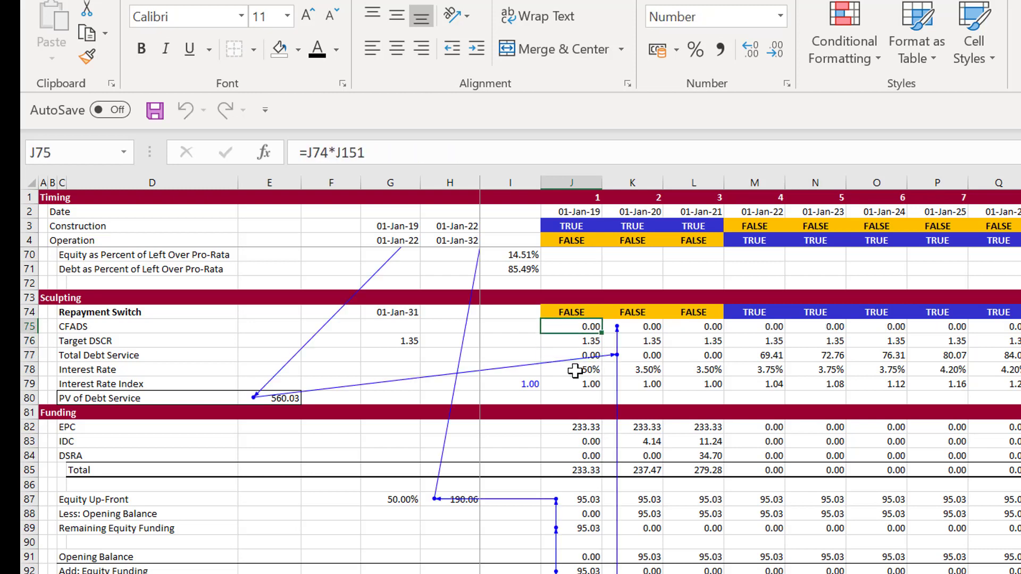
pyautogui.press('Down')
pyautogui.press('Right')
pyautogui.press('Right')
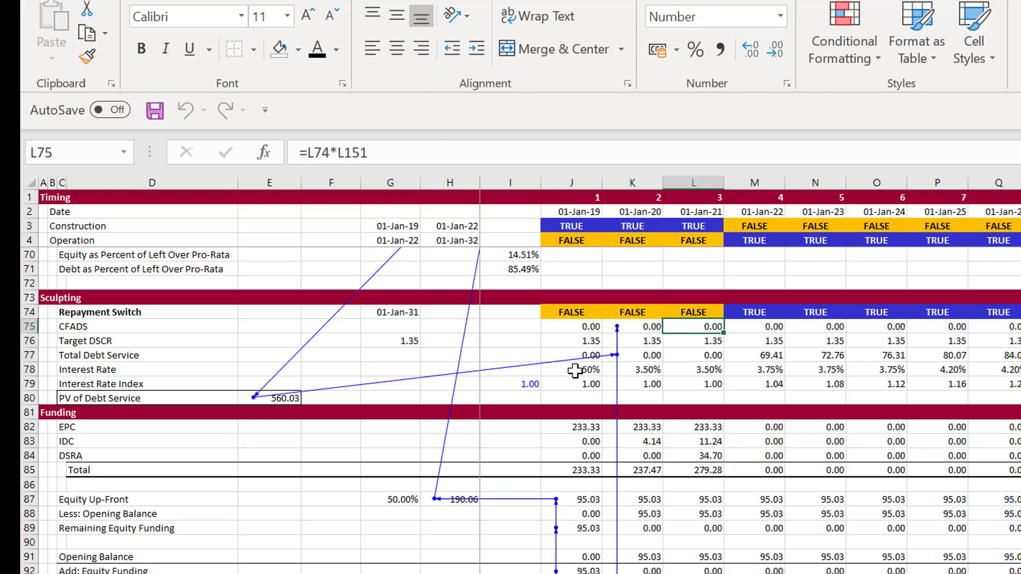
pyautogui.press('Left')
pyautogui.press('Left')
pyautogui.press('Right')
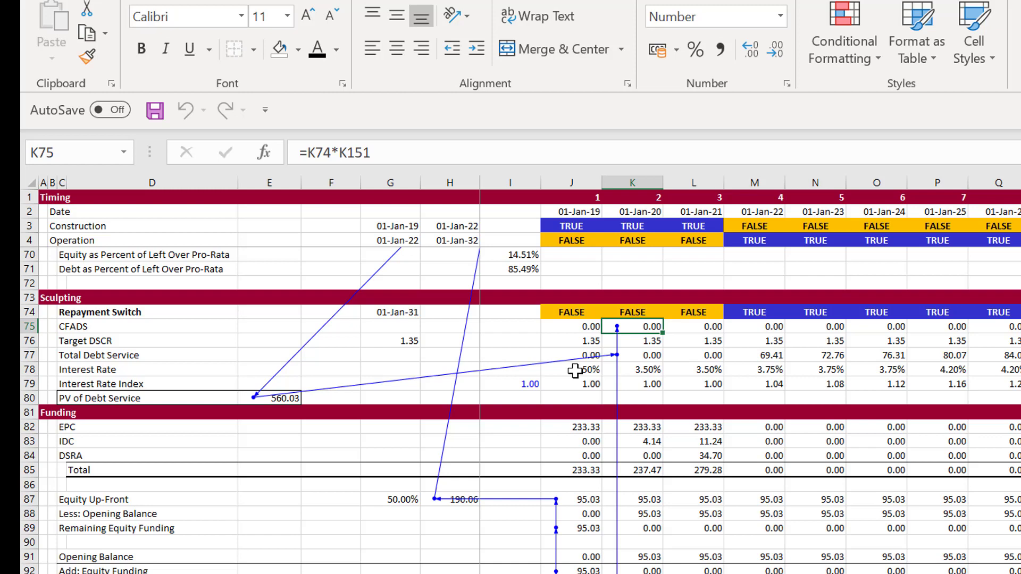
pyautogui.press('pagedown')
pyautogui.press('pagedown')
pyautogui.press('pagedown')
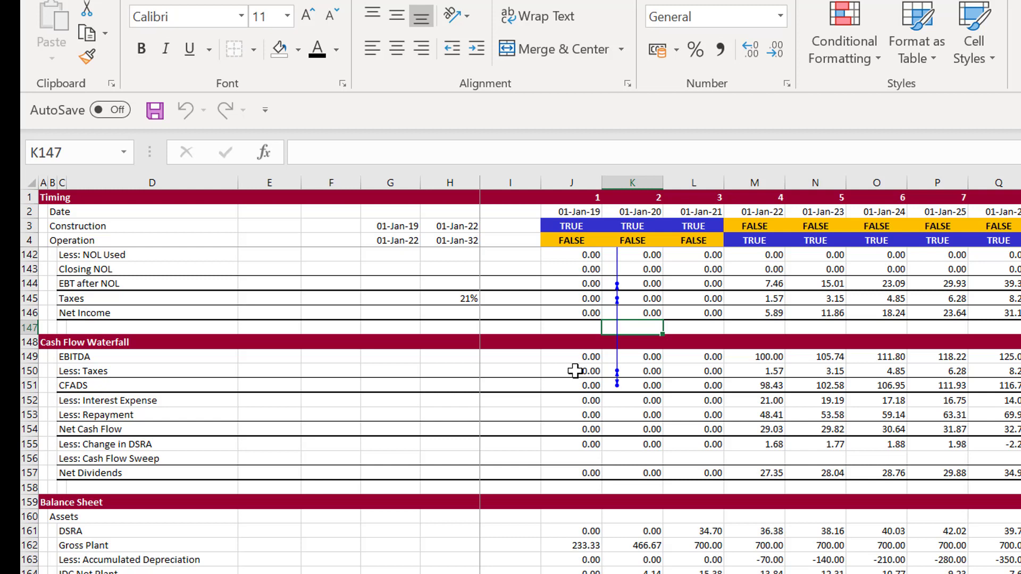
pyautogui.press('pagedown')
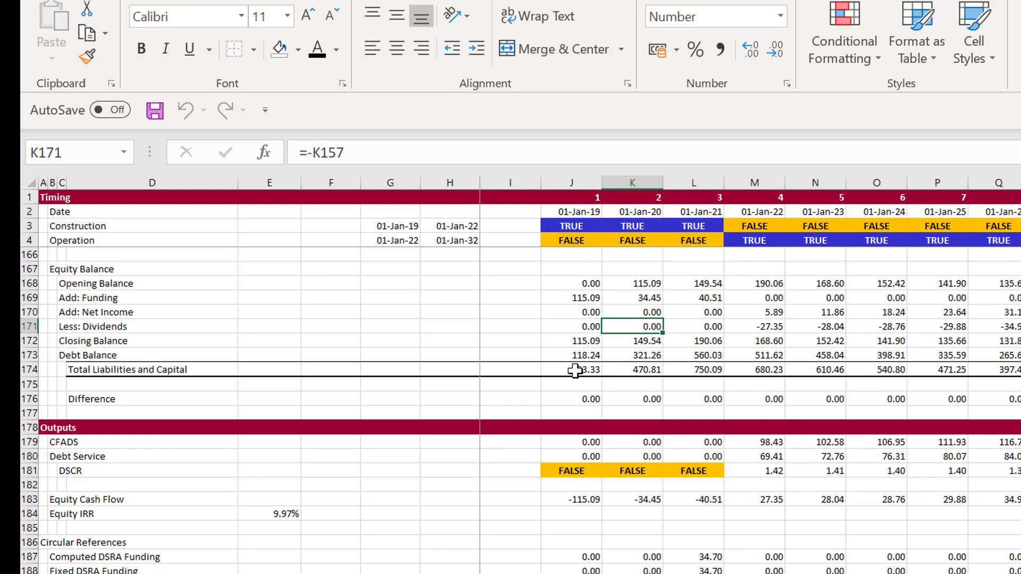
# Enter the row label Computed CFADS in B194, below the DSRA rows of the Circular References section
pyautogui.press('pagedown')
pyautogui.press('Up')
pyautogui.press('Up')
pyautogui.press('Up')
pyautogui.press('Up')
pyautogui.press('Up')
pyautogui.press('Up')
pyautogui.press('Up')
pyautogui.press('Up')
pyautogui.press('Up')
pyautogui.press('Up')
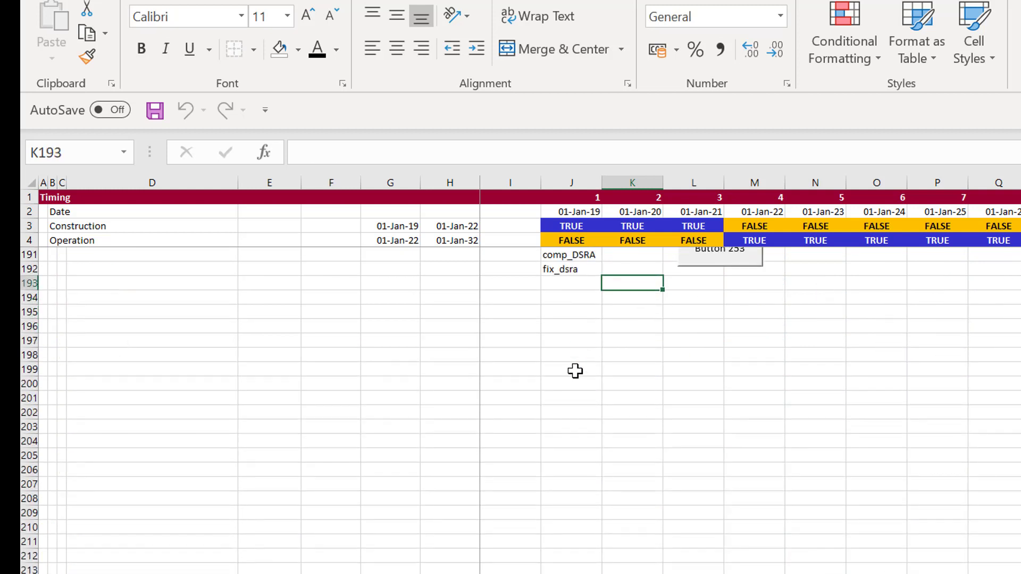
pyautogui.press('Down')
pyautogui.press('Down')
pyautogui.press('Down')
pyautogui.press('Down')
pyautogui.press('Down')
pyautogui.press('Down')
pyautogui.press('Down')
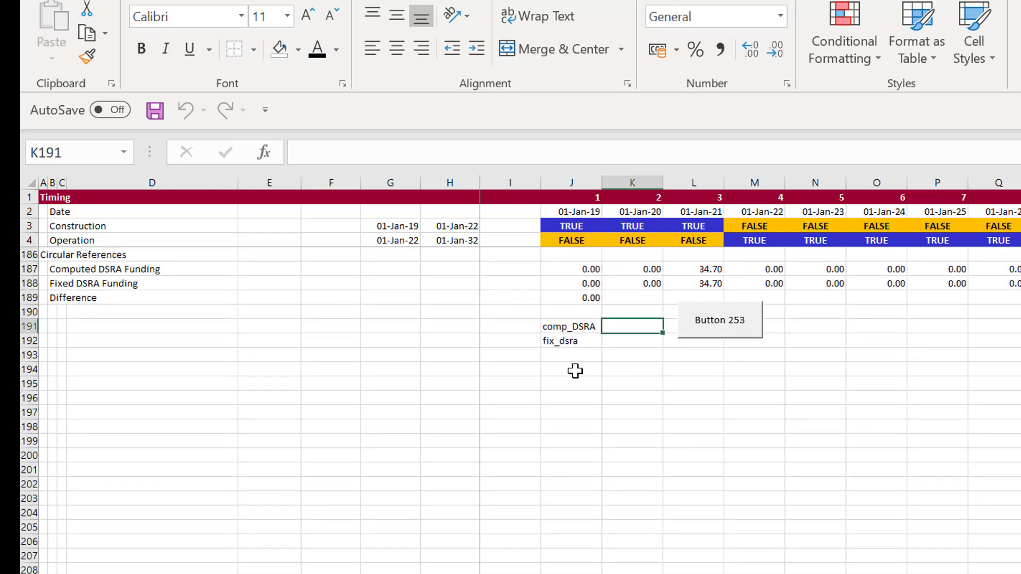
pyautogui.press('Left')
pyautogui.press('Left')
pyautogui.press('Left')
pyautogui.press('Left')
pyautogui.press('Left')
pyautogui.press('Left')
pyautogui.press('Left')
pyautogui.press('Left')
pyautogui.press('Left')
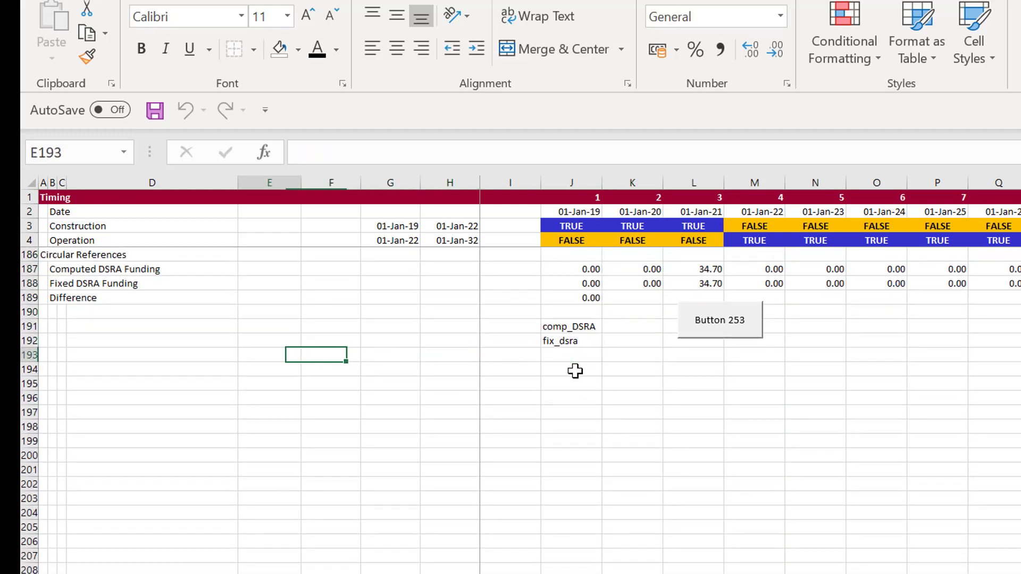
pyautogui.press('Up')
pyautogui.press('Up')
pyautogui.press('Down')
pyautogui.press('Down')
pyautogui.press('Down')
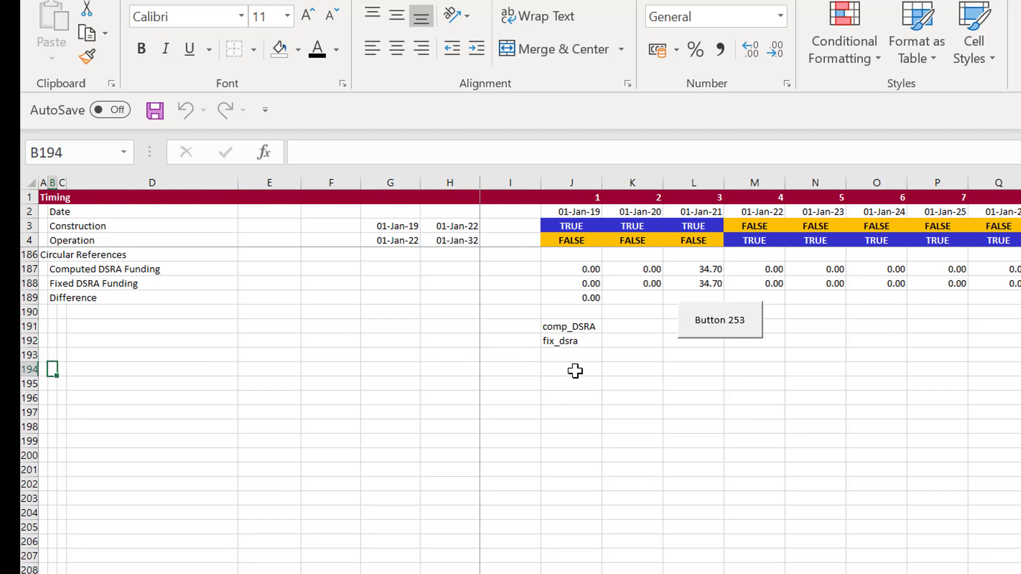
pyautogui.write('Compute')
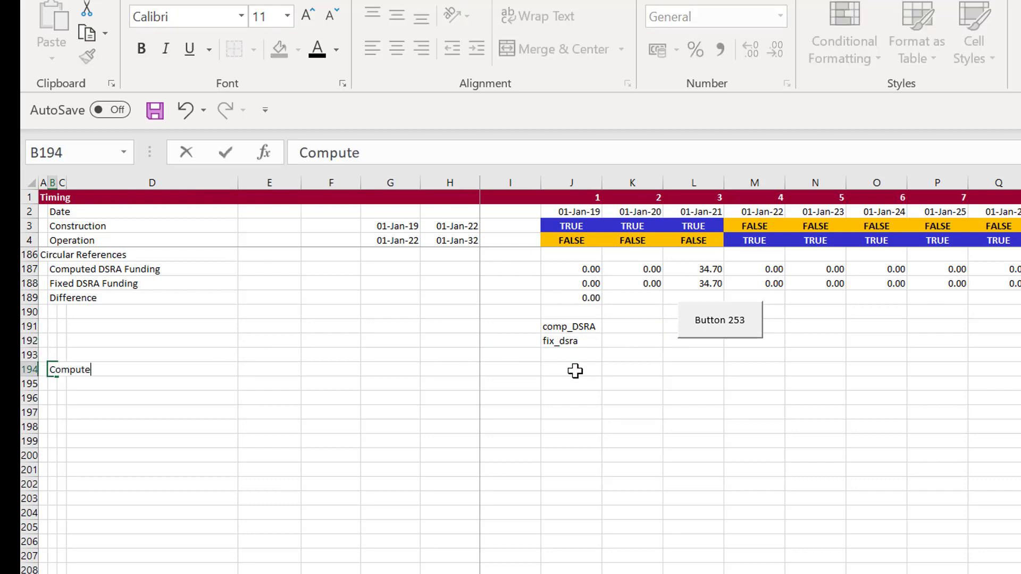
pyautogui.write('d CFADS')
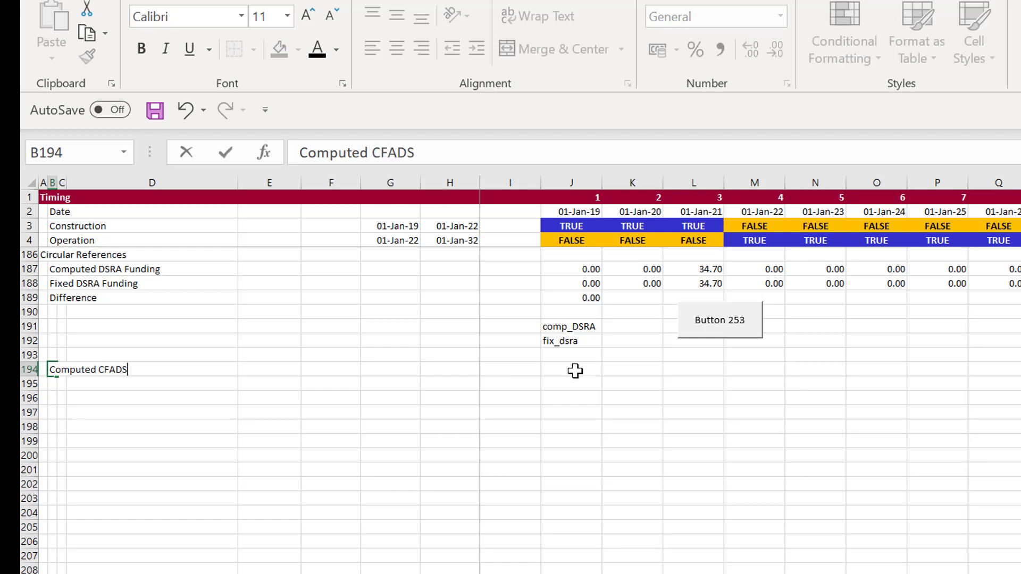
pyautogui.press('Return')
# Enter the row label Fixed CFADS in B195
pyautogui.write('F')
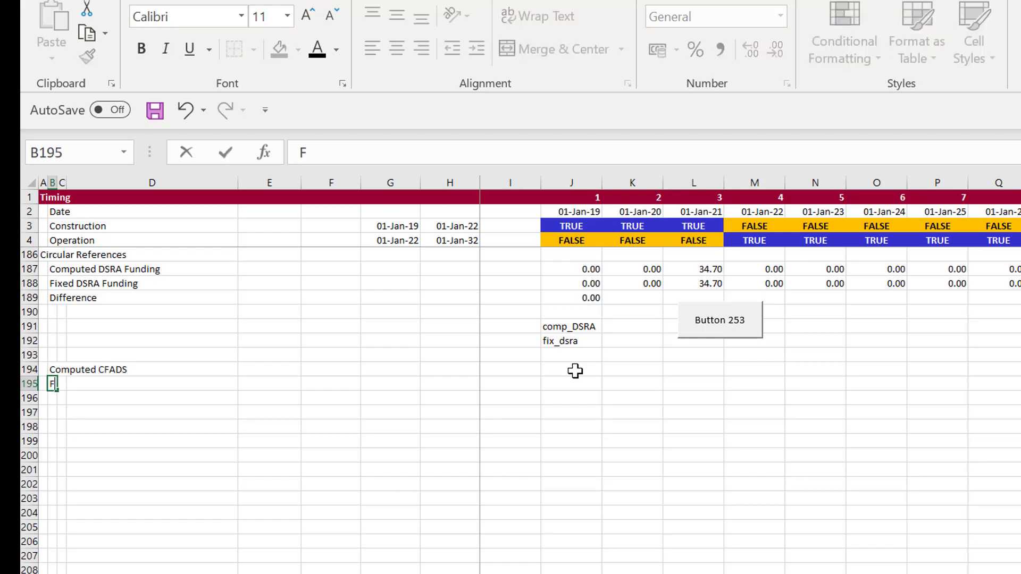
pyautogui.write('ixed CFADS')
pyautogui.press('Return')
# Link the first Computed CFADS cell, J194, to the cash flow waterfall CFADS with =J151
pyautogui.press('Up')
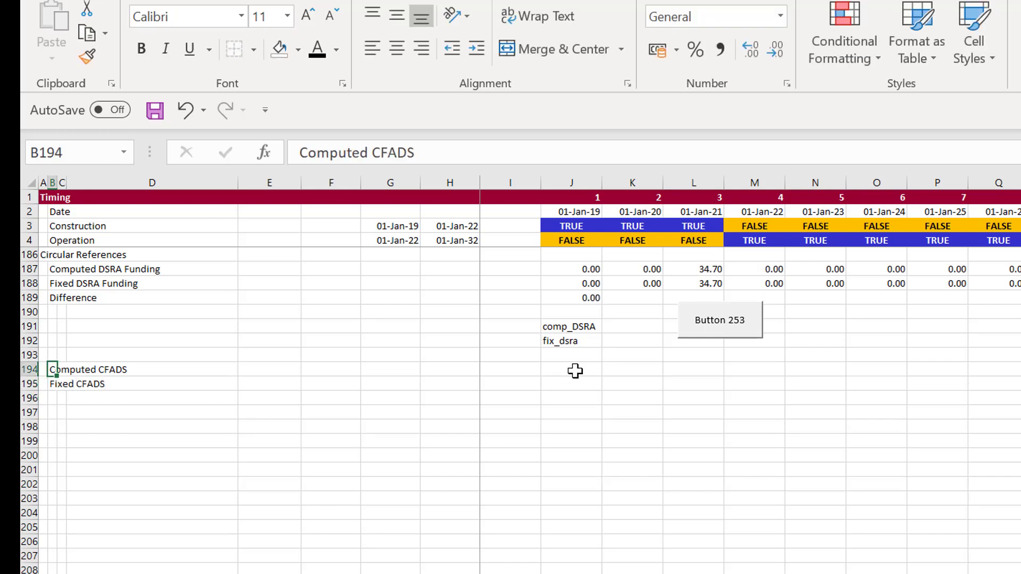
pyautogui.press('Right')
pyautogui.press('Right')
pyautogui.press('Right')
pyautogui.press('Right')
pyautogui.press('Right')
pyautogui.press('Right')
pyautogui.press('Right')
pyautogui.press('Right')
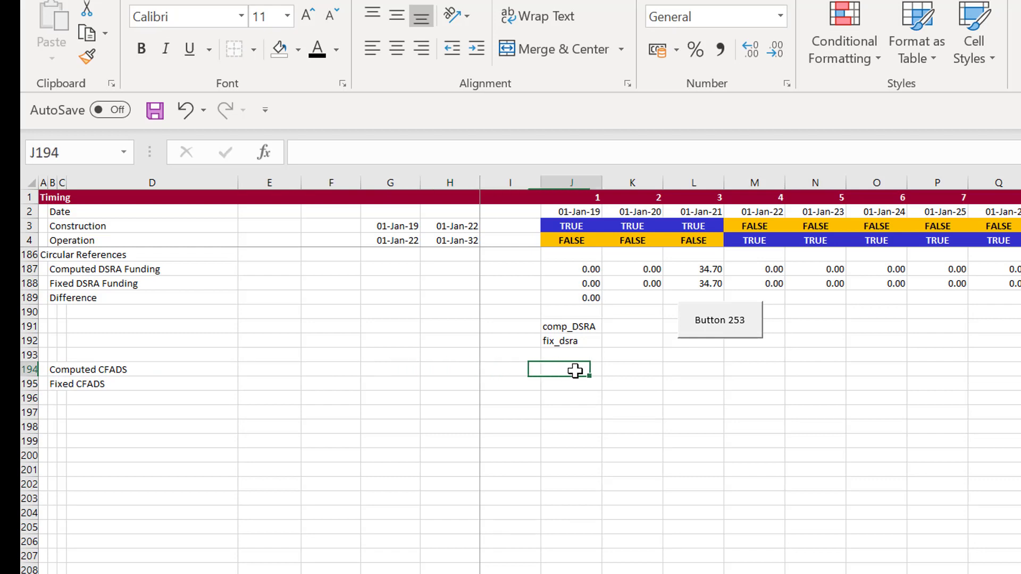
pyautogui.write('=')
pyautogui.press('pageup')
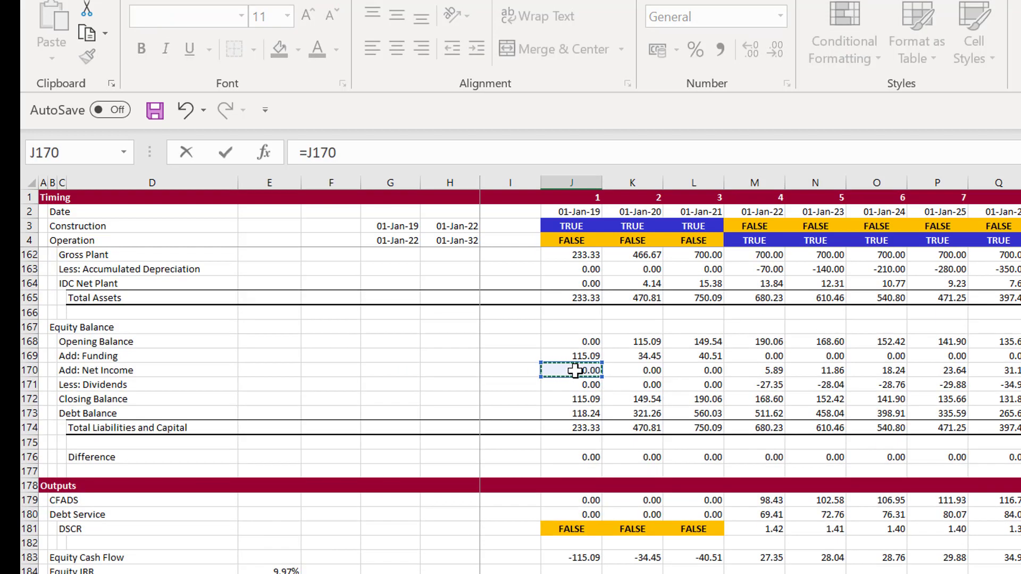
pyautogui.press('Up')
pyautogui.press('Up')
pyautogui.press('Up')
pyautogui.press('Up')
pyautogui.press('Up')
pyautogui.press('Up')
pyautogui.press('Up')
pyautogui.press('Up')
pyautogui.press('Up')
pyautogui.press('Up')
pyautogui.press('Up')
pyautogui.press('Up')
pyautogui.press('Up')
pyautogui.press('Up')
pyautogui.press('Up')
pyautogui.press('Up')
pyautogui.press('Up')
pyautogui.press('Up')
pyautogui.press('Up')
pyautogui.press('Up')
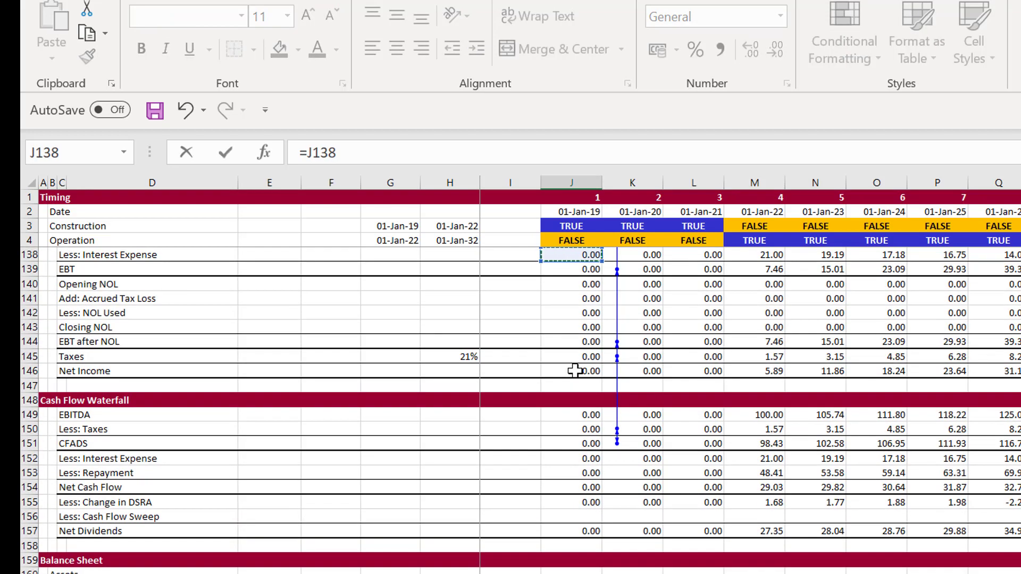
pyautogui.press('Down')
pyautogui.press('Down')
pyautogui.press('Down')
pyautogui.press('Down')
pyautogui.press('Down')
pyautogui.press('Down')
pyautogui.press('Down')
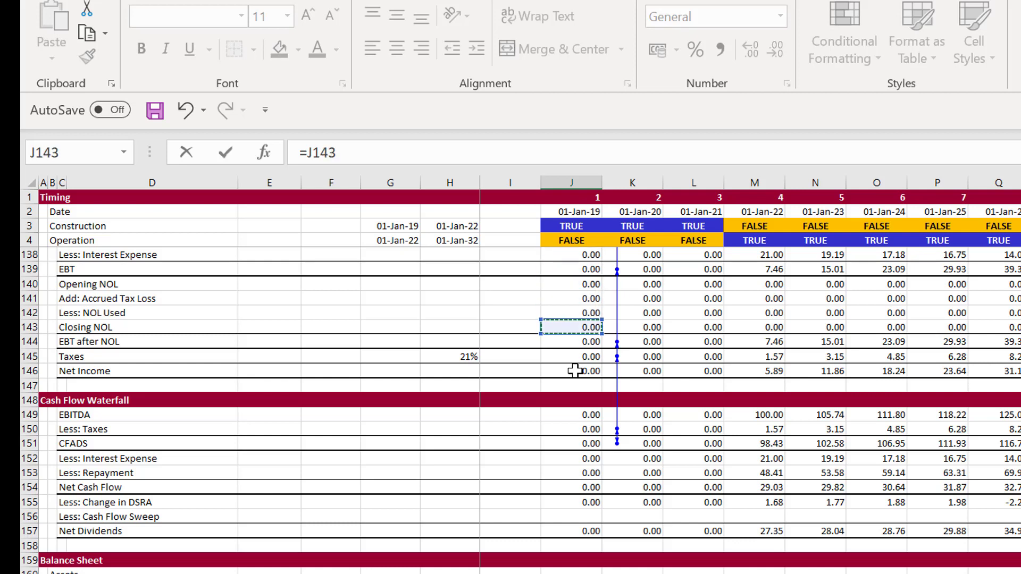
pyautogui.press('Down')
pyautogui.press('Down')
pyautogui.press('Down')
pyautogui.press('Down')
pyautogui.press('Down')
pyautogui.press('Down')
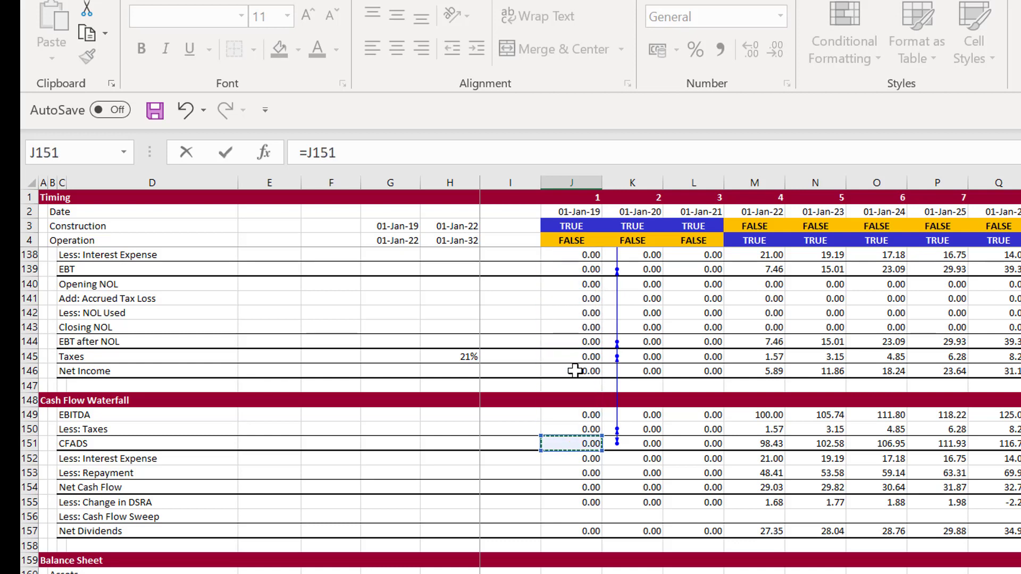
pyautogui.press('Return')
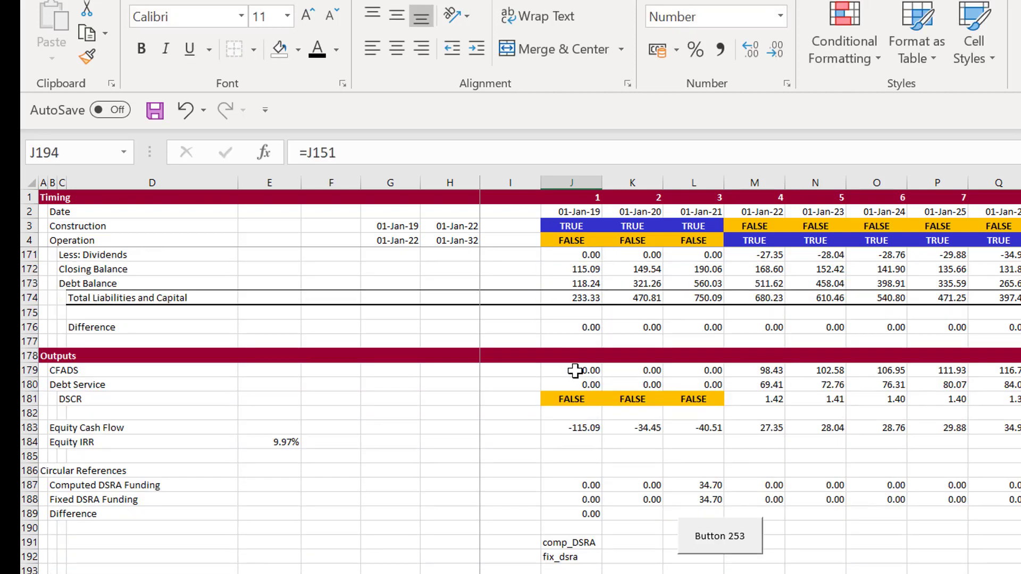
# Copy the Computed CFADS formula across row 194 through AH194 and clear the surplus formula in AI194
pyautogui.press('Right')
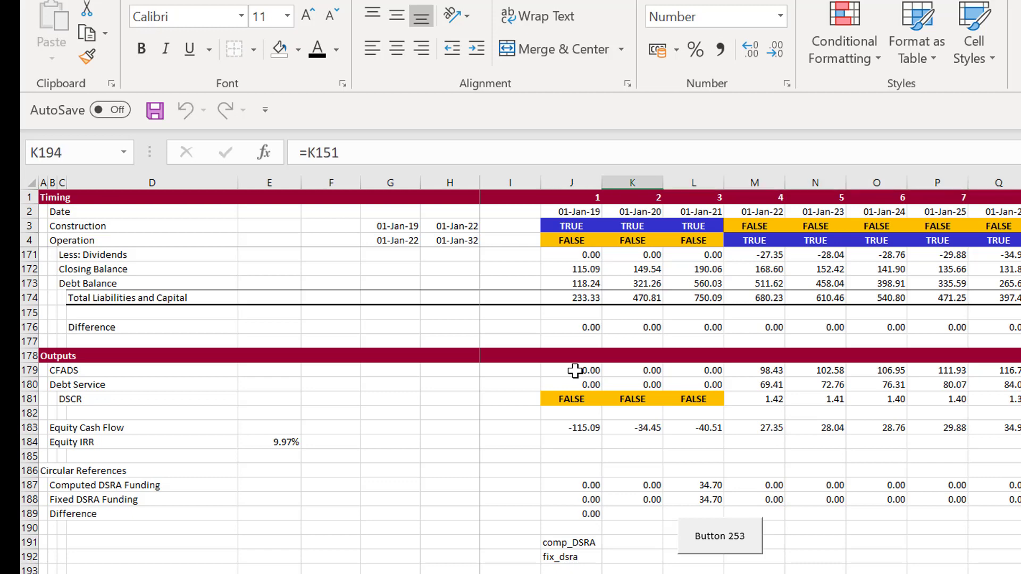
pyautogui.hotkey('ctrl', 'Right')
pyautogui.press('Right')
pyautogui.press('Left')
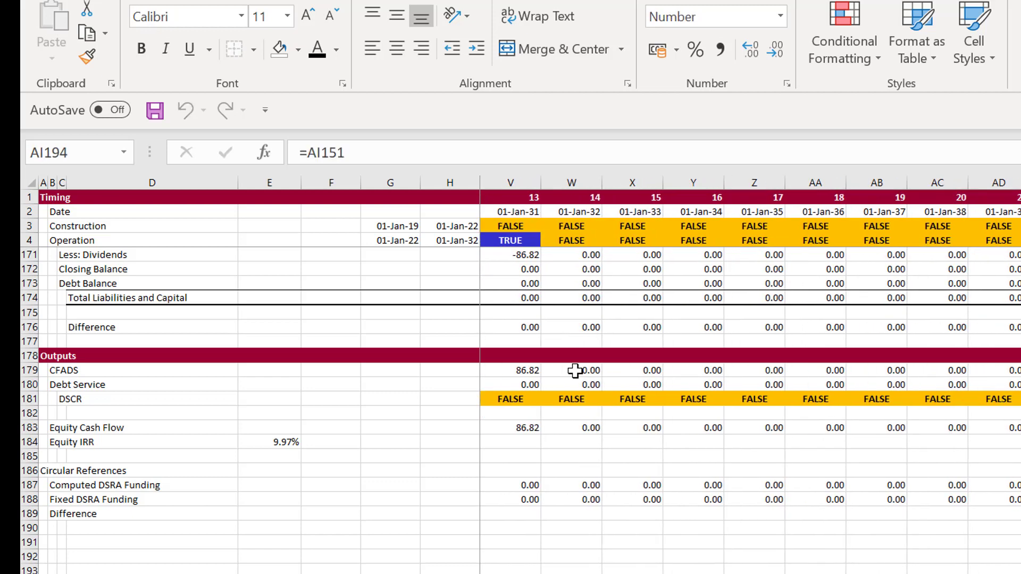
pyautogui.press('Delete')
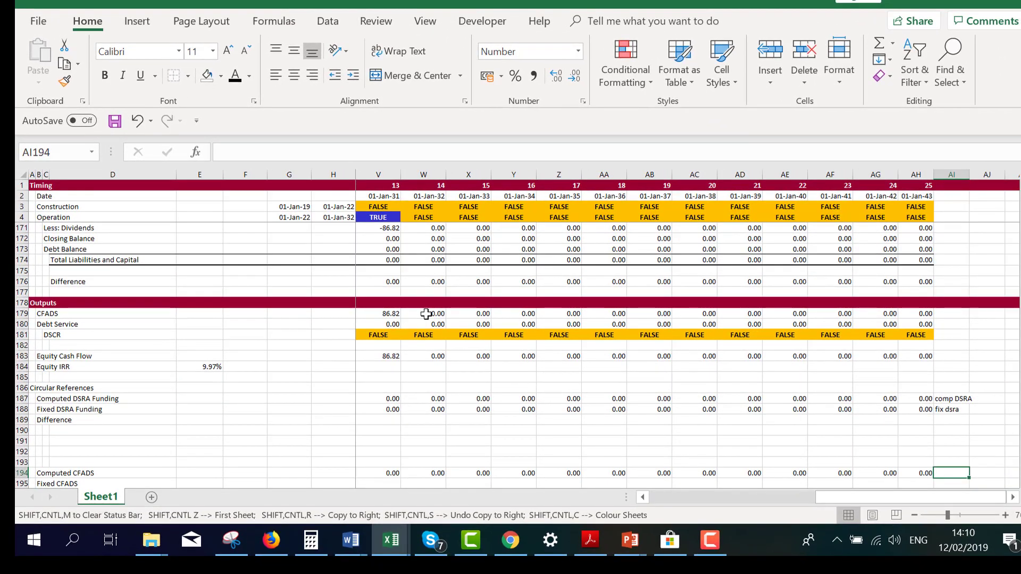
# Enter the range label comp CFADS in AI194 at the end of the Computed CFADS row
pyautogui.write('com')
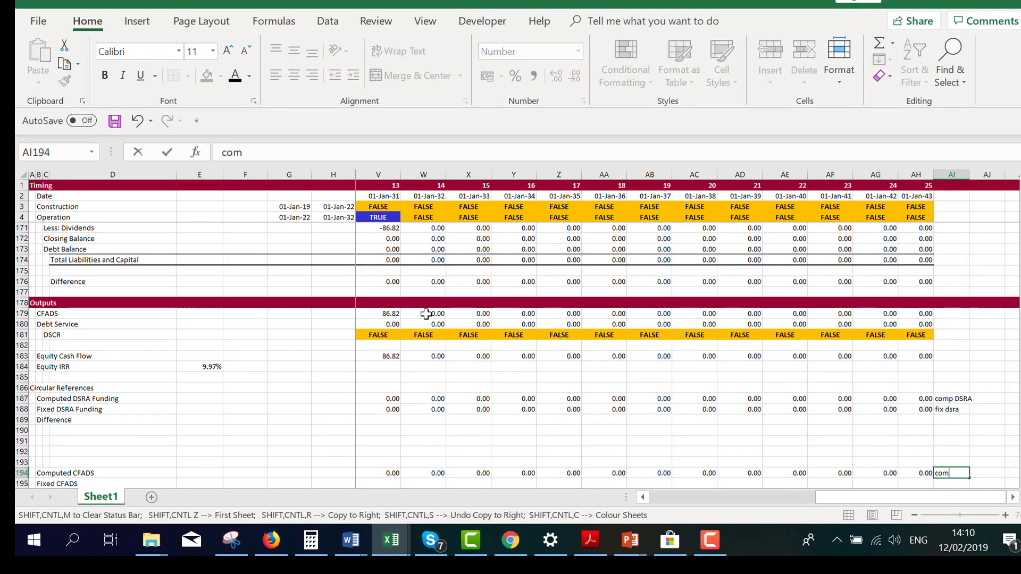
pyautogui.write('p CFADS')
pyautogui.press('Return')
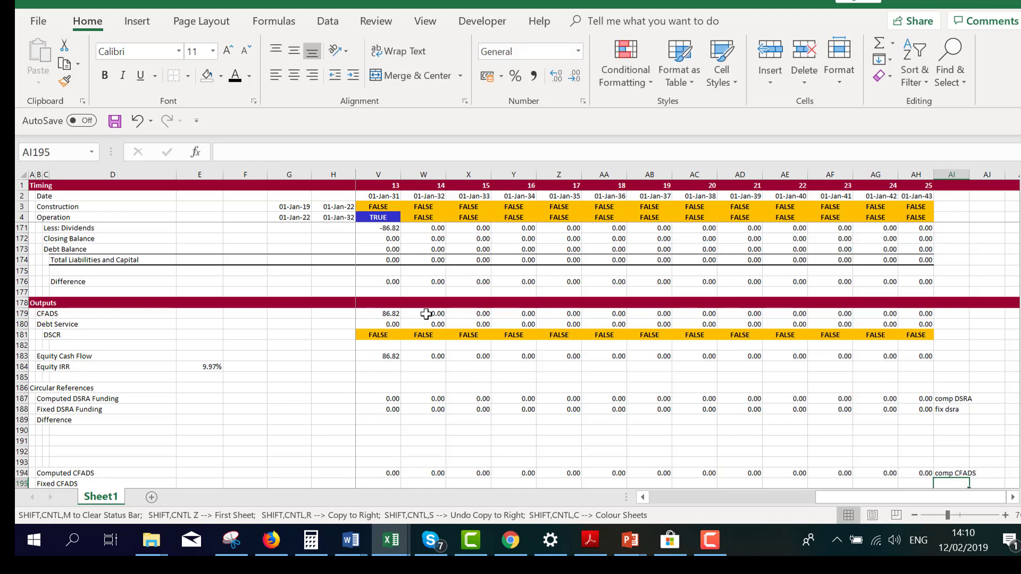
# Enter the range label fix CFADS in AI195 at the end of the Fixed CFADS row
pyautogui.write('fix')
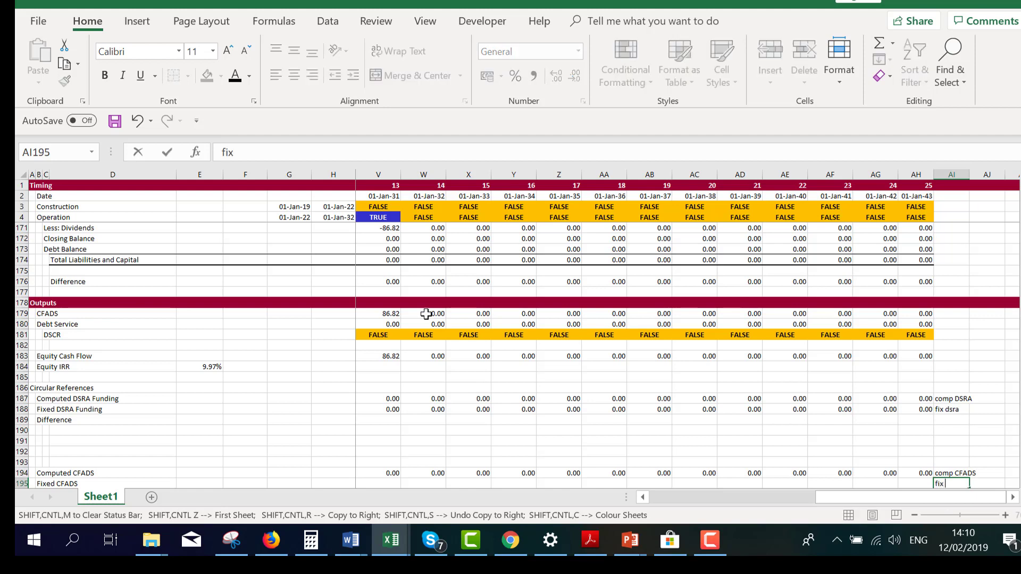
pyautogui.write(' CFADS')
pyautogui.press('Return')
# Enter the row label Difference in B196 below the Fixed CFADS label
pyautogui.press('Left')
pyautogui.press('Up')
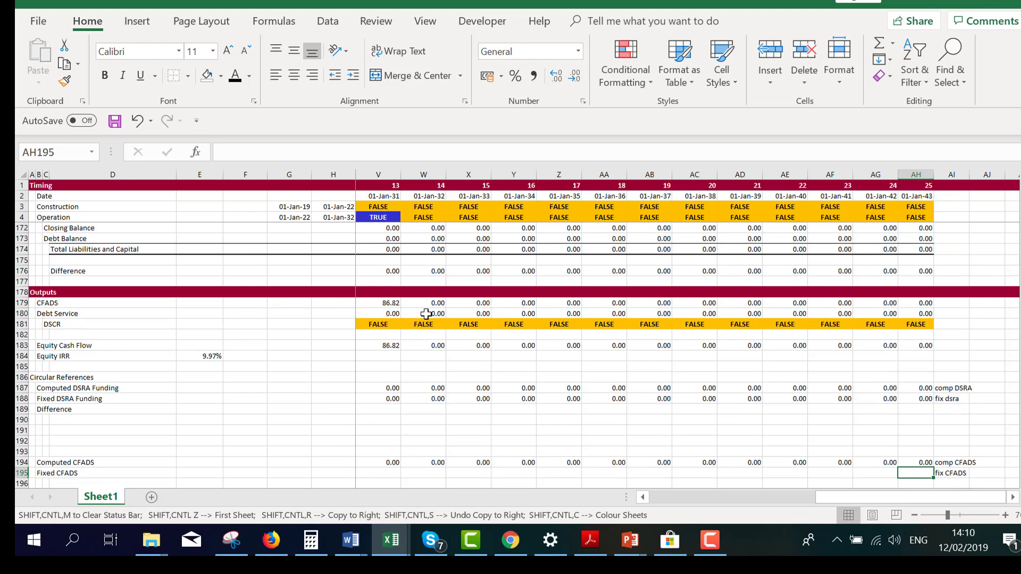
pyautogui.hotkey('ctrl', 'Left')
pyautogui.press('Right')
pyautogui.press('Right')
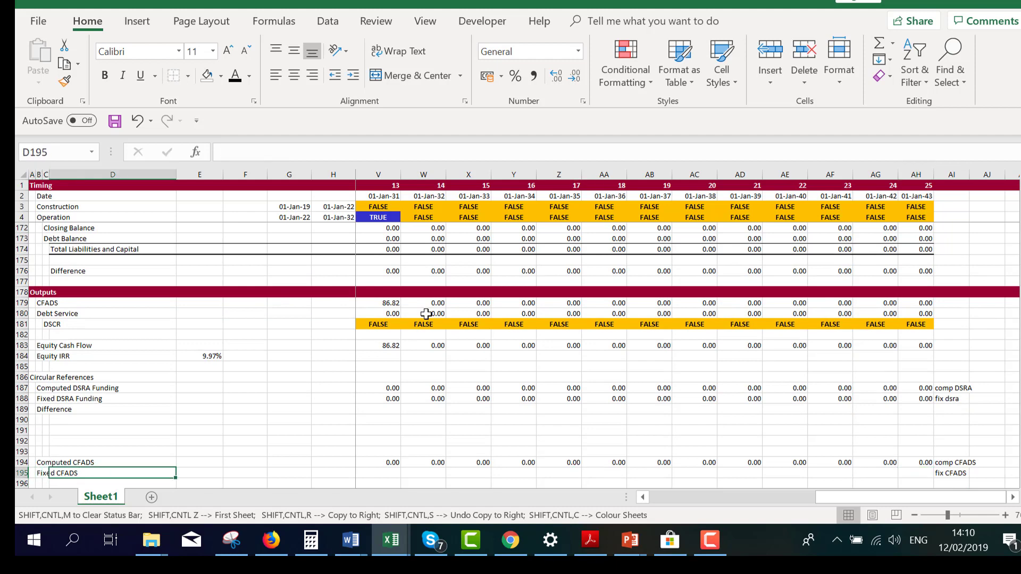
pyautogui.press('Right')
pyautogui.press('Up')
pyautogui.press('Up')
pyautogui.press('Up')
pyautogui.press('Up')
pyautogui.press('Up')
pyautogui.press('Up')
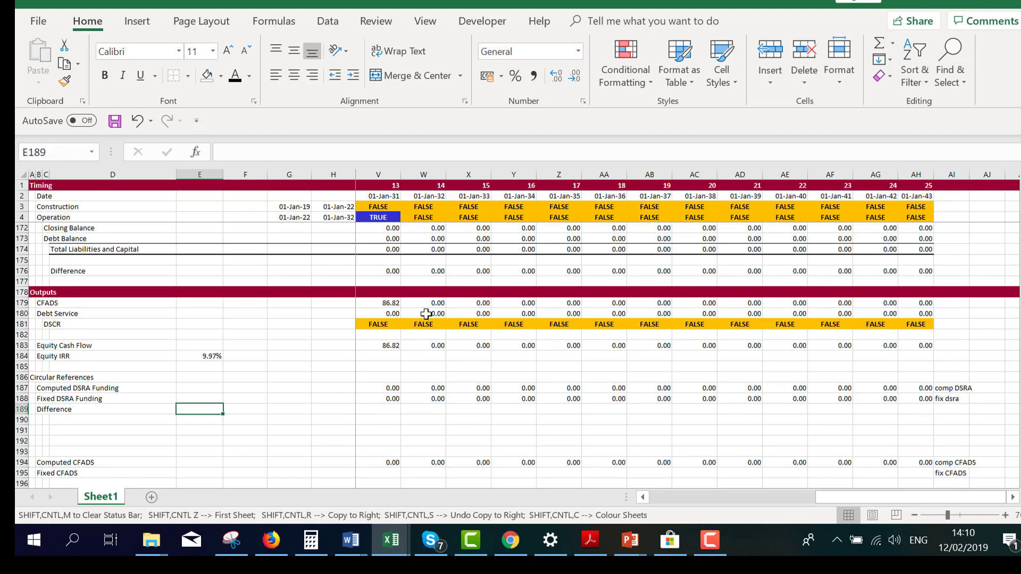
pyautogui.press('Right')
pyautogui.press('Right')
pyautogui.press('Right')
pyautogui.press('Right')
pyautogui.press('Right')
pyautogui.press('Down')
pyautogui.press('Down')
pyautogui.press('Down')
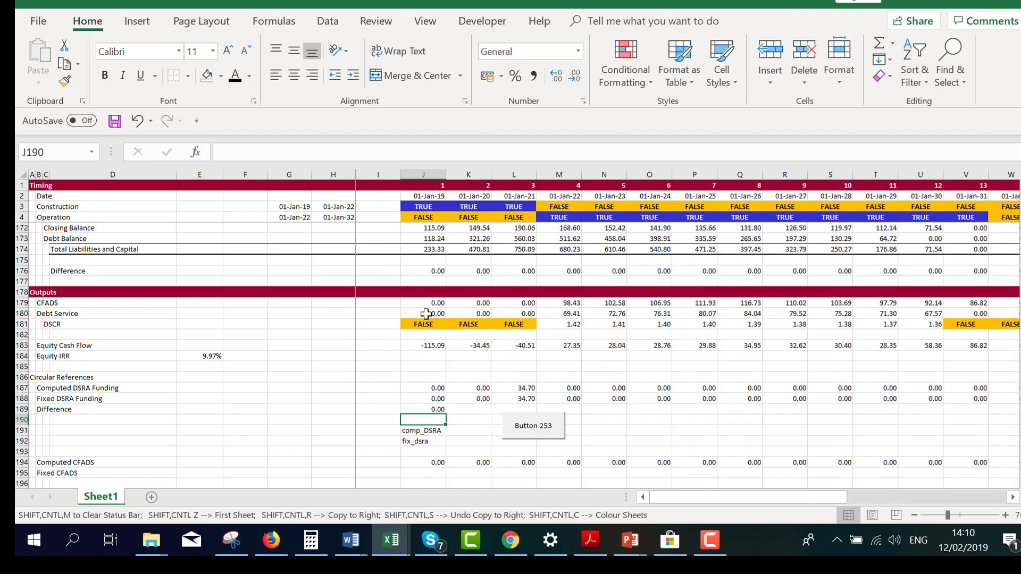
pyautogui.press('Down')
pyautogui.press('Down')
pyautogui.press('Down')
pyautogui.press('Down')
pyautogui.press('Left')
pyautogui.press('Left')
pyautogui.press('Left')
pyautogui.press('Left')
pyautogui.press('Left')
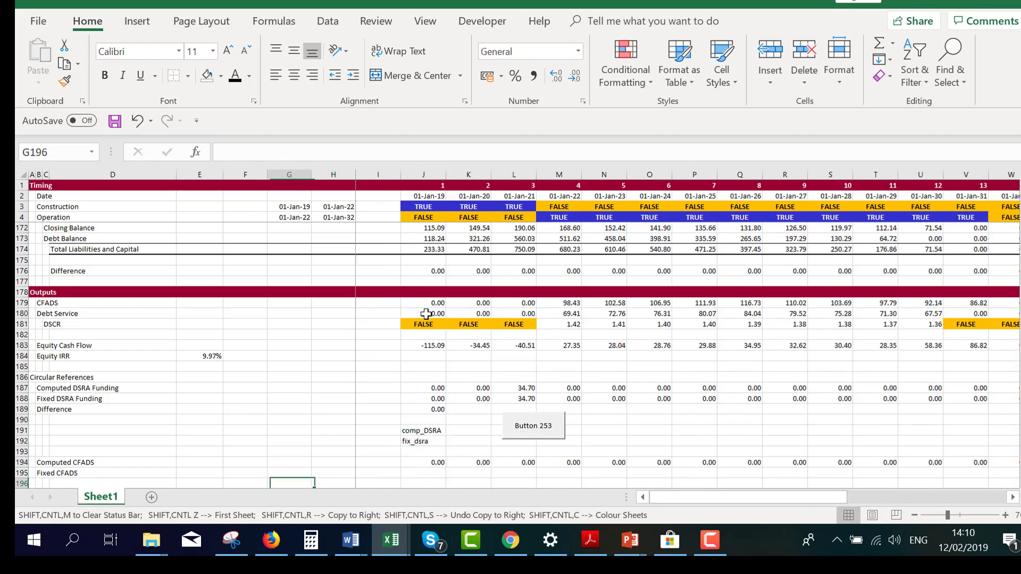
pyautogui.press('Left')
pyautogui.press('Left')
pyautogui.press('Left')
pyautogui.write('Difference')
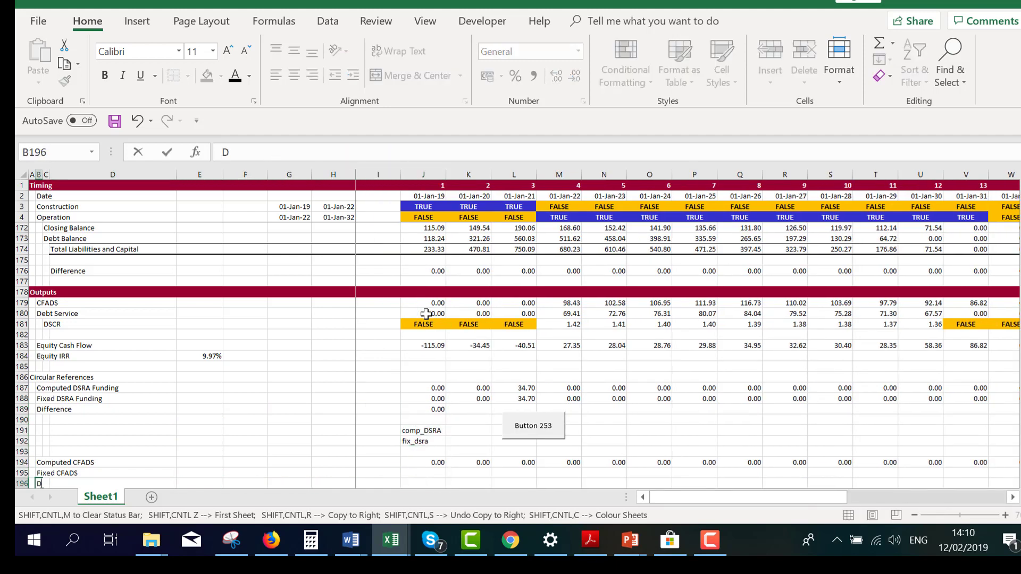
pyautogui.press('Return')
# Create the range names comp_CFADS and fix_CFADS for rows 194 and 195 from the labels in column AI
pyautogui.press('Up')
pyautogui.press('Up')
pyautogui.press('Right')
pyautogui.press('Right')
pyautogui.press('Right')
pyautogui.press('Right')
pyautogui.press('Right')
pyautogui.press('Right')
pyautogui.press('Right')
pyautogui.press('Right')
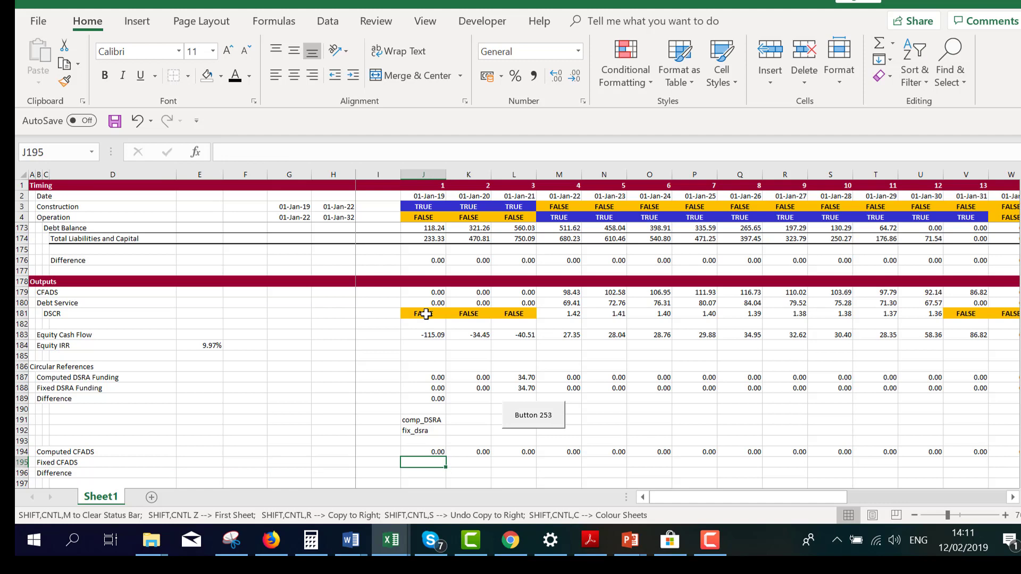
pyautogui.press('Up')
pyautogui.hotkey('shift', 'Down')
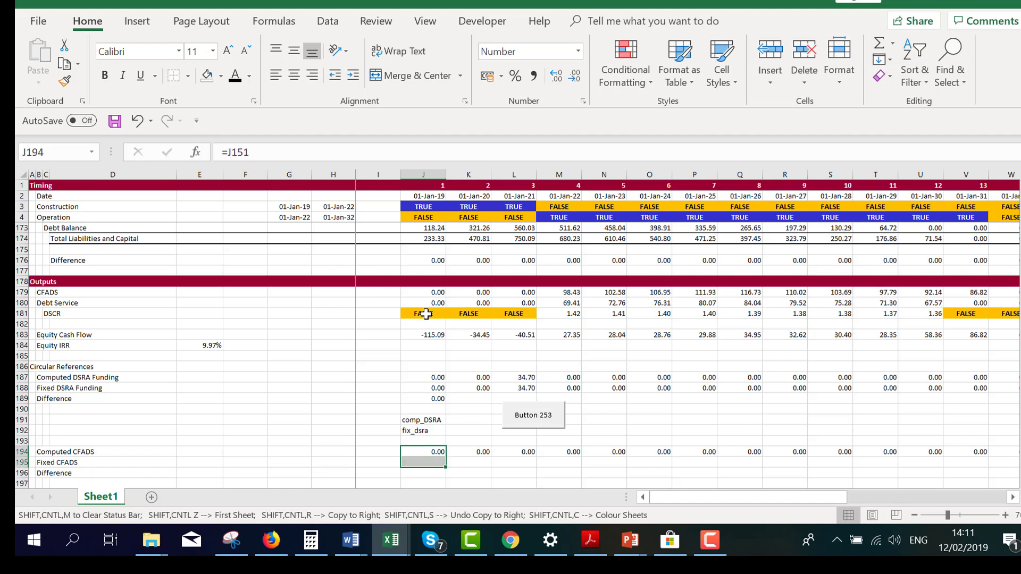
pyautogui.hotkey('ctrl', 'shift', 'Right')
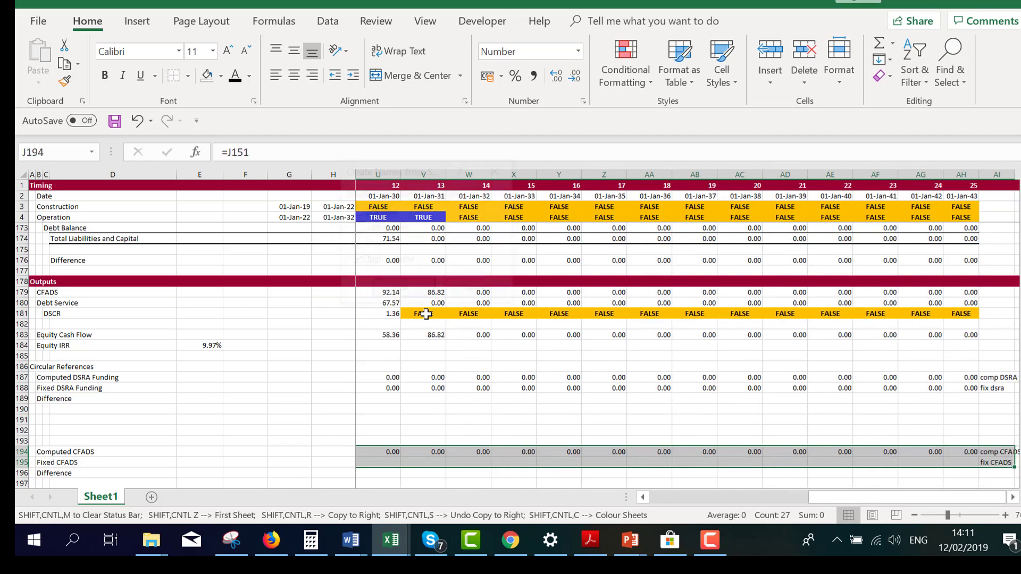
pyautogui.hotkey('ctrl', 'shift', 'F3')
pyautogui.press('Return')
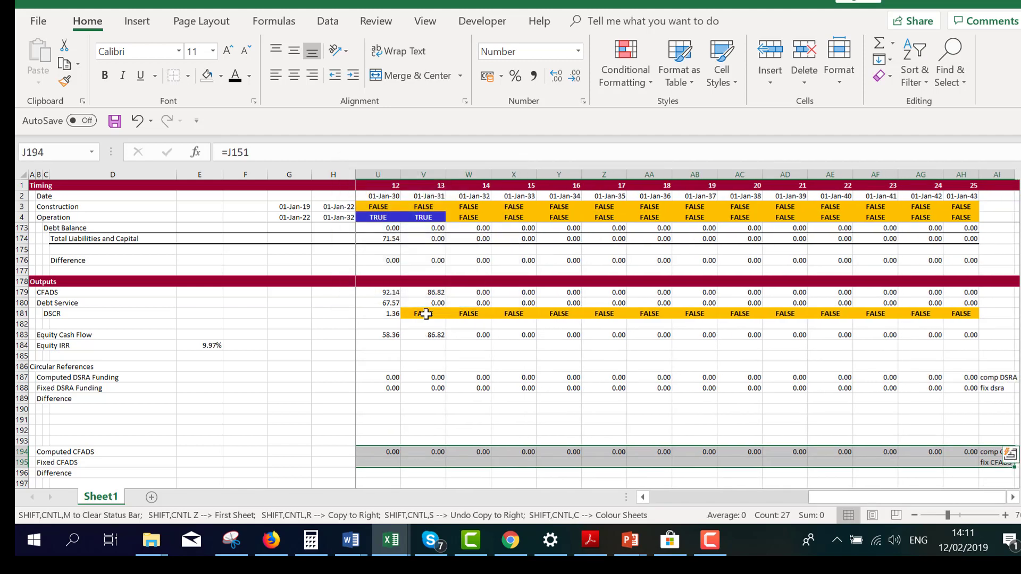
# Copy the Computed CFADS row and paste it as values only into the Fixed CFADS row, starting at J195
pyautogui.press('Left')
pyautogui.press('Left')
pyautogui.press('Left')
pyautogui.press('Right')
pyautogui.press('Right')
pyautogui.press('Right')
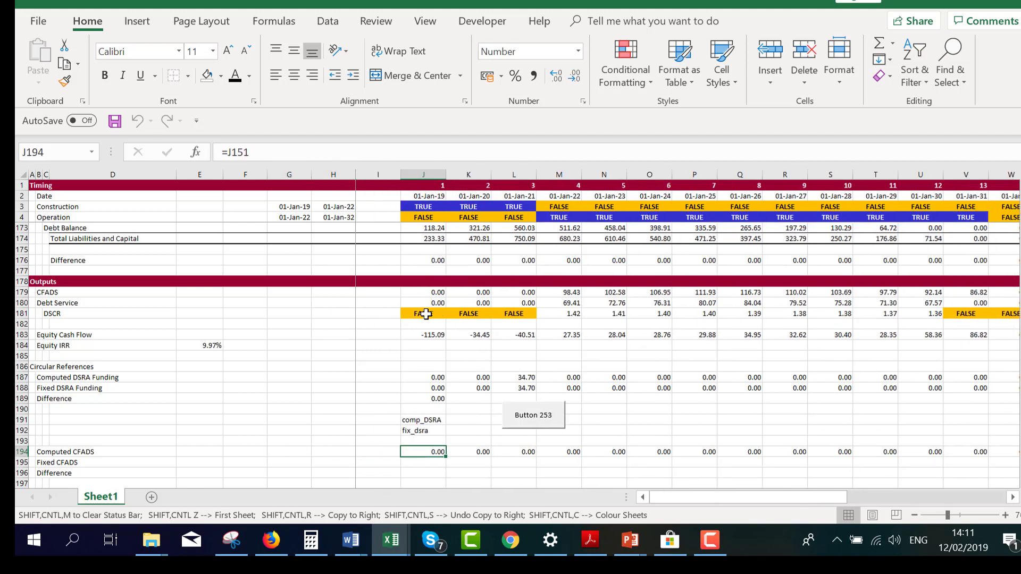
pyautogui.hotkey('ctrl', 'shift', 'Right')
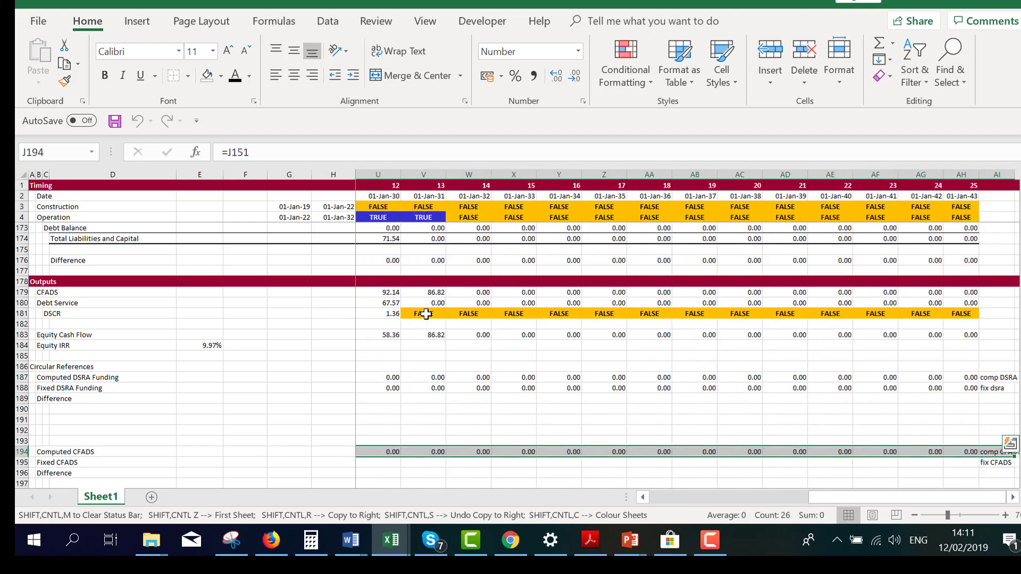
pyautogui.hotkey('ctrl', 'c')
pyautogui.press('Left')
pyautogui.press('Right')
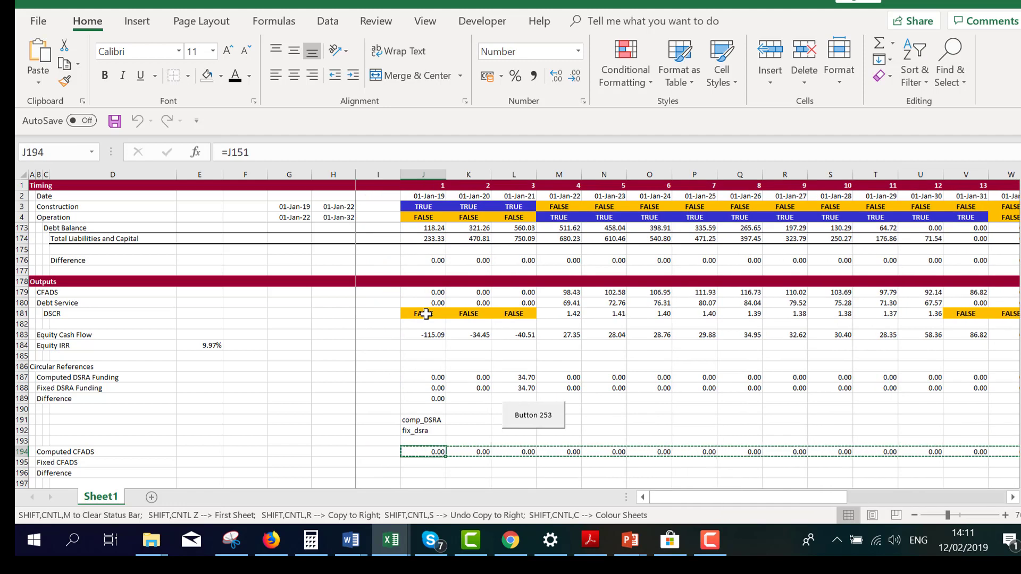
pyautogui.press('Down')
pyautogui.hotkey('ctrl', 'alt', 'v')
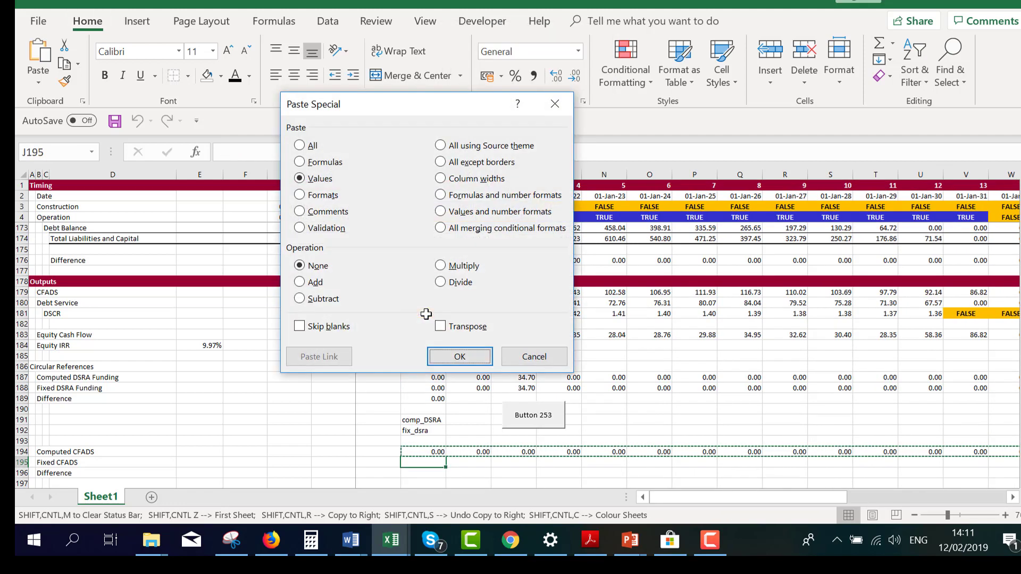
pyautogui.press('v')
pyautogui.press('Return')
pyautogui.press('Escape')
# Calculate the CFADS difference in J196 with =sum(comp_CFADS)-sum(fix_CFADS), accepting the closing parenthesis correction
pyautogui.press('Down')
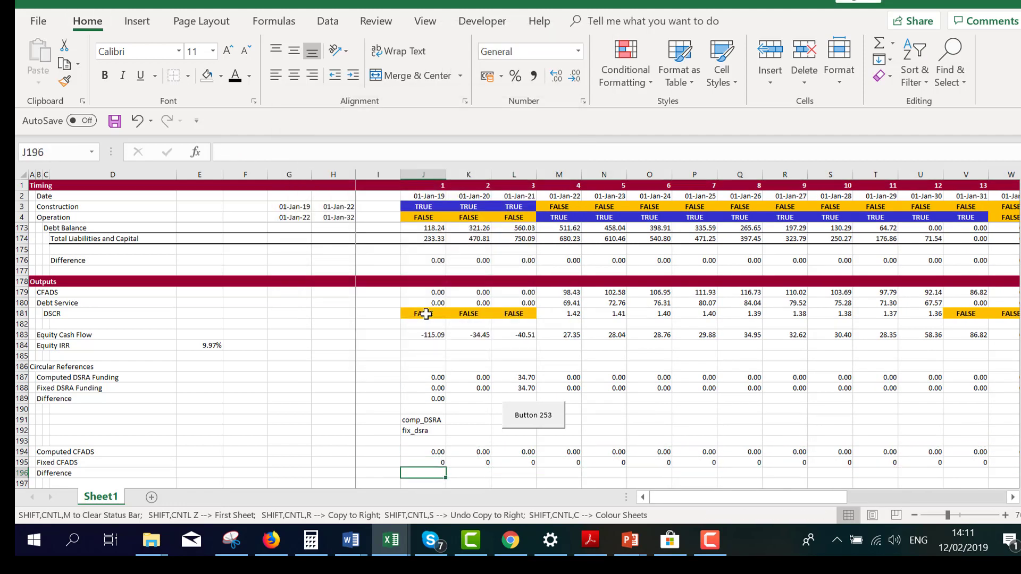
pyautogui.press('Left')
pyautogui.press('Left')
pyautogui.press('Left')
pyautogui.press('Left')
pyautogui.press('Right')
pyautogui.press('Right')
pyautogui.press('Right')
pyautogui.press('Right')
pyautogui.write('=sum(')
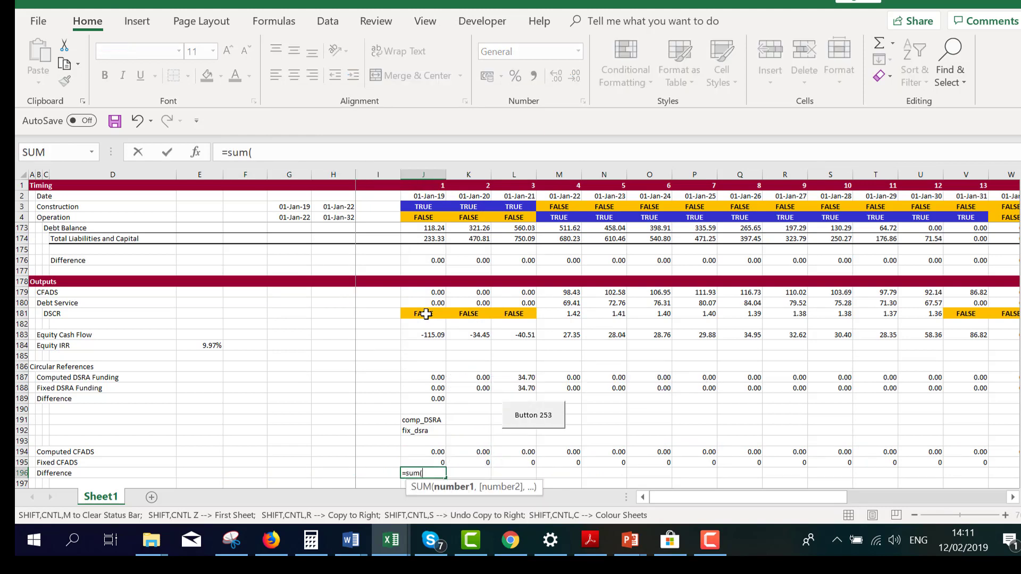
pyautogui.press('Up')
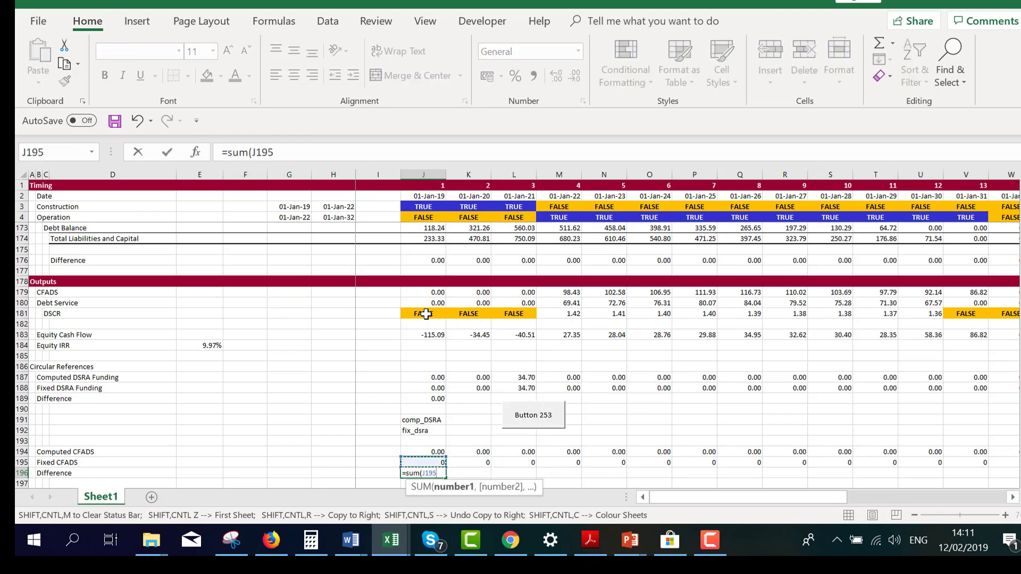
pyautogui.press('Up')
pyautogui.hotkey('ctrl', 'shift', 'Right')
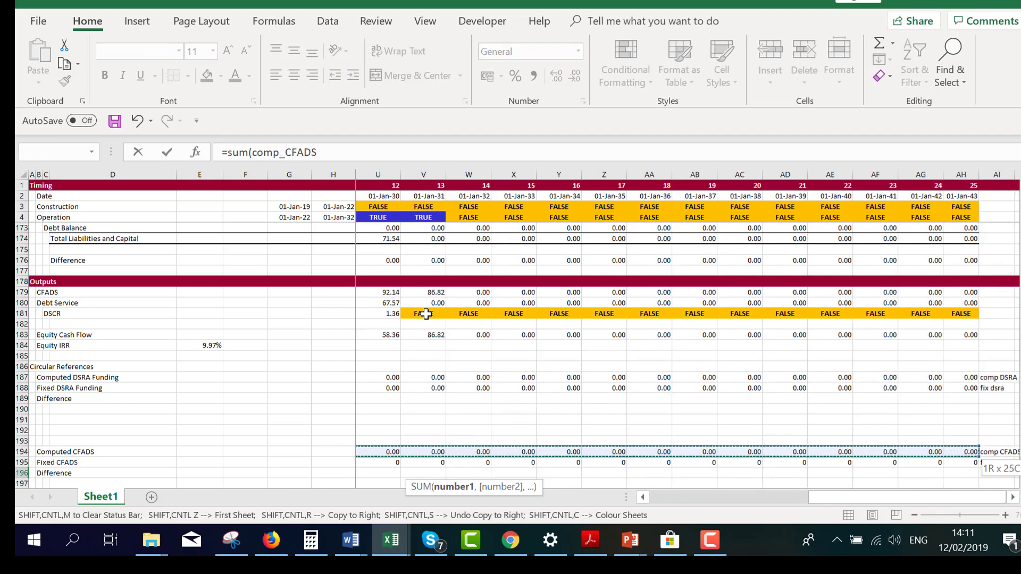
pyautogui.write(')-su')
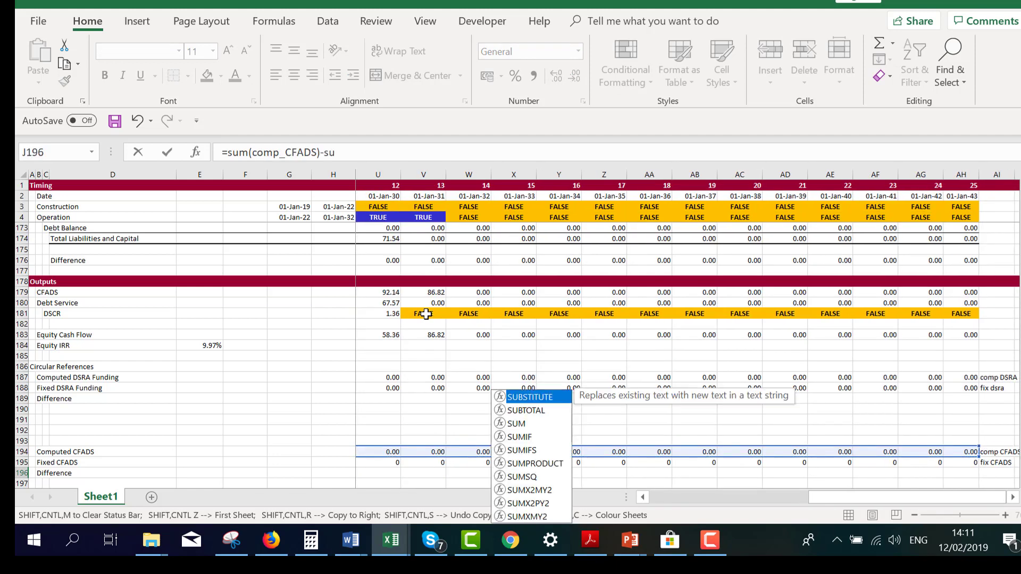
pyautogui.write('m(')
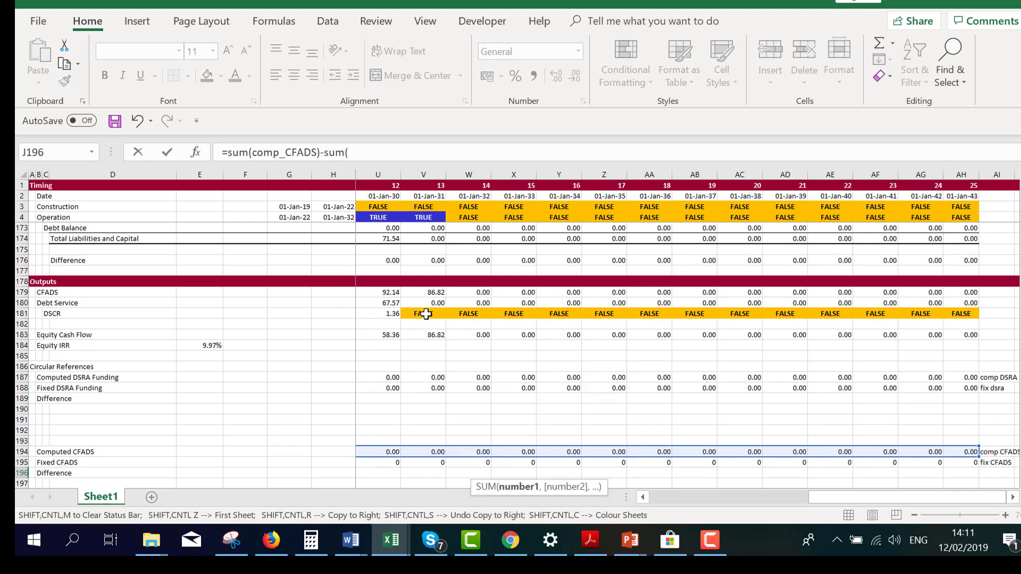
pyautogui.press('Left')
pyautogui.press('Left')
pyautogui.press('Up')
pyautogui.press('Right')
pyautogui.press('Right')
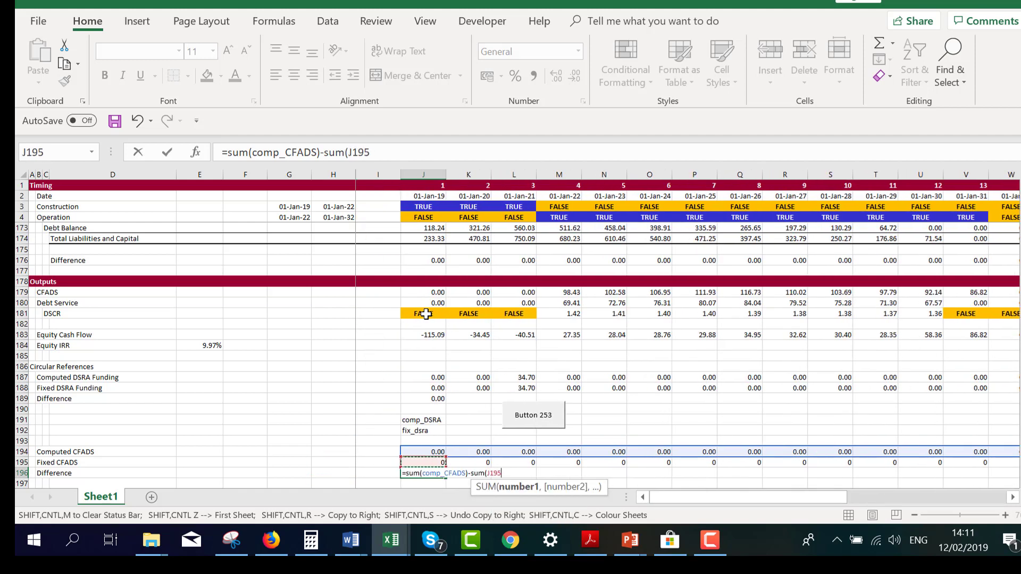
pyautogui.hotkey('ctrl', 'shift', 'Right')
pyautogui.hotkey('shift', 'Left')
pyautogui.press('Return')
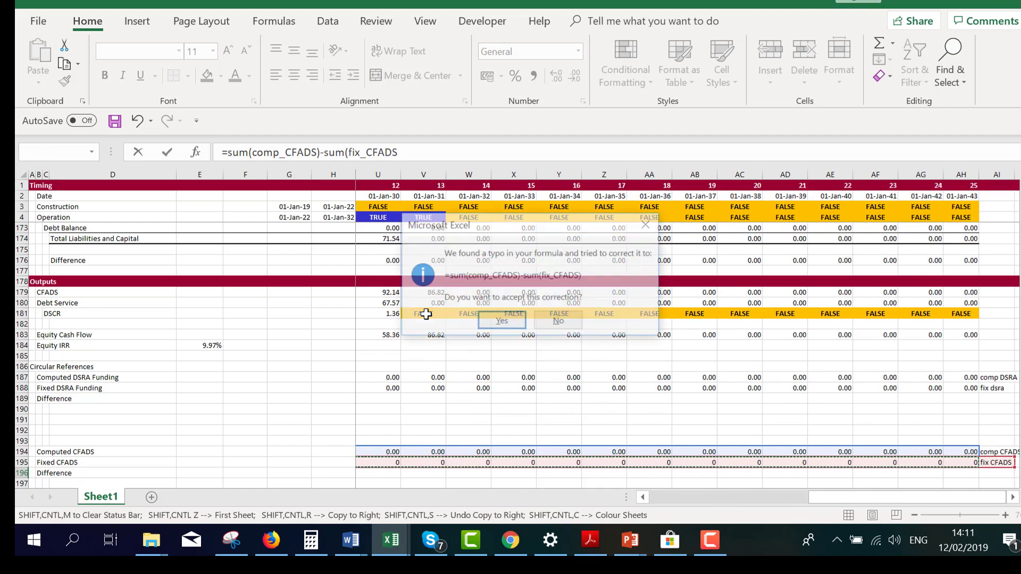
pyautogui.press('Return')
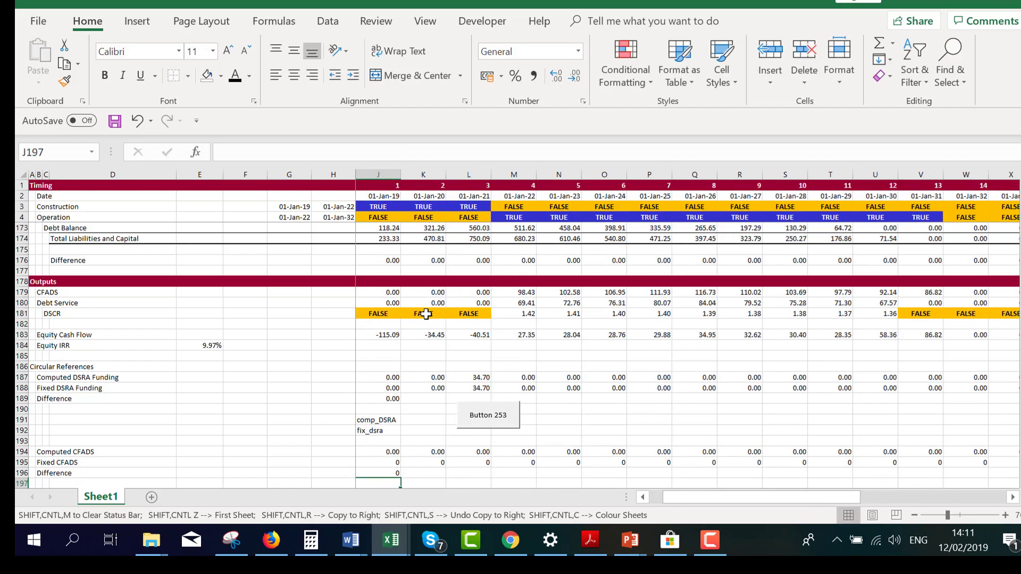
# Format the Fixed CFADS values in J195:AH195 as numbers with two decimals
pyautogui.press('Up')
pyautogui.press('Up')
pyautogui.press('Right')
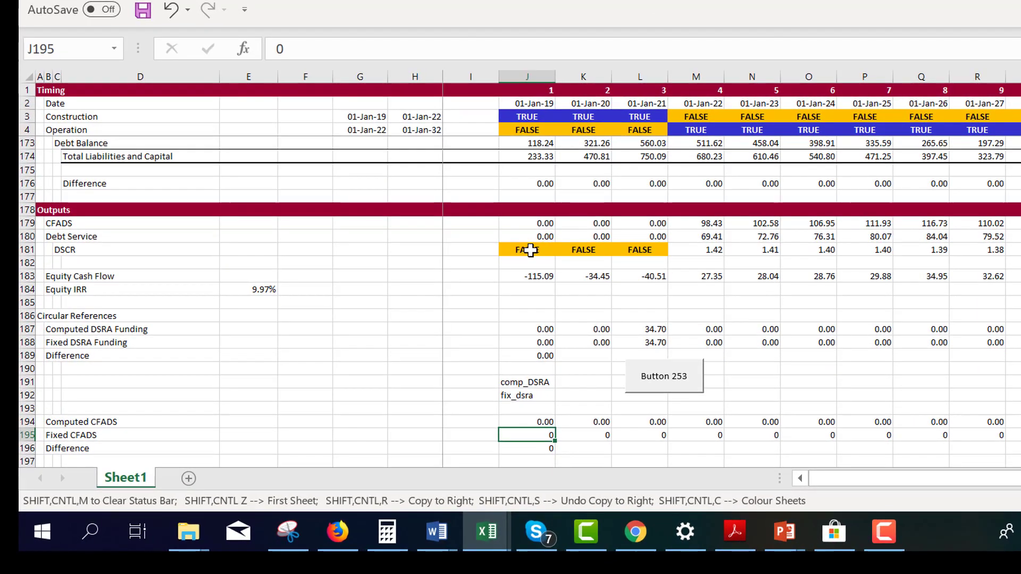
pyautogui.hotkey('ctrl', 'shift', 'Right')
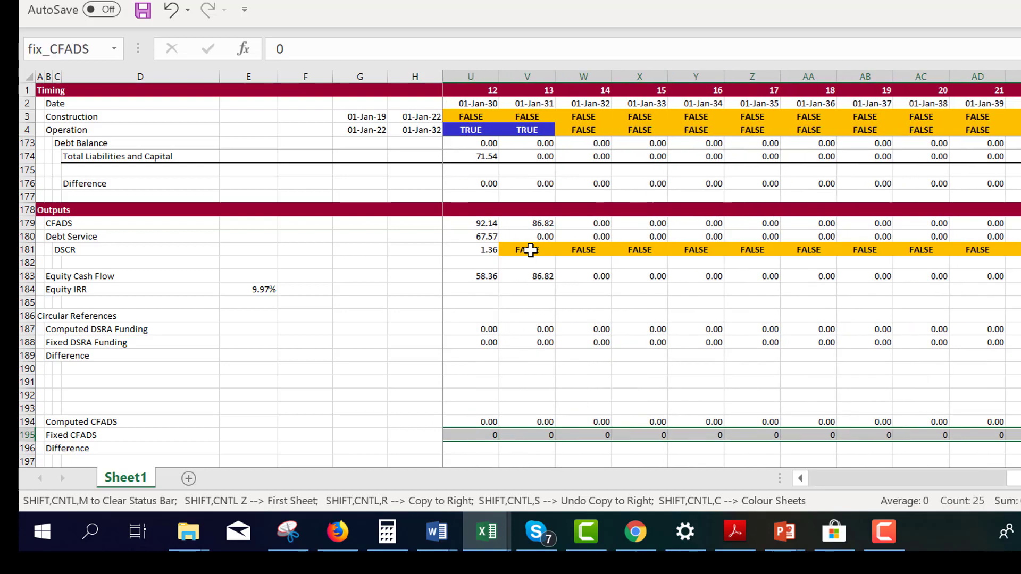
pyautogui.hotkey('ctrl', 'shift', '1')
# Link the cash flow waterfall CFADS in J151 to Fixed CFADS with =J195 and copy the formula across row 151
pyautogui.press('Left')
pyautogui.press('Left')
pyautogui.press('Down')
pyautogui.press('Right')
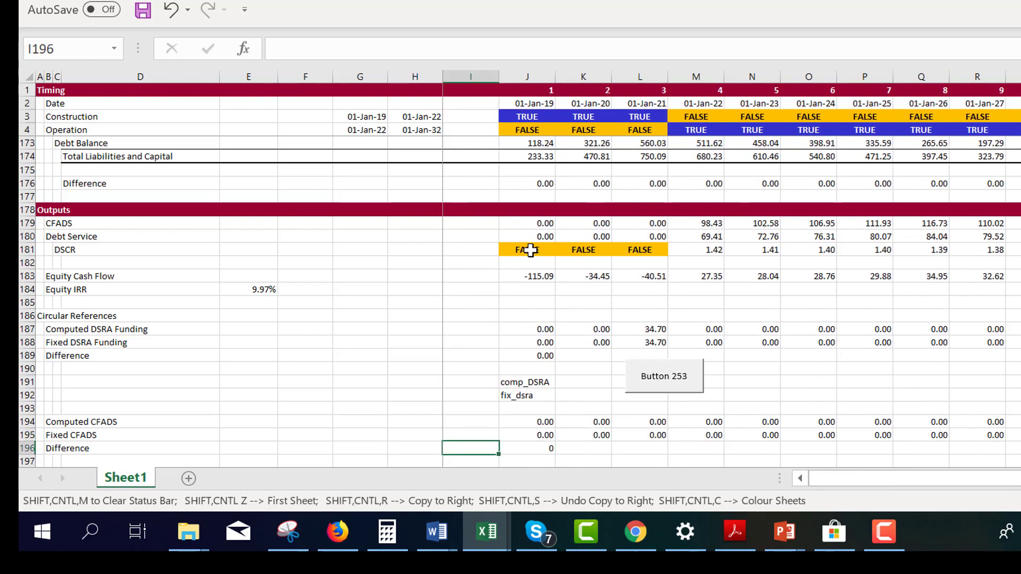
pyautogui.press('Right')
pyautogui.press('pageup')
pyautogui.press('Up')
pyautogui.press('Up')
pyautogui.press('Up')
pyautogui.press('Up')
pyautogui.press('Up')
pyautogui.press('Up')
pyautogui.press('Up')
pyautogui.press('Up')
pyautogui.press('Up')
pyautogui.press('Up')
pyautogui.press('Up')
pyautogui.press('Up')
pyautogui.press('Up')
pyautogui.press('Up')
pyautogui.press('Up')
pyautogui.press('Up')
pyautogui.press('Up')
pyautogui.press('Up')
pyautogui.press('Up')
pyautogui.press('Up')
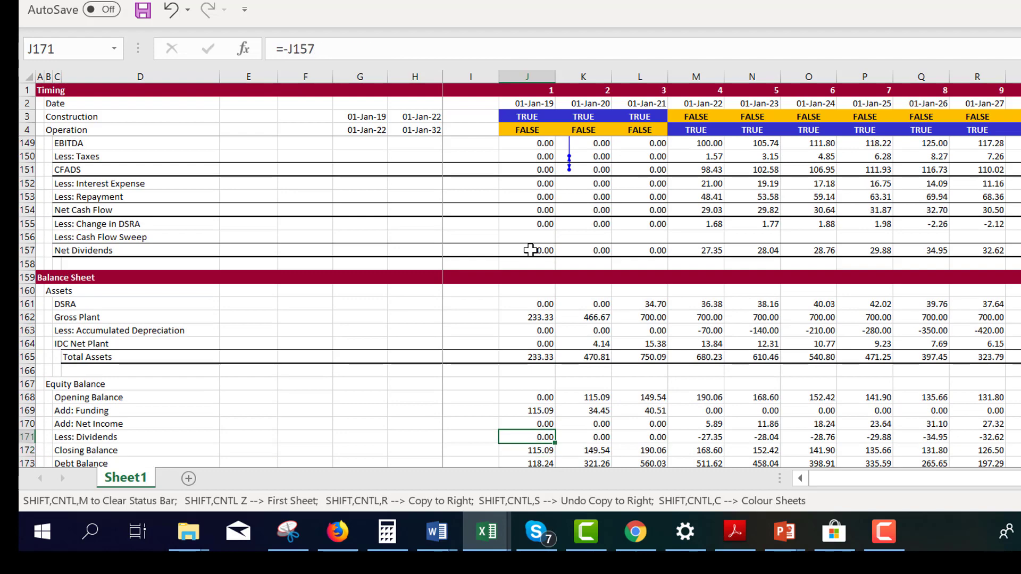
pyautogui.press('Up')
pyautogui.press('Up')
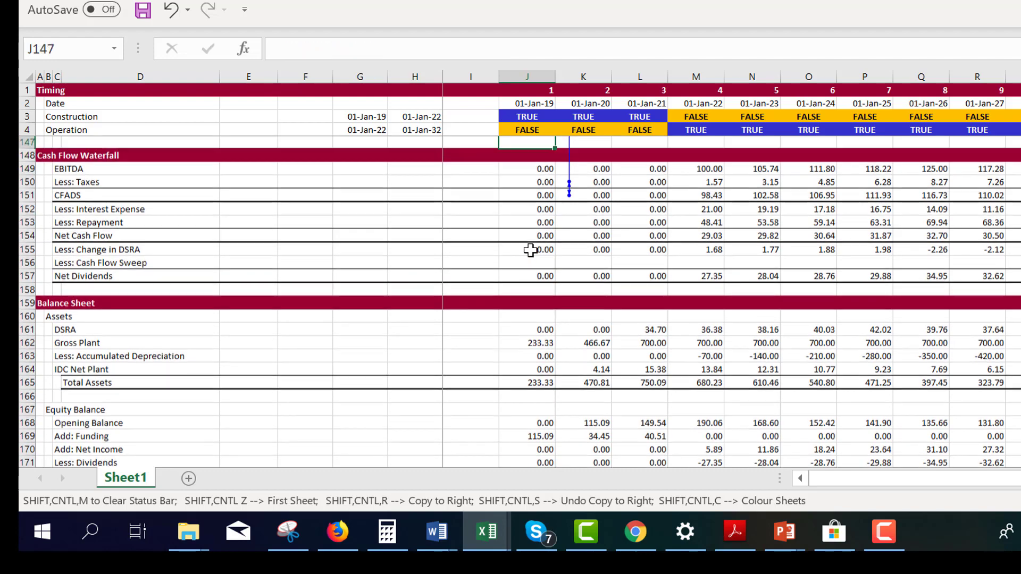
pyautogui.press('Down')
pyautogui.press('Down')
pyautogui.press('Down')
pyautogui.press('Down')
pyautogui.write('=')
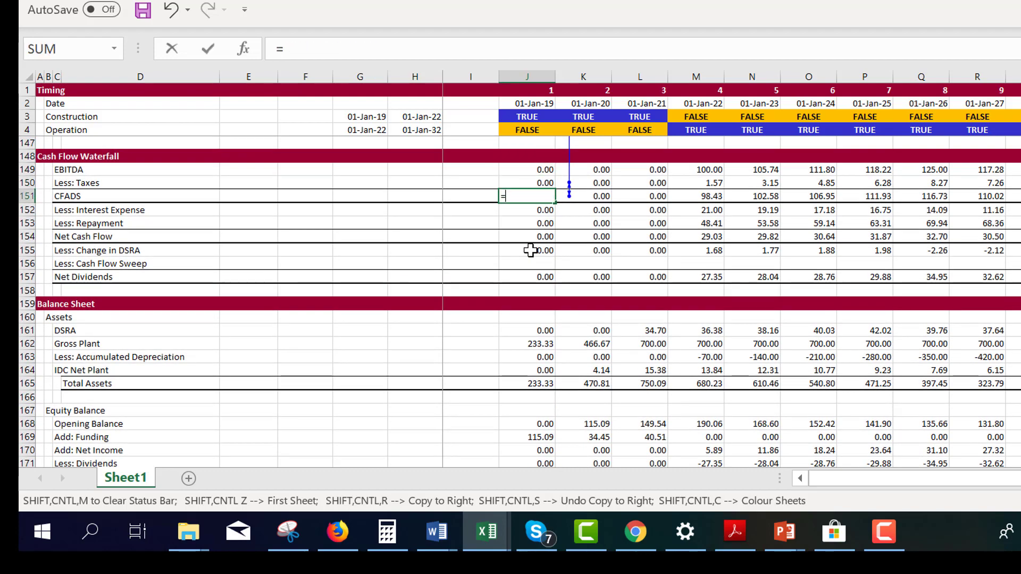
pyautogui.press('pagedown')
pyautogui.press('pagedown')
pyautogui.hotkey('ctrl', 'Up')
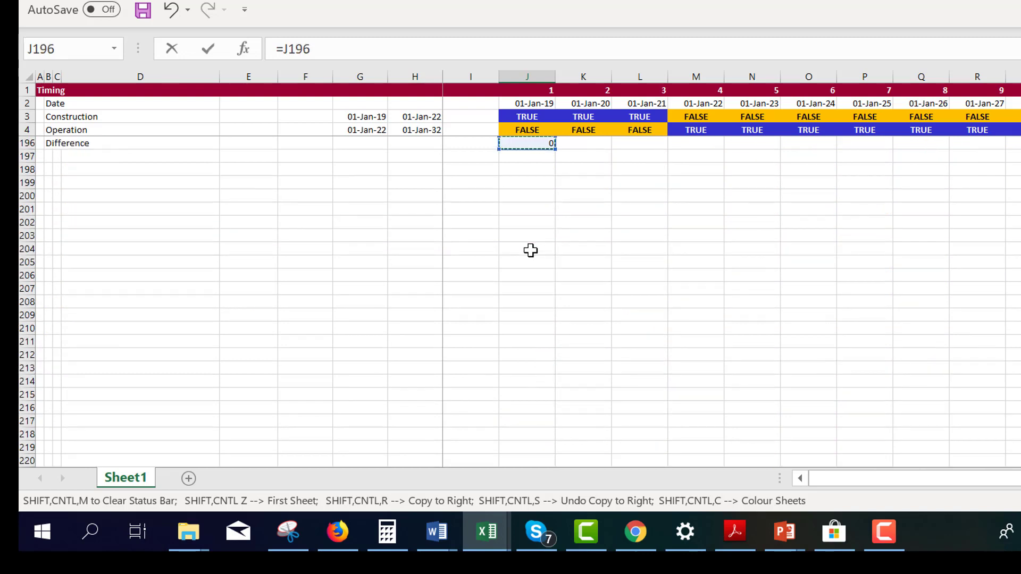
pyautogui.press('Up')
pyautogui.press('Up')
pyautogui.press('Down')
pyautogui.press('Up')
pyautogui.press('Up')
pyautogui.press('Up')
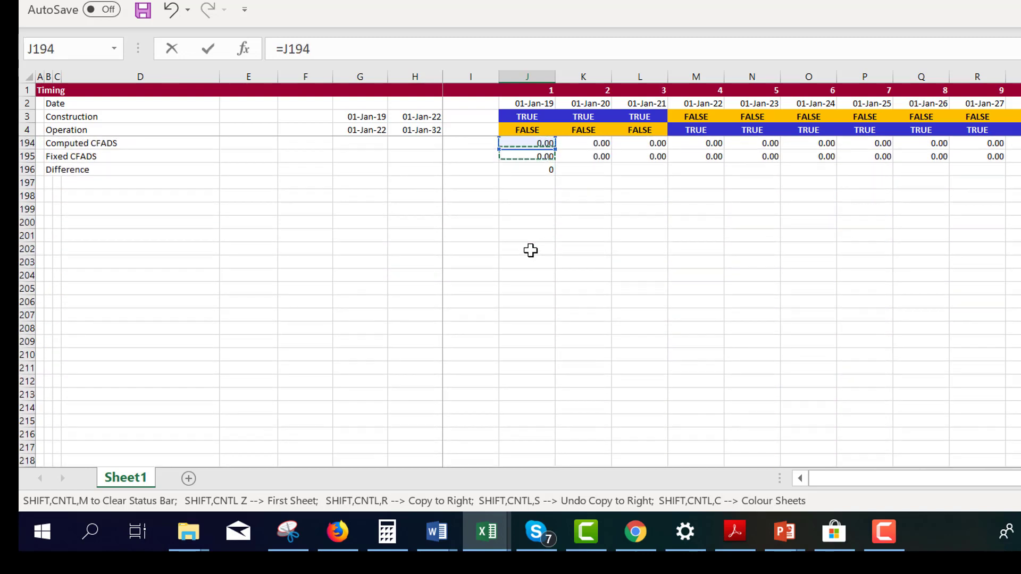
pyautogui.press('Down')
pyautogui.press('Down')
pyautogui.press('Down')
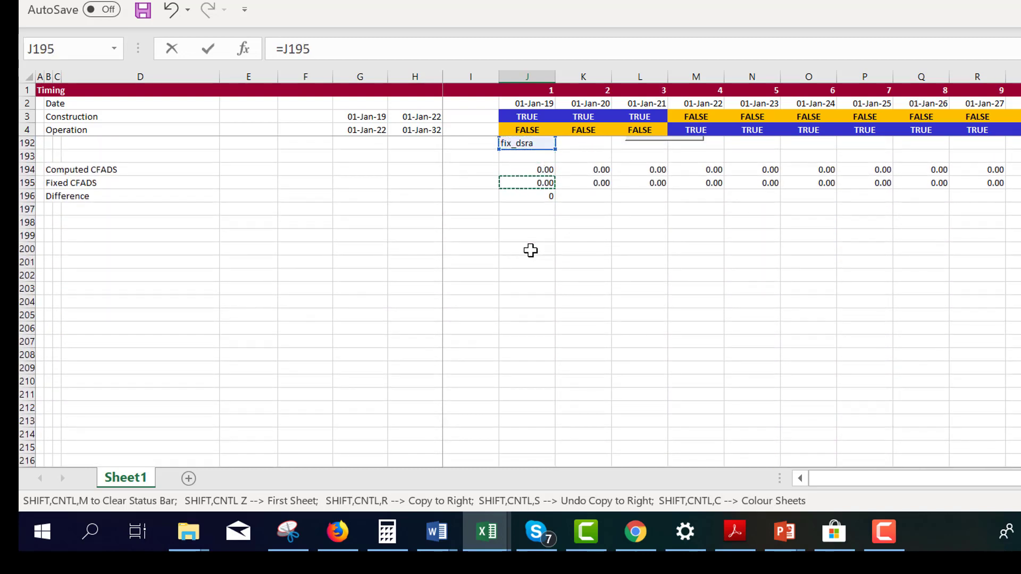
pyautogui.press('Return')
pyautogui.press('Up')
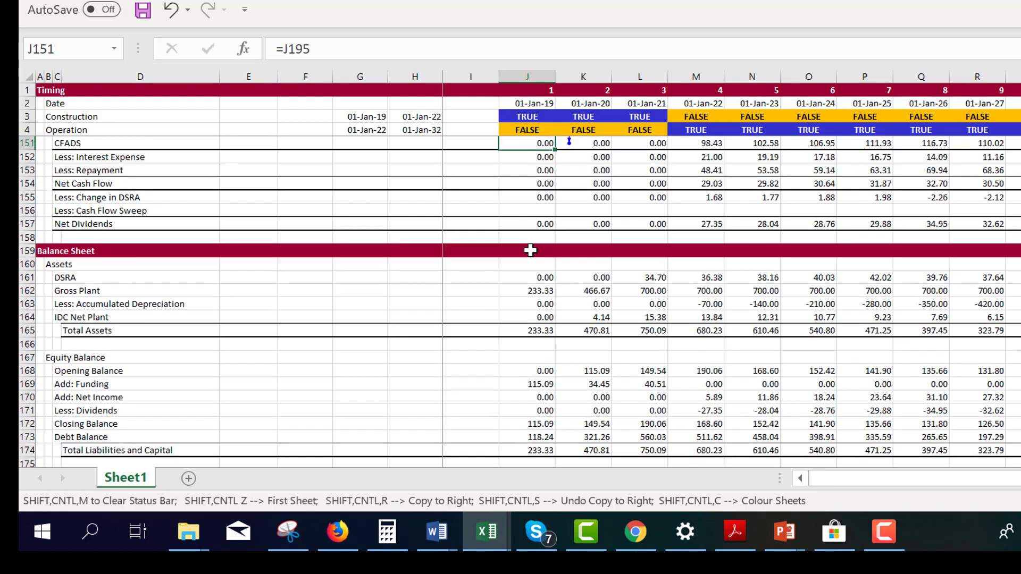
pyautogui.hotkey('ctrl', 'shift', 'r')
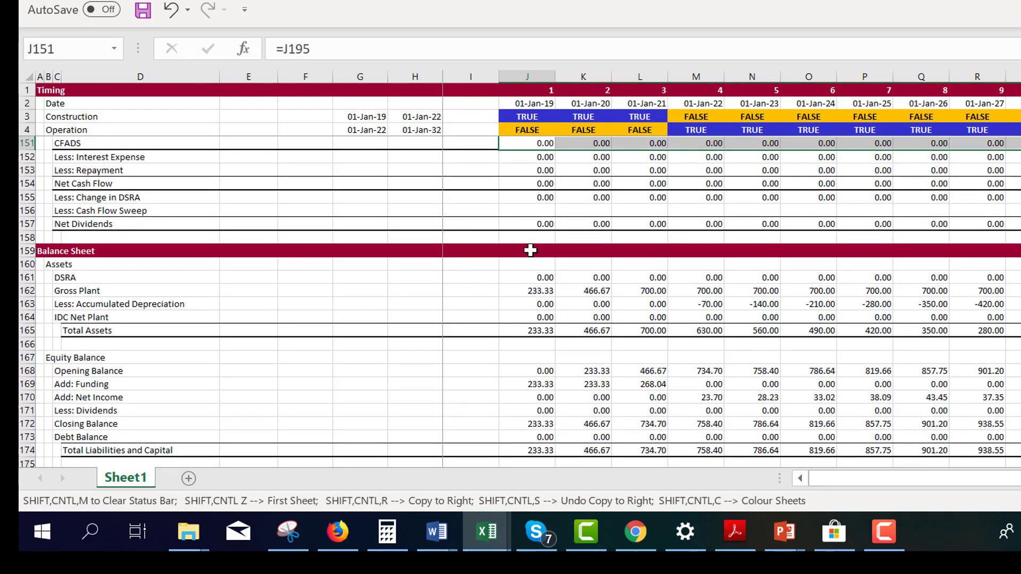
# Format the CFADS difference in J196 as a number with two decimals
pyautogui.press('Up')
pyautogui.press('Down')
pyautogui.press('Down')
pyautogui.press('Down')
pyautogui.press('Down')
pyautogui.press('Down')
pyautogui.press('Down')
pyautogui.press('Down')
pyautogui.press('Down')
pyautogui.press('Down')
pyautogui.press('Down')
pyautogui.press('Down')
pyautogui.press('Down')
pyautogui.press('Down')
pyautogui.press('Down')
pyautogui.press('Down')
pyautogui.press('Down')
pyautogui.press('Down')
pyautogui.press('Down')
pyautogui.press('Down')
pyautogui.press('Down')
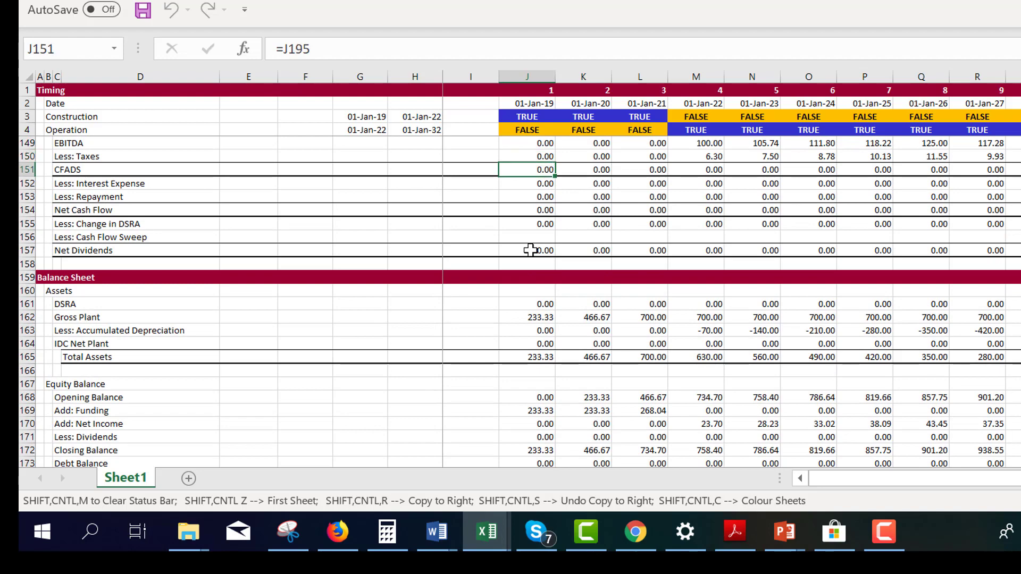
pyautogui.press('pageup')
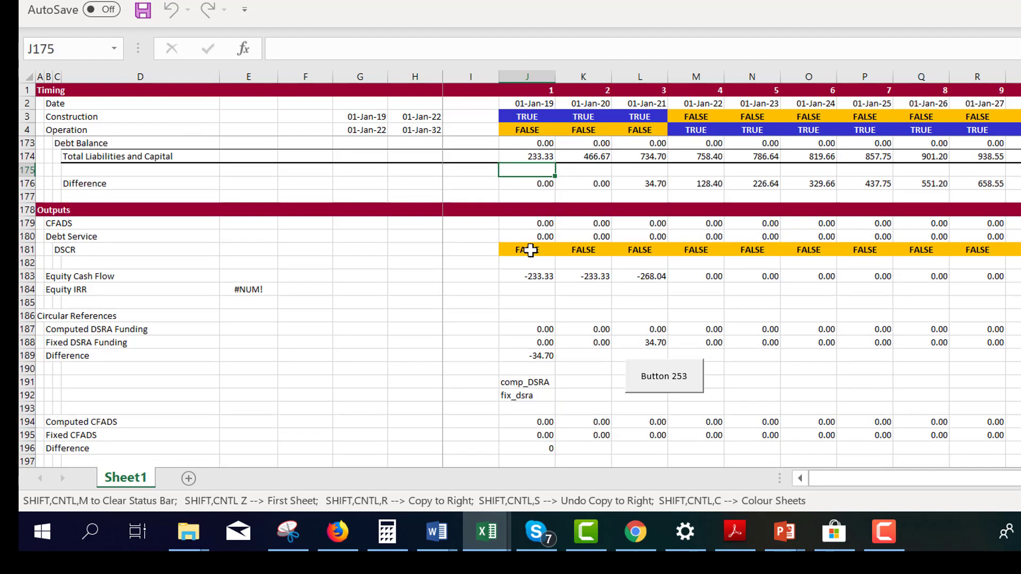
pyautogui.press('Down')
pyautogui.press('Down')
pyautogui.press('Down')
pyautogui.press('Down')
pyautogui.press('Down')
pyautogui.press('Down')
pyautogui.press('Down')
pyautogui.press('Down')
pyautogui.press('Down')
pyautogui.press('Down')
pyautogui.press('Down')
pyautogui.press('Down')
pyautogui.press('Down')
pyautogui.press('Down')
pyautogui.press('Down')
pyautogui.press('Down')
pyautogui.press('Down')
pyautogui.press('Down')
pyautogui.press('Down')
pyautogui.press('Down')
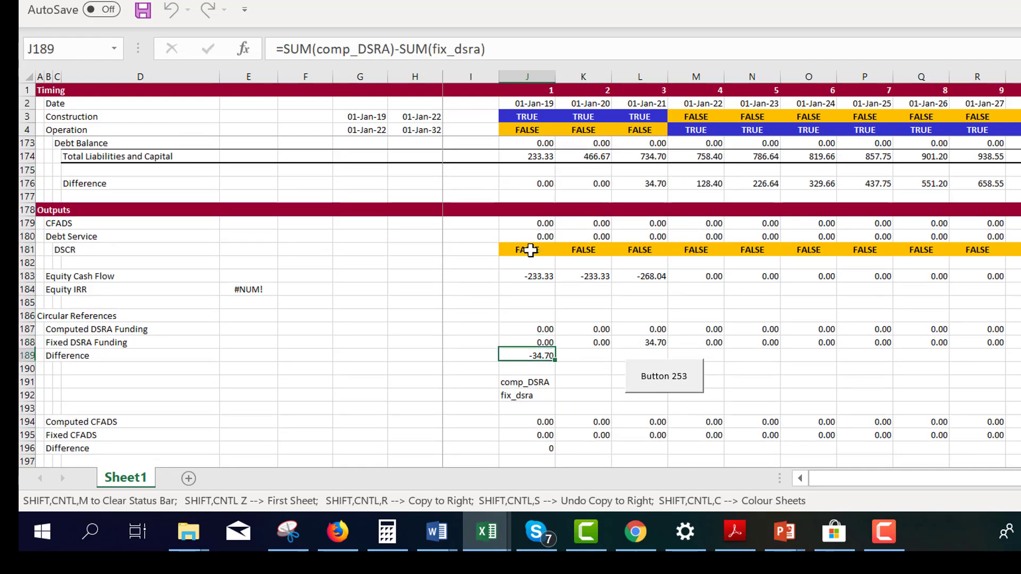
pyautogui.press('Down')
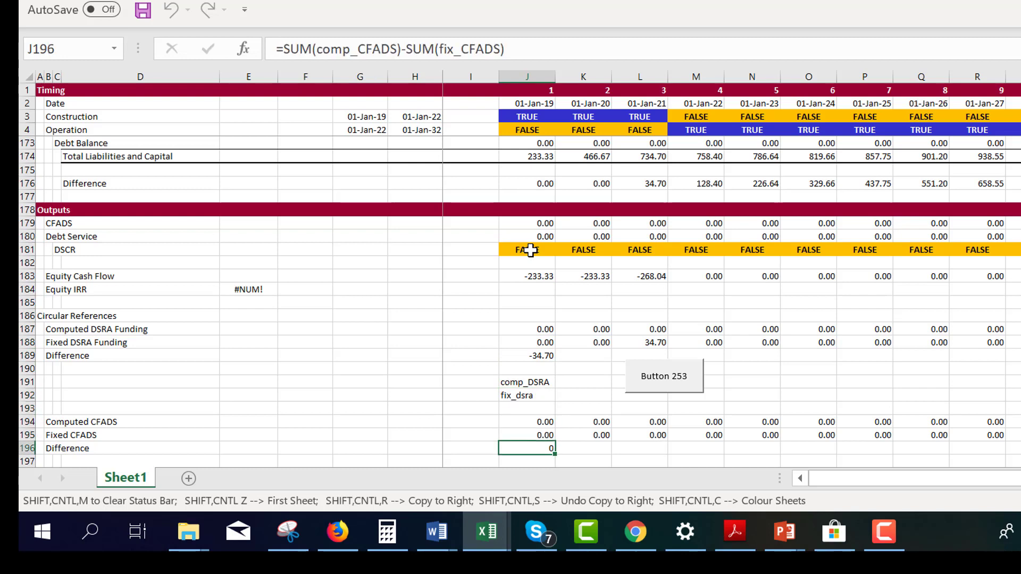
# Review the Computed and Fixed CFADS rows across the timeline and check the Computed CFADS formula in J194
pyautogui.press('Up')
pyautogui.press('Right')
pyautogui.press('Right')
pyautogui.press('Right')
pyautogui.press('Right')
pyautogui.press('Right')
pyautogui.press('Right')
pyautogui.press('Right')
pyautogui.press('Right')
pyautogui.press('Right')
pyautogui.press('Right')
pyautogui.press('Right')
pyautogui.press('Right')
pyautogui.press('Right')
pyautogui.press('Right')
pyautogui.press('Right')
pyautogui.press('Right')
pyautogui.press('Right')
pyautogui.press('Right')
pyautogui.press('Right')
pyautogui.press('Right')
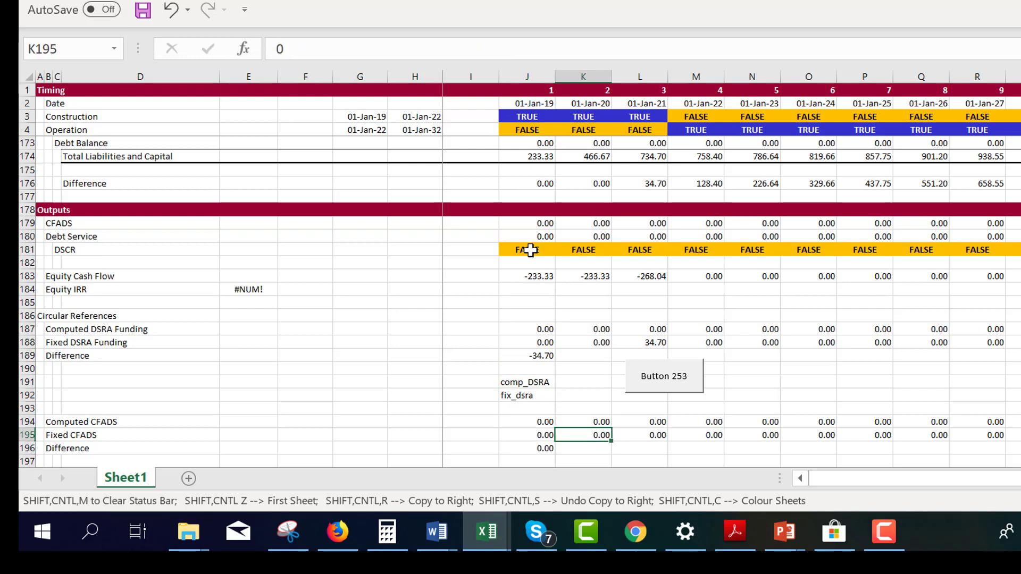
pyautogui.press('Up')
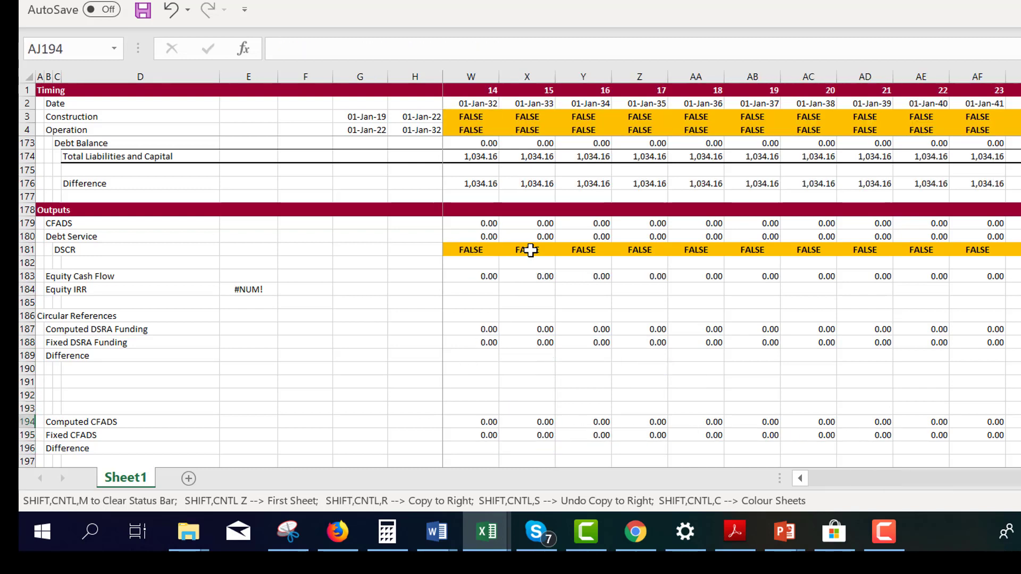
pyautogui.press('Right')
pyautogui.press('Right')
pyautogui.press('Left')
pyautogui.hotkey('ctrl', 'Left')
pyautogui.press('Left')
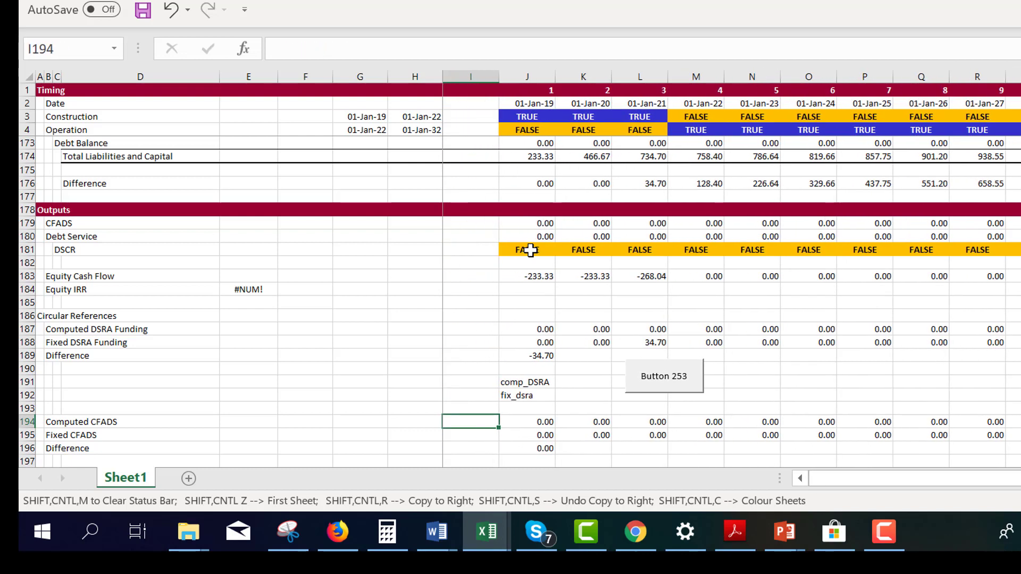
pyautogui.press('Right')
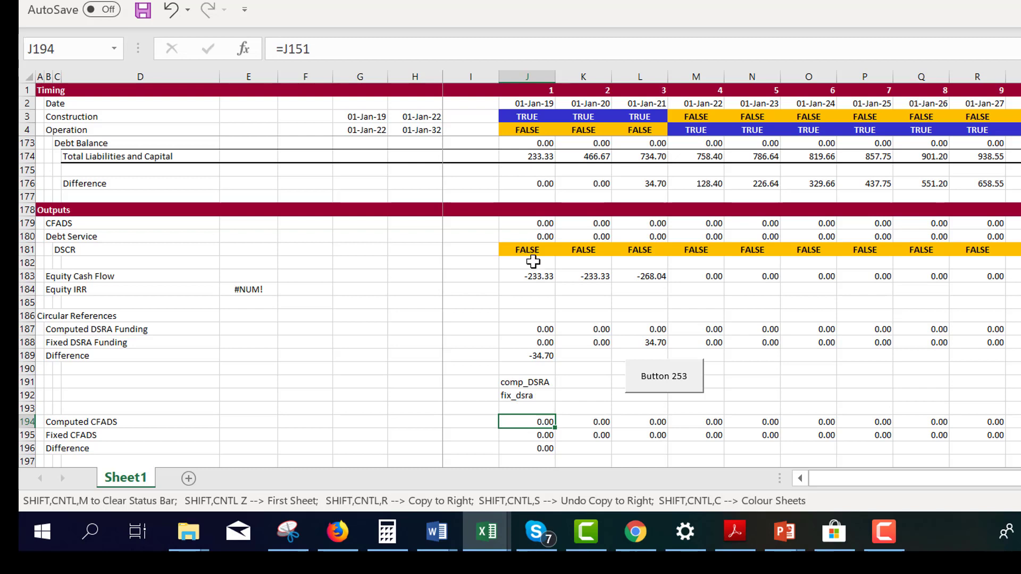
pyautogui.click(884, 532)
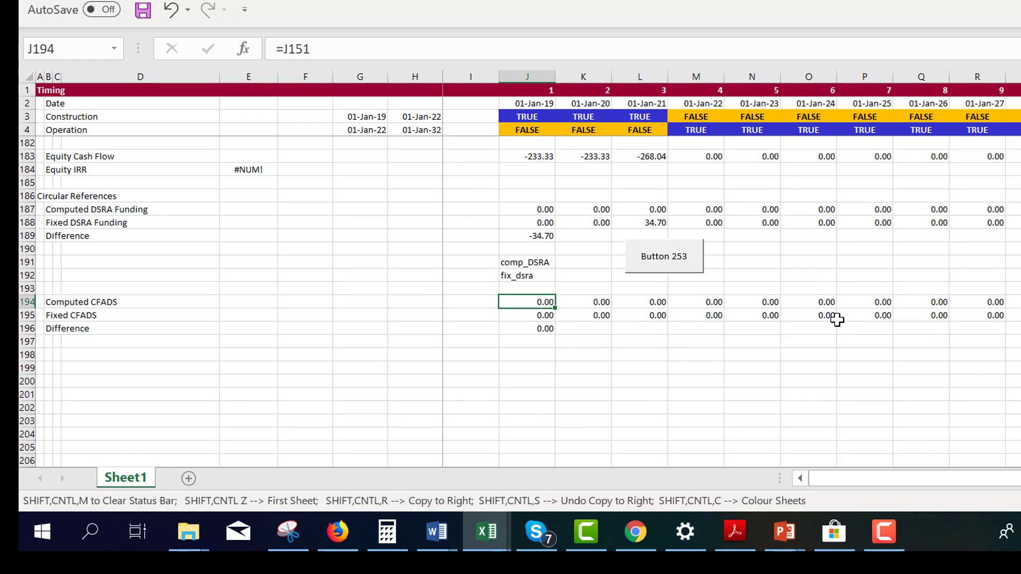
pyautogui.press('Up')
pyautogui.press('Up')
pyautogui.press('Up')
pyautogui.press('Up')
pyautogui.press('Up')
pyautogui.press('Up')
pyautogui.press('Up')
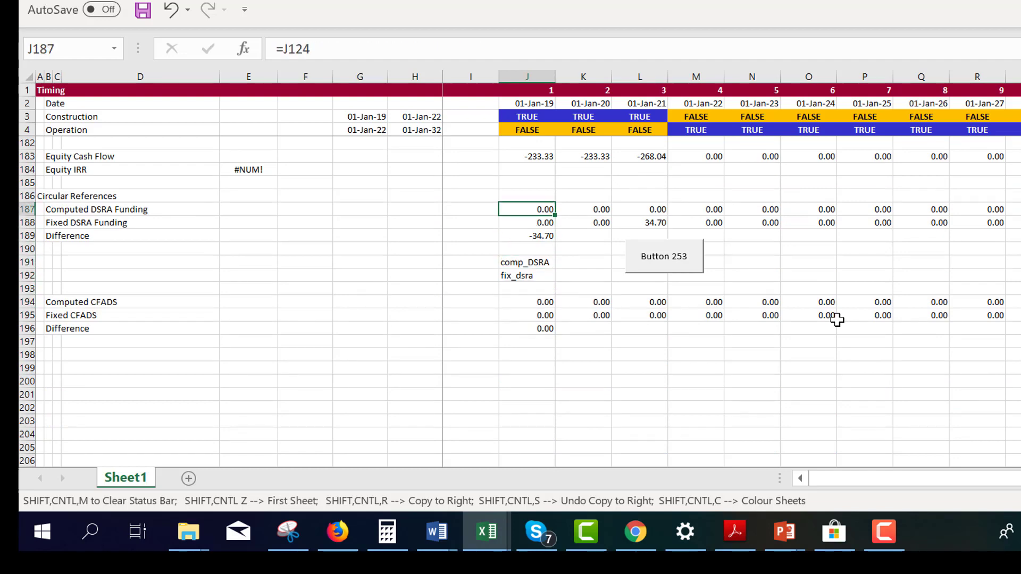
pyautogui.write('=')
pyautogui.press('pageup')
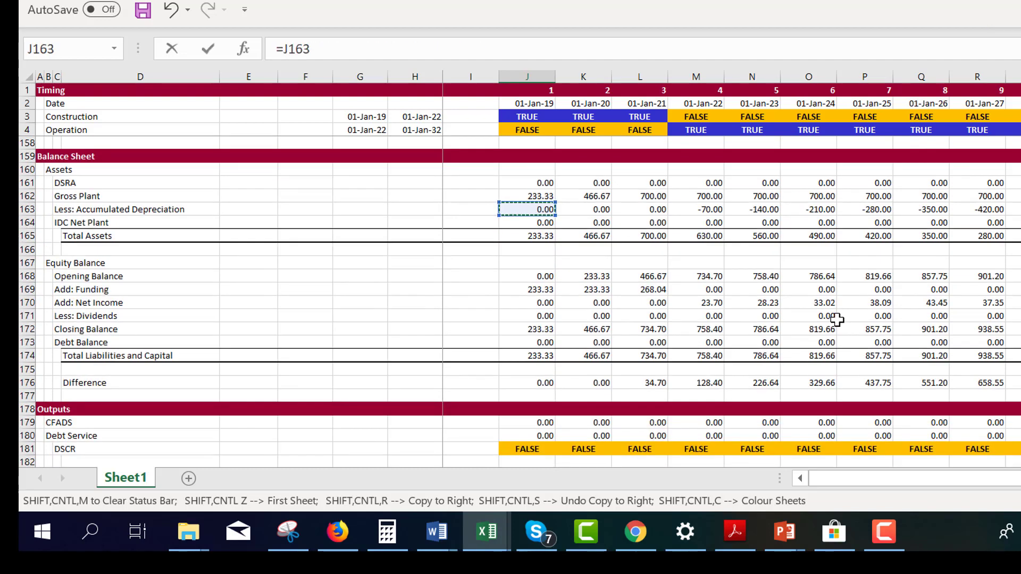
pyautogui.press('pageup')
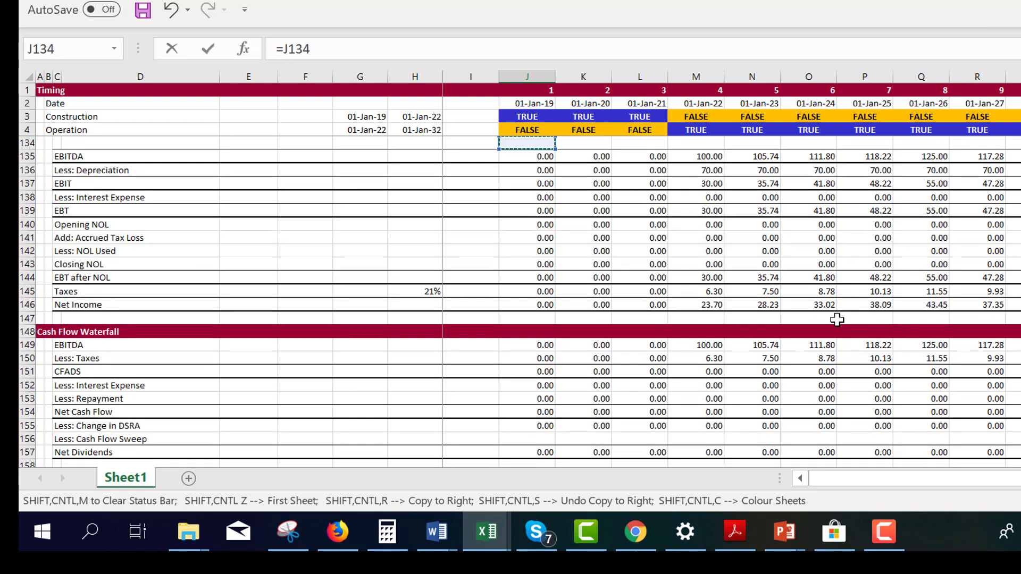
pyautogui.press('Escape')
# Calculate Computed CFADS in J194 as EBITDA less taxes with =J149-J150 and copy the formula across row 194
pyautogui.press('Down')
pyautogui.press('Down')
pyautogui.press('Down')
pyautogui.press('Down')
pyautogui.press('Down')
pyautogui.press('Down')
pyautogui.press('Down')
pyautogui.press('Down')
pyautogui.press('Down')
pyautogui.press('Down')
pyautogui.press('Up')
pyautogui.press('Up')
pyautogui.press('Up')
pyautogui.write('=')
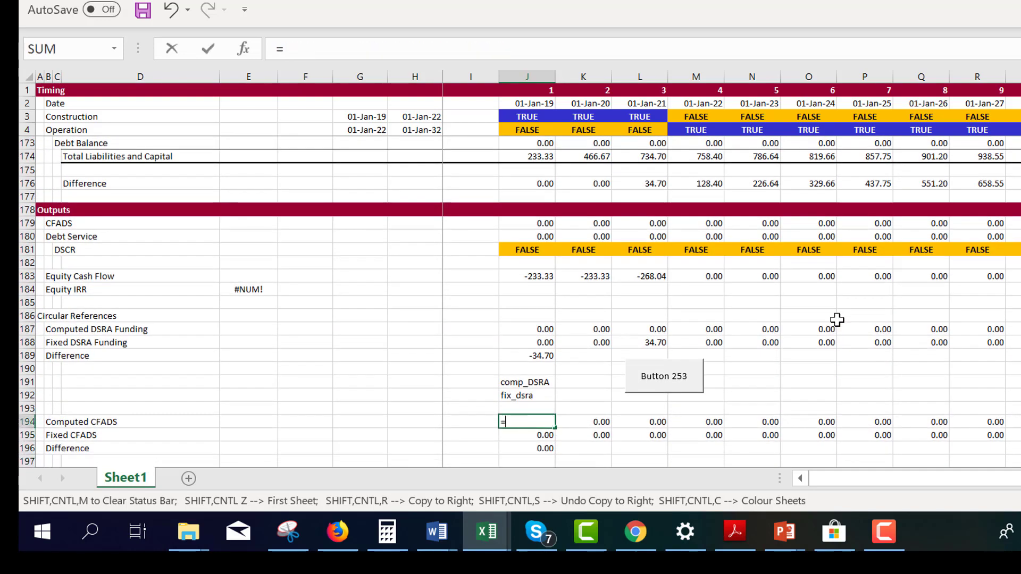
pyautogui.press('pageup')
pyautogui.press('pageup')
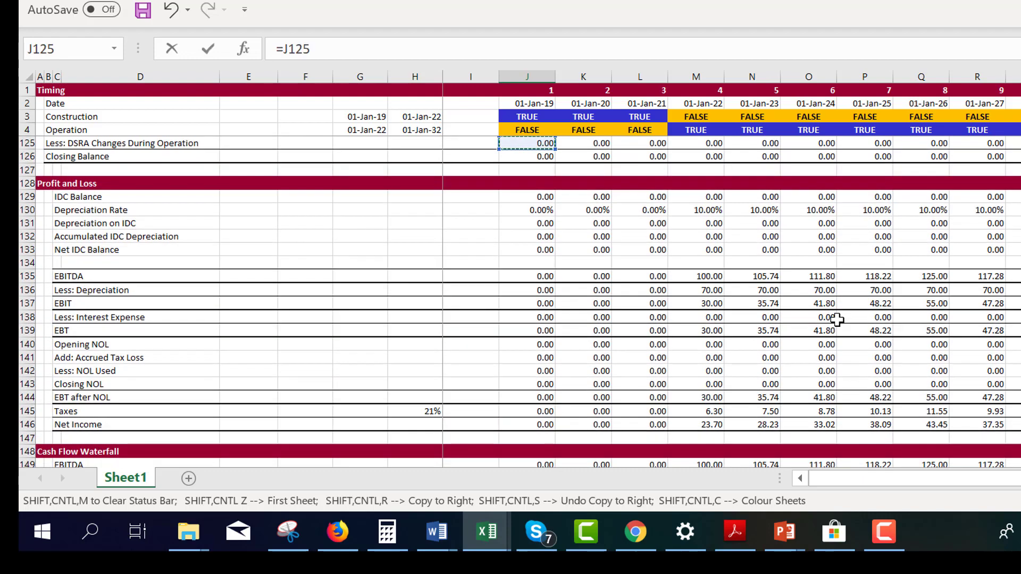
pyautogui.press('Down')
pyautogui.press('Down')
pyautogui.press('Down')
pyautogui.press('Down')
pyautogui.press('Down')
pyautogui.press('Down')
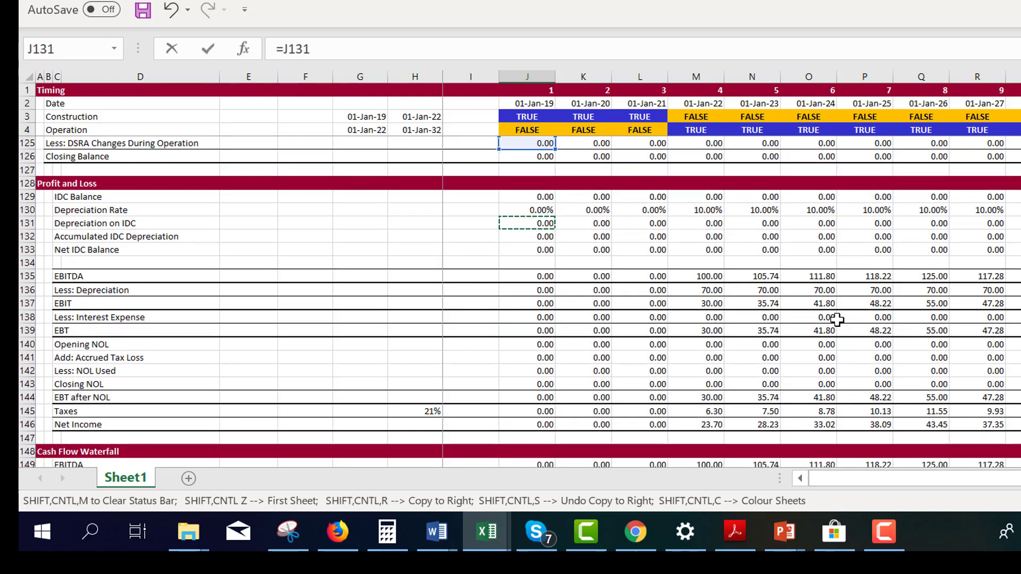
pyautogui.press('Down')
pyautogui.press('Down')
pyautogui.press('Down')
pyautogui.press('Down')
pyautogui.press('Down')
pyautogui.press('Down')
pyautogui.press('Down')
pyautogui.press('Down')
pyautogui.press('Down')
pyautogui.press('Down')
pyautogui.press('Down')
pyautogui.press('Down')
pyautogui.press('Down')
pyautogui.press('Down')
pyautogui.press('Down')
pyautogui.press('Down')
pyautogui.press('Down')
pyautogui.press('Down')
pyautogui.press('Down')
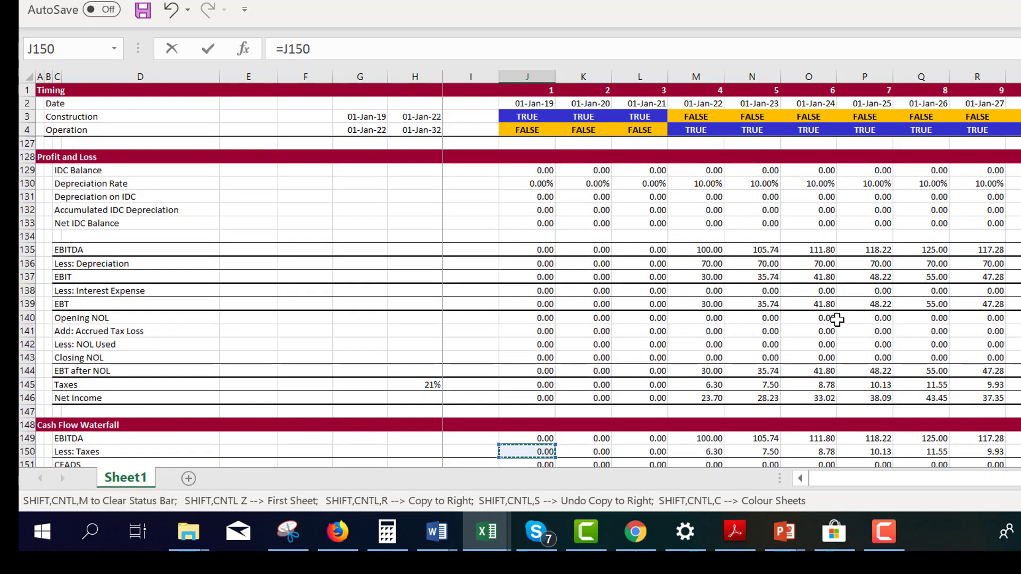
pyautogui.press('Down')
pyautogui.press('Down')
pyautogui.press('Down')
pyautogui.press('Up')
pyautogui.press('Up')
pyautogui.press('Up')
pyautogui.press('Up')
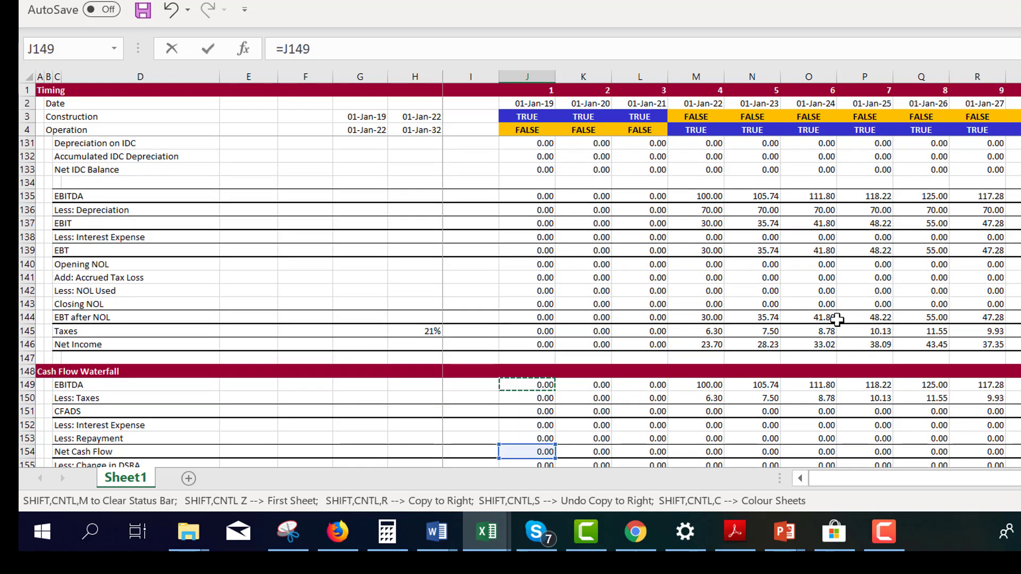
pyautogui.write('-')
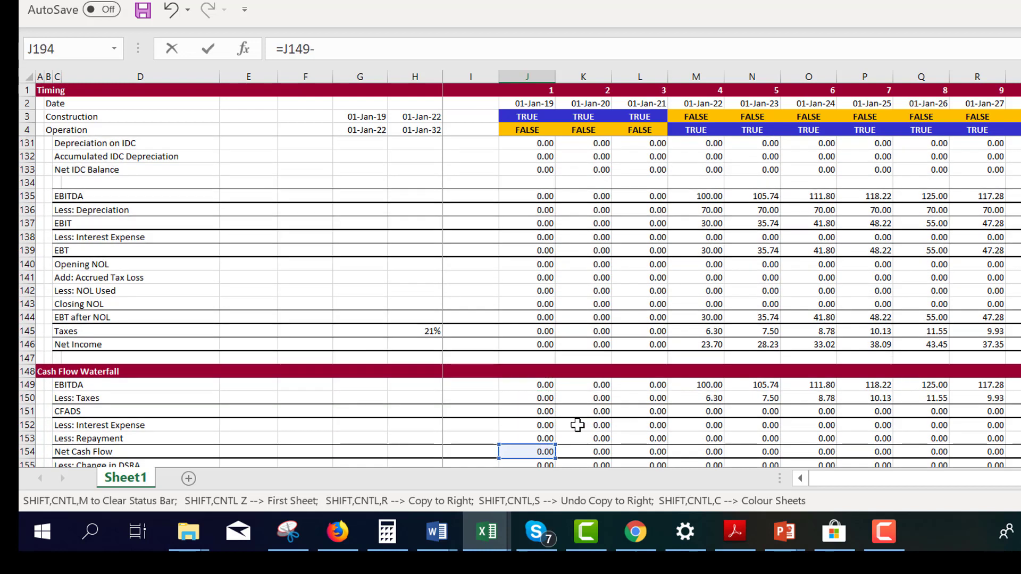
pyautogui.click(543, 400)
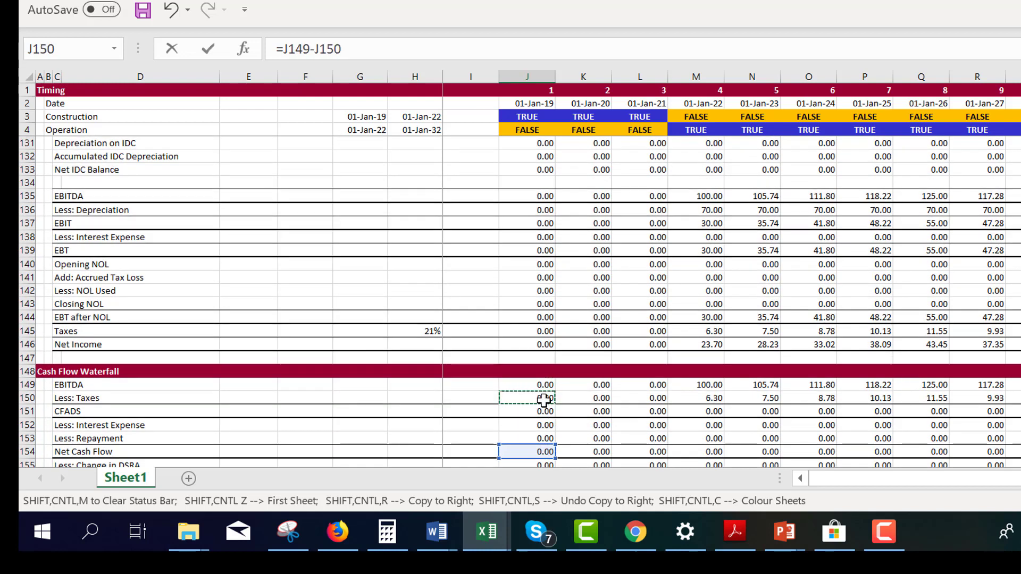
pyautogui.press('Return')
pyautogui.press('Up')
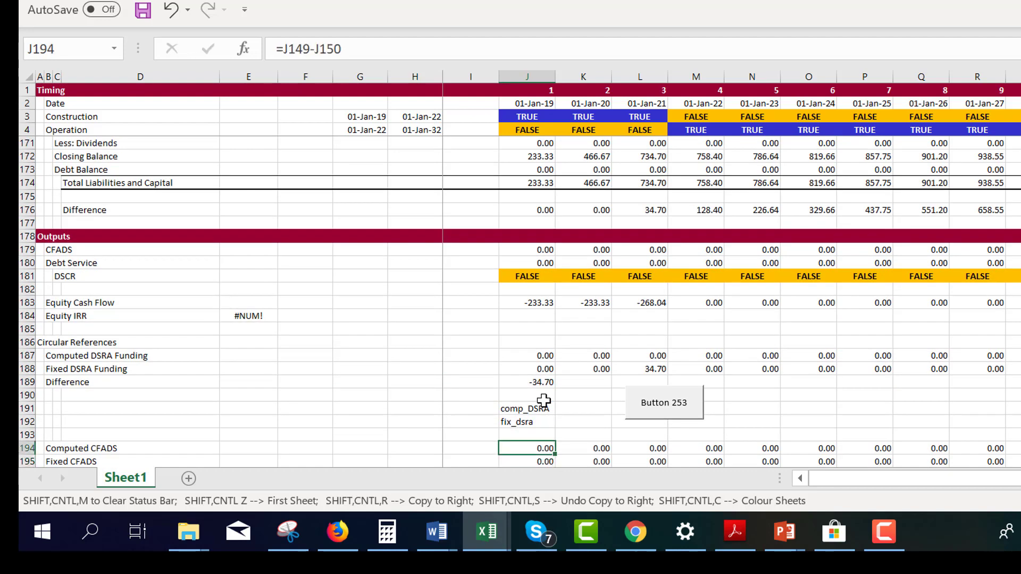
pyautogui.hotkey('ctrl', 'shift', 'r')
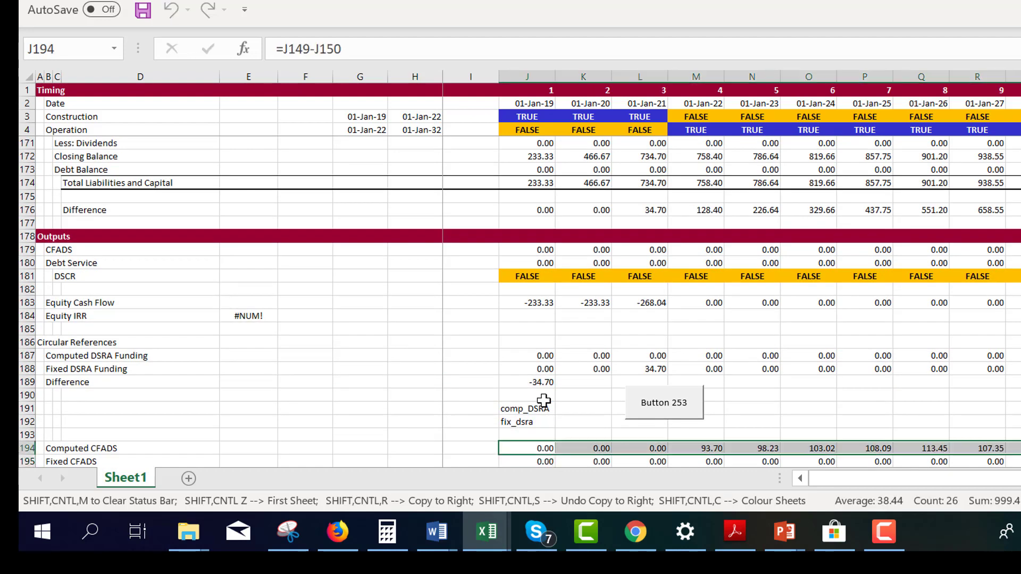
# Restore the comp CFADS label in AI194 at the end of the Computed CFADS row
pyautogui.press('Right')
pyautogui.press('Right')
pyautogui.press('Right')
pyautogui.press('Right')
pyautogui.press('Right')
pyautogui.press('Right')
pyautogui.press('Right')
pyautogui.press('Right')
pyautogui.press('Right')
pyautogui.press('Right')
pyautogui.press('Right')
pyautogui.press('Right')
pyautogui.press('Right')
pyautogui.press('Right')
pyautogui.press('Right')
pyautogui.press('Right')
pyautogui.press('Right')
pyautogui.press('Right')
pyautogui.press('Right')
pyautogui.press('Right')
pyautogui.press('Right')
pyautogui.press('Right')
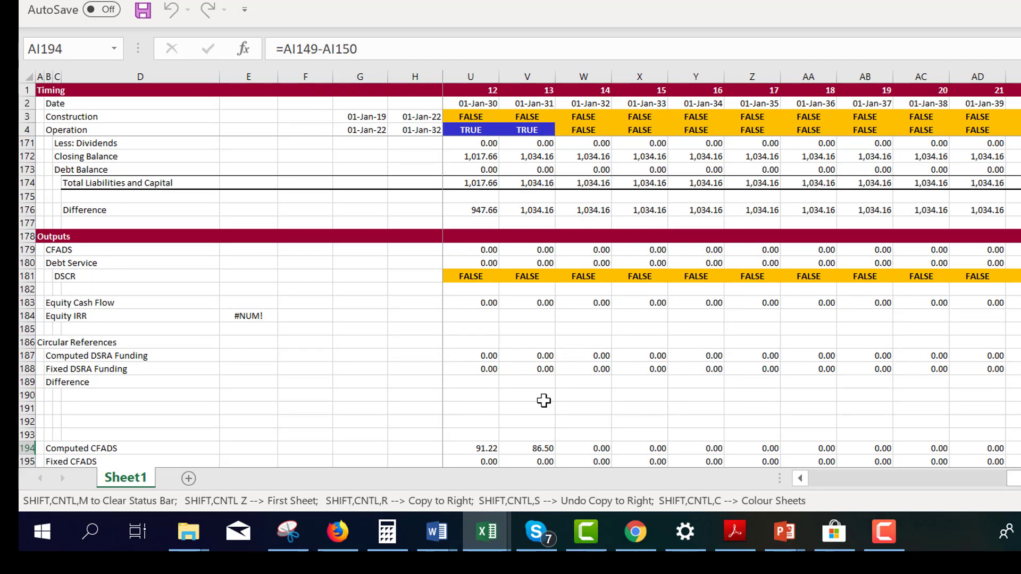
pyautogui.press('Left')
pyautogui.press('Right')
pyautogui.hscroll(1, 543, 400)
pyautogui.press('Down')
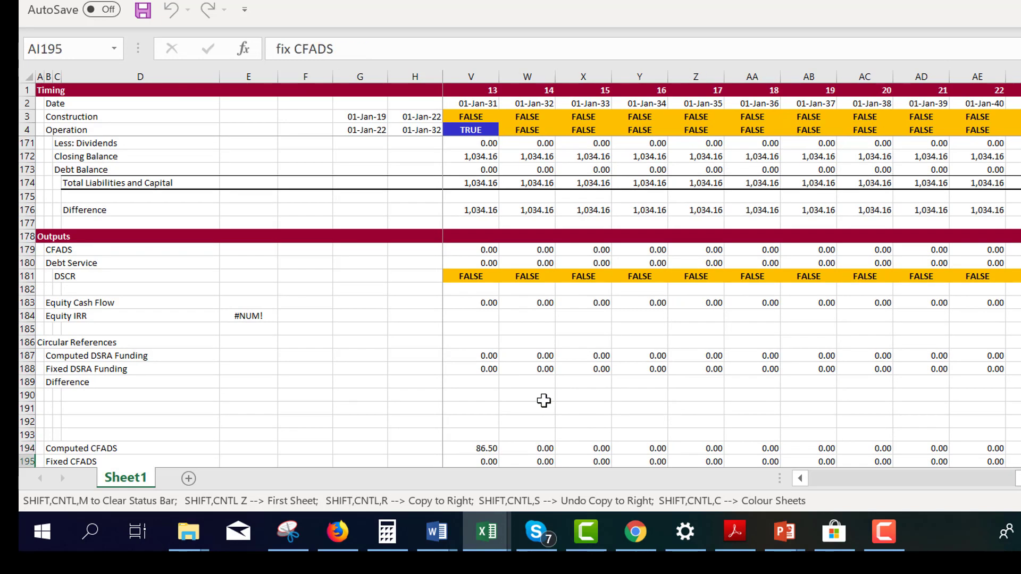
pyautogui.press('Up')
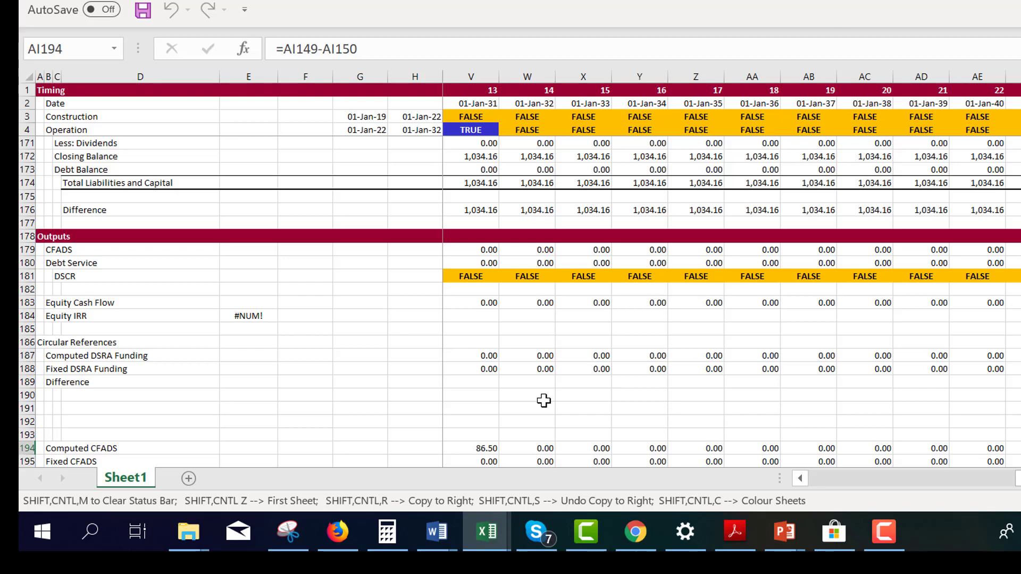
pyautogui.write('comp CF')
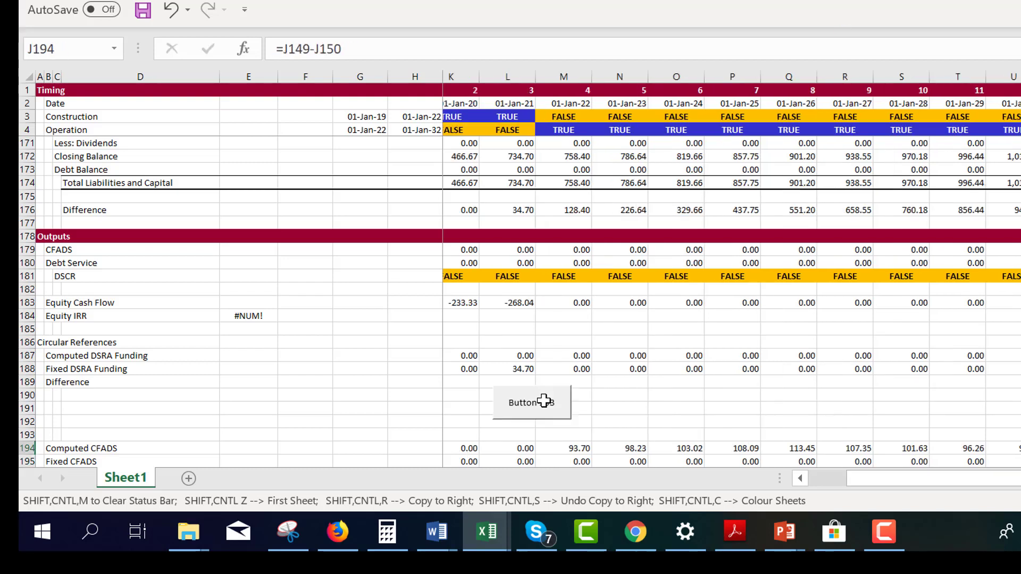
# Examine the CFADS difference in J196 against the Computed and Fixed CFADS rows
pyautogui.press('Right')
pyautogui.press('Left')
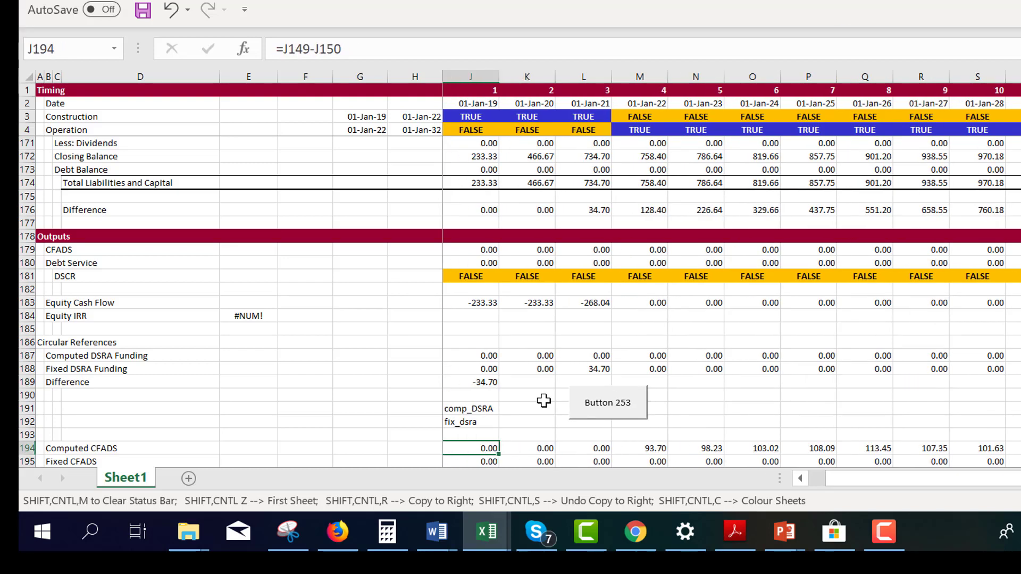
pyautogui.press('Right')
pyautogui.press('Down')
pyautogui.press('Down')
pyautogui.press('Down')
pyautogui.press('Up')
pyautogui.press('Left')
pyautogui.press('Left')
pyautogui.press('Left')
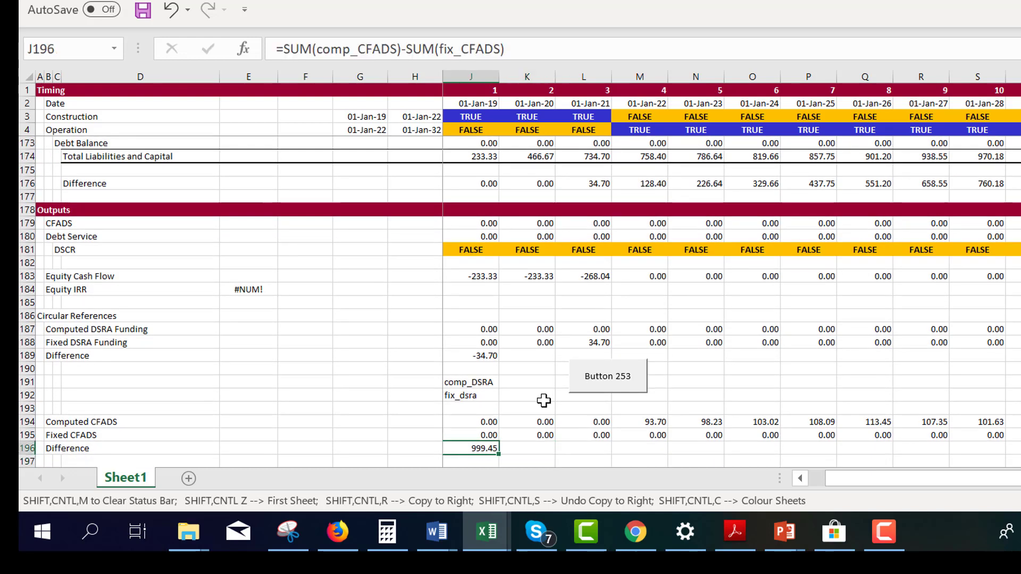
pyautogui.press('Right')
pyautogui.press('Right')
pyautogui.press('Right')
pyautogui.press('Up')
pyautogui.press('Up')
pyautogui.press('Up')
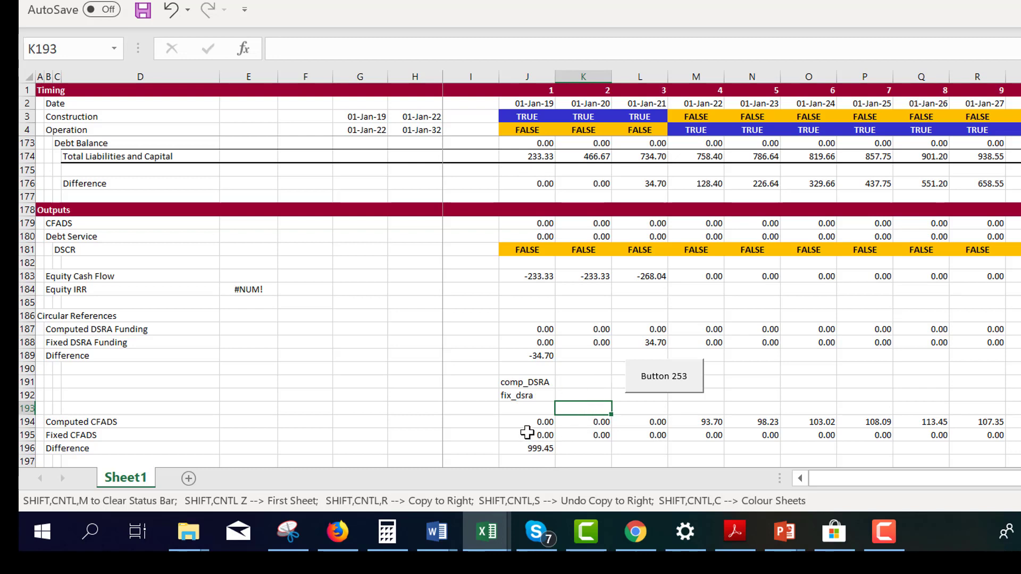
# Copy the Computed CFADS values from row 194, paste them as values only into Fixed CFADS from J195, and check the DSRA difference in J189
pyautogui.click(527, 428)
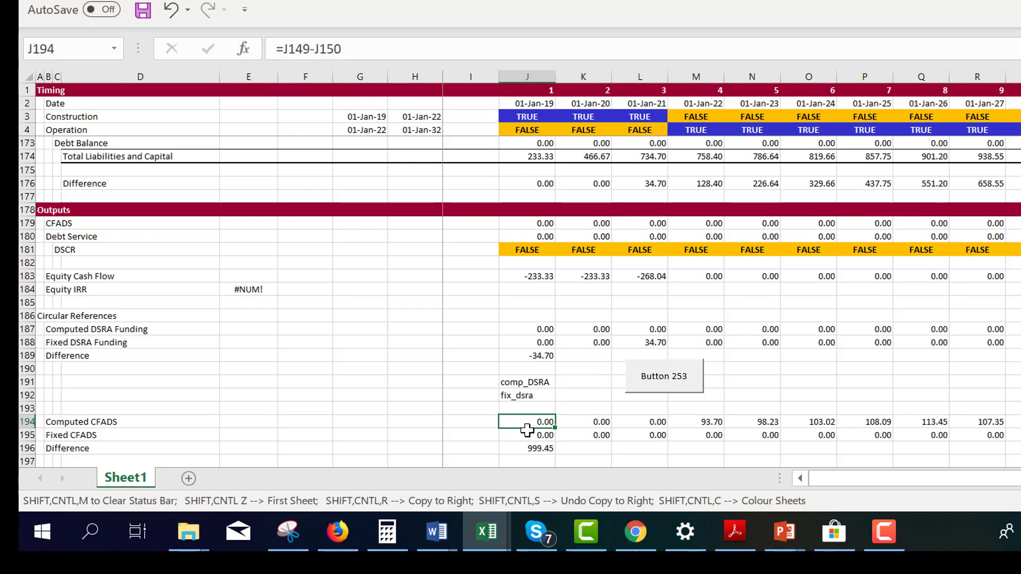
pyautogui.press('Left')
pyautogui.press('Right')
pyautogui.hotkey('ctrl', 'shift', 'Right')
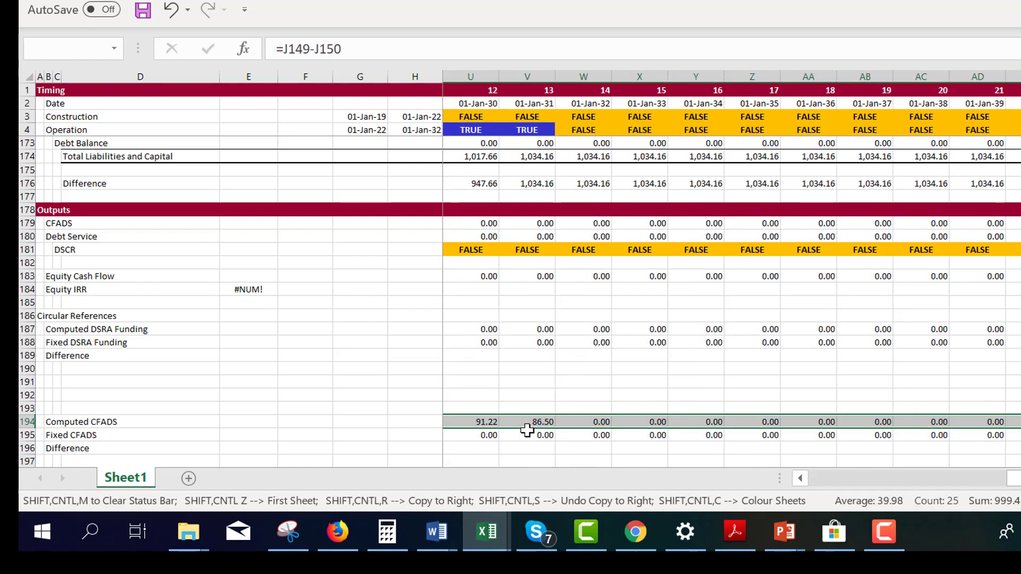
pyautogui.press('Left')
pyautogui.press('Right')
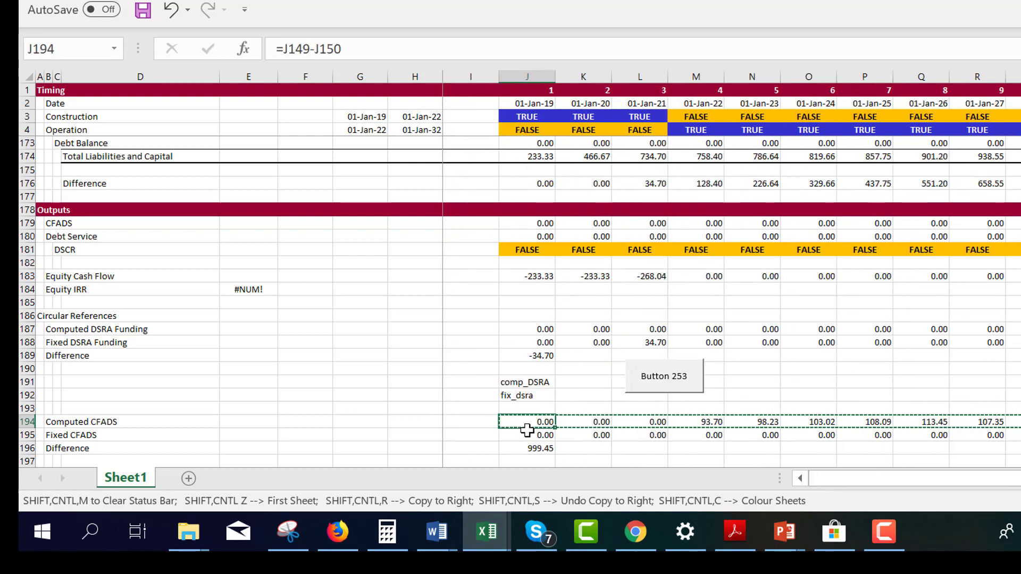
pyautogui.press('Down')
pyautogui.hotkey('ctrl', 'alt', 'v')
pyautogui.press('v')
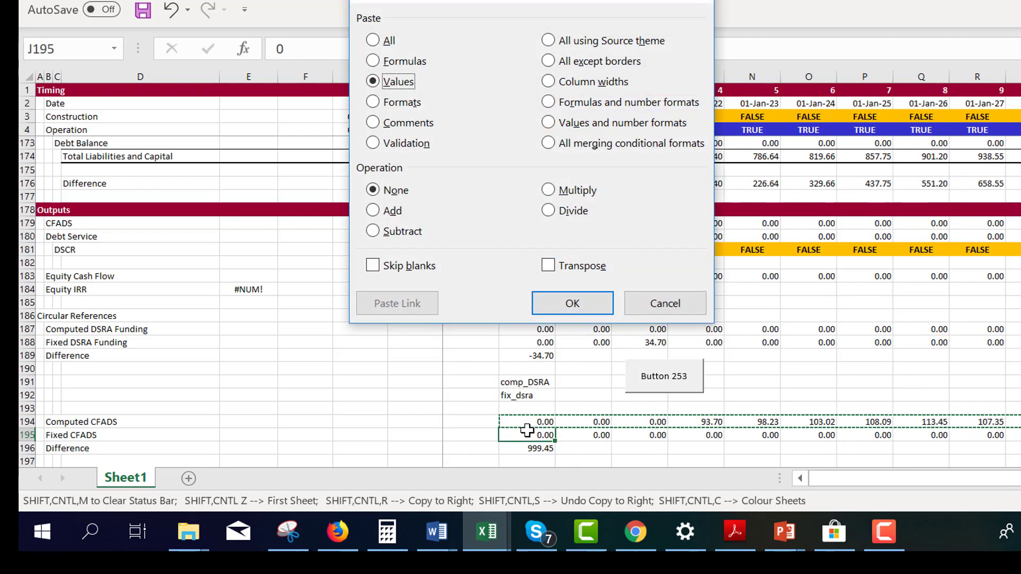
pyautogui.press('Return')
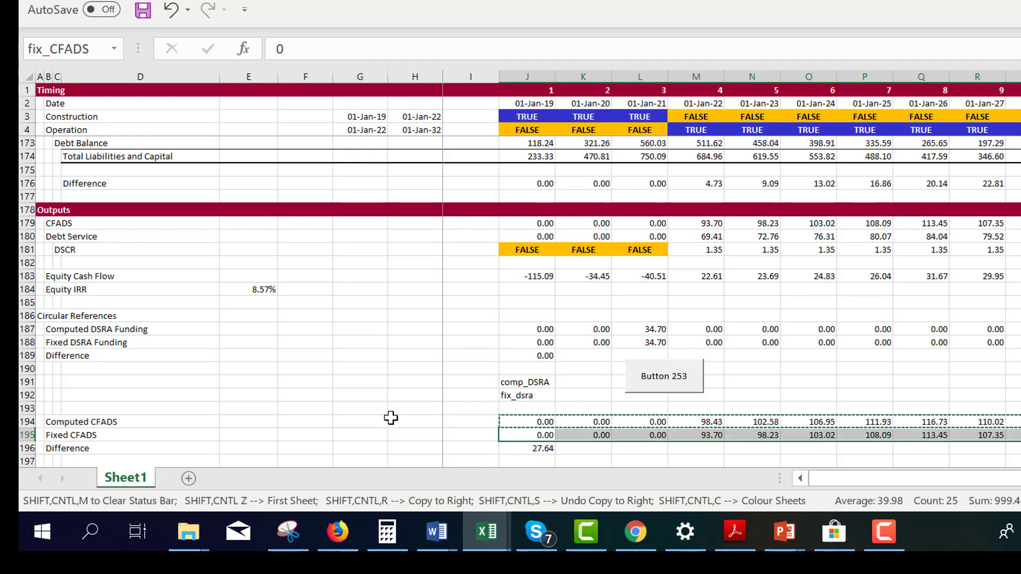
pyautogui.click(433, 424)
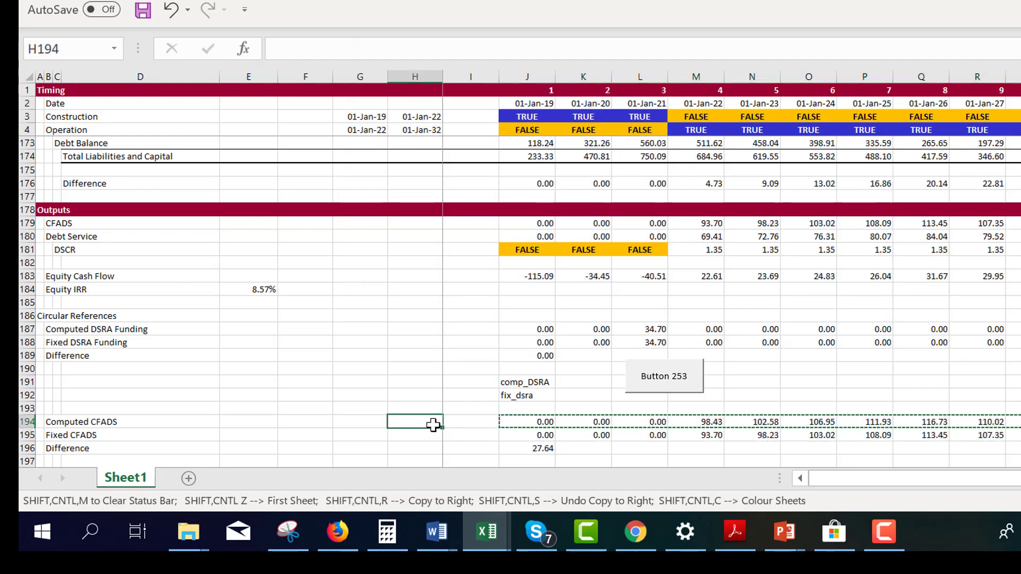
pyautogui.click(529, 356)
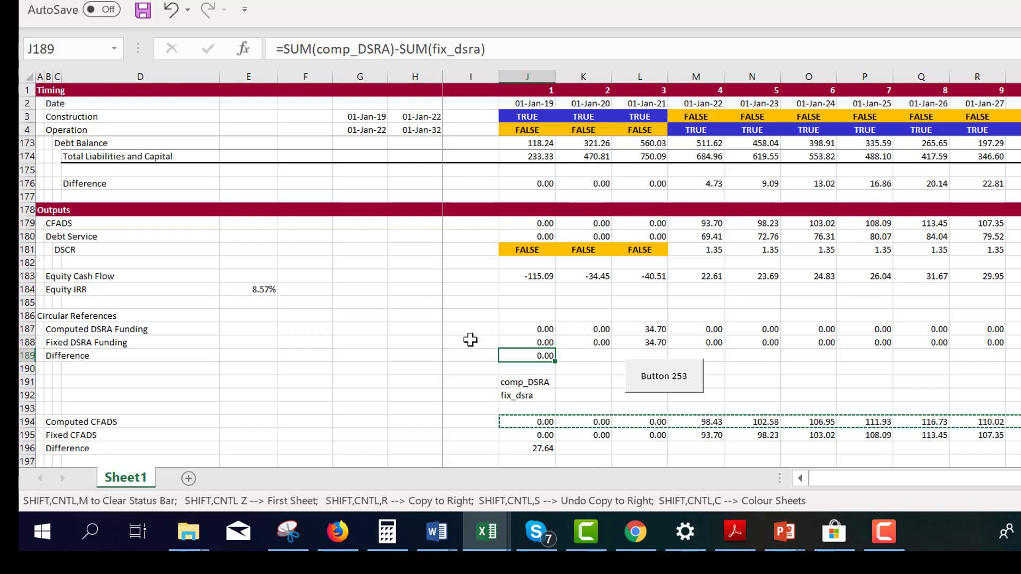
# Run the copy-paste macro from its sheet button and check the range label at the end of the Computed CFADS row
pyautogui.click(657, 387)
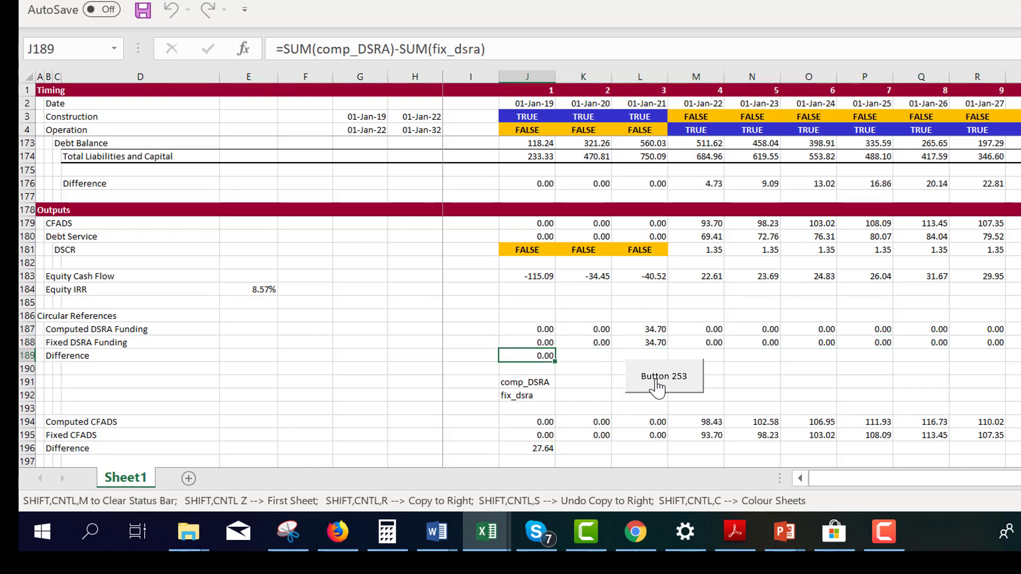
pyautogui.press('Down')
pyautogui.press('Down')
pyautogui.press('Down')
pyautogui.press('Down')
pyautogui.press('Down')
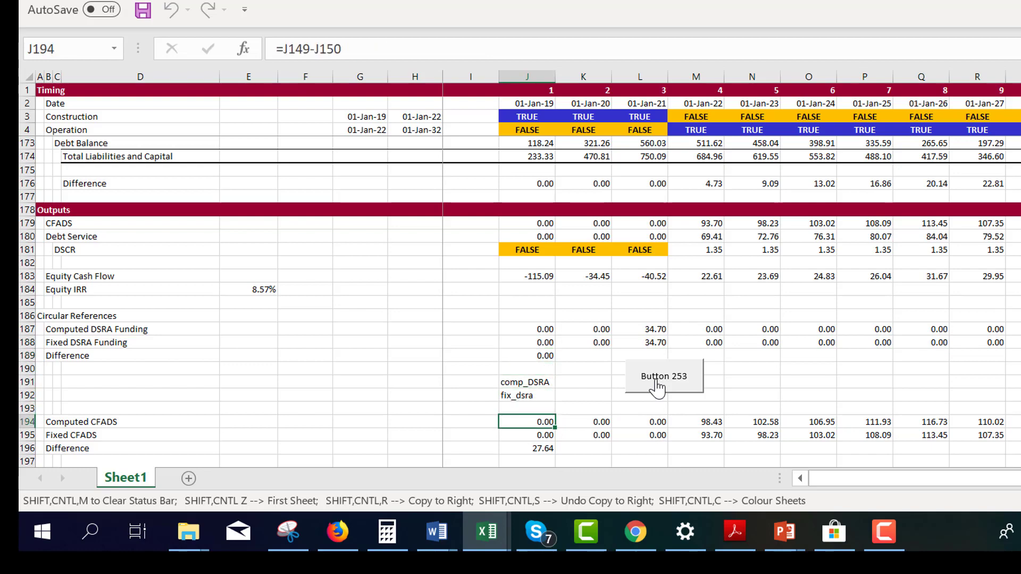
pyautogui.hotkey('ctrl', 'Right')
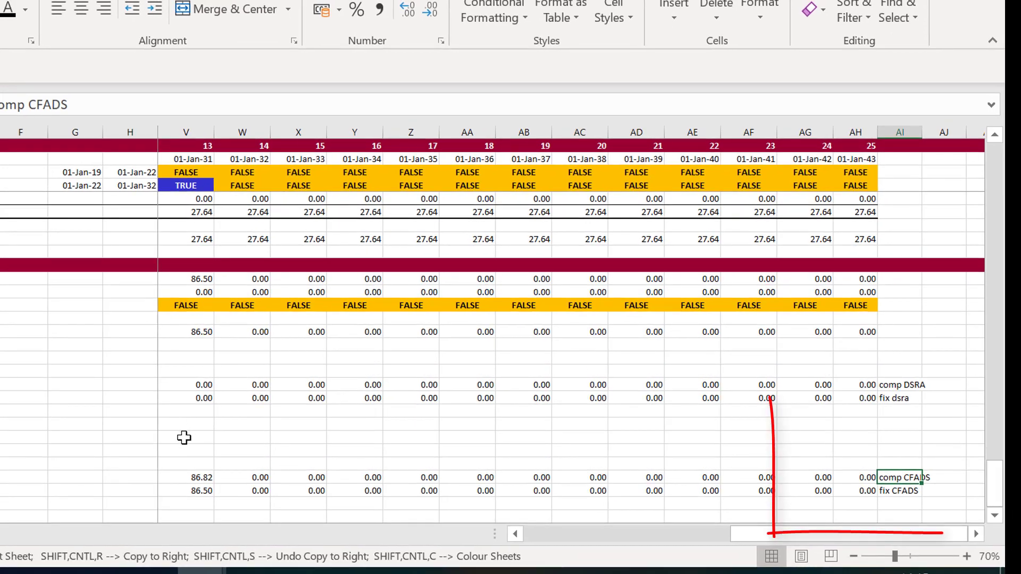
pyautogui.press('Left')
pyautogui.press('Left')
pyautogui.hotkey('ctrl', 'Left')
pyautogui.press('Left')
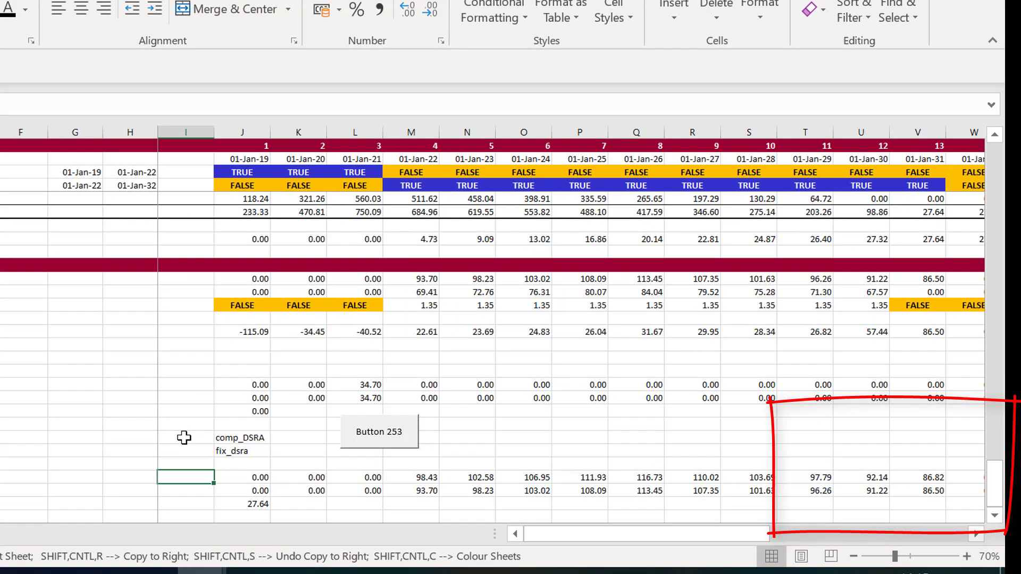
# Open the copy_paste macro assigned to Button 253 for editing and duplicate its comp_dsra to fix_dsra copy-and-paste-values block below the original
pyautogui.rightClick(348, 429)
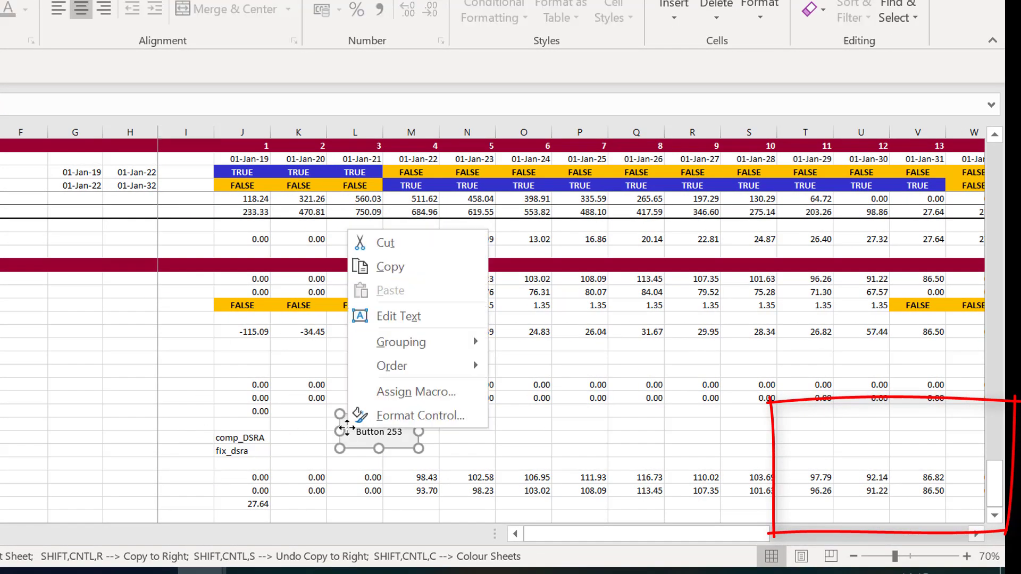
pyautogui.click(377, 392)
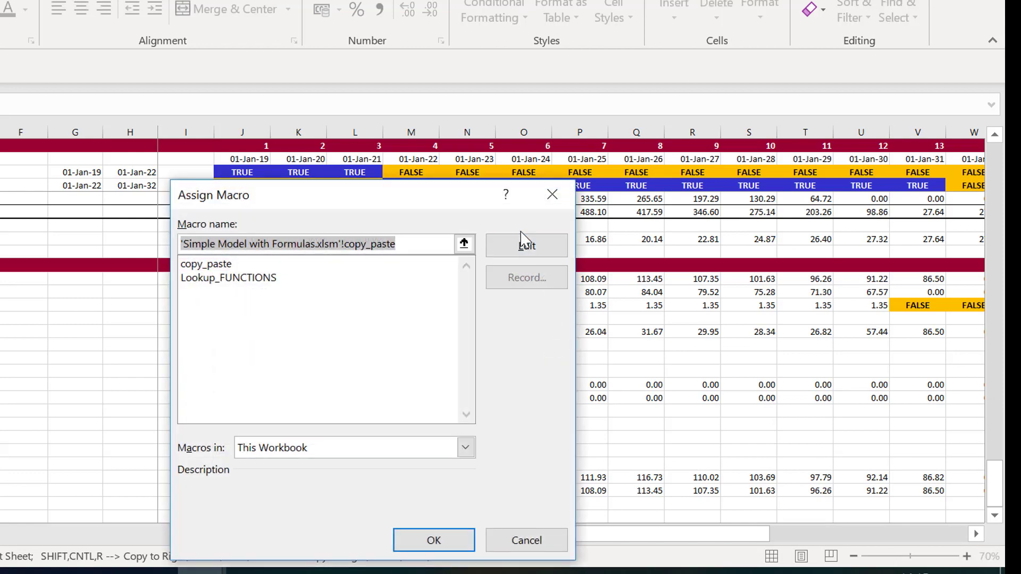
pyautogui.click(526, 250)
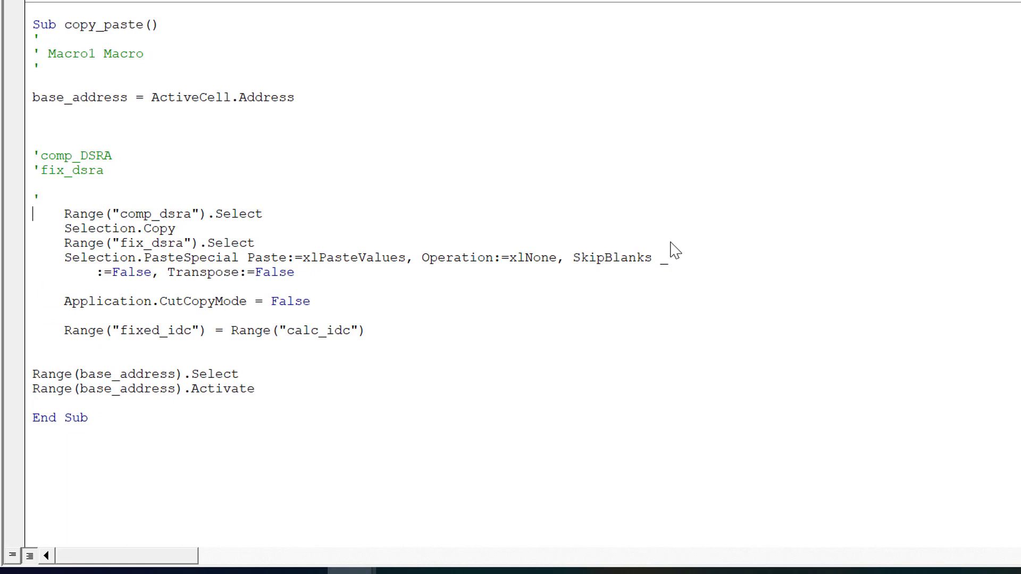
pyautogui.hotkey('shift', 'Down')
pyautogui.hotkey('shift', 'Down')
pyautogui.hotkey('shift', 'Down')
pyautogui.hotkey('shift', 'Down')
pyautogui.hotkey('shift', 'Down')
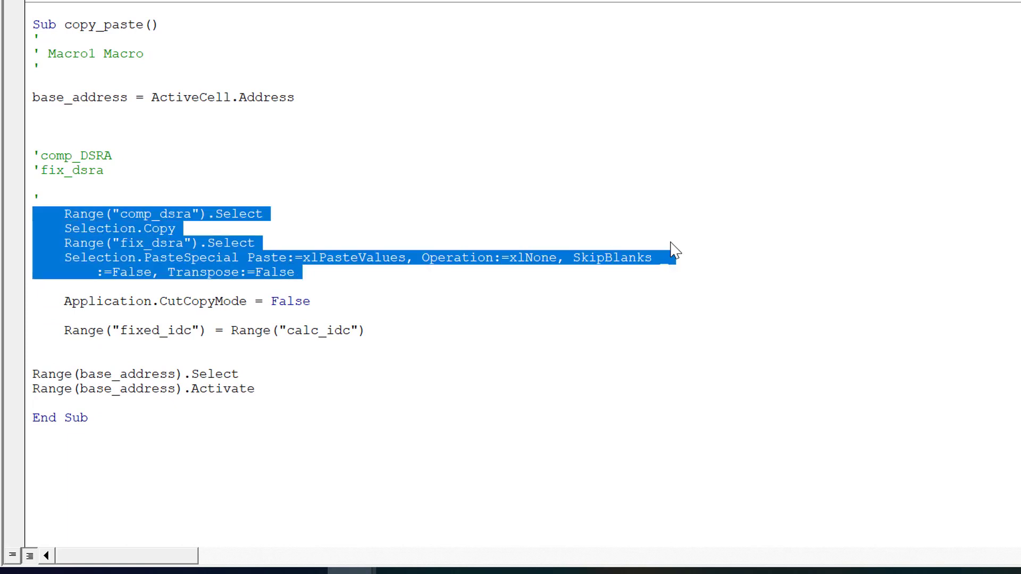
pyautogui.hotkey('ctrl', 'c')
pyautogui.press('Right')
pyautogui.press('Return')
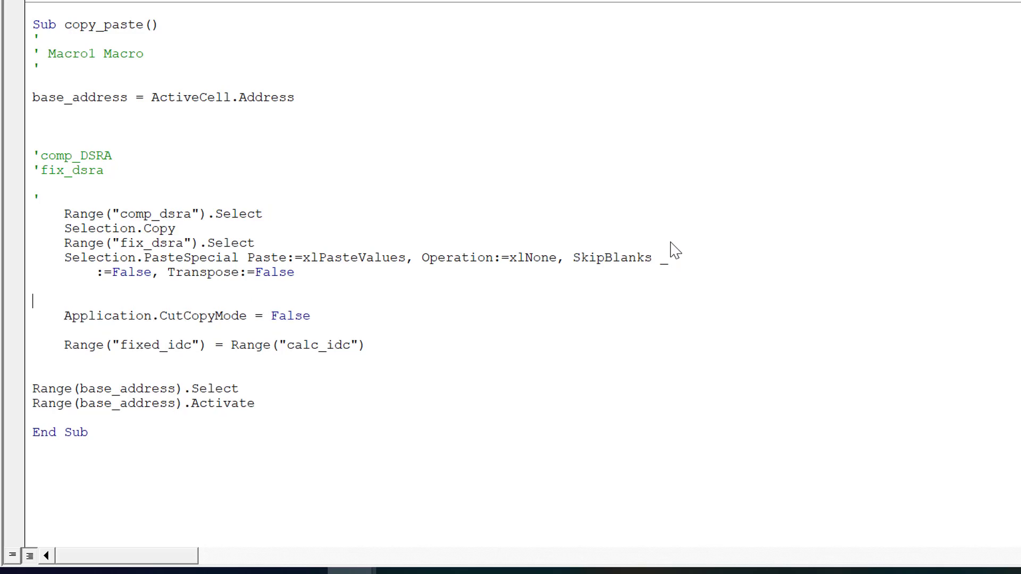
pyautogui.hotkey('ctrl', 'v')
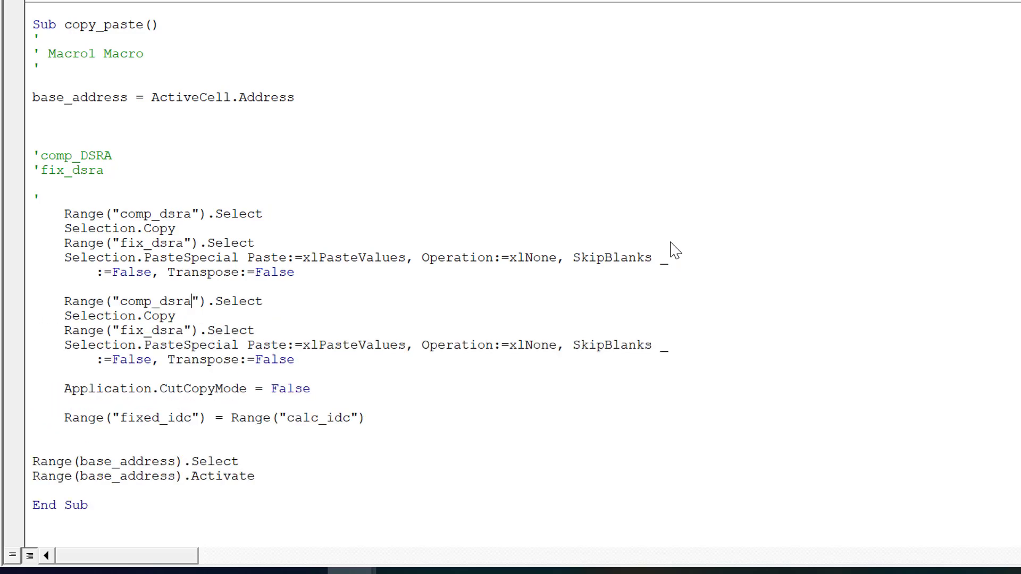
# Change the range names in the duplicated macro block to comp_cfads and fix_cfads
pyautogui.press('BackSpace')
pyautogui.press('BackSpace')
pyautogui.press('BackSpace')
pyautogui.press('BackSpace')
pyautogui.write('cfa')
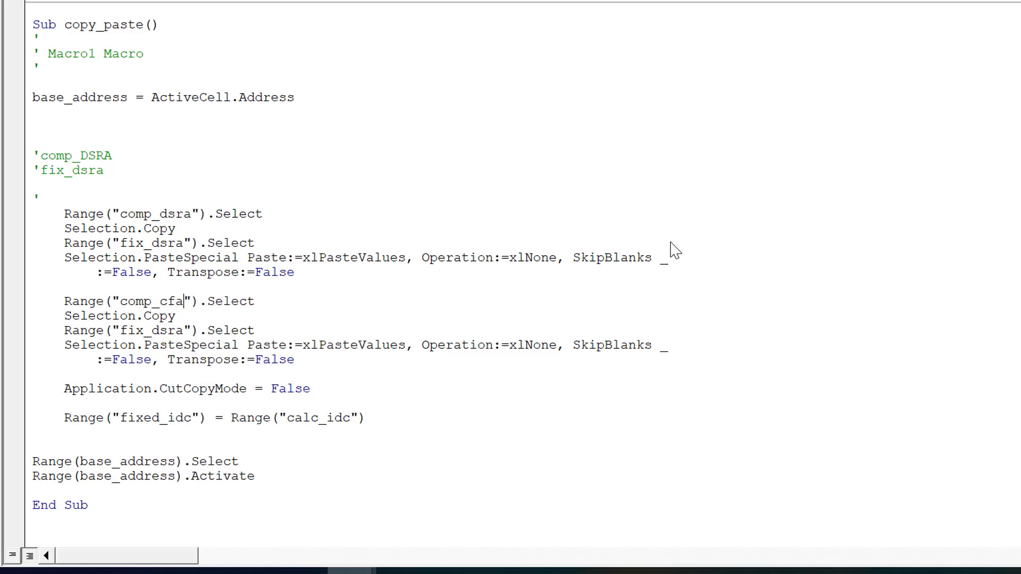
pyautogui.write('ds')
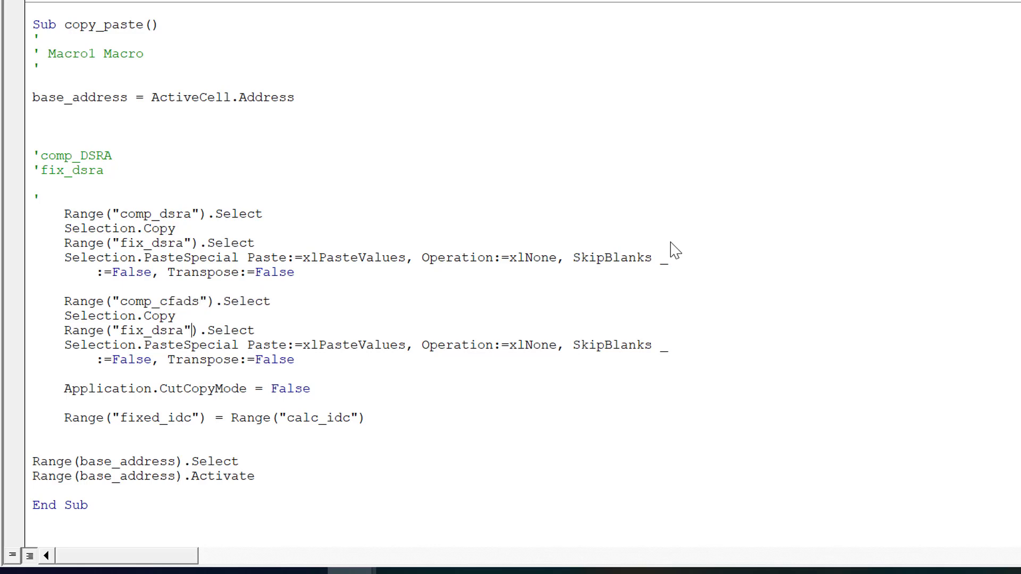
pyautogui.press('BackSpace')
pyautogui.press('BackSpace')
pyautogui.press('BackSpace')
pyautogui.press('BackSpace')
pyautogui.write('cfa')
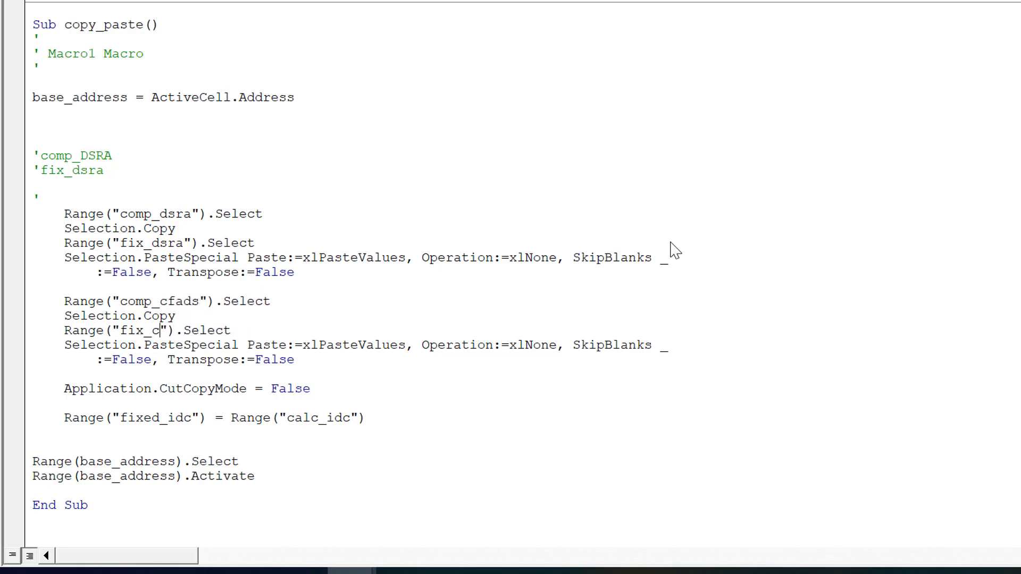
pyautogui.write('ds')
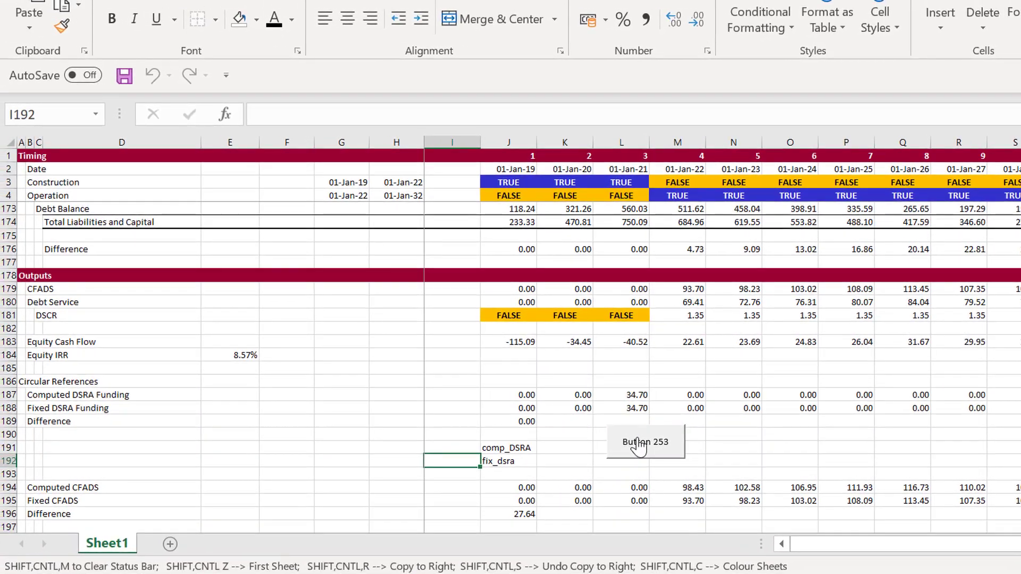
# Run the updated copy-paste macro from the sheet repeatedly until the DSRA and CFADS differences clear
pyautogui.click(565, 442)
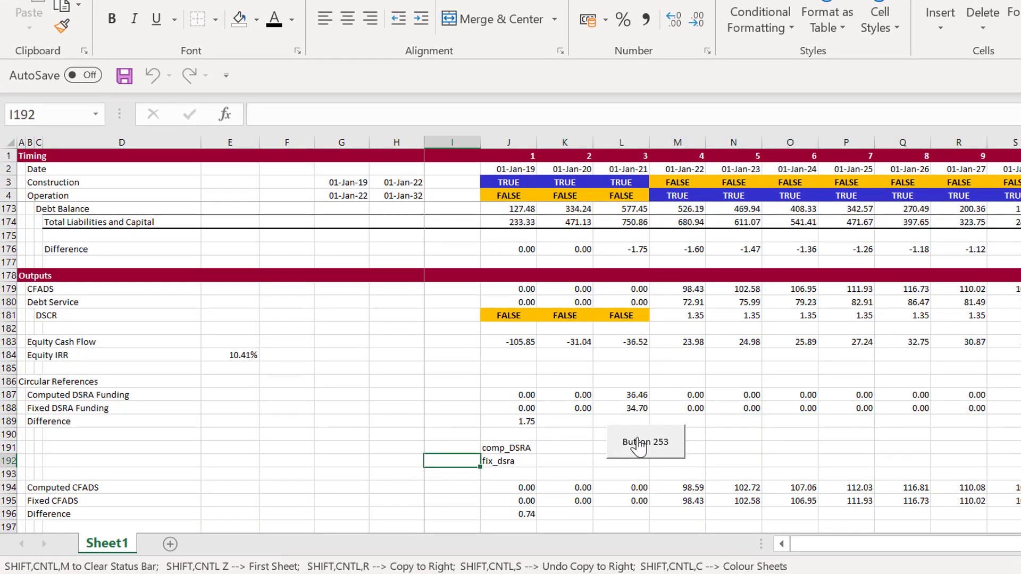
pyautogui.click(638, 445)
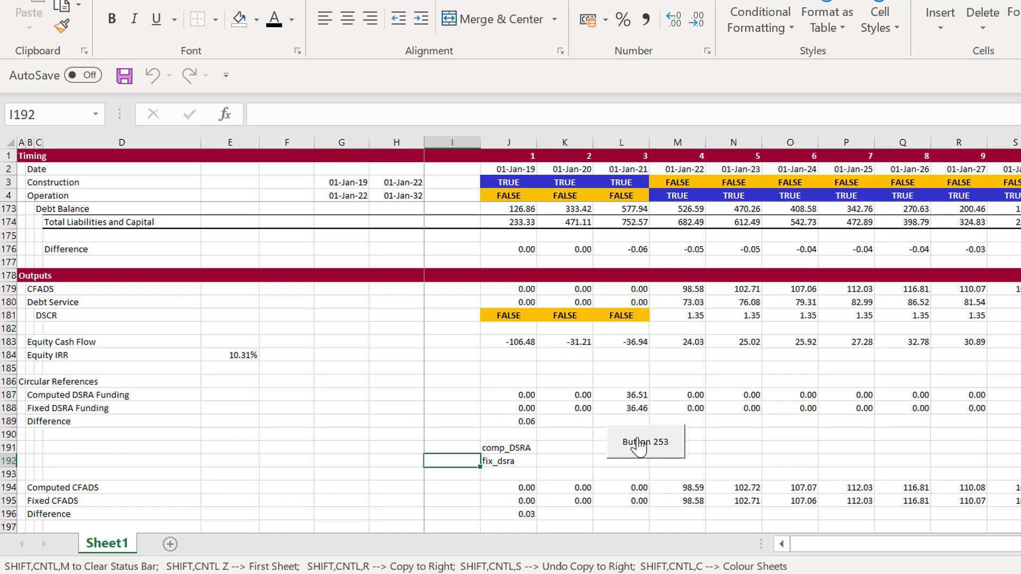
pyautogui.click(638, 445)
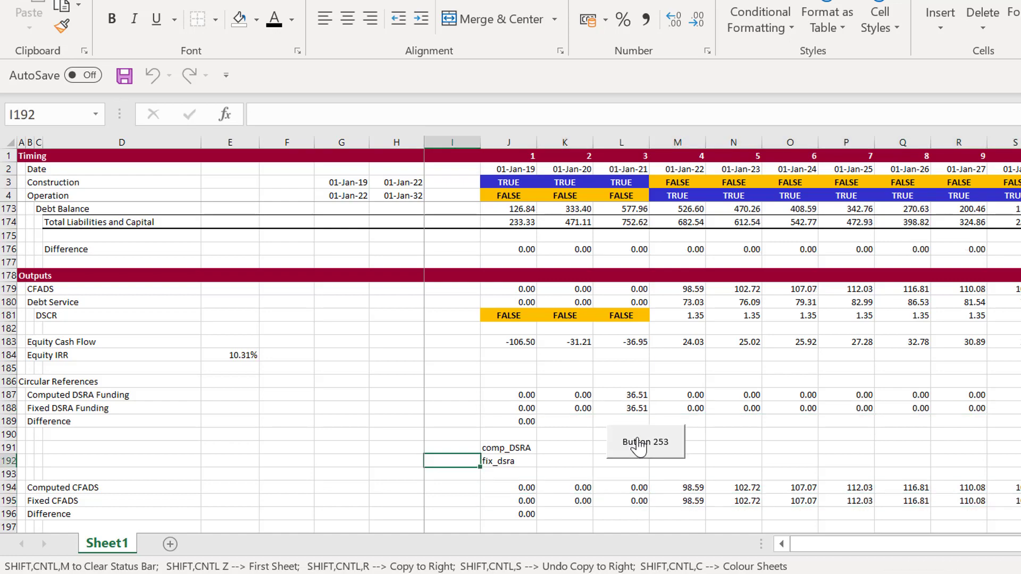
# Examine the Sources and Uses, Cash Flow Waterfall, Balance Sheet and Circular References sections for the updated results
pyautogui.press('pageup')
pyautogui.press('pageup')
pyautogui.press('pageup')
pyautogui.press('pageup')
pyautogui.press('pageup')
pyautogui.press('pageup')
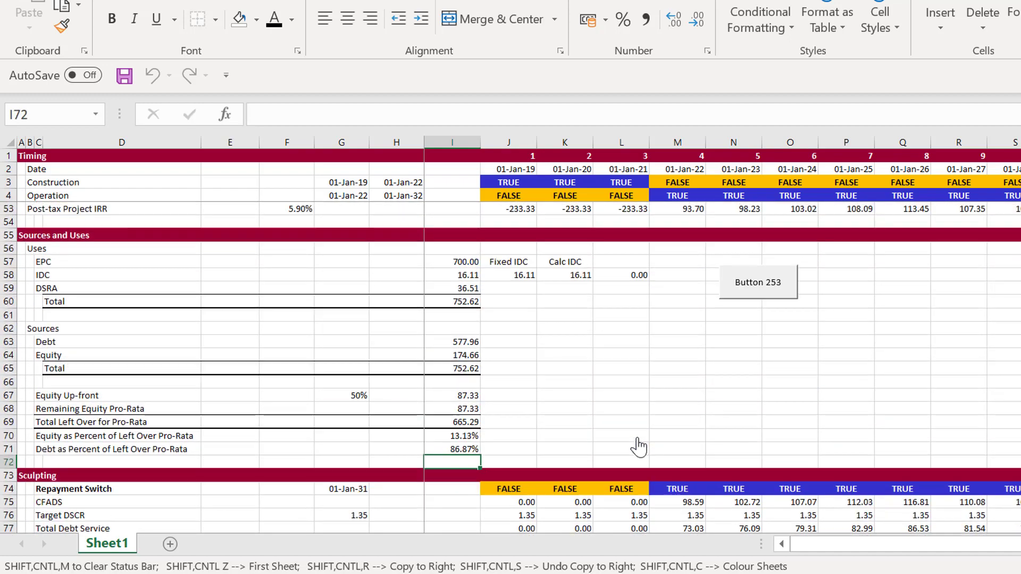
pyautogui.press('pagedown')
pyautogui.press('pagedown')
pyautogui.press('pagedown')
pyautogui.press('pagedown')
pyautogui.press('pagedown')
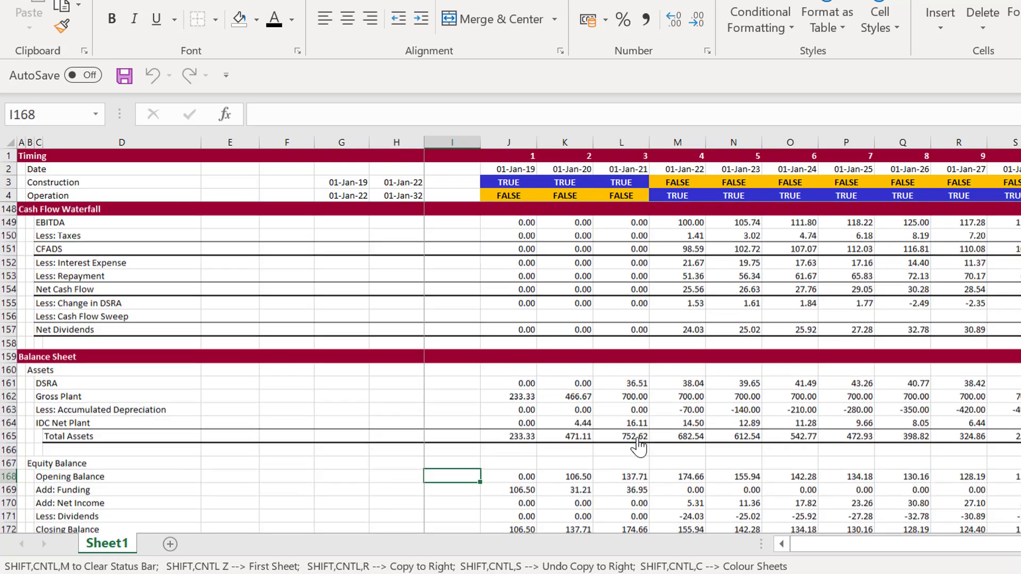
pyautogui.press('pagedown')
pyautogui.press('Down')
pyautogui.press('Down')
pyautogui.press('Down')
pyautogui.press('Down')
pyautogui.press('Down')
pyautogui.press('Down')
pyautogui.press('Down')
pyautogui.press('Down')
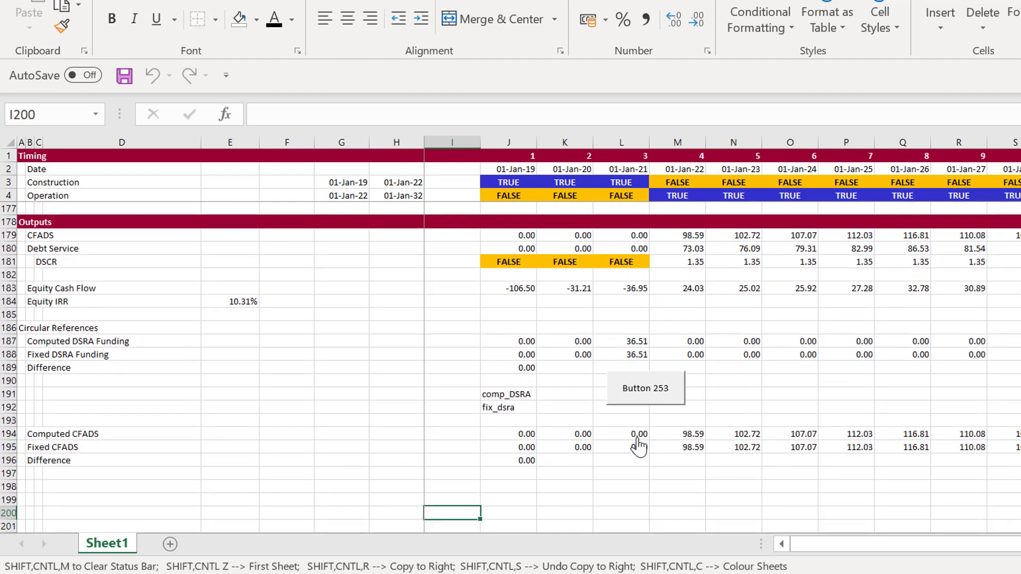
# Enter the label Total Difference in B198 below the CFADS difference row
pyautogui.press('Up')
pyautogui.press('Left')
pyautogui.press('Left')
pyautogui.press('Left')
pyautogui.press('Left')
pyautogui.press('Left')
pyautogui.press('Left')
pyautogui.press('Left')
pyautogui.press('Up')
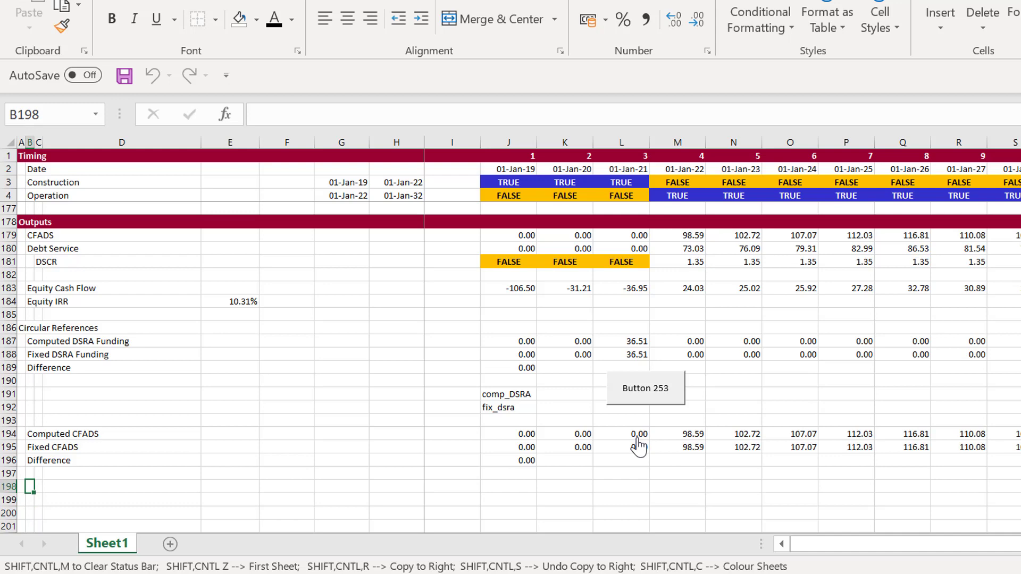
pyautogui.write('Total Dif')
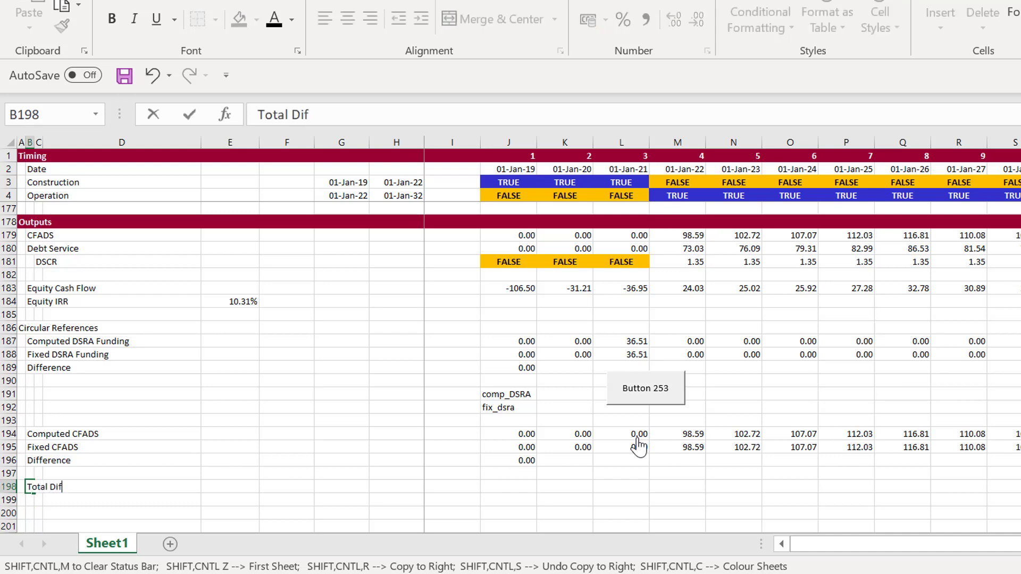
pyautogui.write('ference')
pyautogui.press('Return')
# Calculate the Total Difference in J198 as the sum of the DSRA, CFADS and IDC differences with =J189+J196+L58
pyautogui.press('Up')
pyautogui.press('Right')
pyautogui.press('Right')
pyautogui.press('Right')
pyautogui.press('Right')
pyautogui.press('Right')
pyautogui.press('Right')
pyautogui.press('Right')
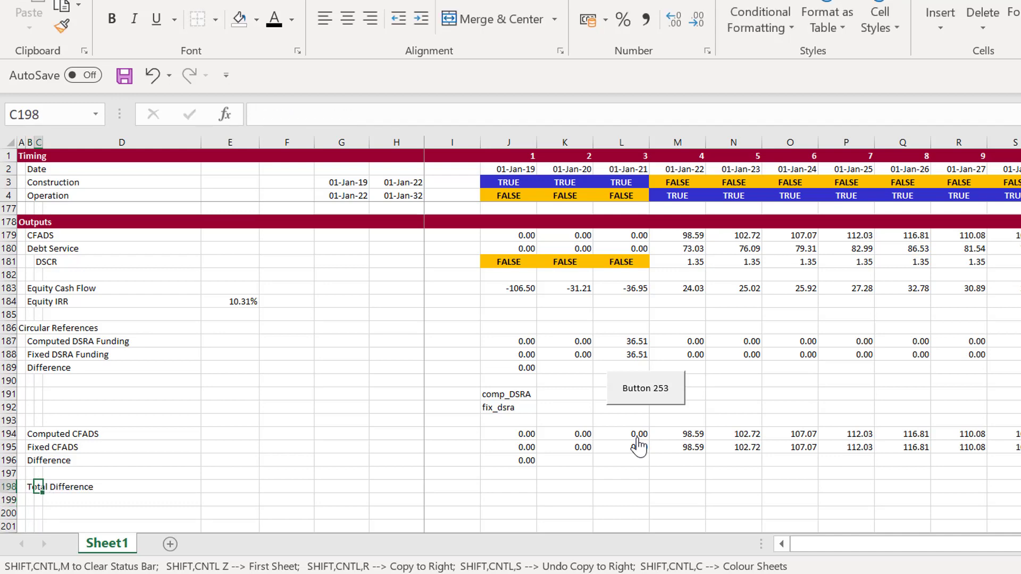
pyautogui.press('Right')
pyautogui.write('=')
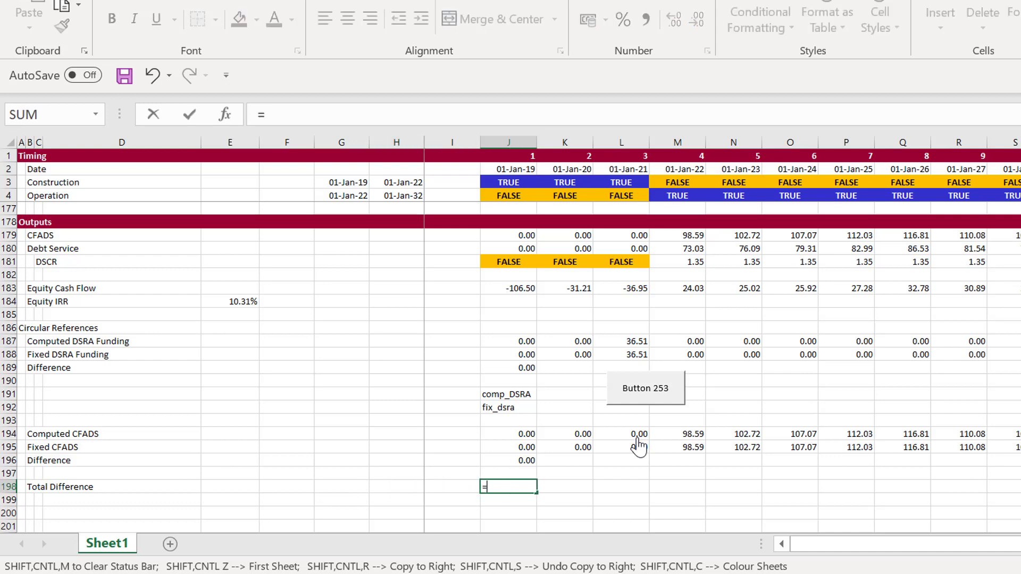
pyautogui.press('Up')
pyautogui.press('Up')
pyautogui.press('Up')
pyautogui.press('Up')
pyautogui.press('Up')
pyautogui.press('Up')
pyautogui.press('Up')
pyautogui.press('Up')
pyautogui.press('Up')
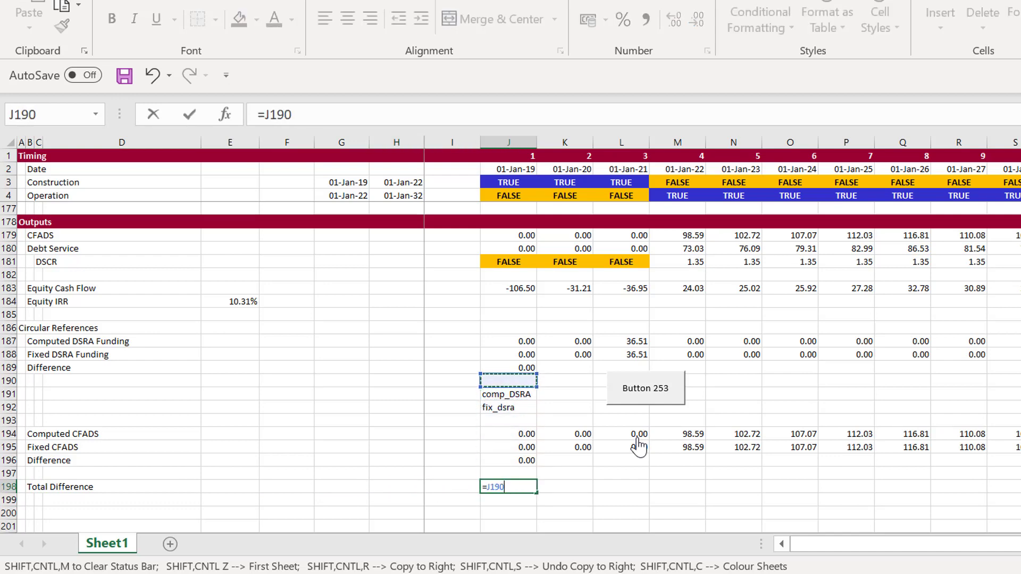
pyautogui.write('+')
pyautogui.press('Up')
pyautogui.press('Up')
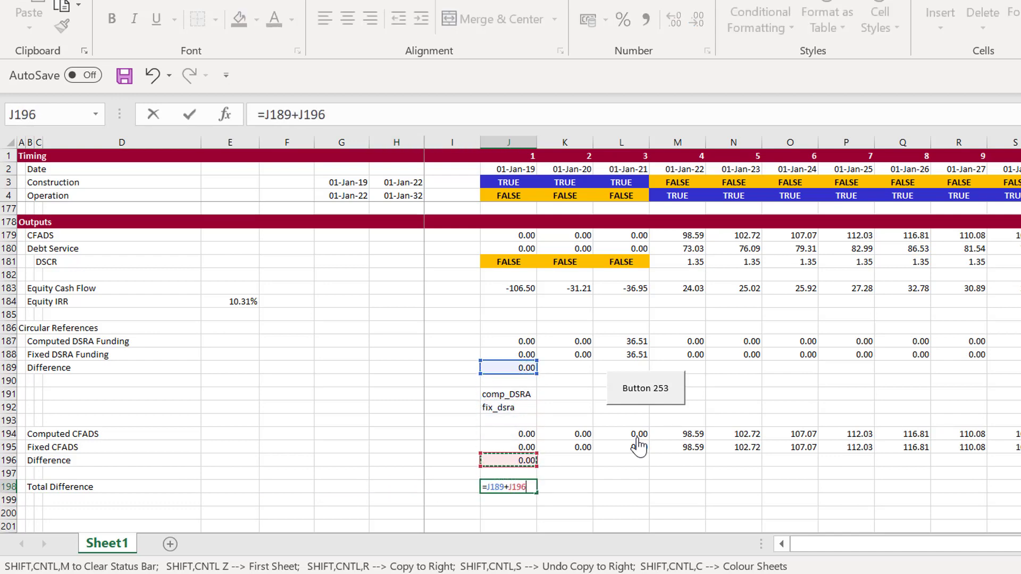
pyautogui.write('+')
pyautogui.press('Up')
pyautogui.press('Up')
pyautogui.press('Up')
pyautogui.press('Up')
pyautogui.press('Up')
pyautogui.press('Up')
pyautogui.press('Up')
pyautogui.press('Up')
pyautogui.press('Up')
pyautogui.press('Up')
pyautogui.press('Up')
pyautogui.press('Up')
pyautogui.press('Up')
pyautogui.press('Up')
pyautogui.press('Up')
pyautogui.press('Up')
pyautogui.press('Up')
pyautogui.press('Up')
pyautogui.press('Up')
pyautogui.press('Up')
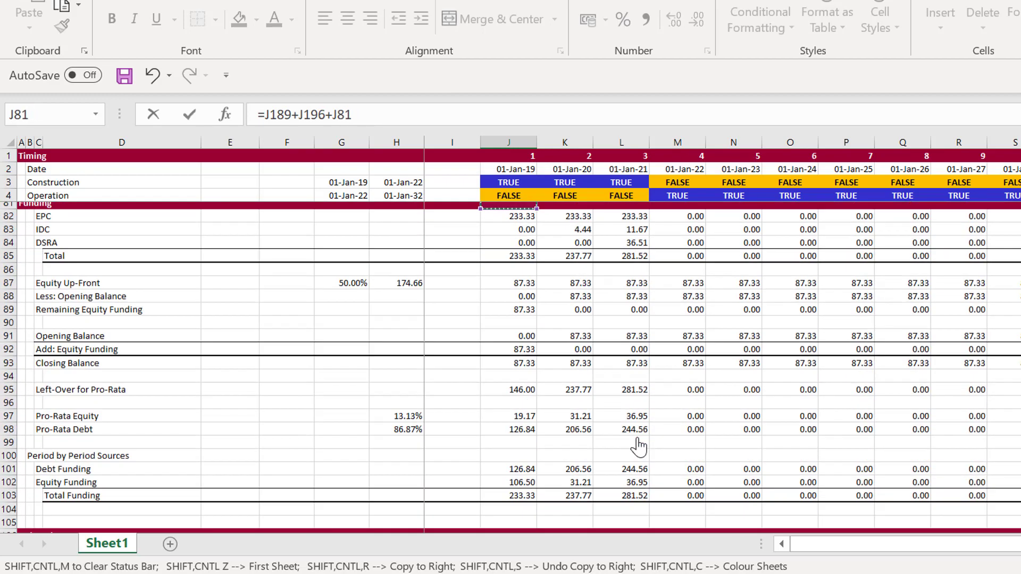
pyautogui.press('pageup')
pyautogui.press('pageup')
pyautogui.press('pageup')
pyautogui.press('pagedown')
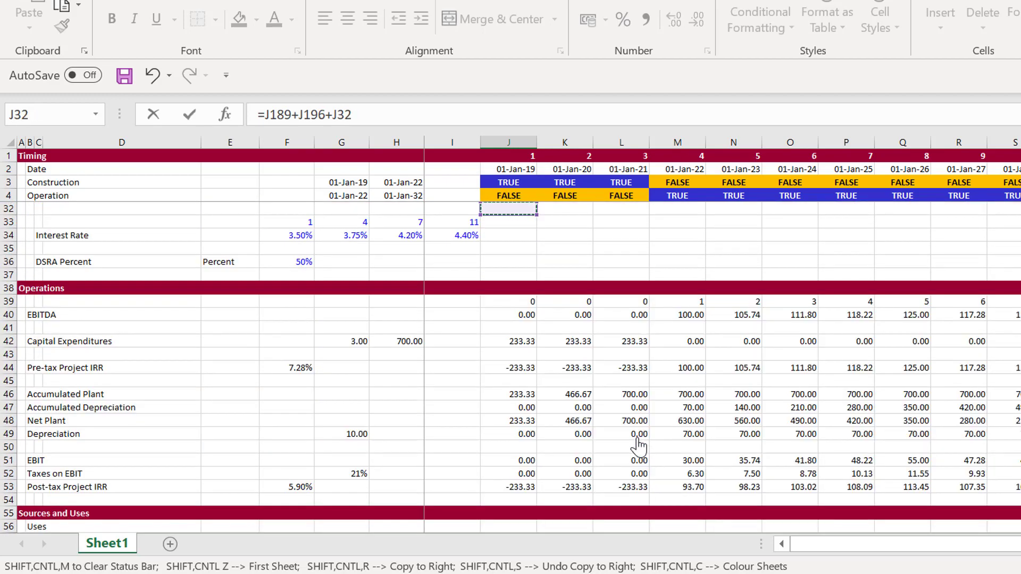
pyautogui.press('pageup')
pyautogui.press('Down')
pyautogui.press('pagedown')
pyautogui.press('pagedown')
pyautogui.press('Left')
pyautogui.press('Left')
pyautogui.press('Down')
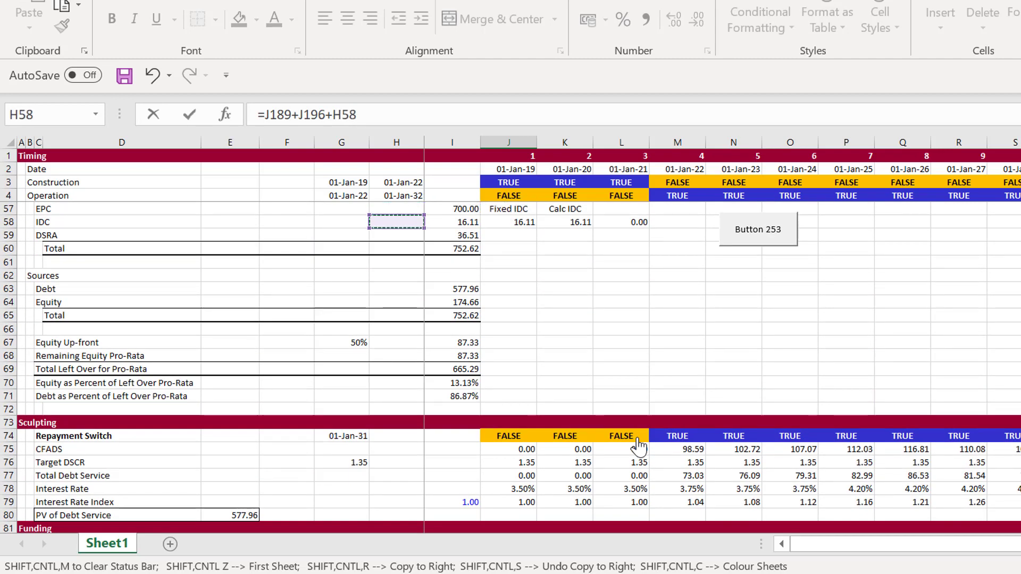
pyautogui.press('Right')
pyautogui.press('Right')
pyautogui.press('Right')
pyautogui.press('Right')
pyautogui.press('Return')
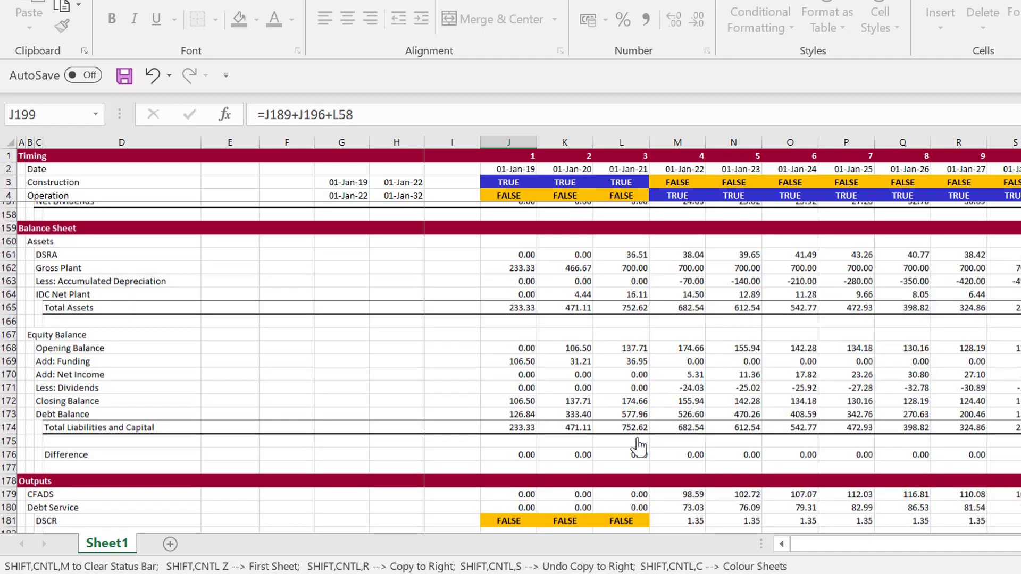
# Enter the label difference in K198 and create a range name from it for J198 using the right-column option
pyautogui.press('Up')
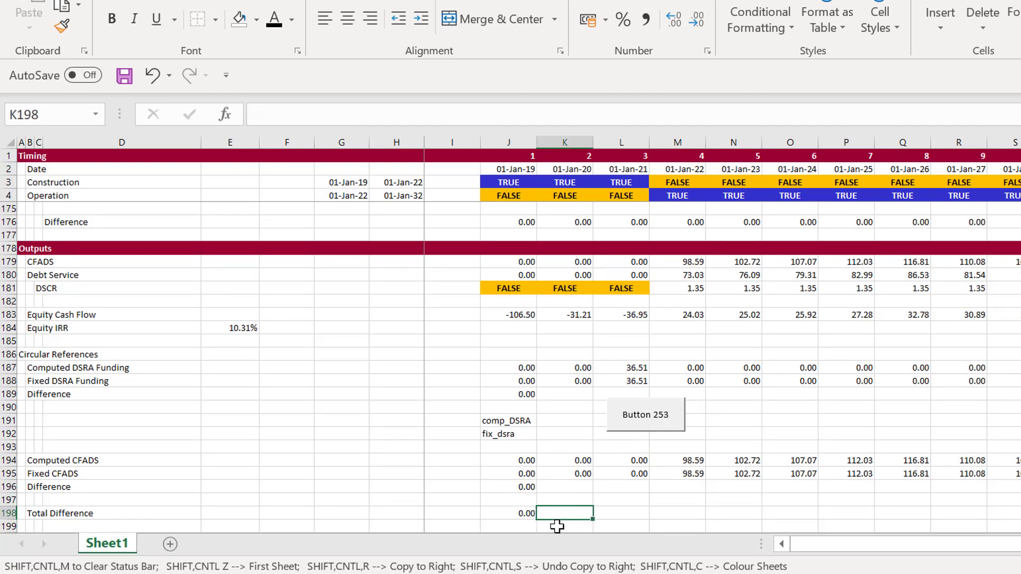
pyautogui.write('difference')
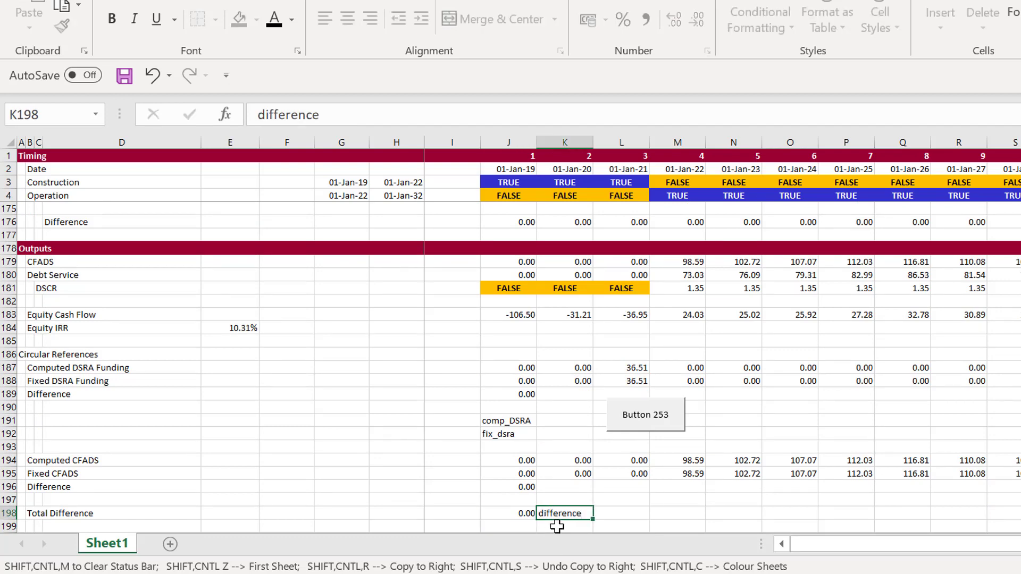
pyautogui.press('Return')
pyautogui.press('Up')
pyautogui.press('Left')
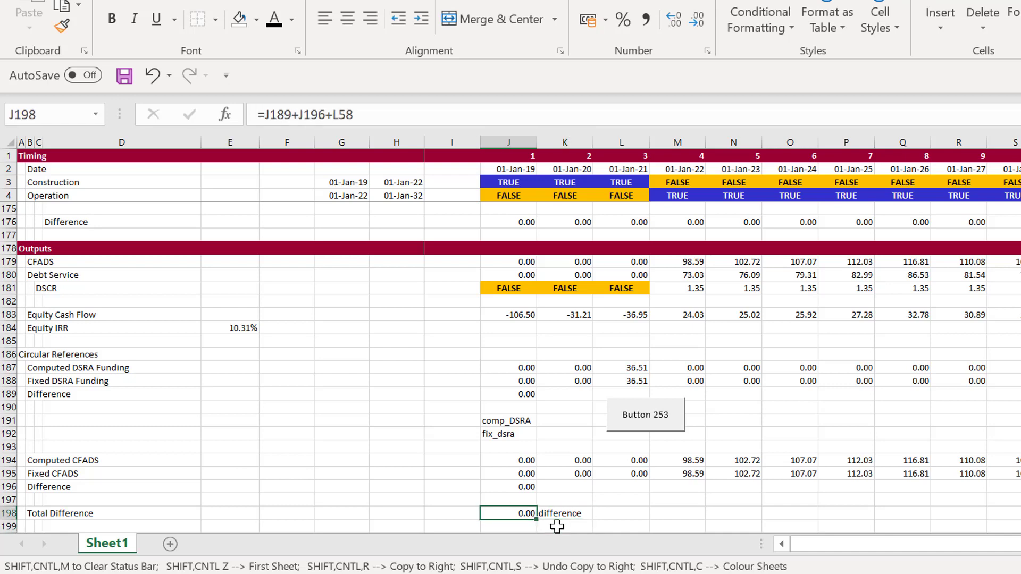
pyautogui.hotkey('shift', 'Right')
pyautogui.hotkey('ctrl', 'shift', 'F3')
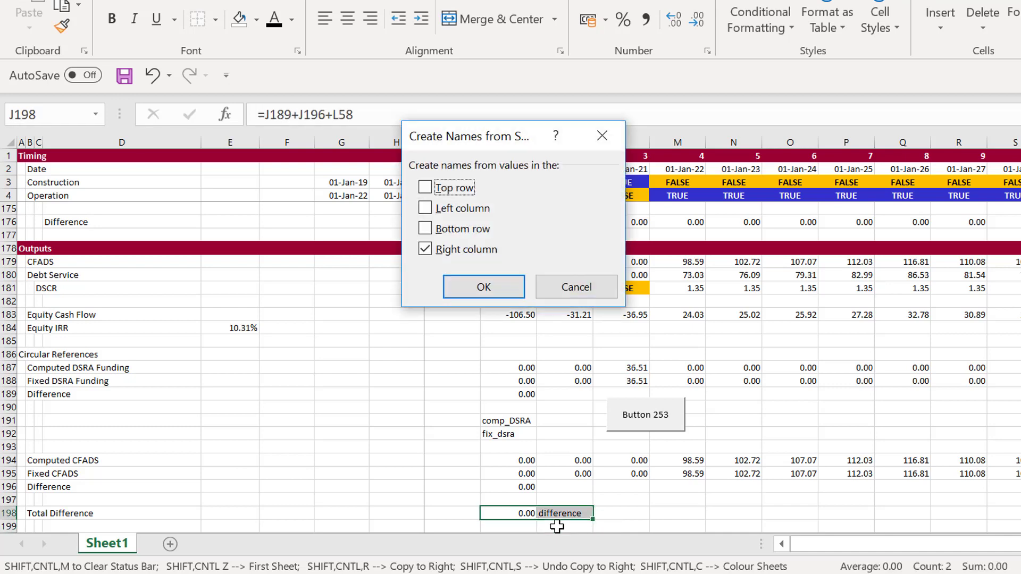
pyautogui.press('Return')
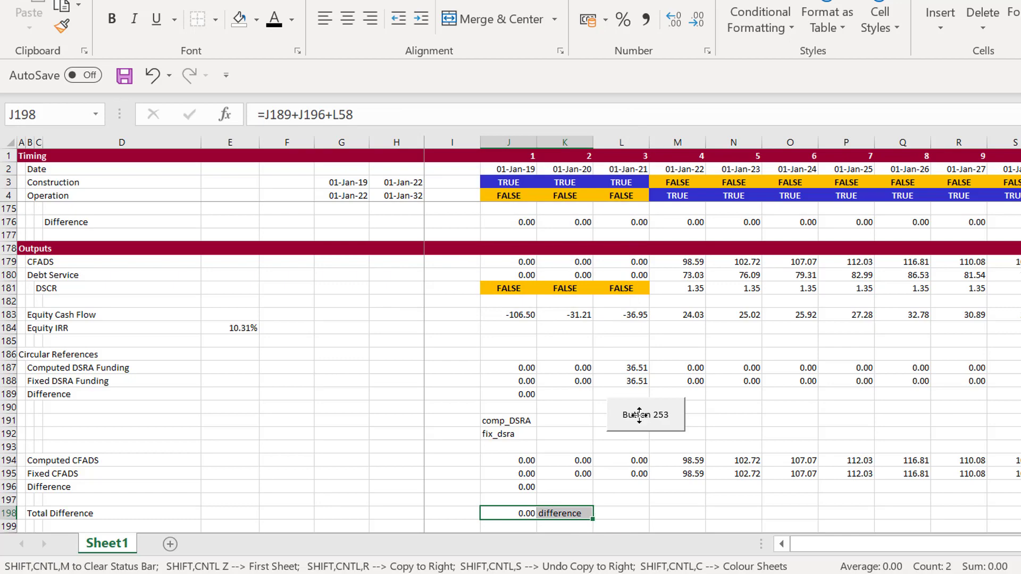
# Open the copy_paste macro assigned to Button 253 for editing
pyautogui.rightClick(641, 415)
pyautogui.click(713, 380)
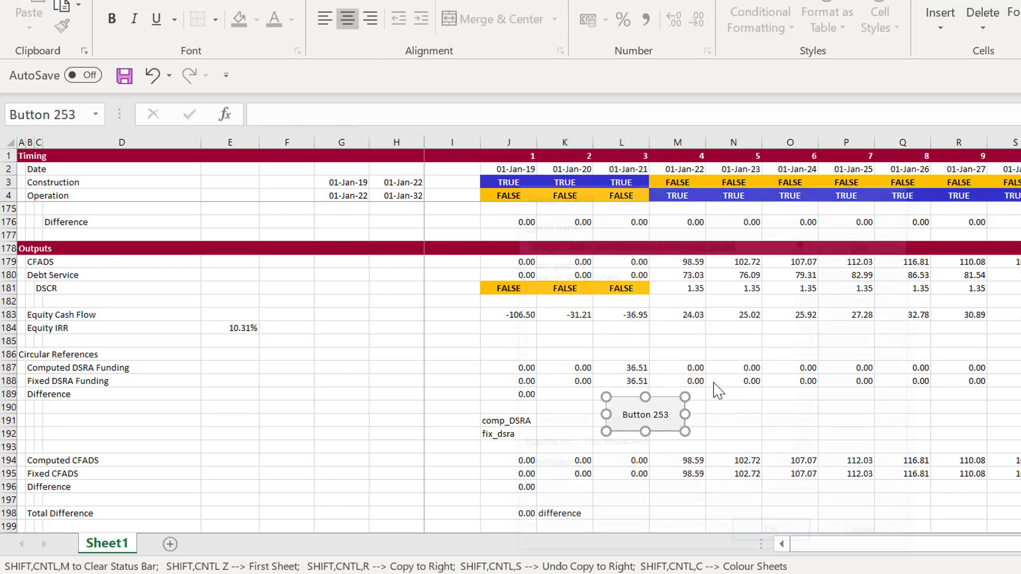
pyautogui.click(867, 250)
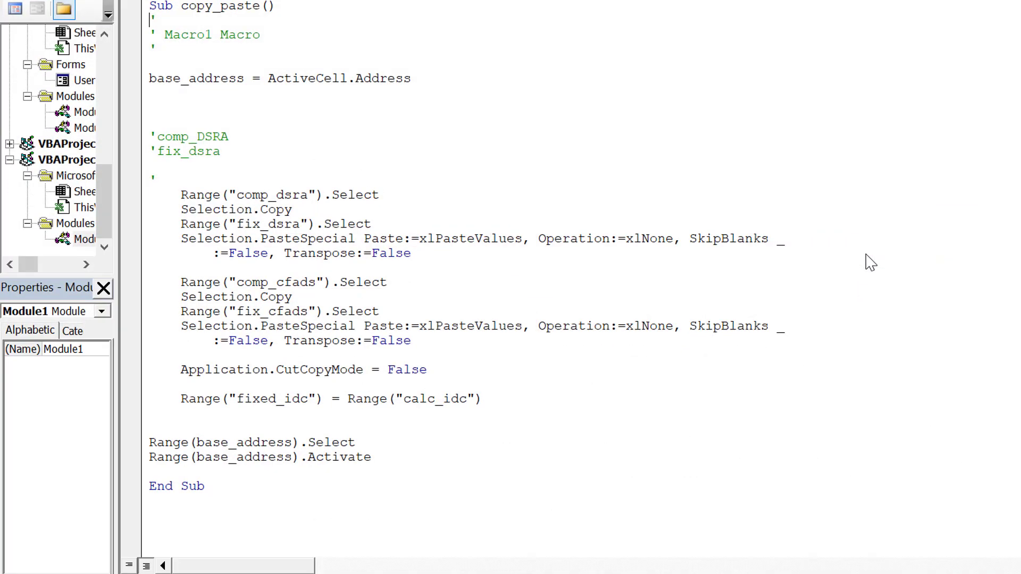
# Insert blank lines above the comp_dsra selection line in the macro and add the statement Count = 1
pyautogui.press('Up')
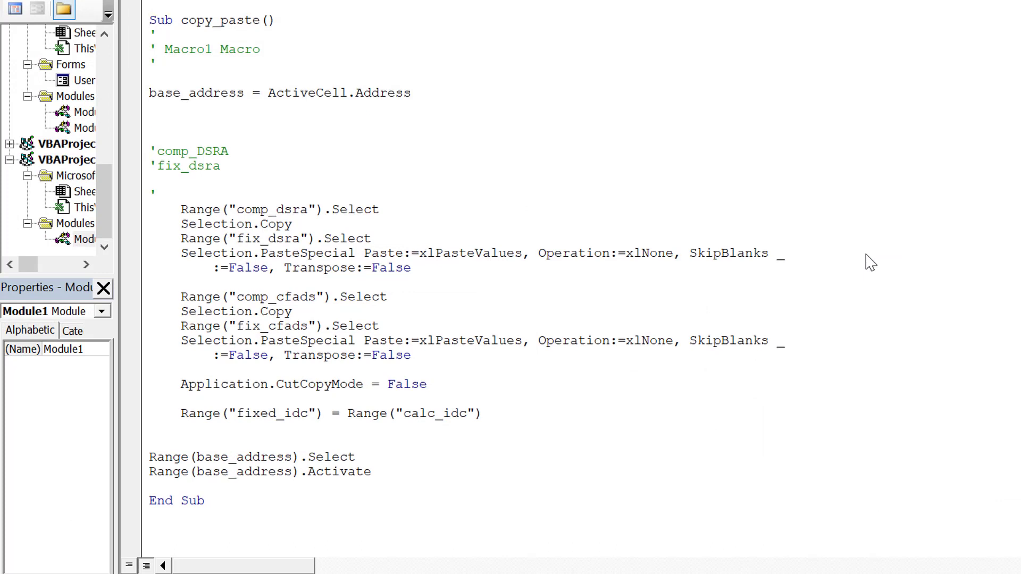
pyautogui.press('Return')
pyautogui.press('Return')
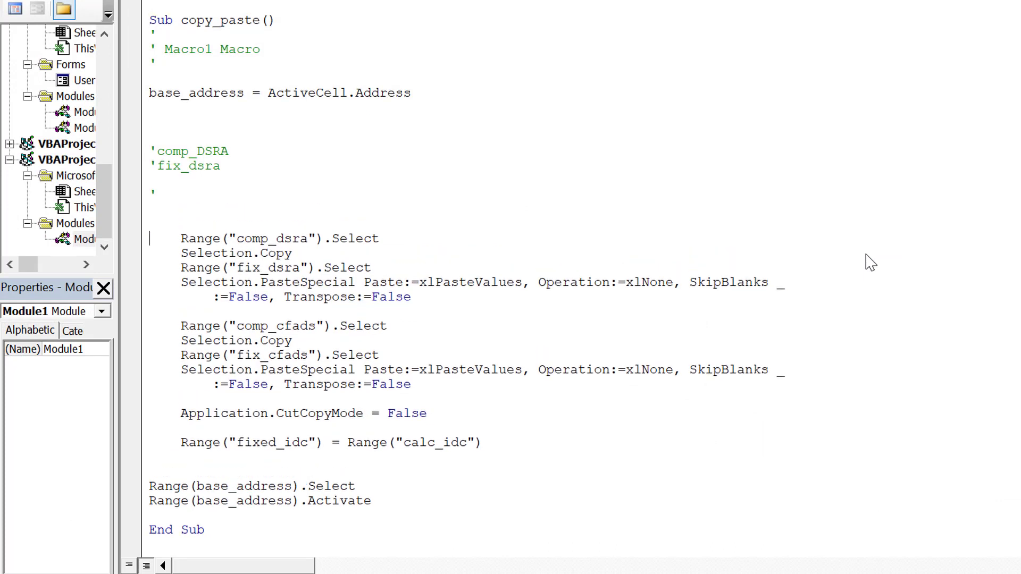
pyautogui.press('Up')
pyautogui.press('Up')
pyautogui.press('Return')
pyautogui.press('Up')
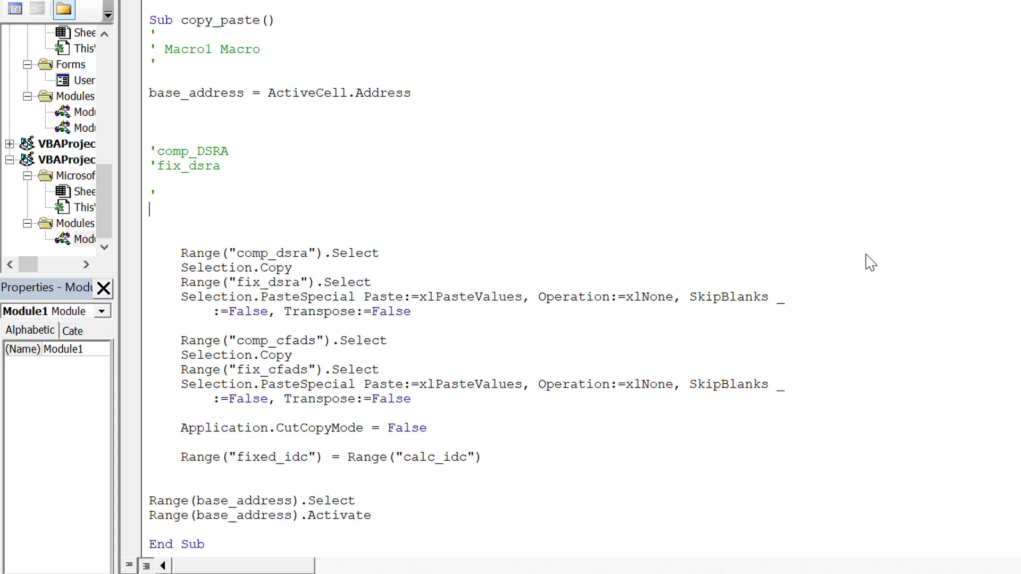
pyautogui.write('count = 1')
pyautogui.press('Return')
pyautogui.press('Return')
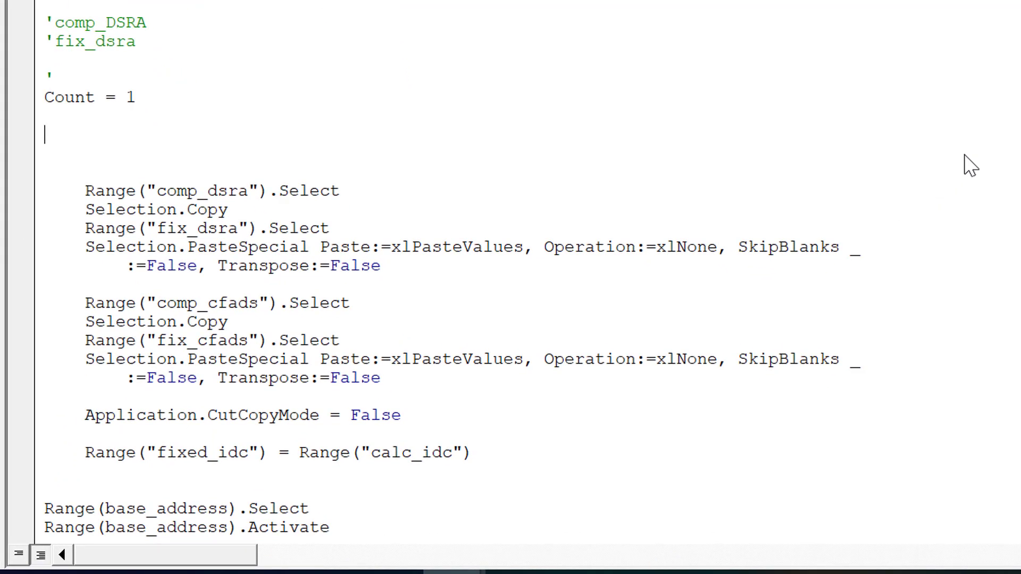
# Start a loop below the count line with Do While Range("difference") <> 0
pyautogui.write('do while rang')
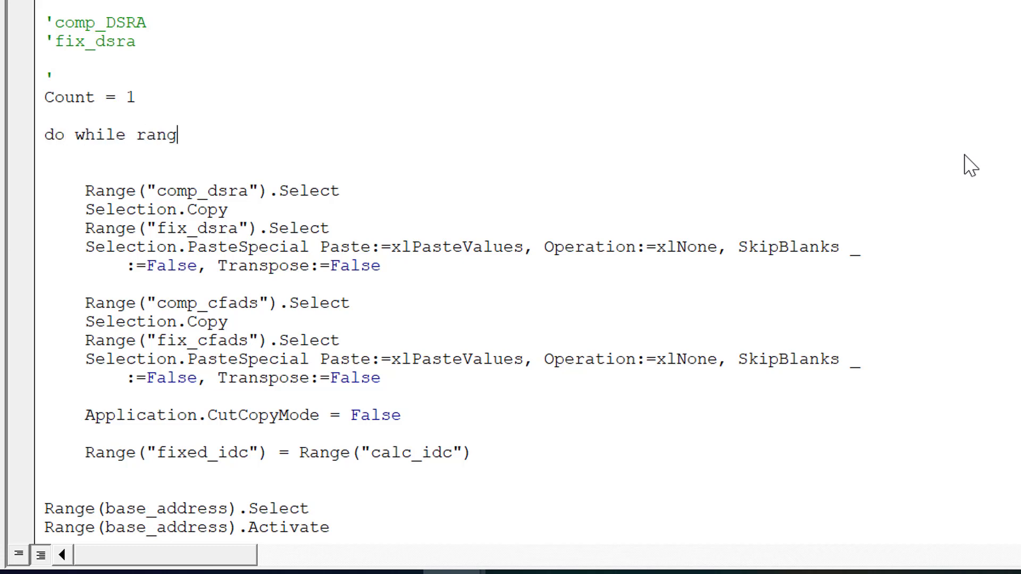
pyautogui.write('e("di')
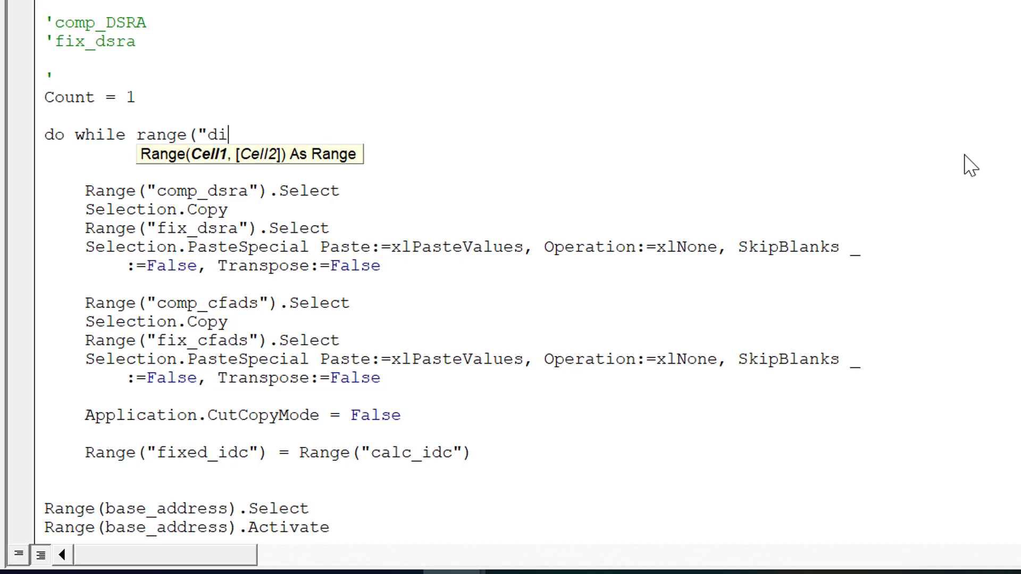
pyautogui.write('fference')
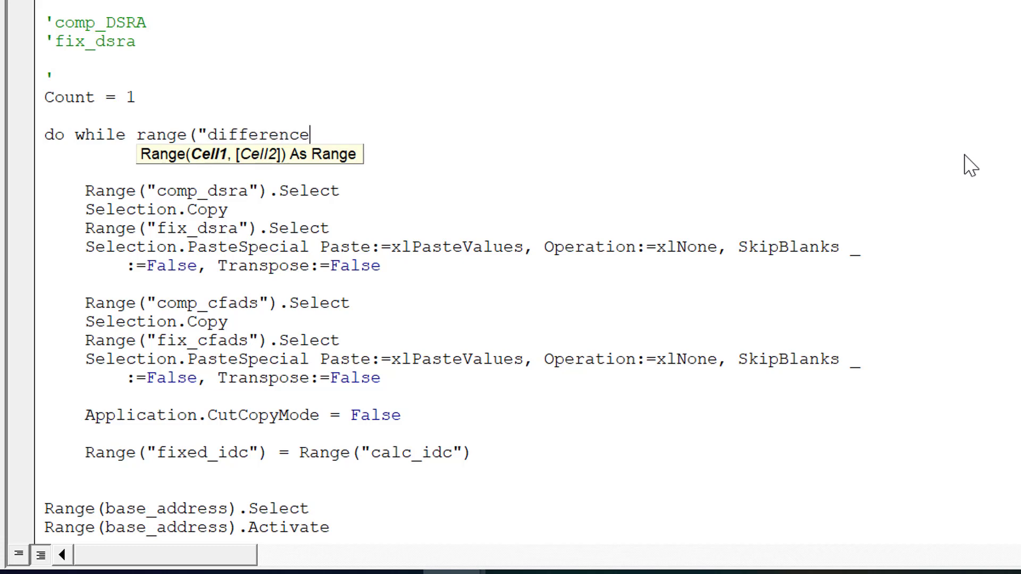
pyautogui.write('") <> ')
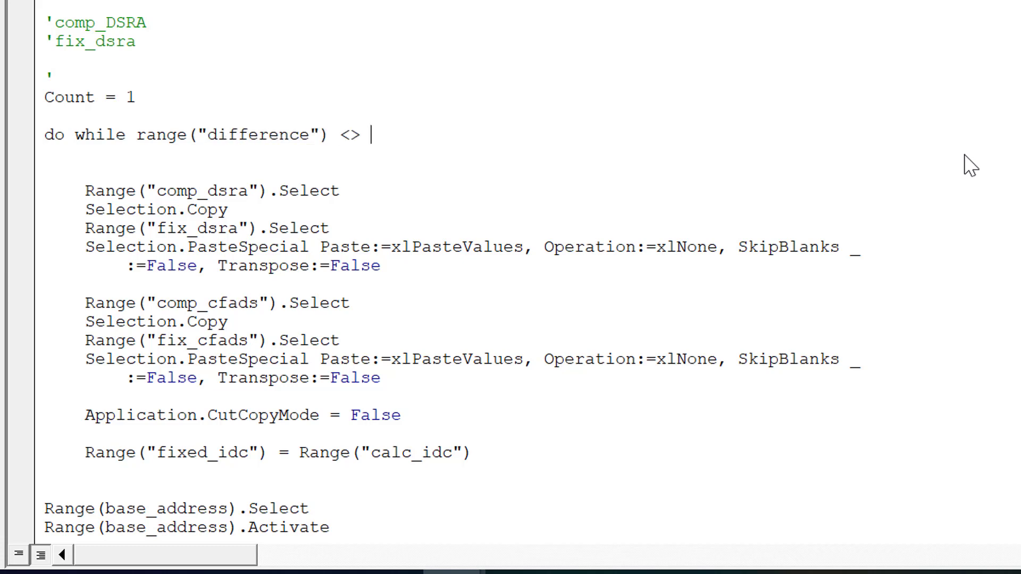
pyautogui.write('0')
# Close the loop with a Loop statement between the fixed_idc assignment and the base_address selection
pyautogui.press('Down')
pyautogui.press('Down')
pyautogui.press('Down')
pyautogui.press('Down')
pyautogui.press('Down')
pyautogui.press('Down')
pyautogui.press('Down')
pyautogui.press('Down')
pyautogui.press('Down')
pyautogui.press('Down')
pyautogui.press('Down')
pyautogui.press('Down')
pyautogui.press('Down')
pyautogui.press('Down')
pyautogui.press('Down')
pyautogui.press('Down')
pyautogui.press('Down')
pyautogui.press('Down')
pyautogui.press('Down')
pyautogui.press('Down')
pyautogui.press('Down')
pyautogui.press('Down')
pyautogui.press('Up')
pyautogui.press('Up')
pyautogui.press('Up')
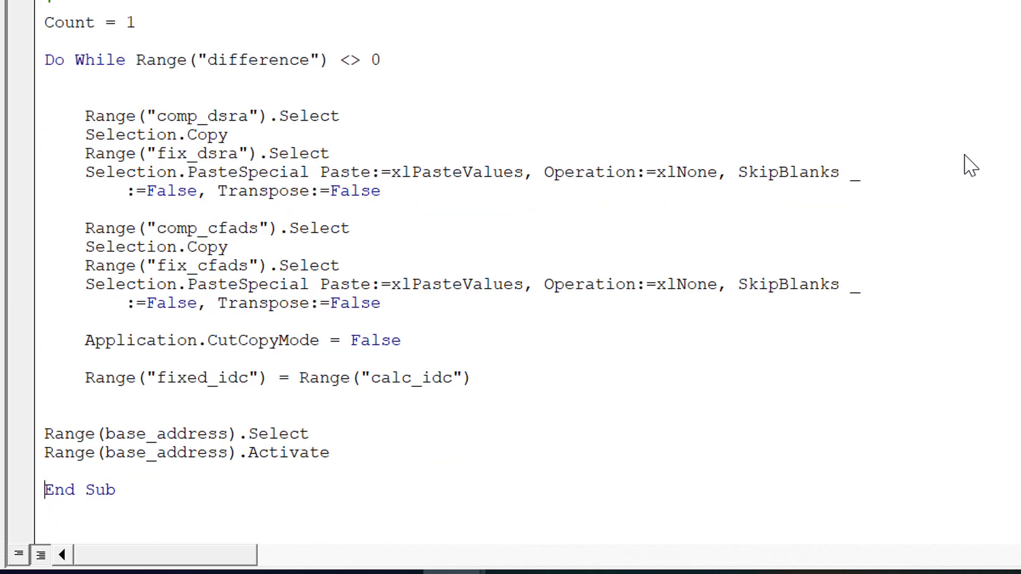
pyautogui.press('Return')
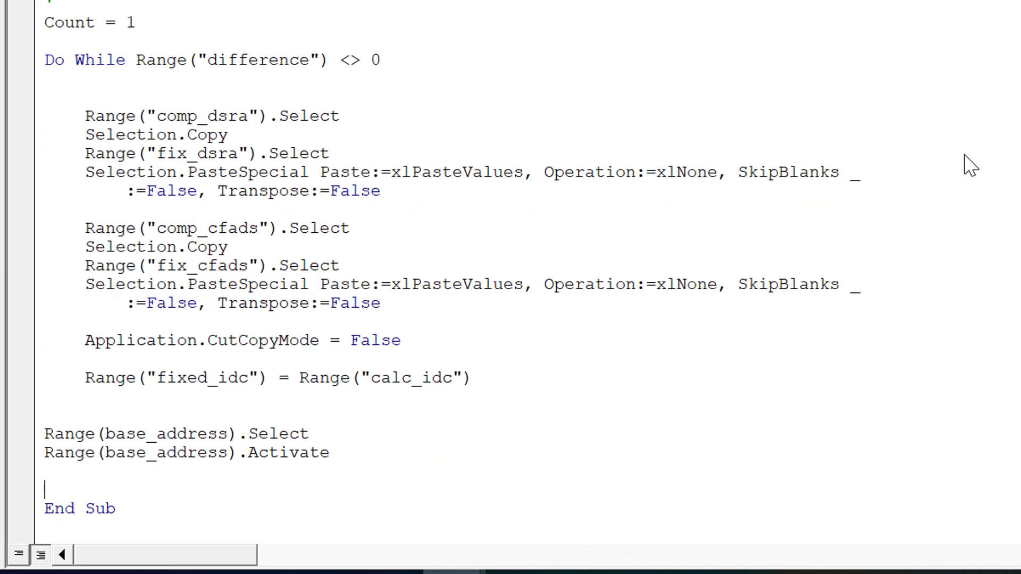
pyautogui.press('Up')
pyautogui.press('Up')
pyautogui.press('Up')
pyautogui.press('Up')
pyautogui.press('Return')
pyautogui.press('Return')
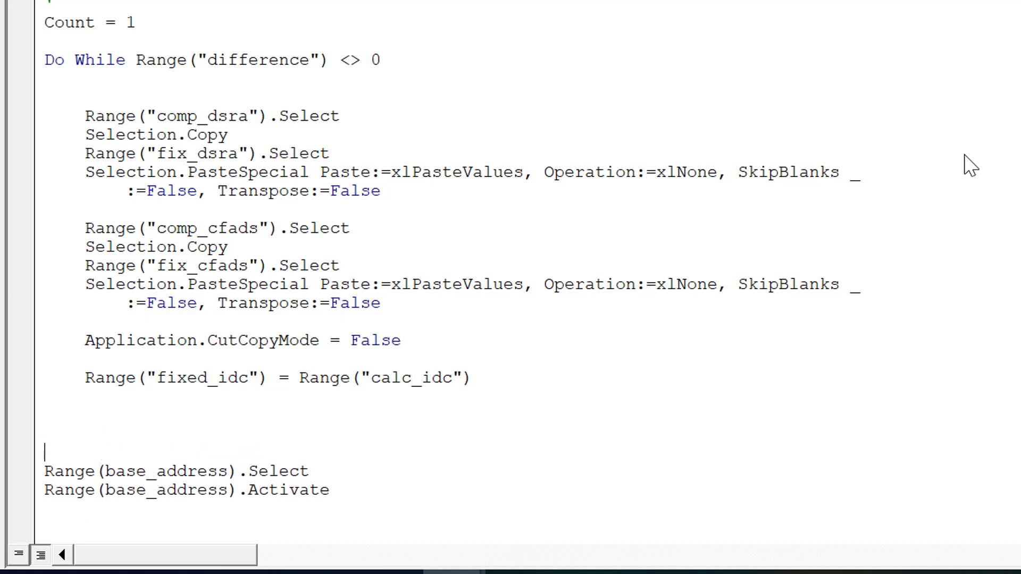
pyautogui.press('Up')
pyautogui.write('loop')
pyautogui.press('Up')
# Switch back to the Excel worksheet and move Button 253 from beside comp_DSRA into the frozen Timing header
pyautogui.hotkey('alt', 'F11')
pyautogui.click(530, 366)
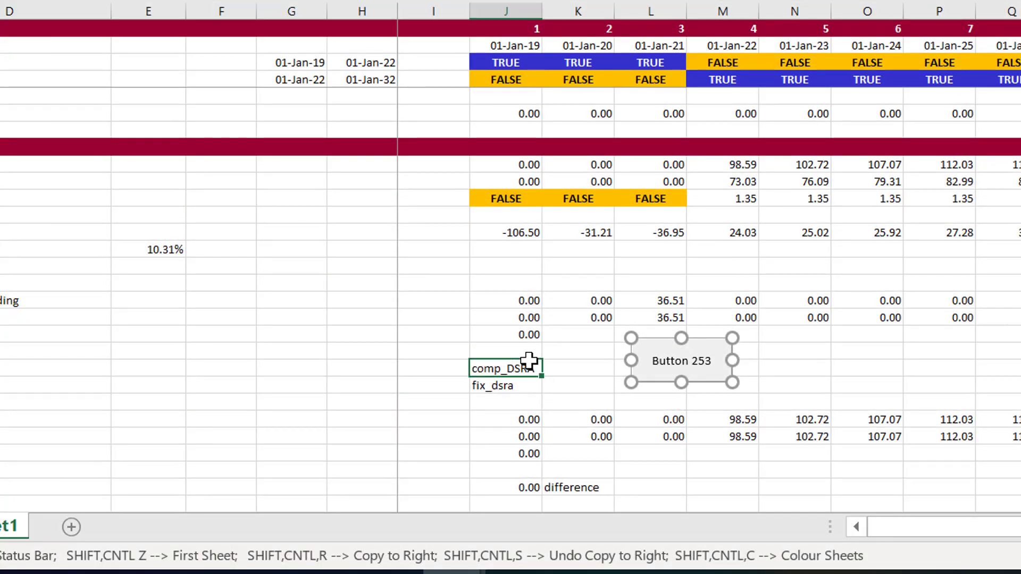
pyautogui.rightClick(666, 374)
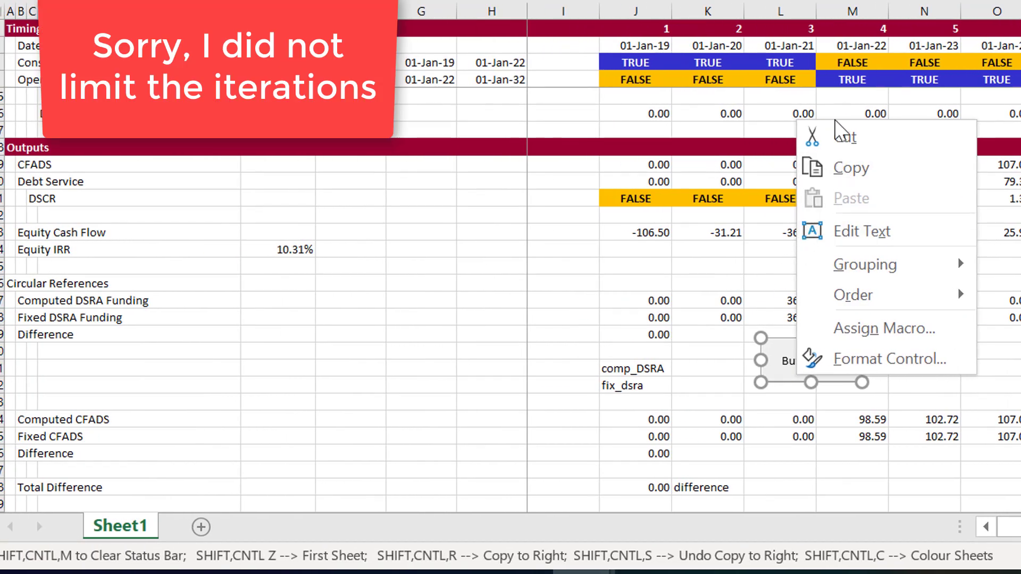
pyautogui.click(840, 137)
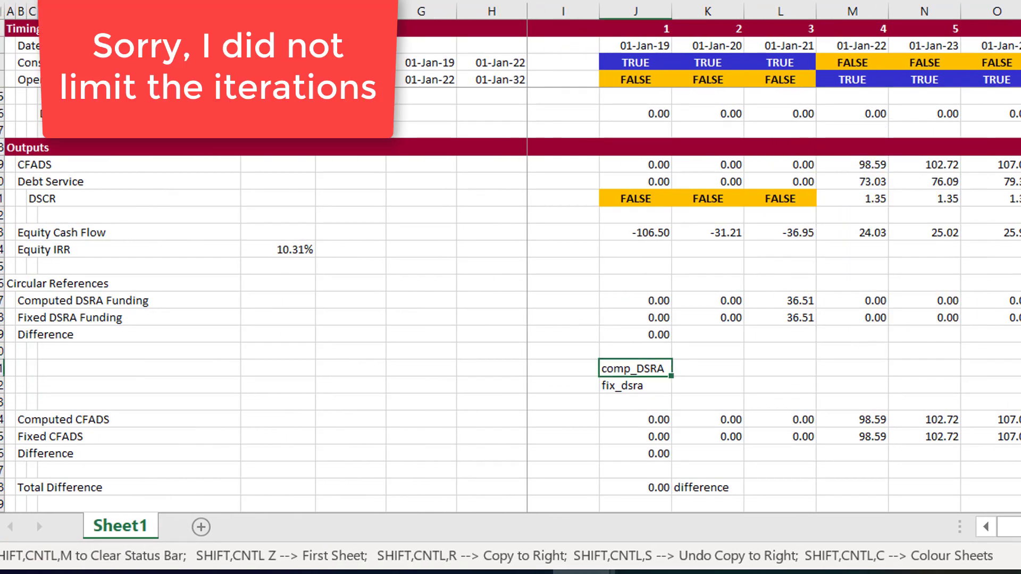
pyautogui.click(139, 63)
pyautogui.hotkey('ctrl', 'v')
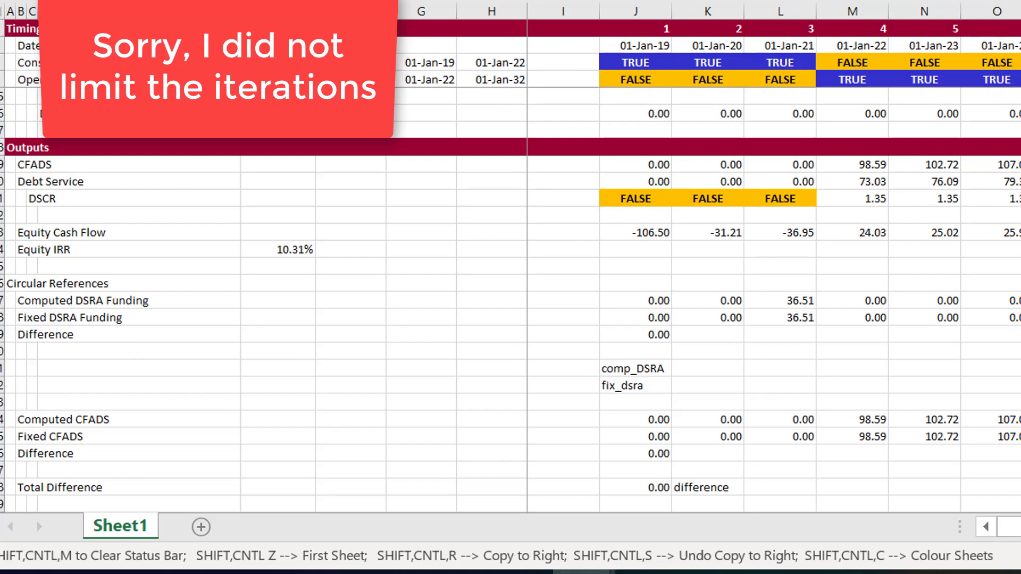
pyautogui.click(417, 327)
# Set Capital Expenditure in the Assumptions section to 720
pyautogui.press('pagedown')
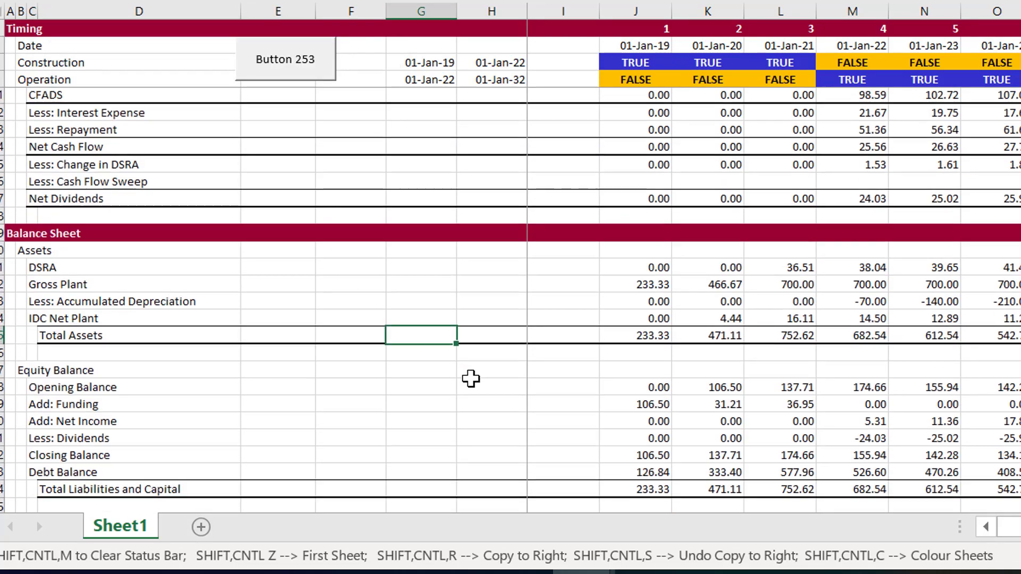
pyautogui.press('pageup')
pyautogui.press('pageup')
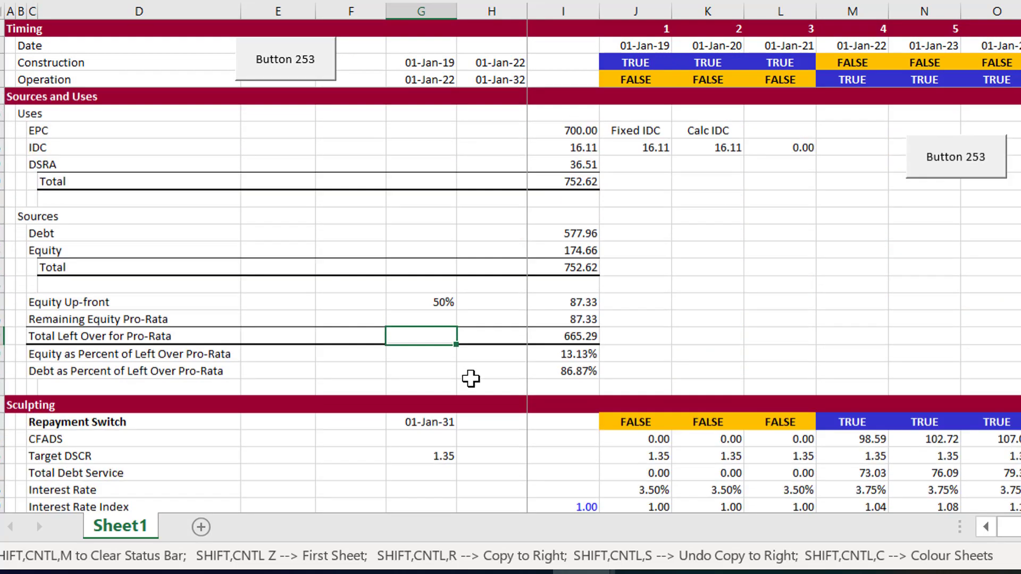
pyautogui.press('pageup')
pyautogui.press('pagedown')
pyautogui.press('pageup')
pyautogui.press('pageup')
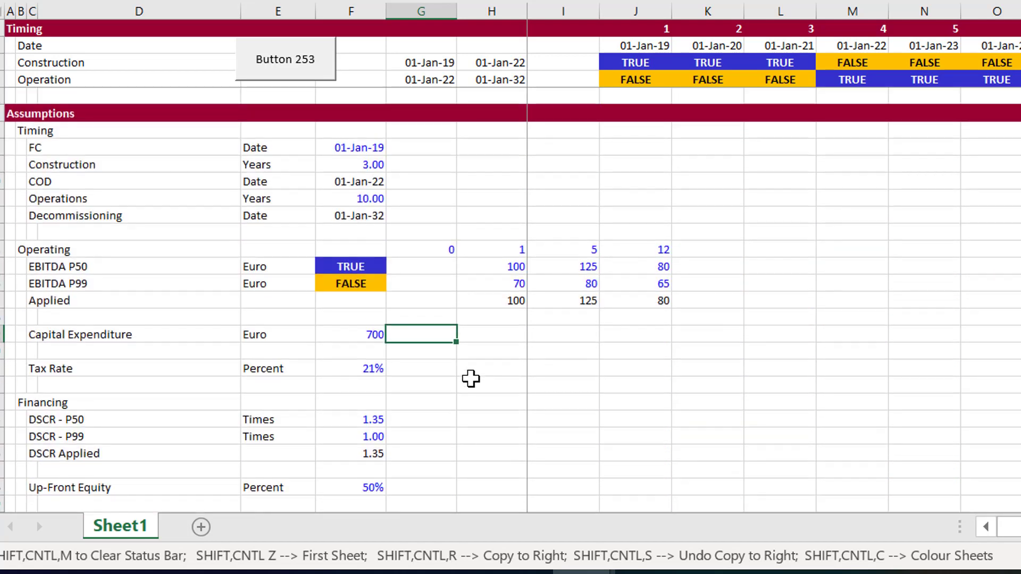
pyautogui.press('Left')
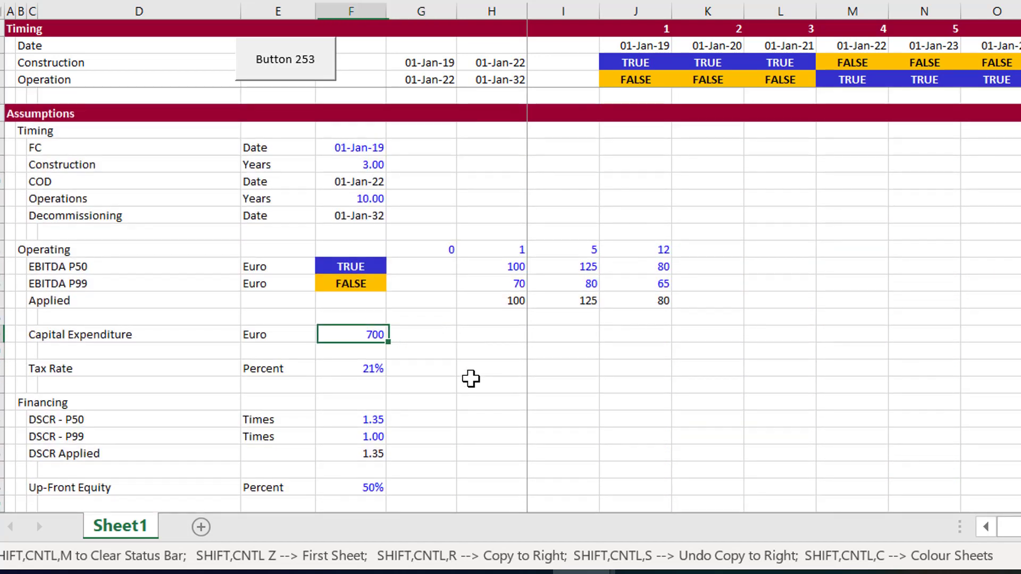
pyautogui.write('720')
pyautogui.press('Return')
# Set the EBITDA P50 value under year 5 to 122
pyautogui.press('Up')
pyautogui.press('Up')
pyautogui.press('Up')
pyautogui.press('Up')
pyautogui.press('Up')
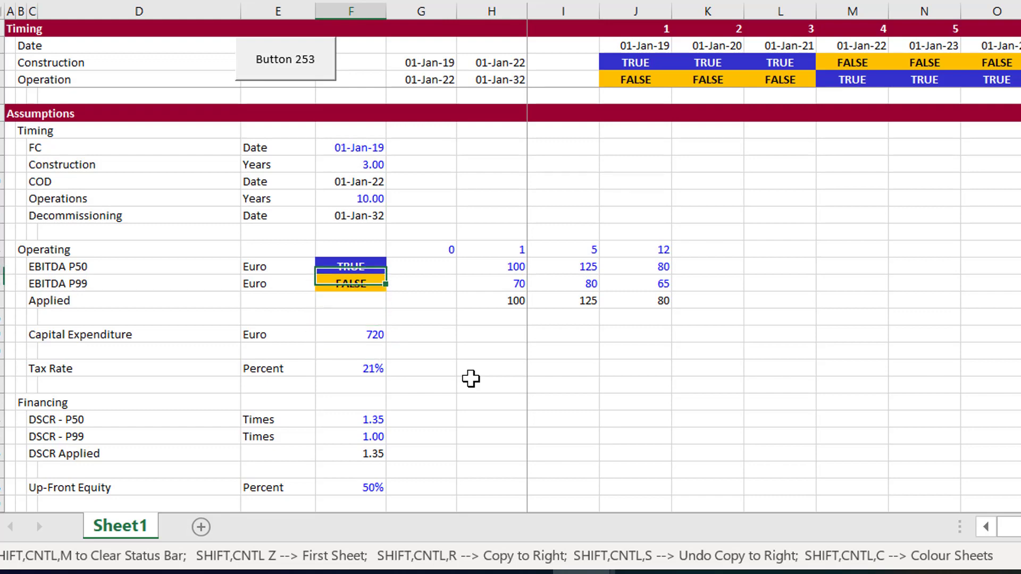
pyautogui.press('Right')
pyautogui.press('Right')
pyautogui.press('Right')
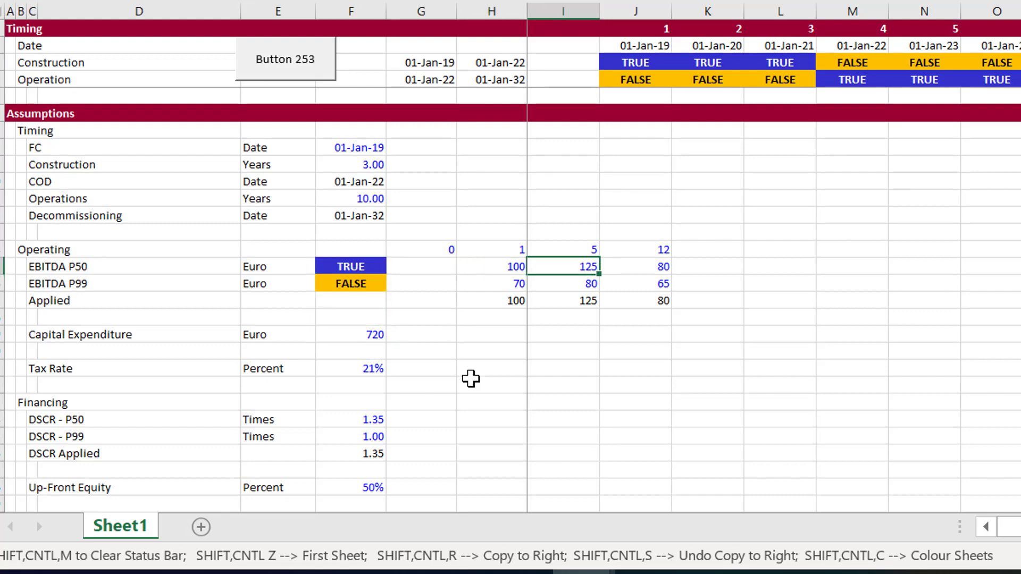
pyautogui.write('122')
pyautogui.press('Return')
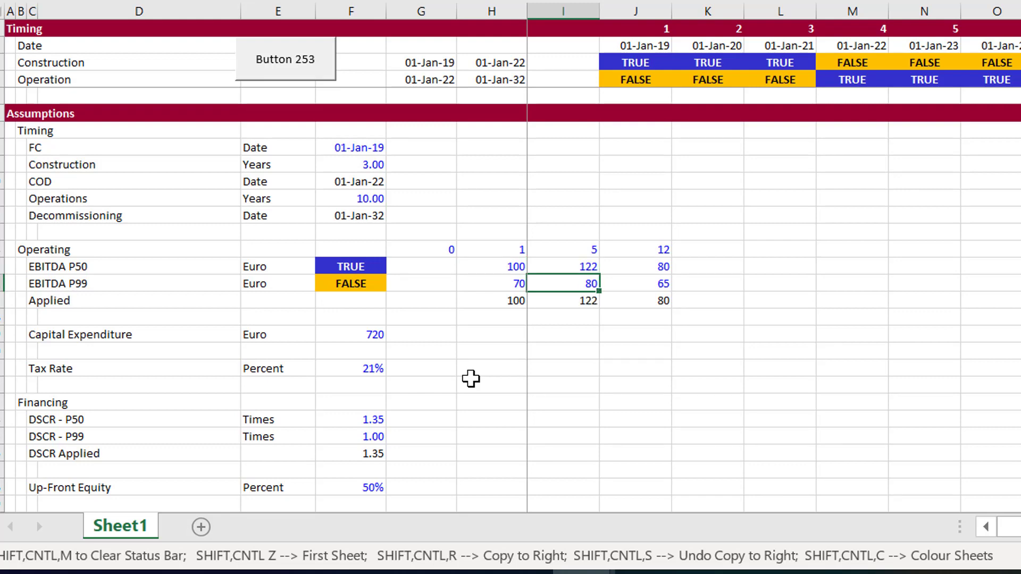
# Set the Interest Rate assumption under period 7 to 4.1%
pyautogui.press('Down')
pyautogui.press('Down')
pyautogui.press('Down')
pyautogui.press('pagedown')
pyautogui.press('Left')
pyautogui.press('Up')
pyautogui.press('Up')
pyautogui.press('Up')
pyautogui.press('Up')
pyautogui.press('Up')
pyautogui.press('Up')
pyautogui.press('Up')
pyautogui.press('Up')
pyautogui.press('Up')
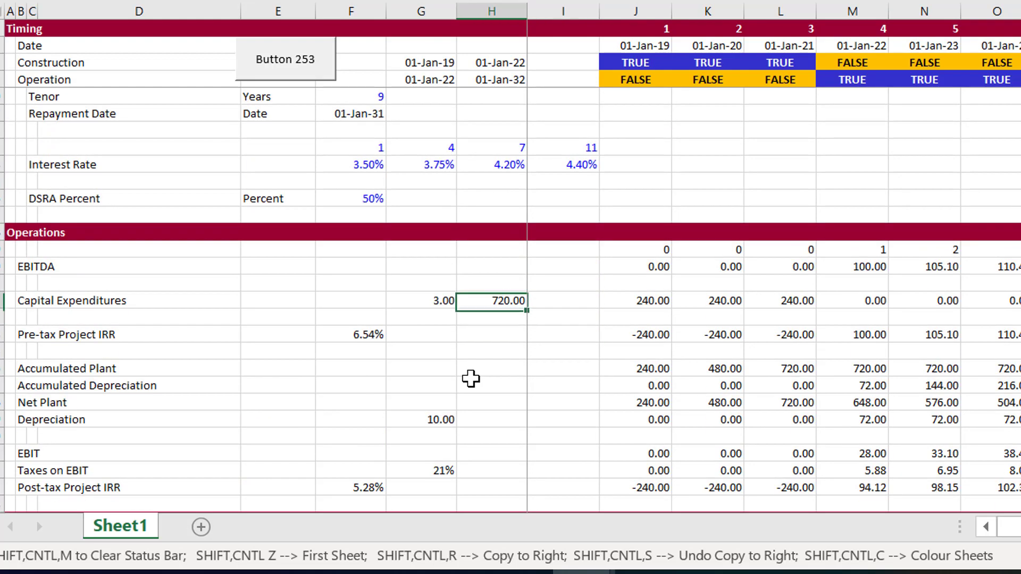
pyautogui.press('Up')
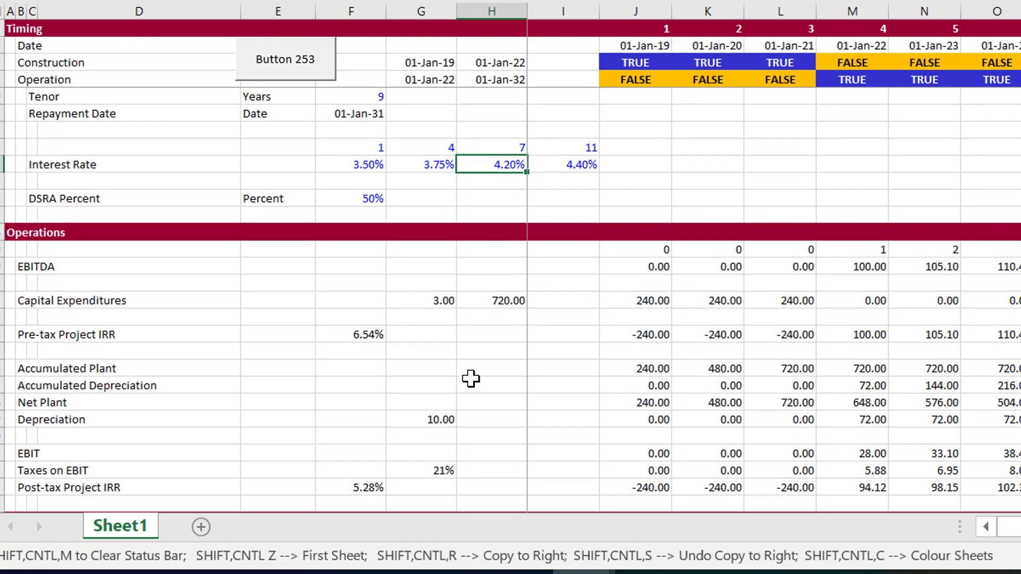
pyautogui.write('4.1')
pyautogui.press('Return')
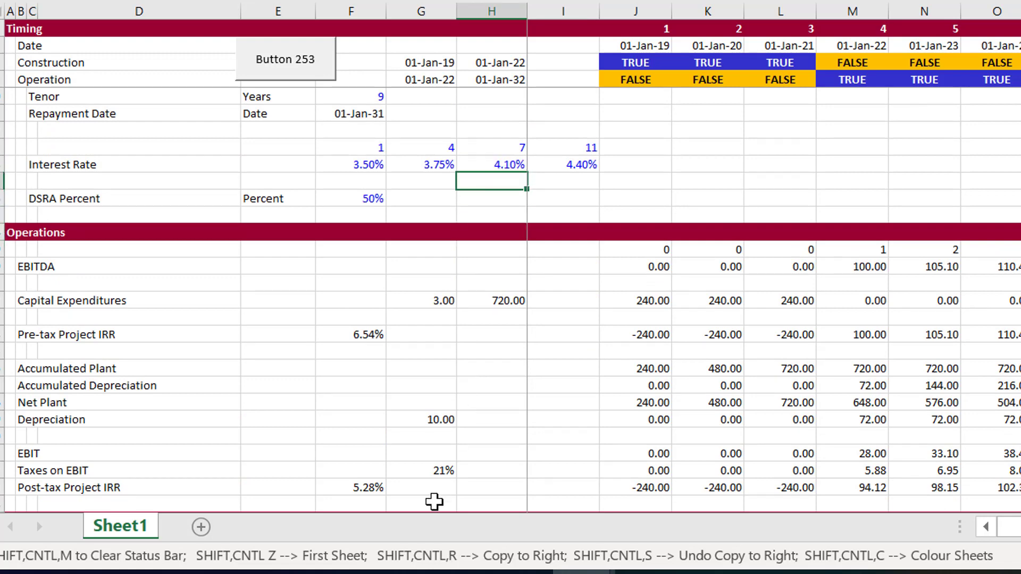
# Examine the IDC difference in Sources and Uses and the DSRA, CFADS and Total Difference cells under Circular References
pyautogui.press('pageup')
pyautogui.press('pagedown')
pyautogui.press('pagedown')
pyautogui.click(754, 186)
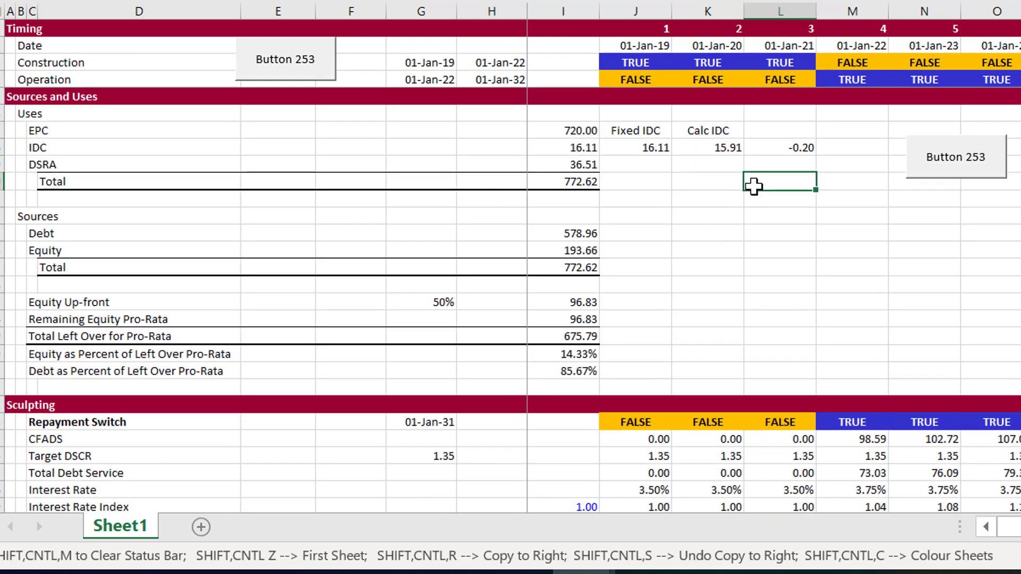
pyautogui.press('pagedown')
pyautogui.press('pagedown')
pyautogui.press('pagedown')
pyautogui.press('pagedown')
pyautogui.press('pagedown')
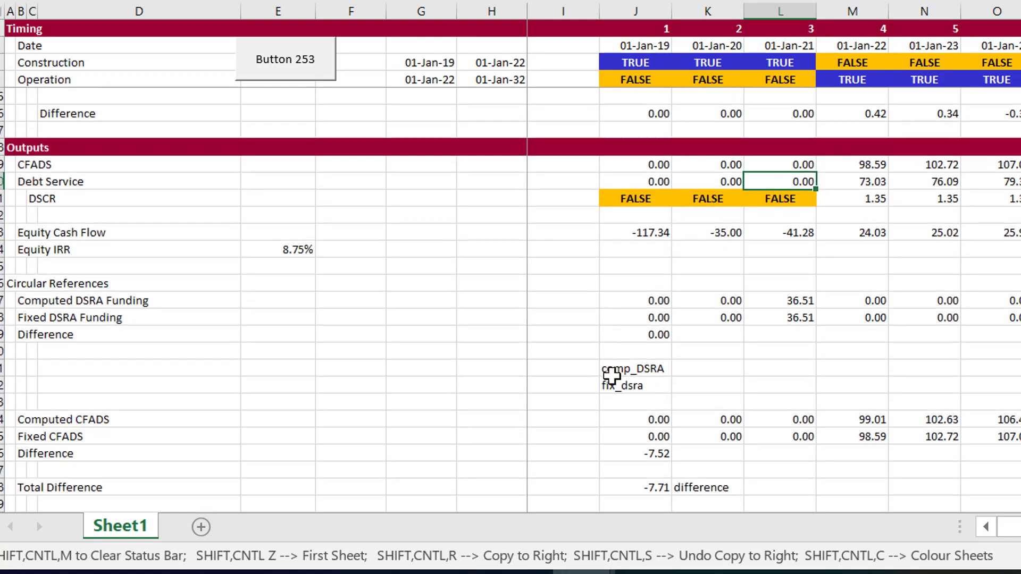
pyautogui.click(634, 334)
pyautogui.press('Left')
pyautogui.click(634, 335)
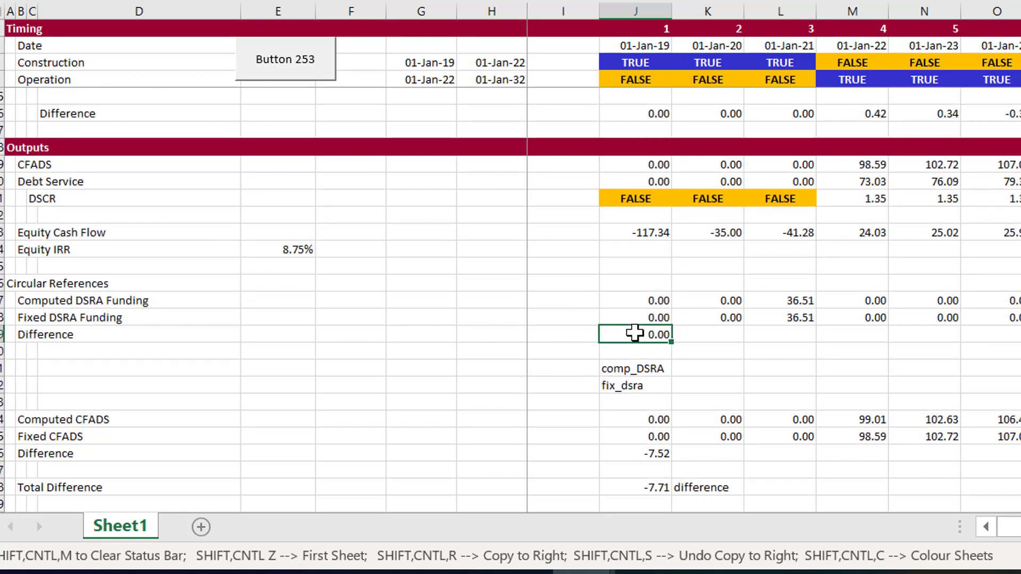
pyautogui.click(604, 453)
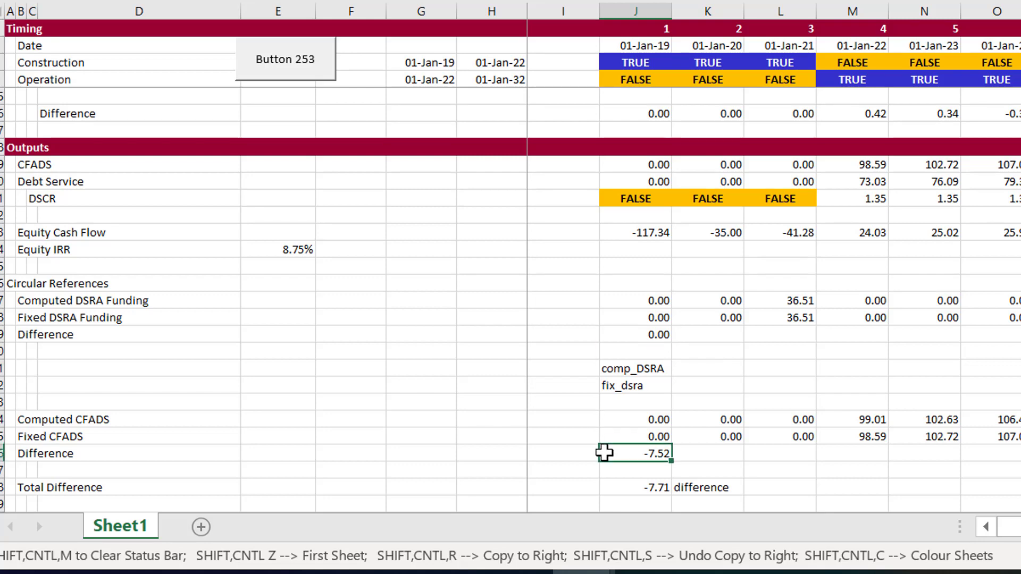
pyautogui.press('Down')
pyautogui.press('Down')
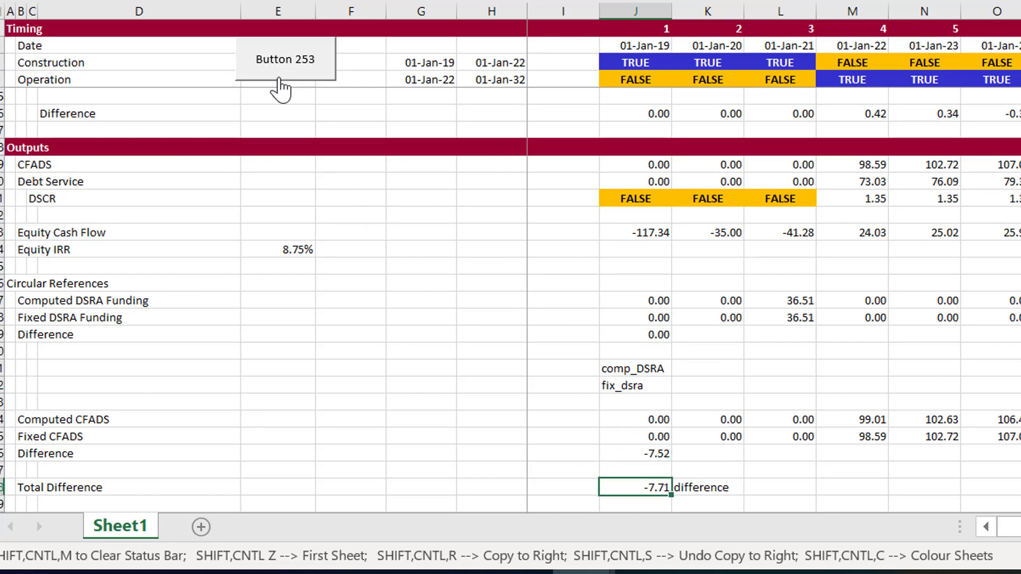
# Run the looping copy_paste macro from the header button and examine the updated debt, DSRA and Sources and Uses sections
pyautogui.click(279, 79)
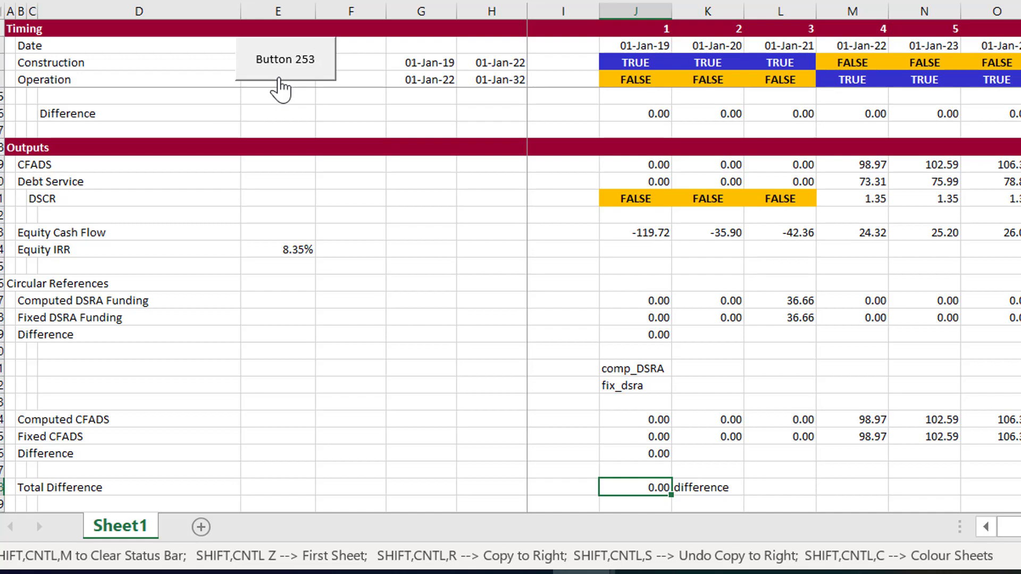
pyautogui.press('pageup')
pyautogui.press('pageup')
pyautogui.press('pageup')
pyautogui.press('pageup')
pyautogui.press('pageup')
pyautogui.press('pageup')
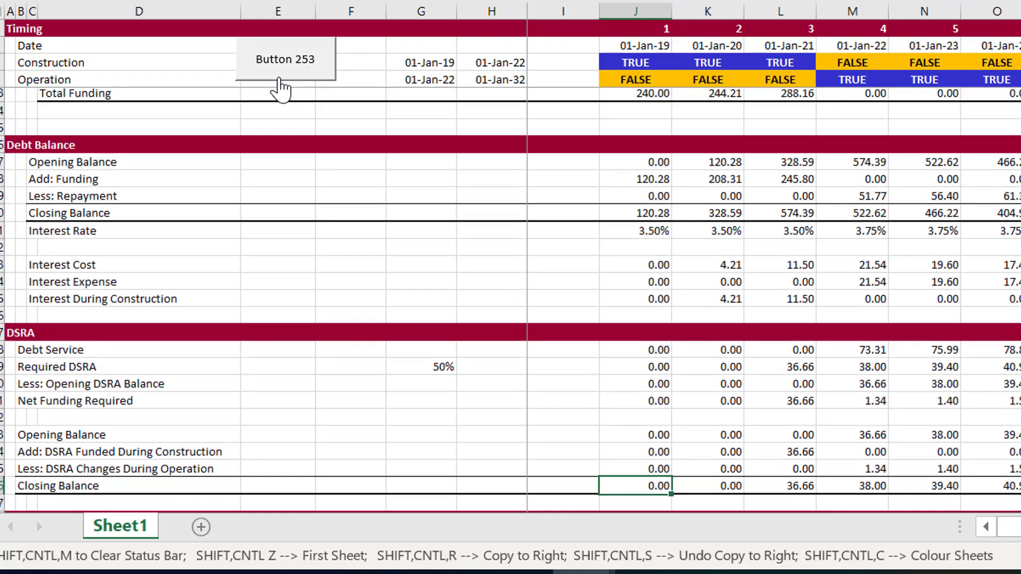
pyautogui.scroll(1, 279, 88)
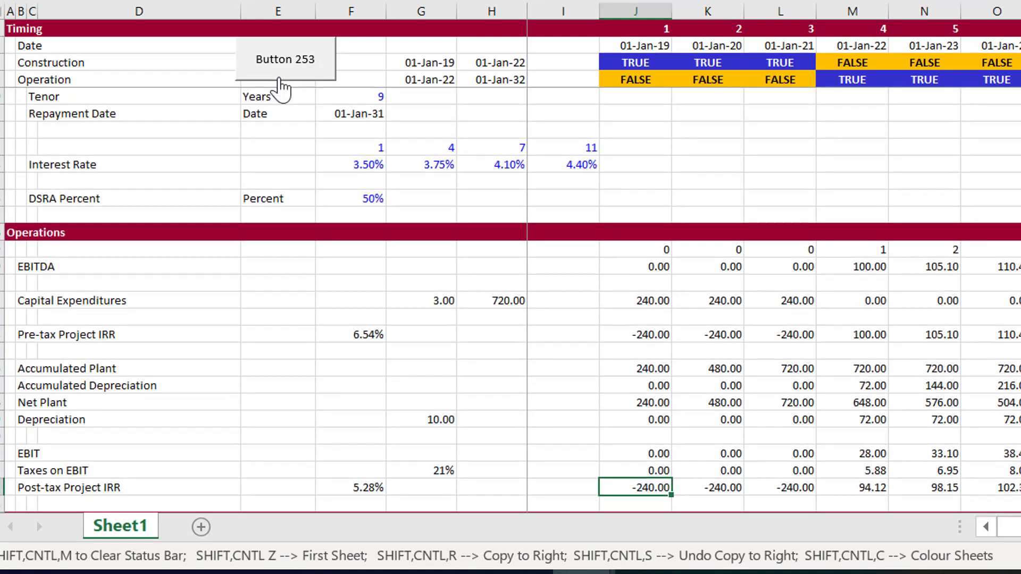
pyautogui.press('pagedown')
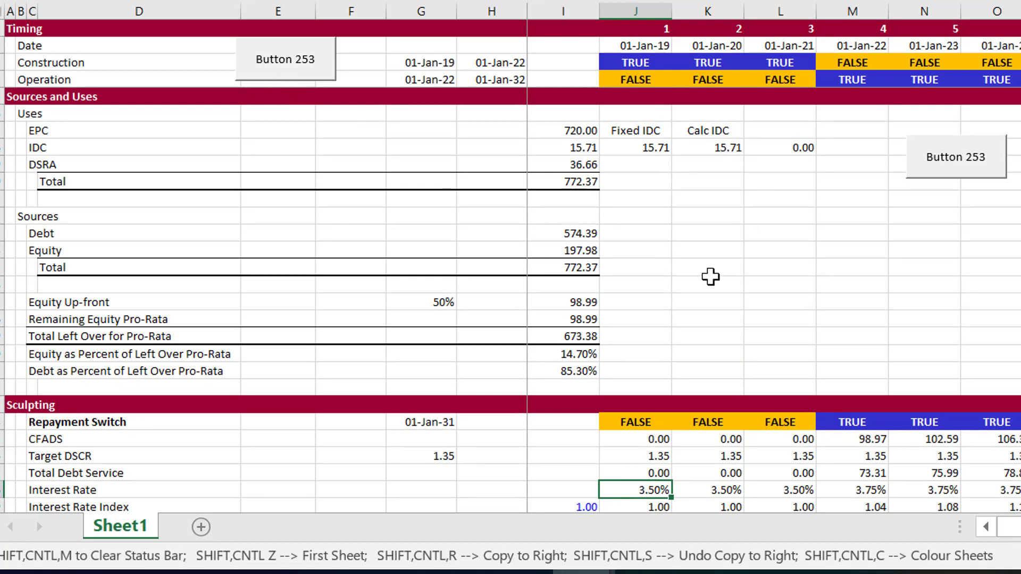
pyautogui.click(697, 208)
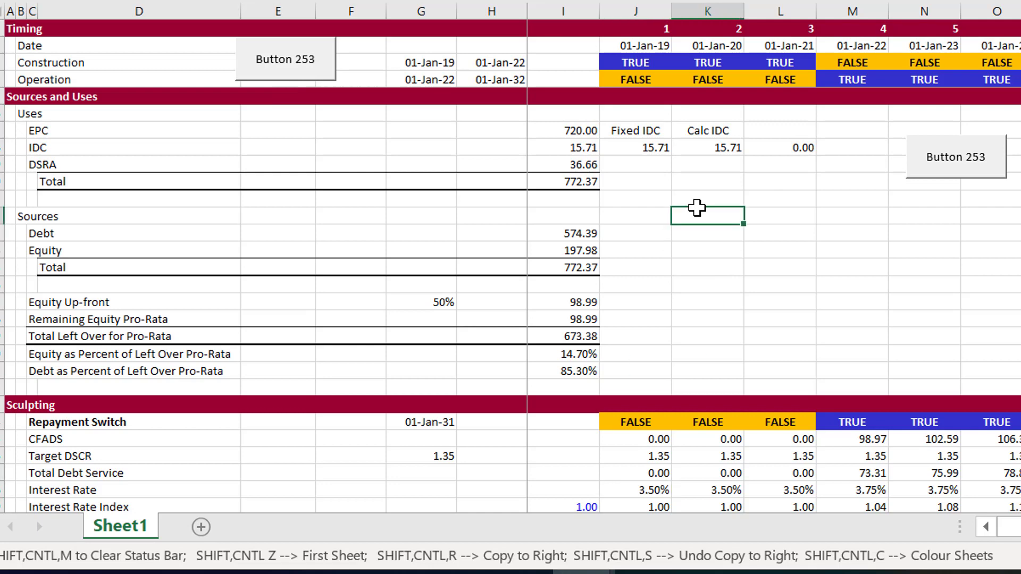